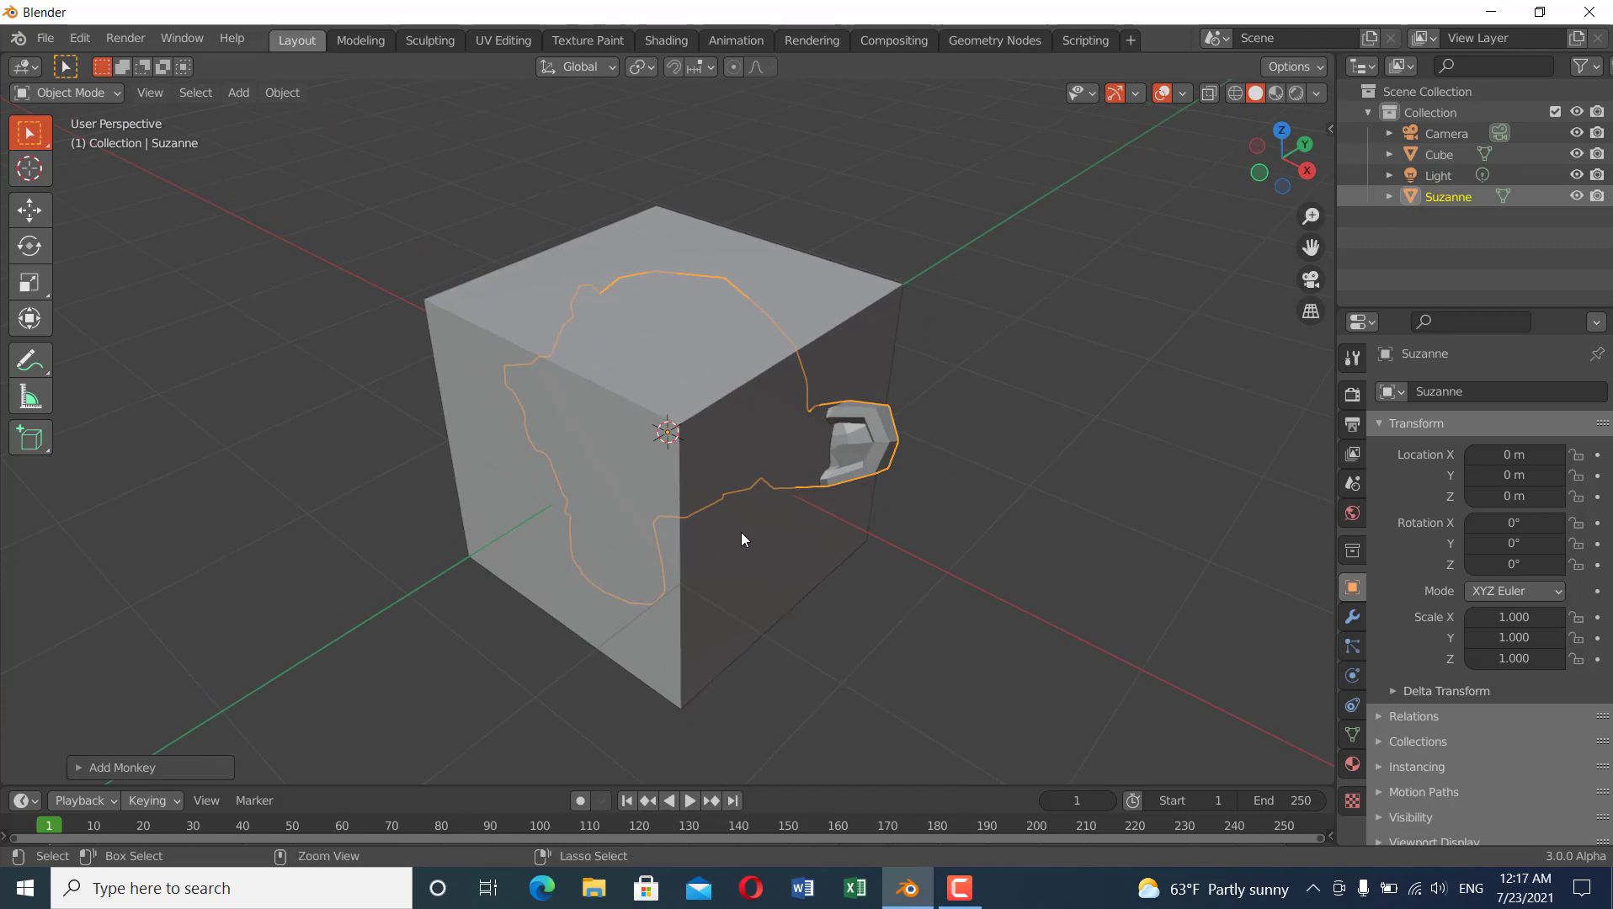
- Add a level 1 subdivision surface to the monkey head and shade it smooth
key("ctrl+1")
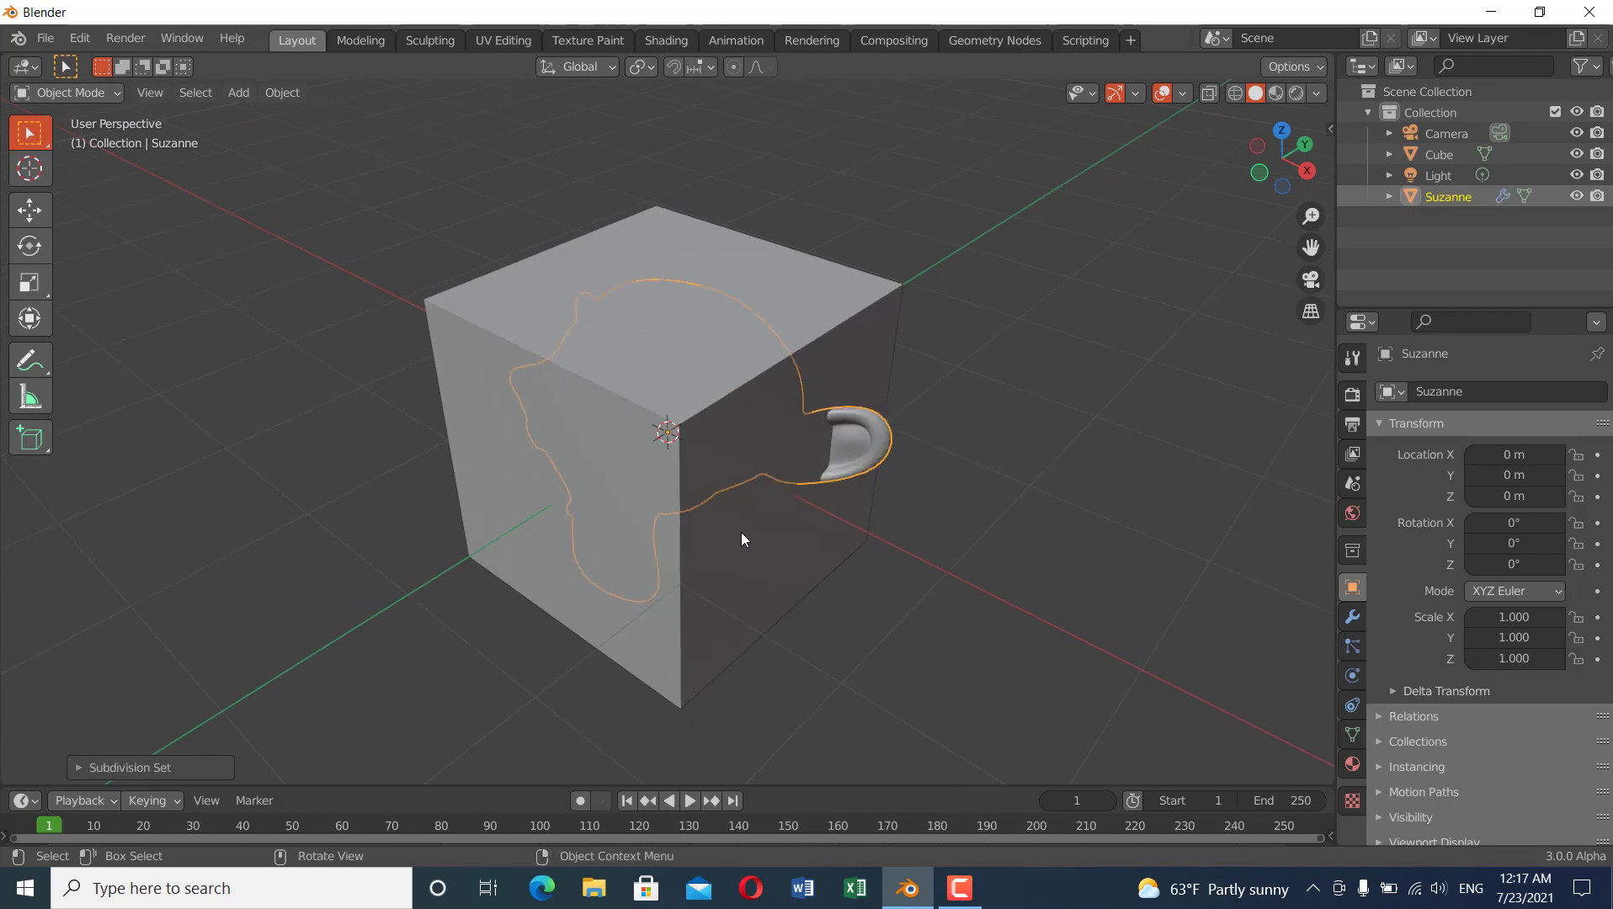
right_click(867, 432)
left_click(867, 432)
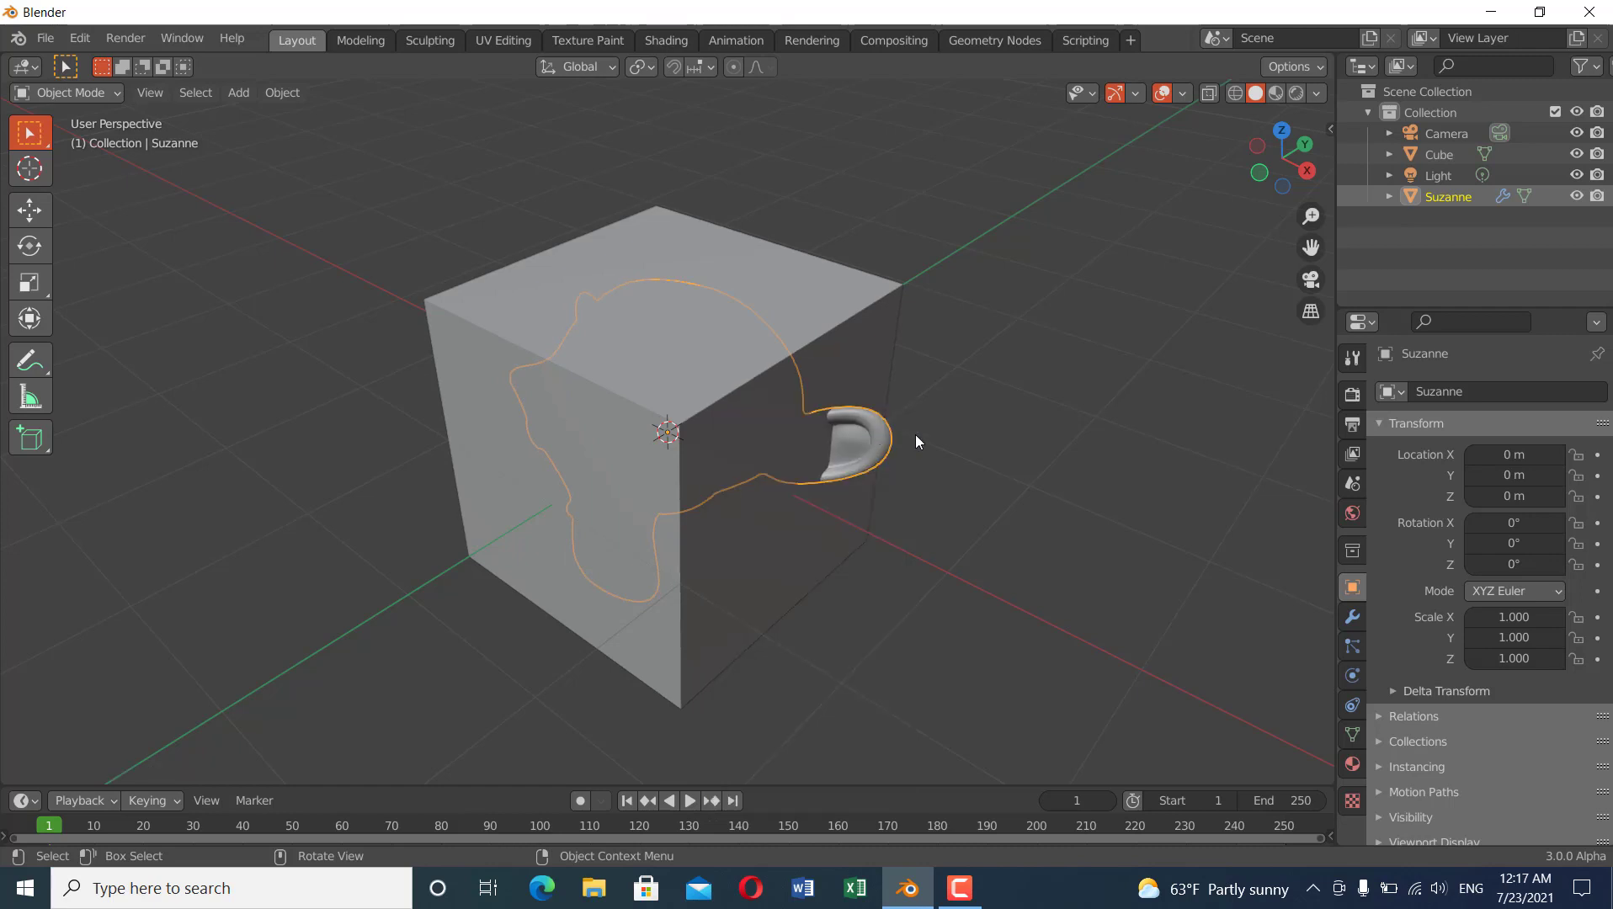
- Subdivide the whole cube mesh four times in Edit Mode and return to Object Mode
left_click(834, 306)
key("Tab")
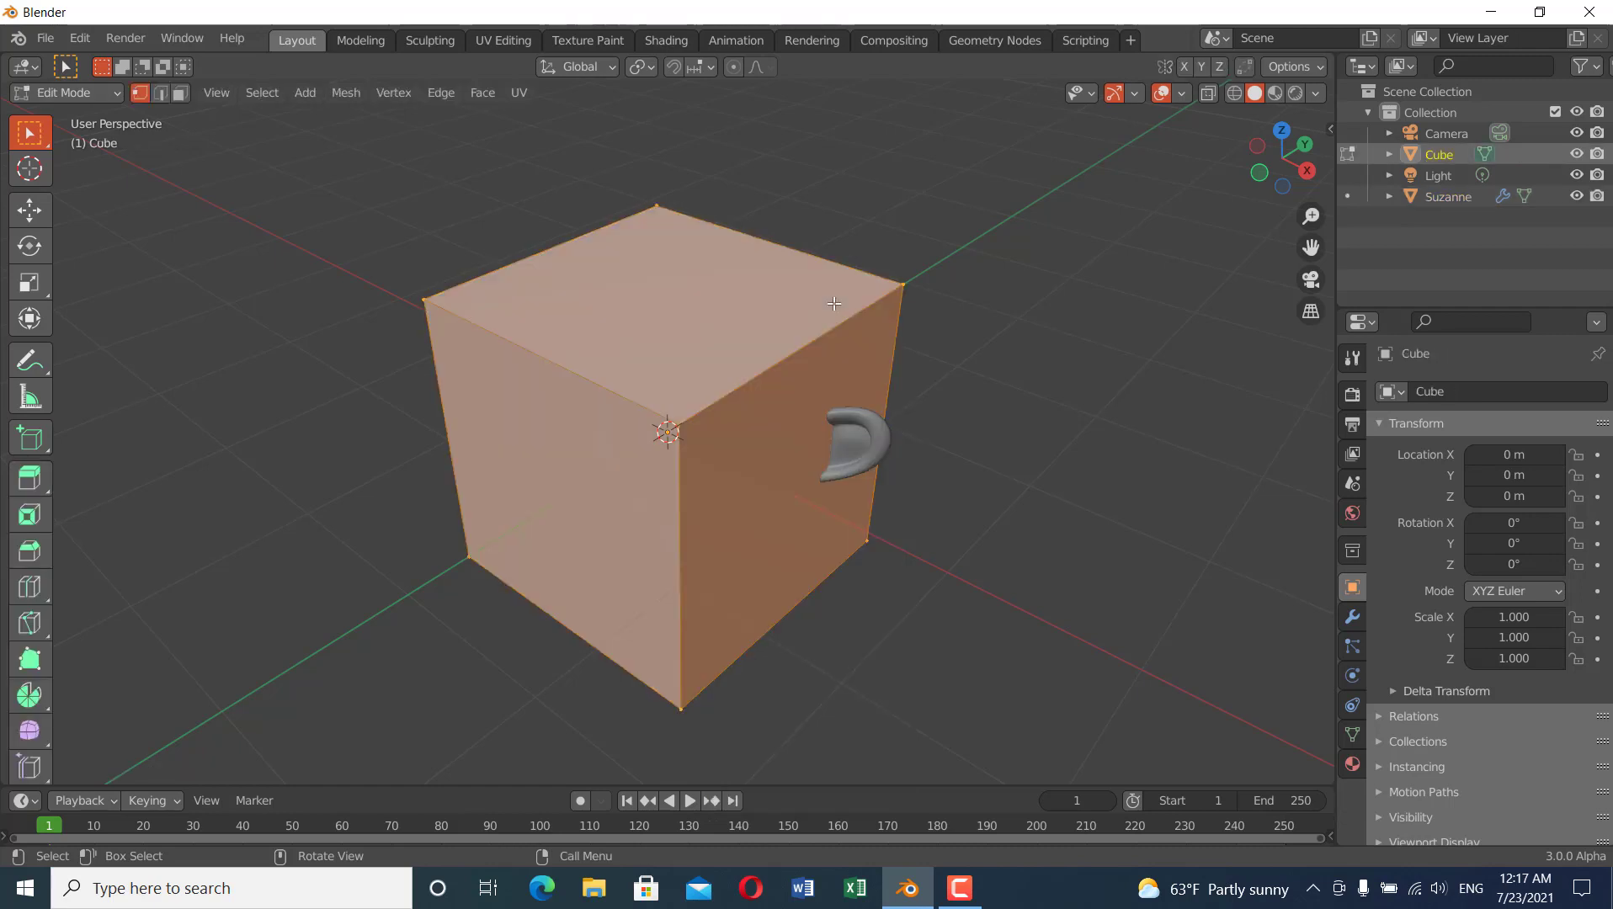
middle_click_drag(712, 321, 687, 314)
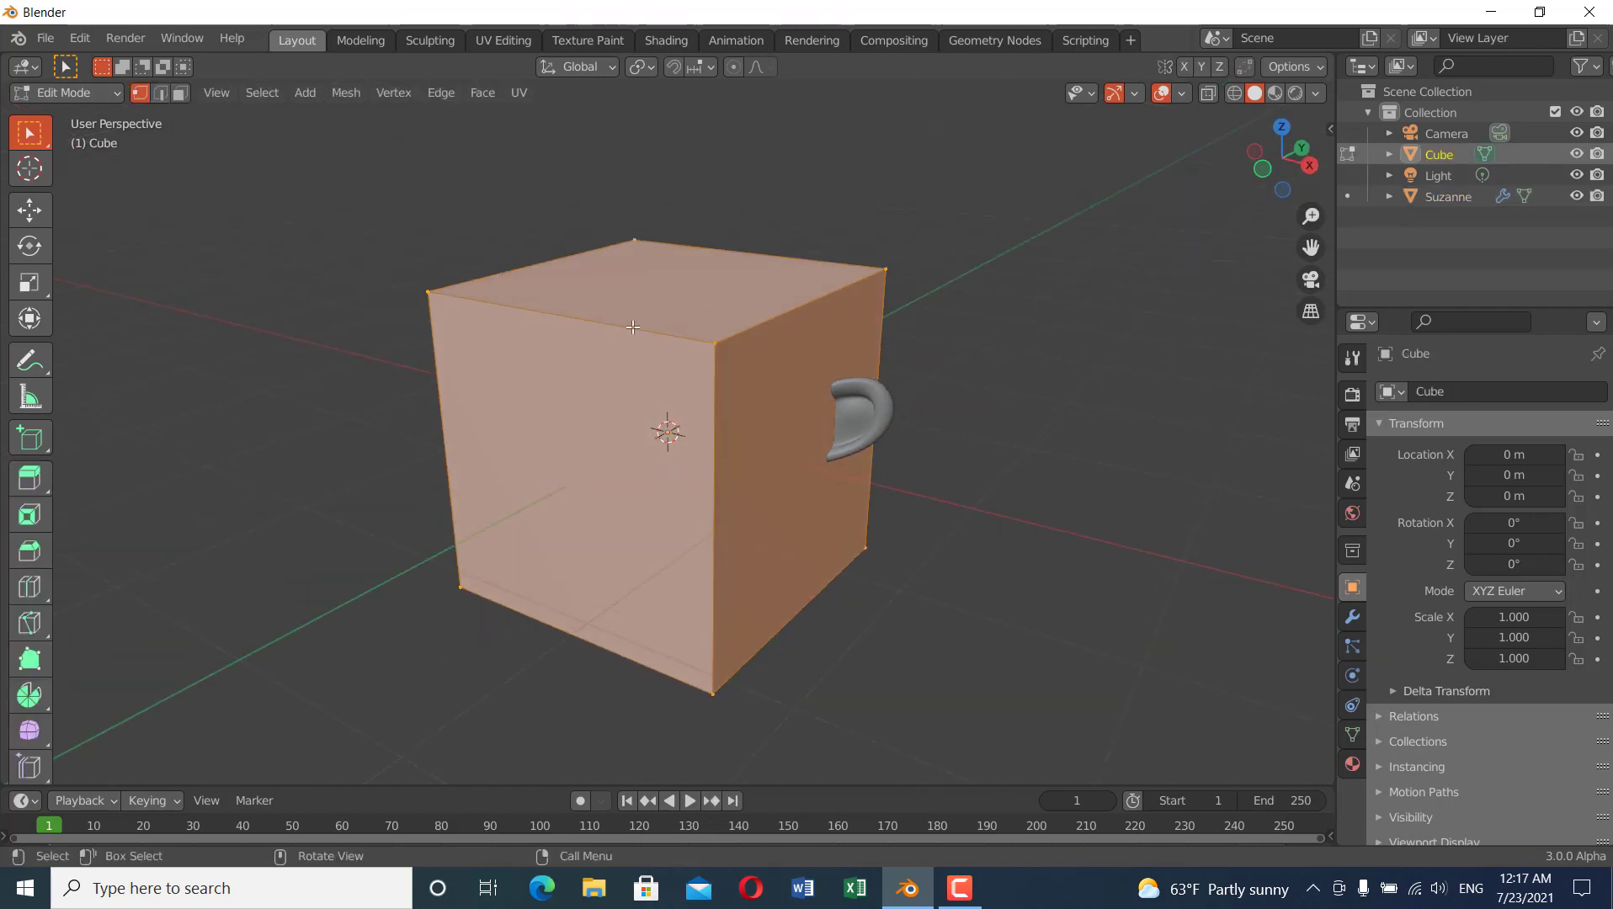
right_click(612, 325)
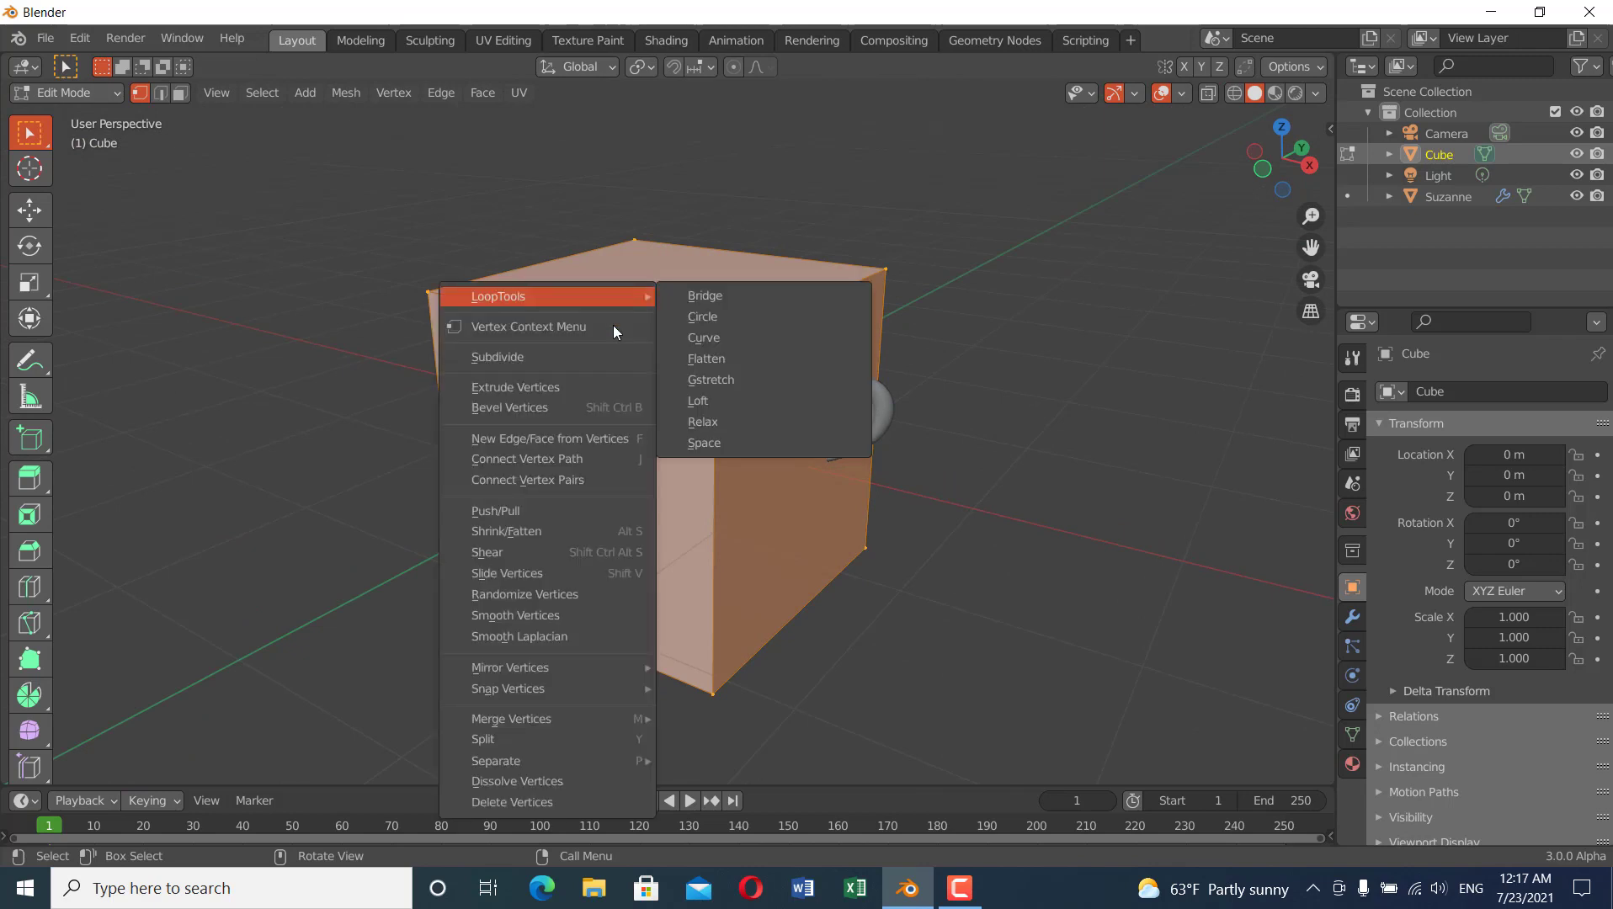
left_click(562, 357)
right_click(560, 357)
left_click(561, 357)
right_click(560, 357)
left_click(560, 357)
right_click(560, 356)
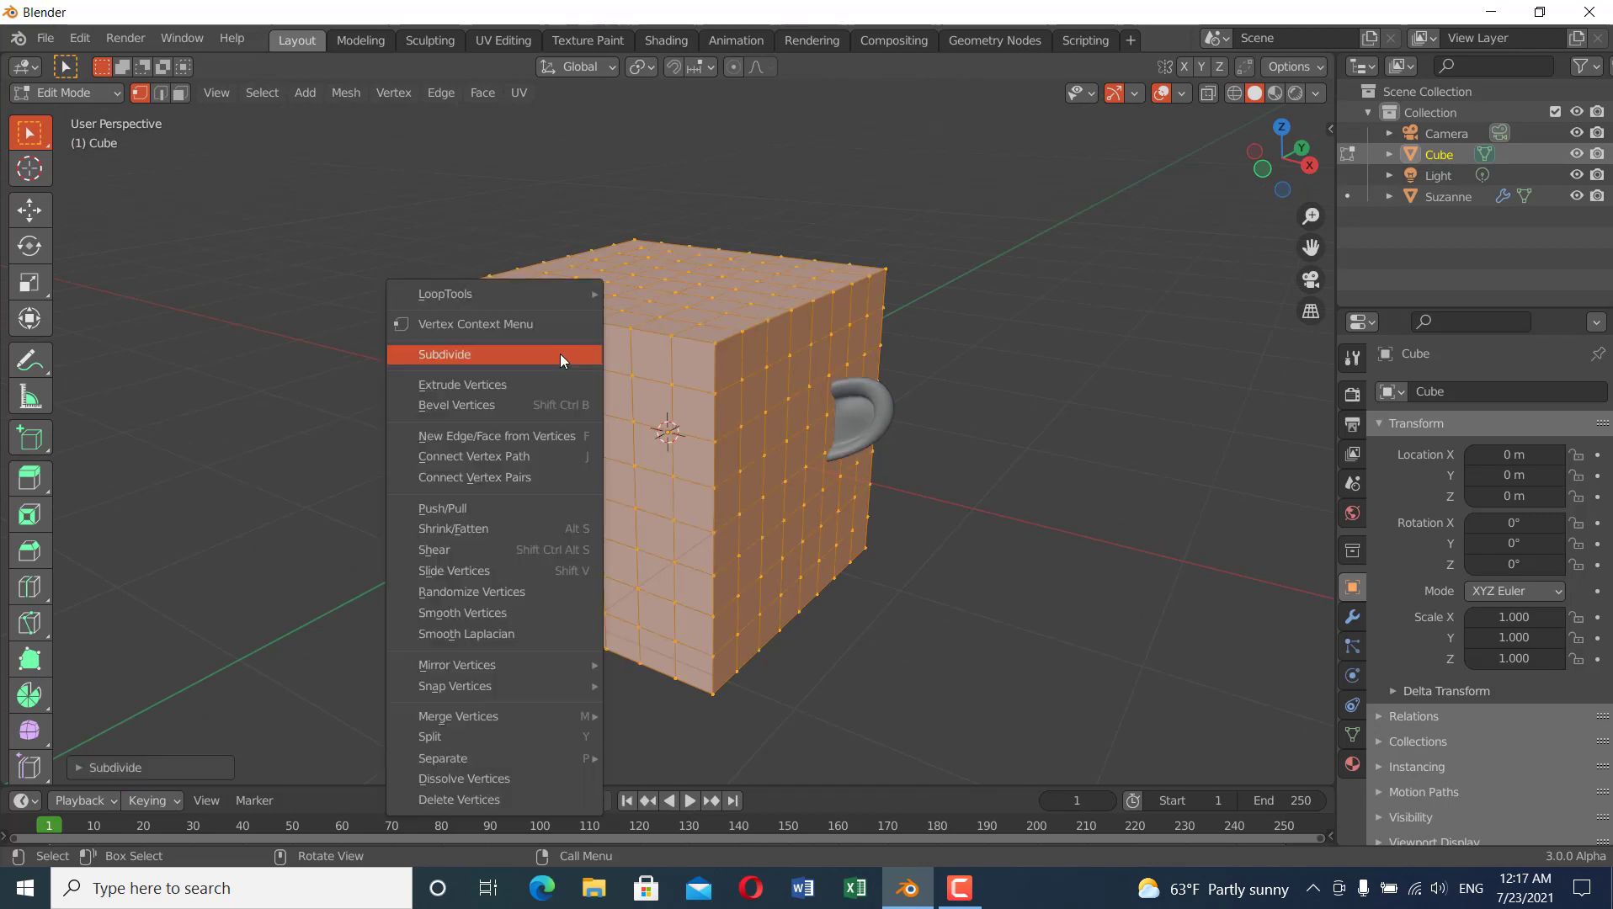
left_click(560, 354)
middle_click_drag(910, 246, 1001, 411)
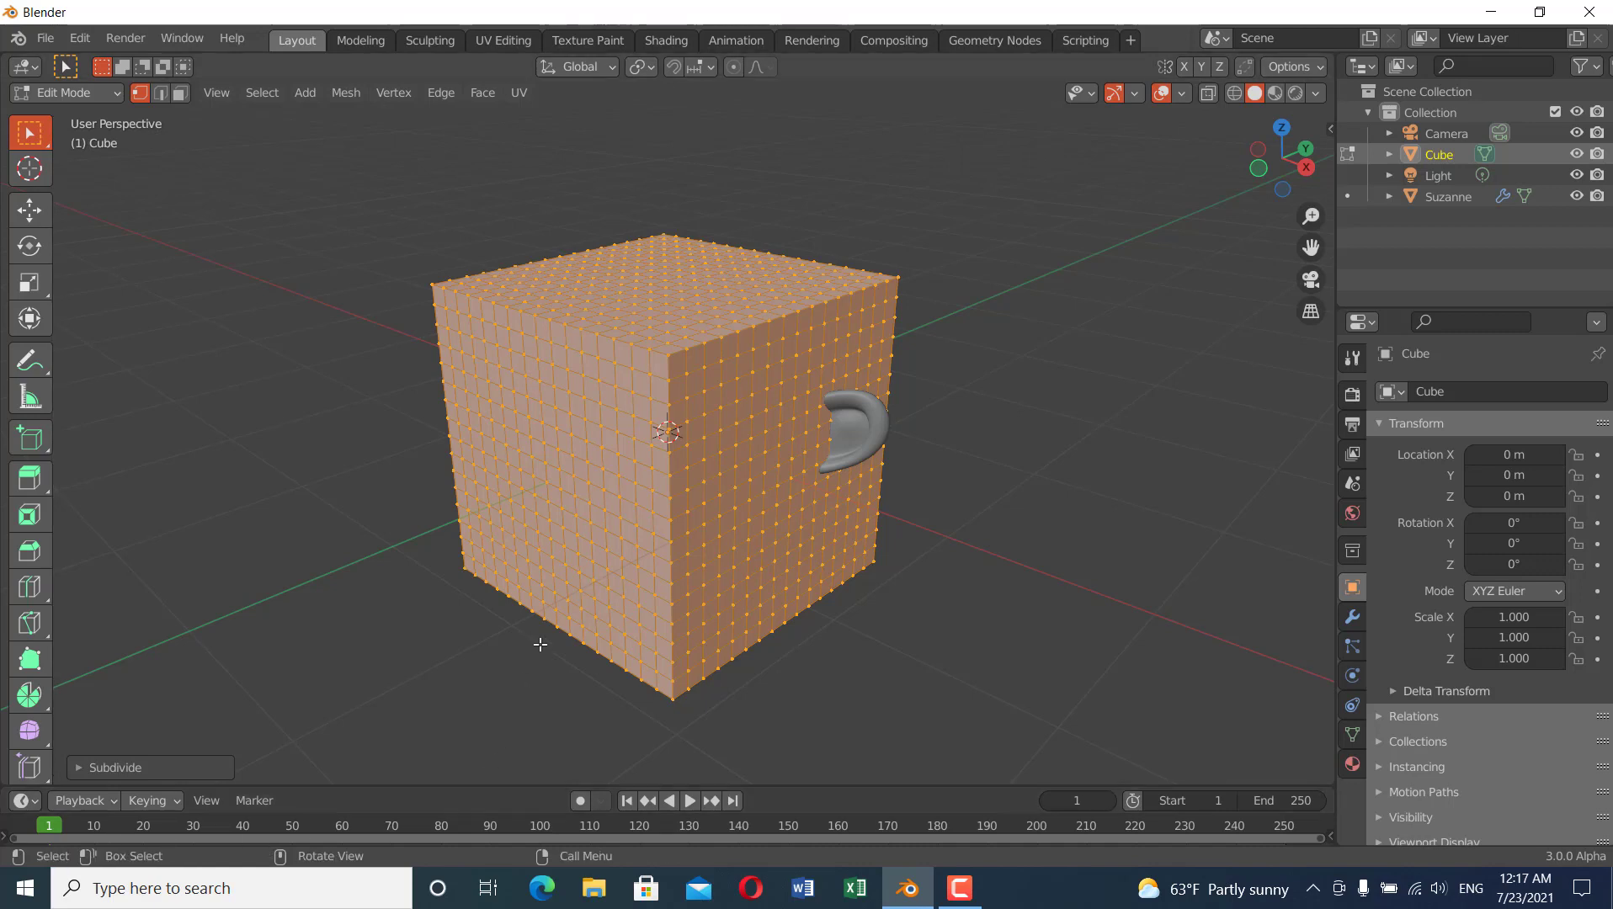
key("Tab")
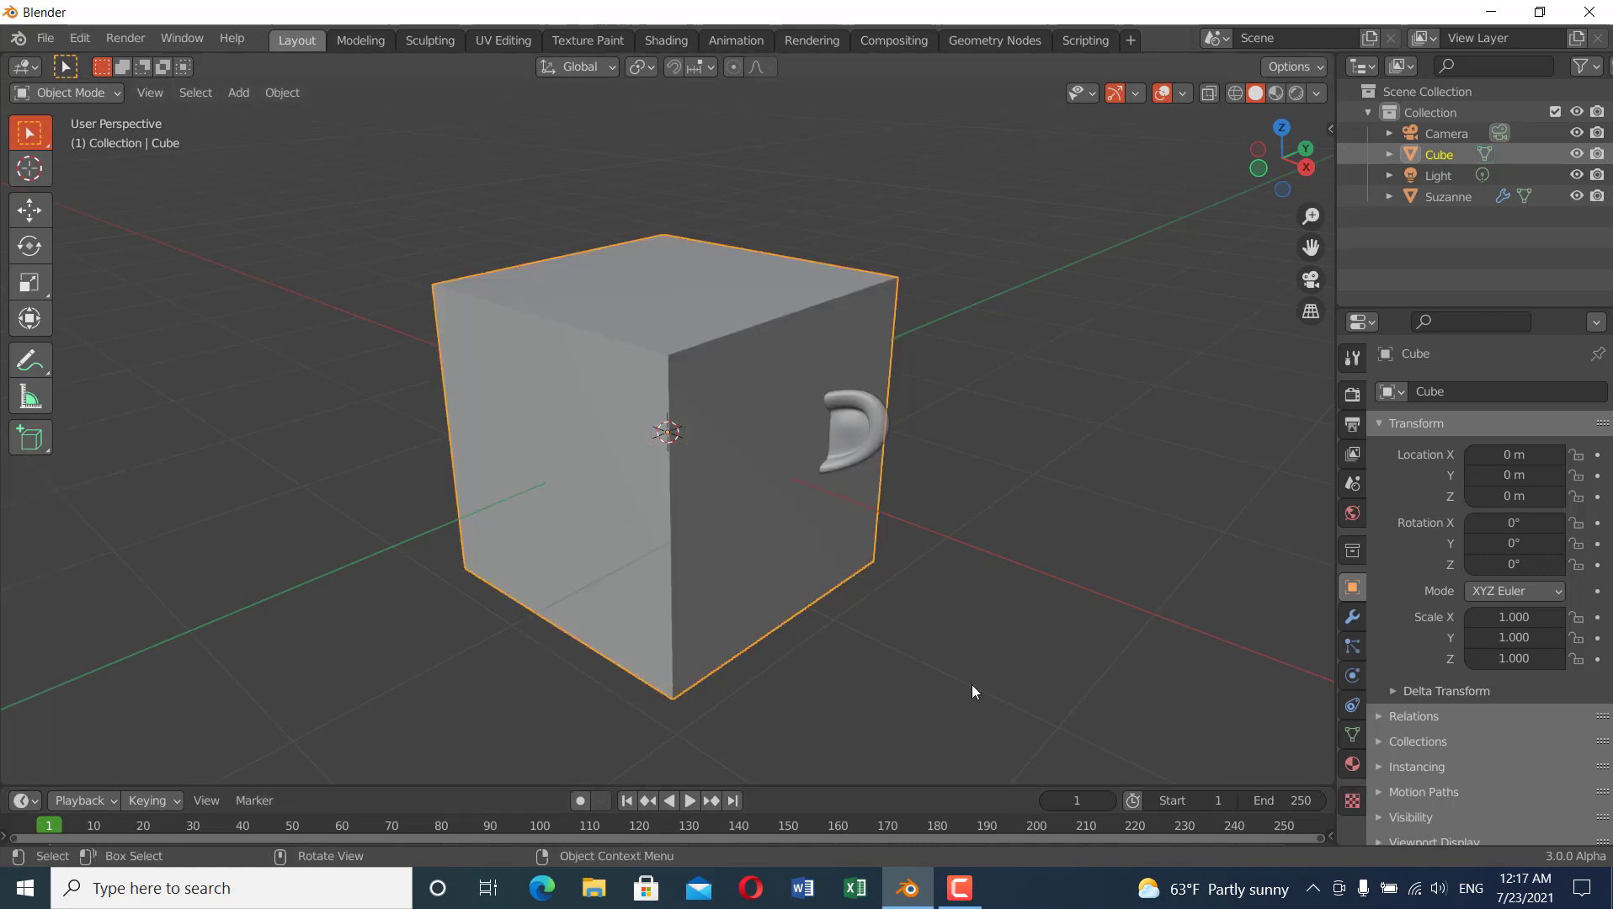
- Assign the cube's existing material, named Material, to the monkey head
left_click(1352, 763)
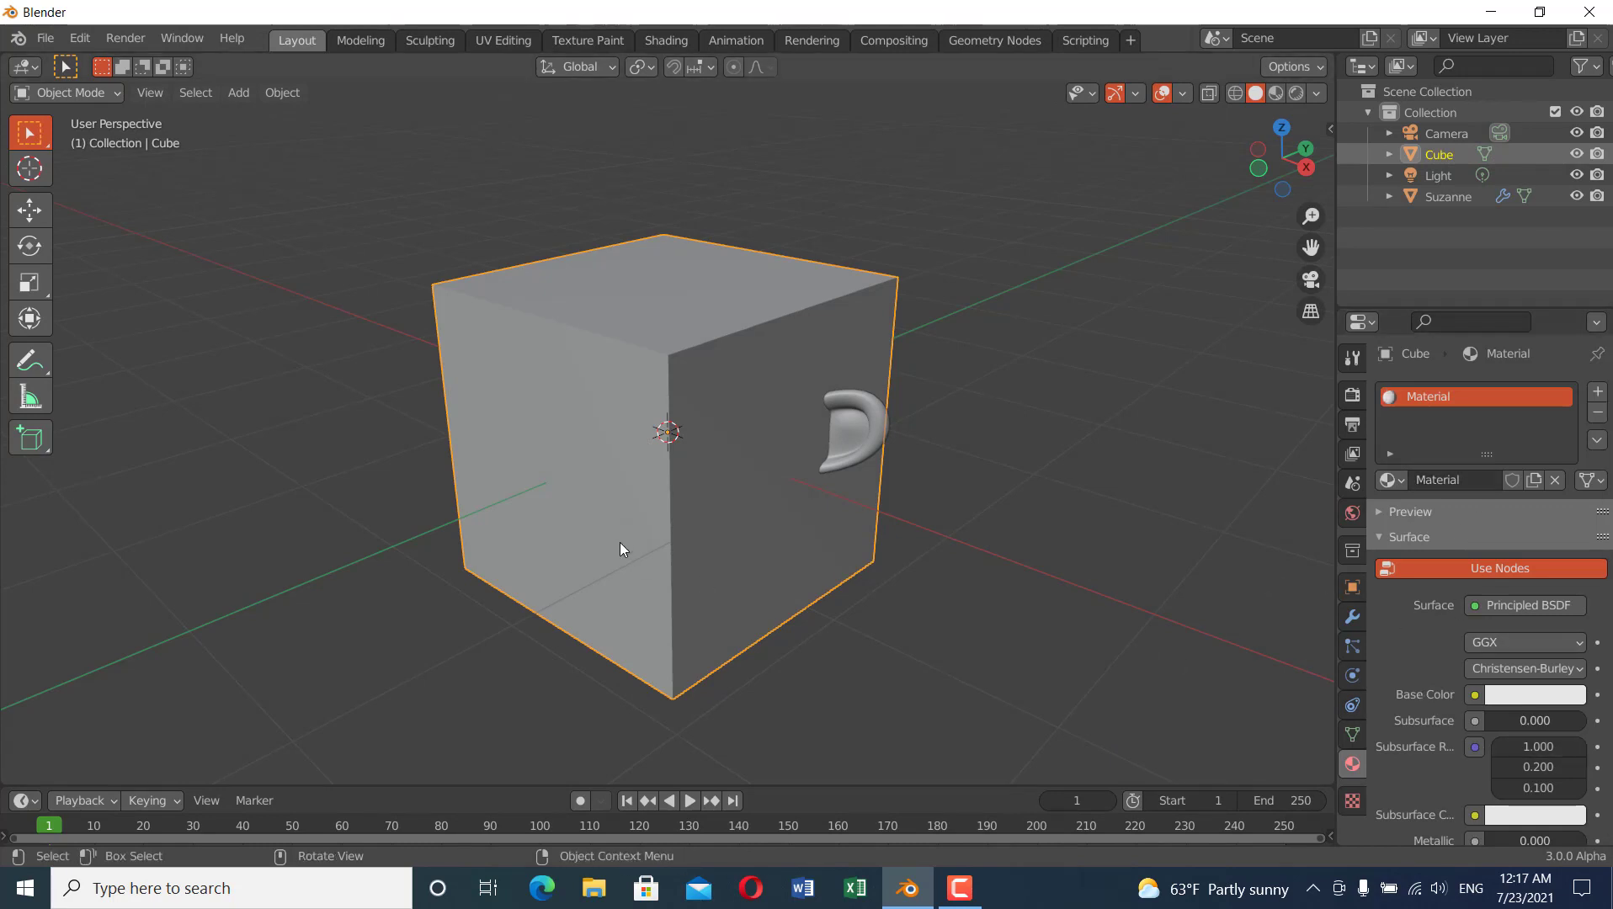
left_click(863, 436)
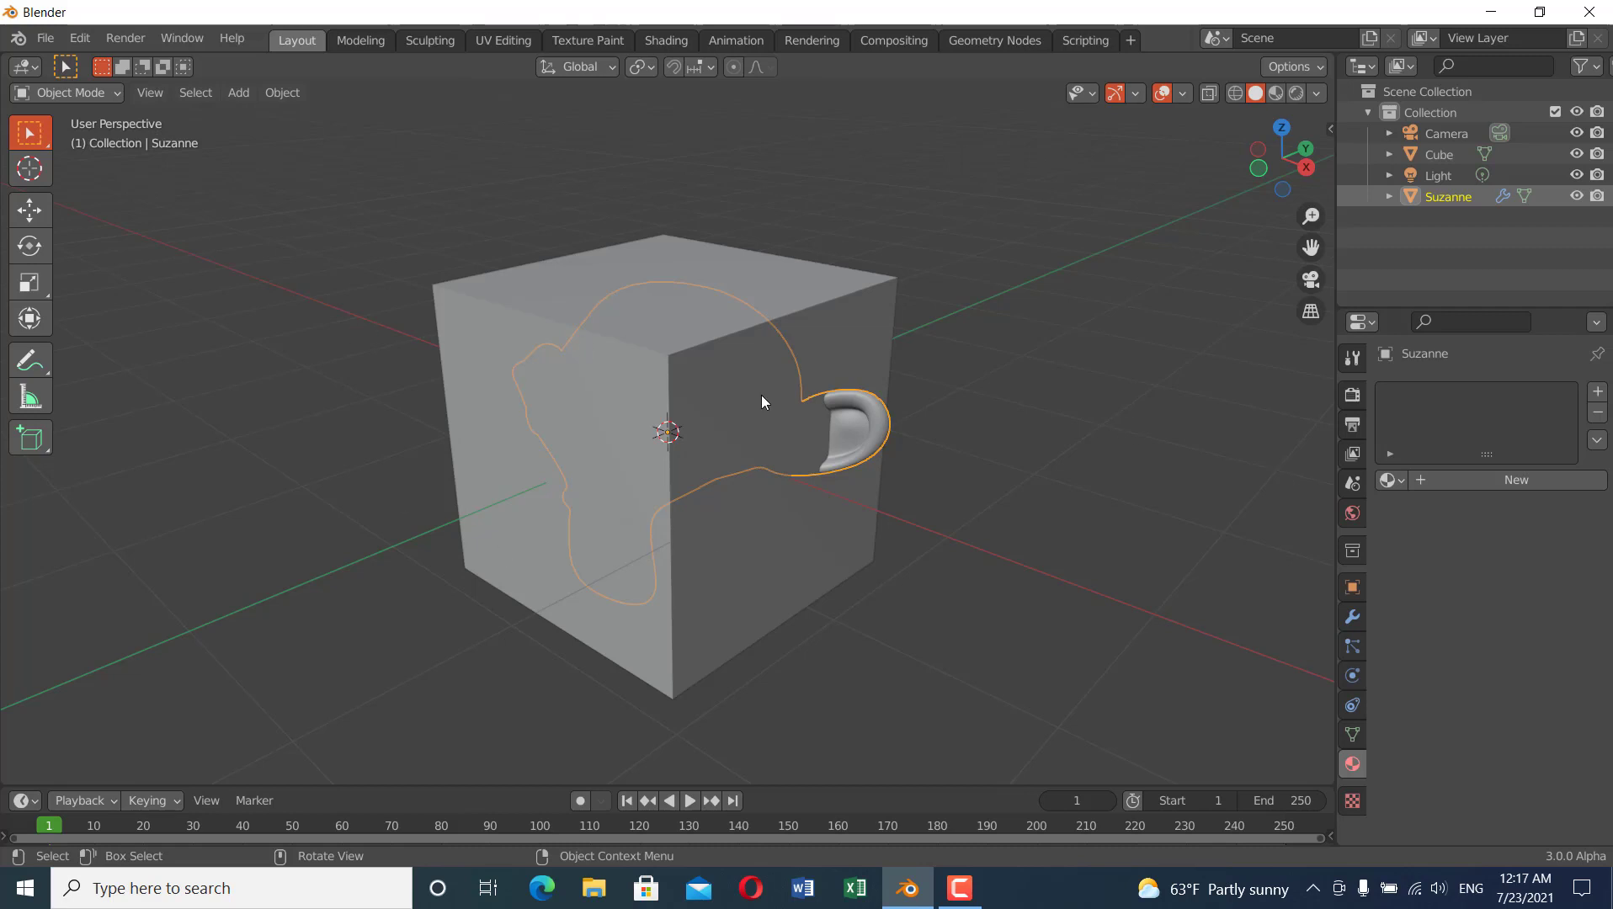
left_click(1391, 479)
left_click(1237, 511)
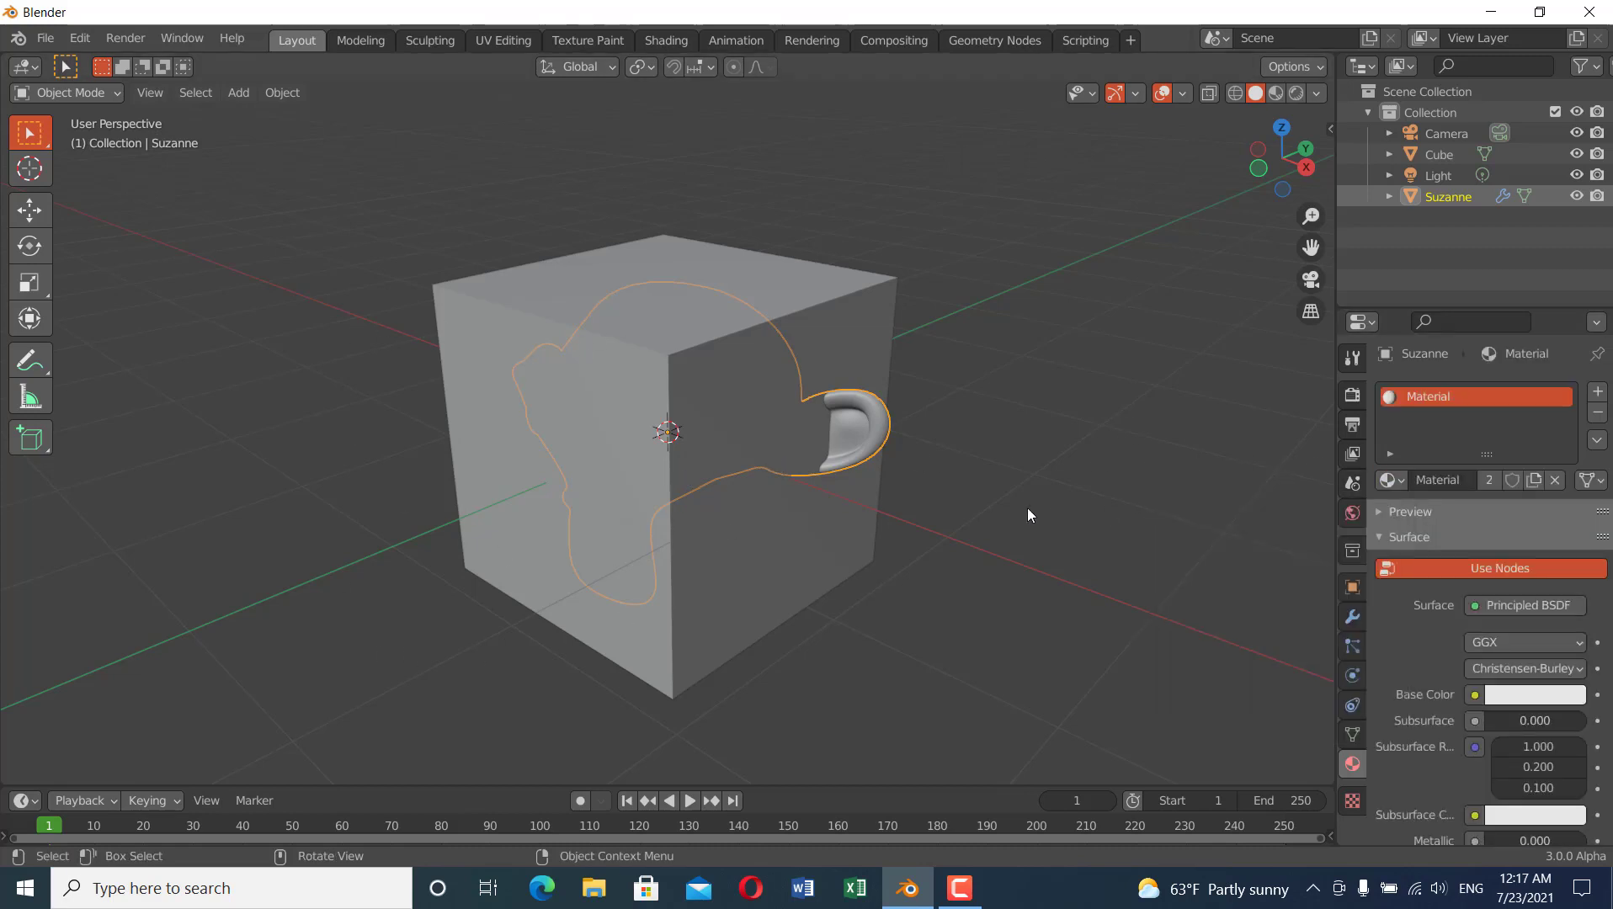
mouse_move(852, 404)
middle_mouse_down()
mouse_move(845, 467)
mouse_move(852, 395)
middle_mouse_up()
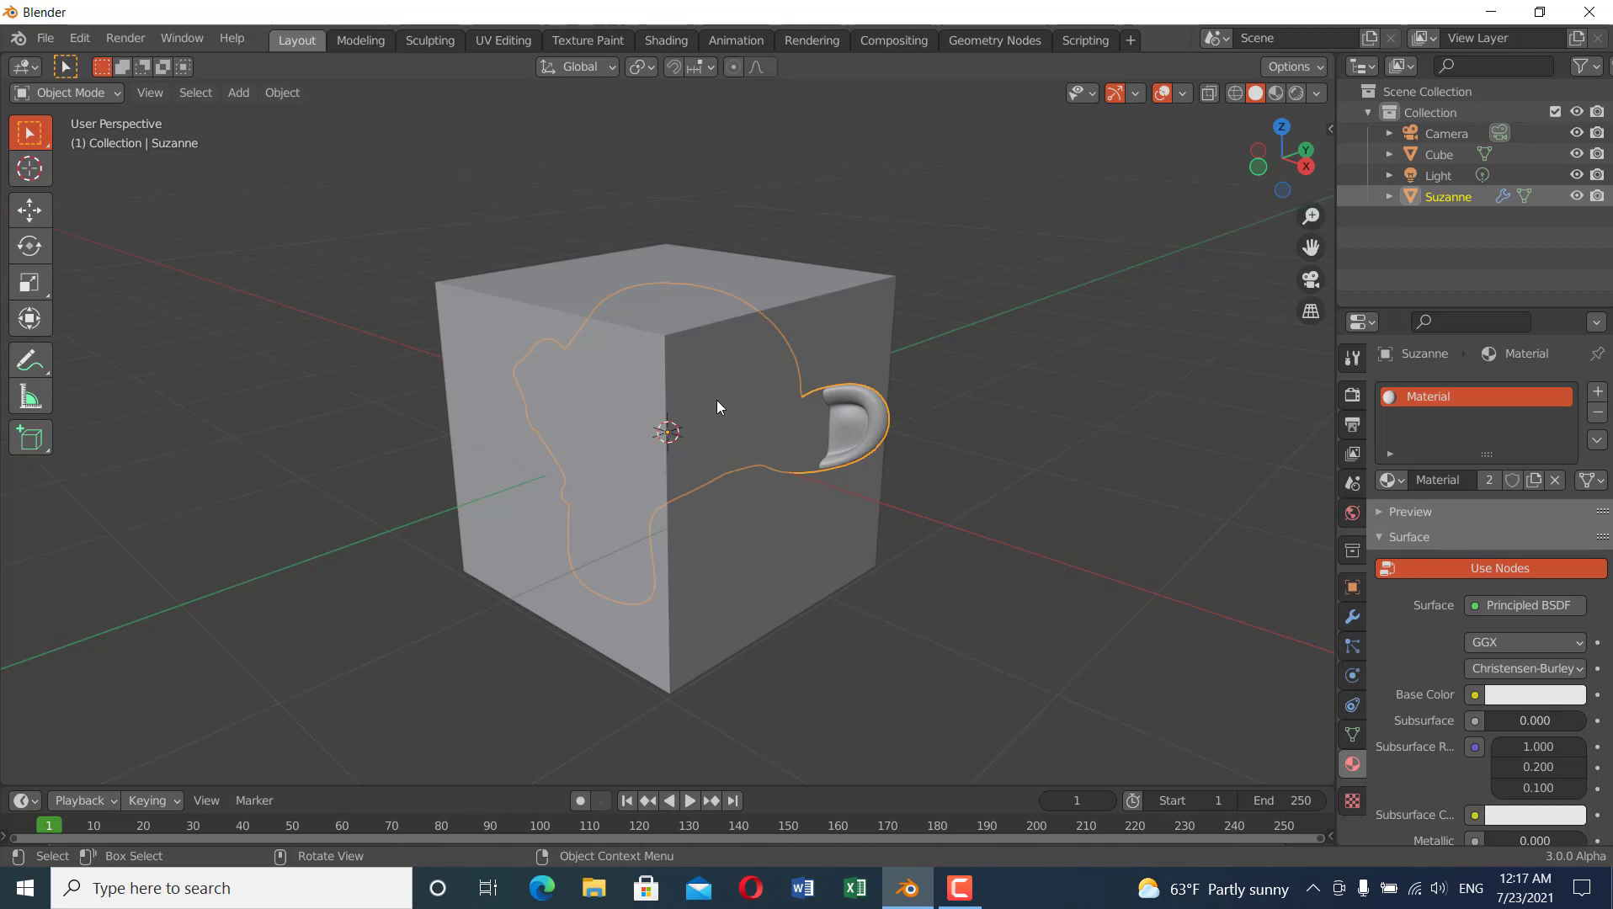
- Add a sphere Empty at the center and scale it up until it slightly pierces the cube's faces
left_click(858, 328)
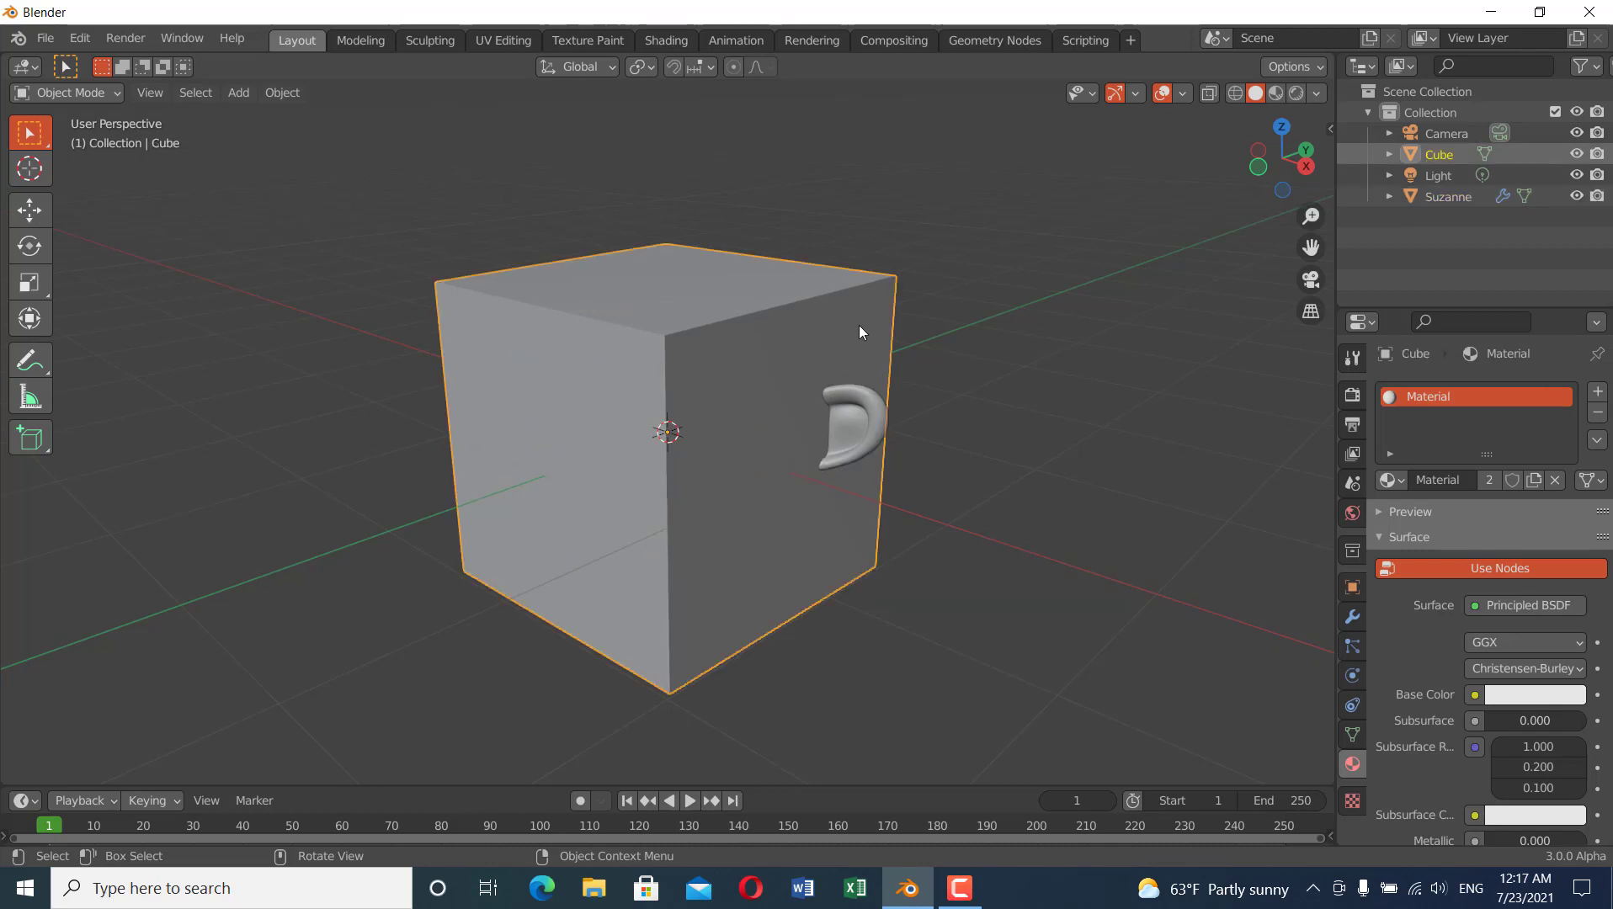
key("shift+a")
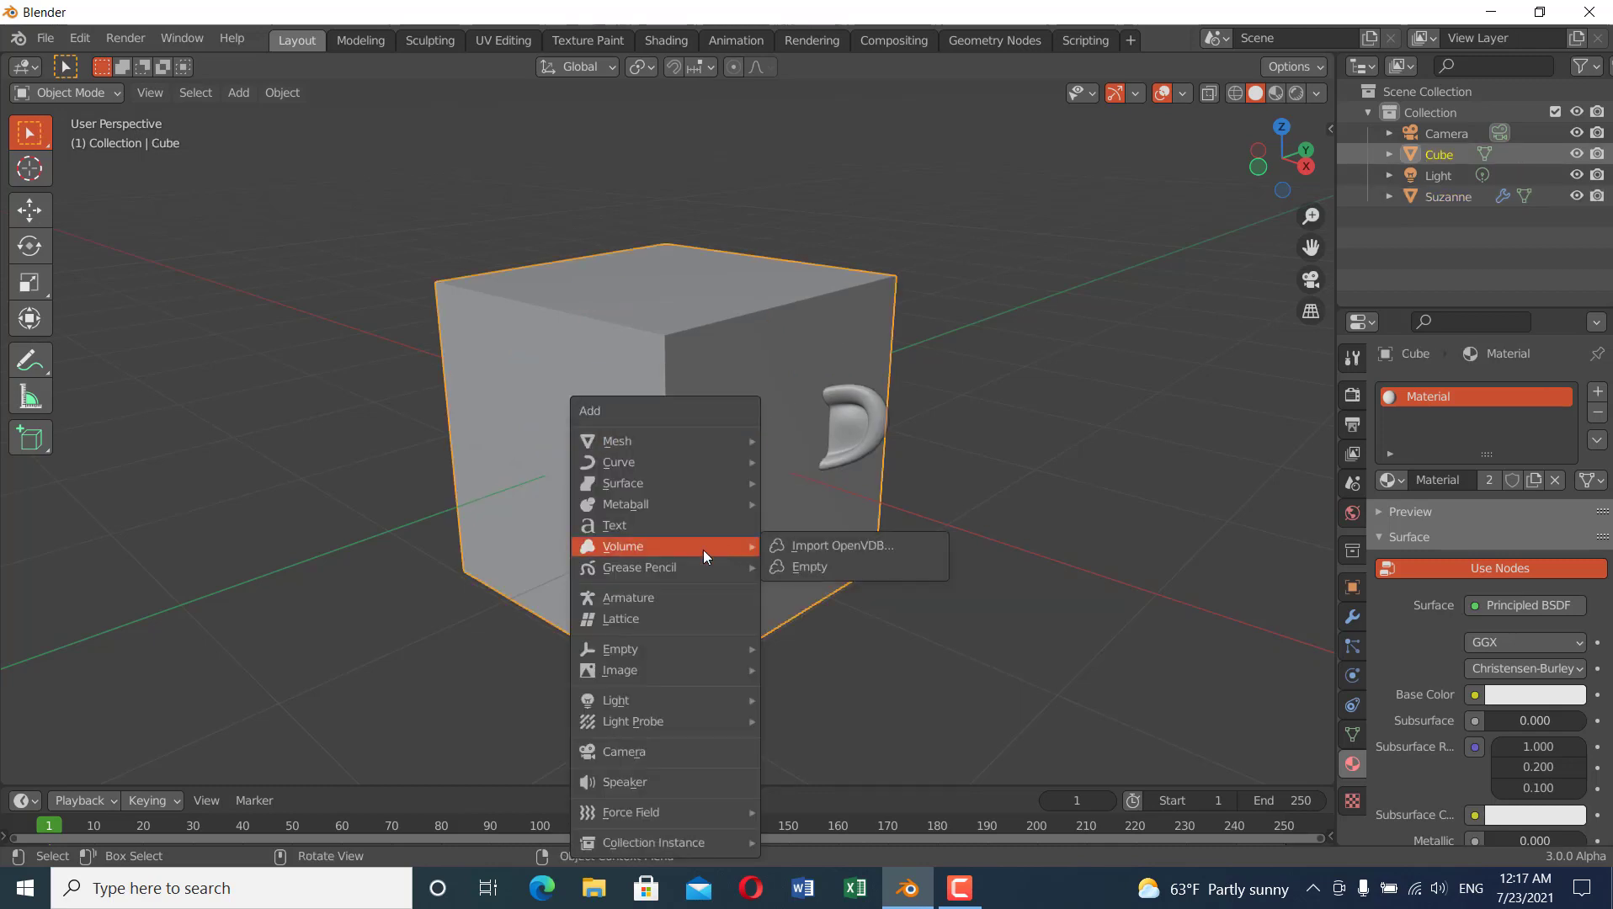
mouse_move(621, 649)
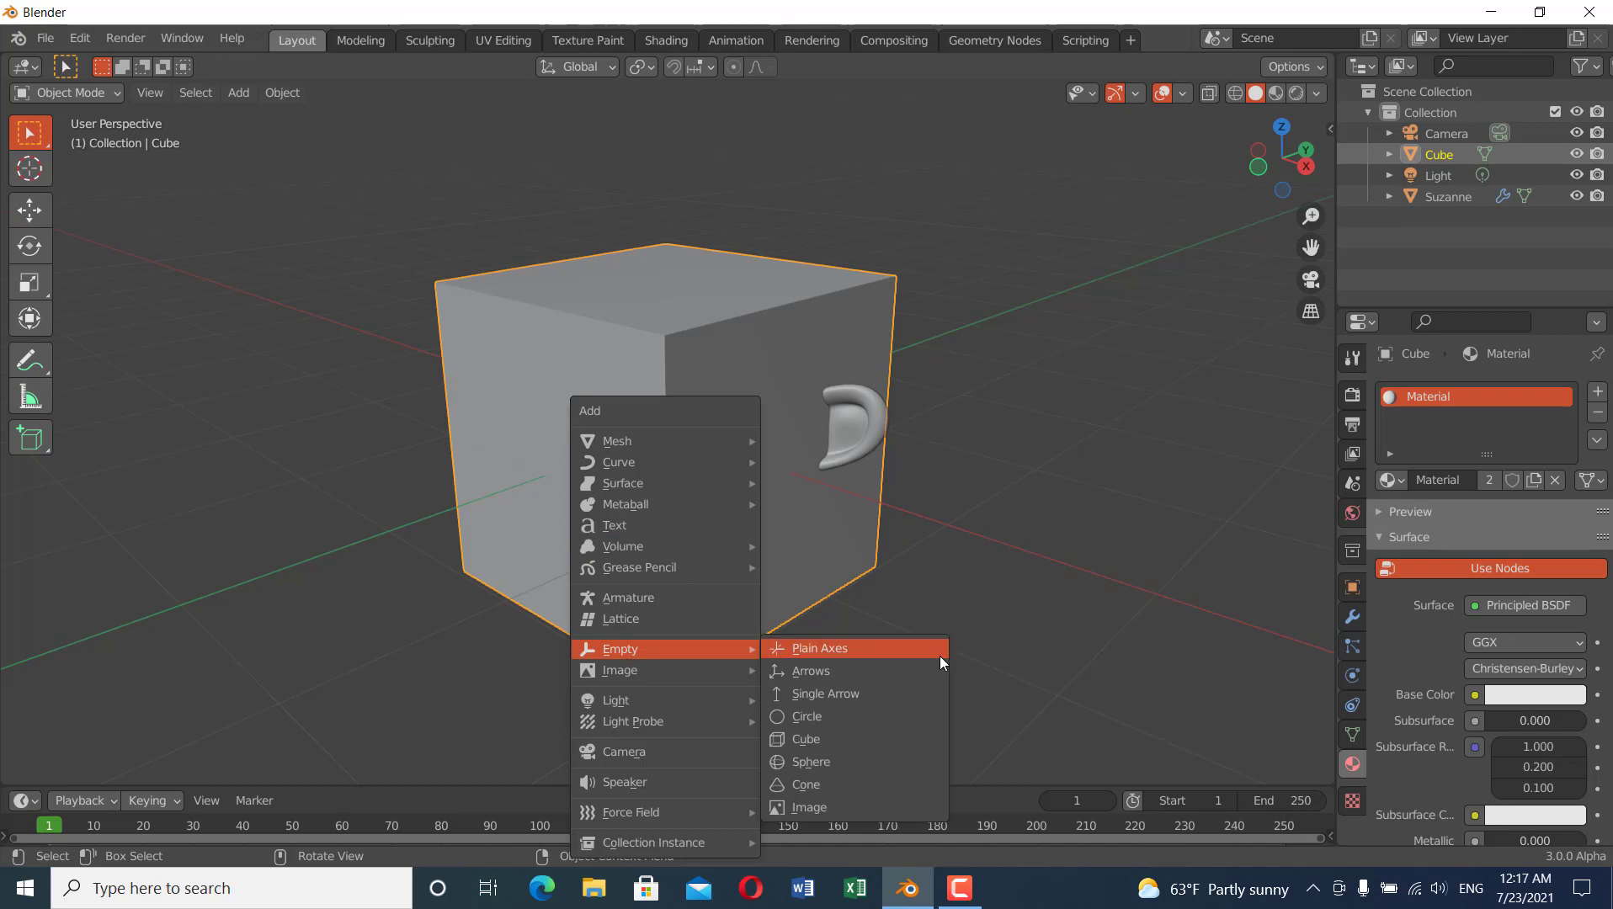
left_click(846, 759)
key("s")
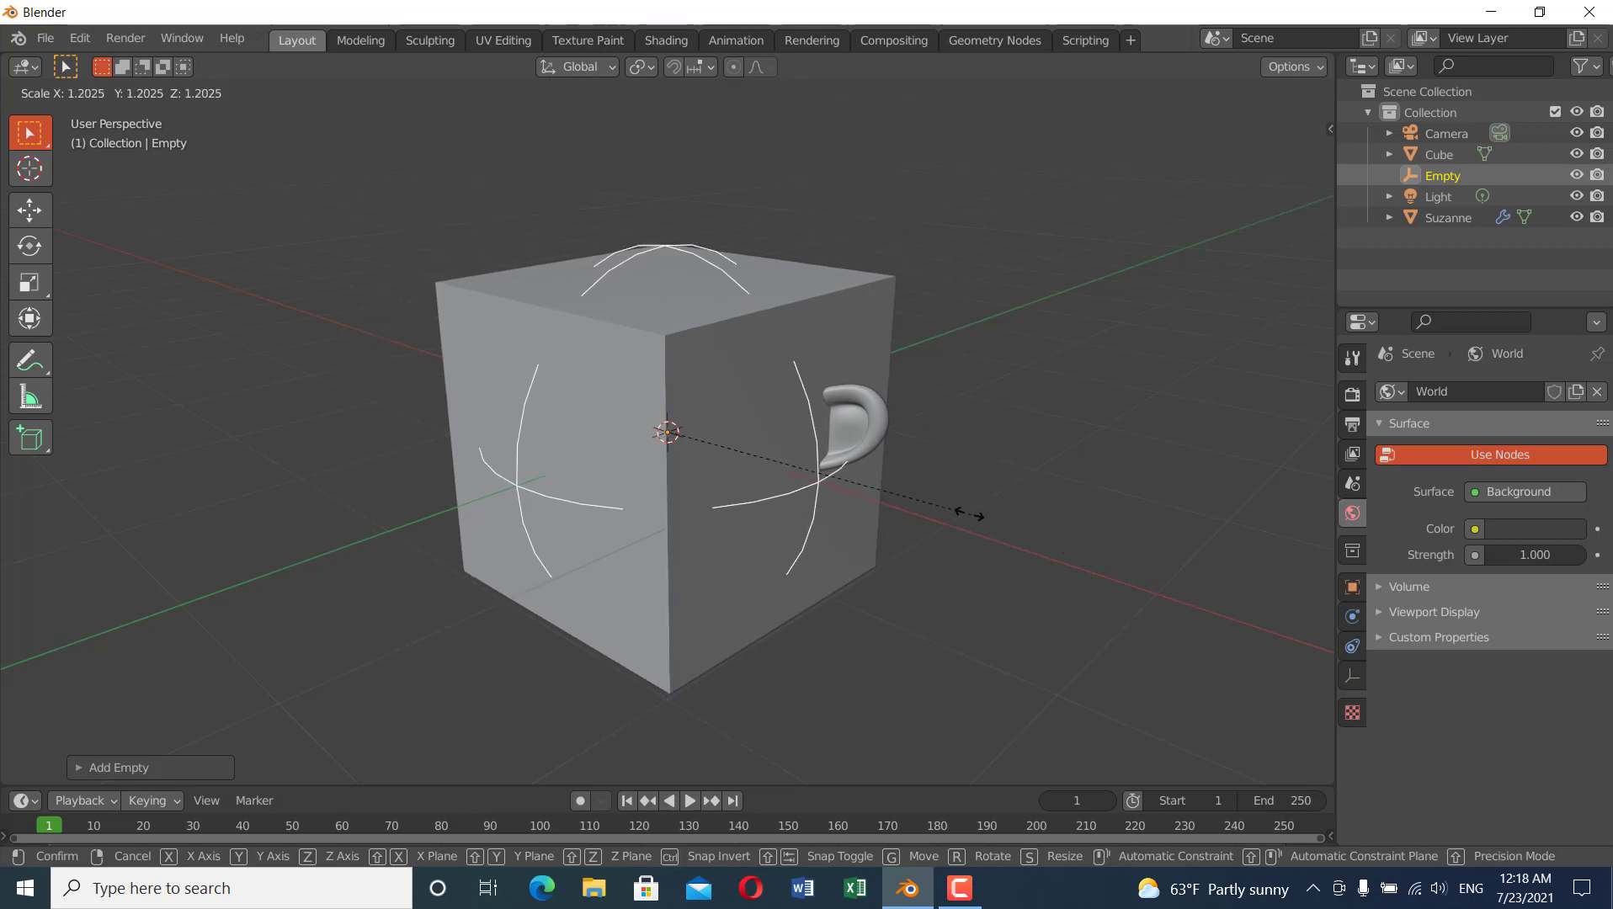
left_click(932, 488)
middle_click_drag(635, 575, 670, 547)
scroll(670, 616, "up", 4)
scroll(670, 547, "down", 5)
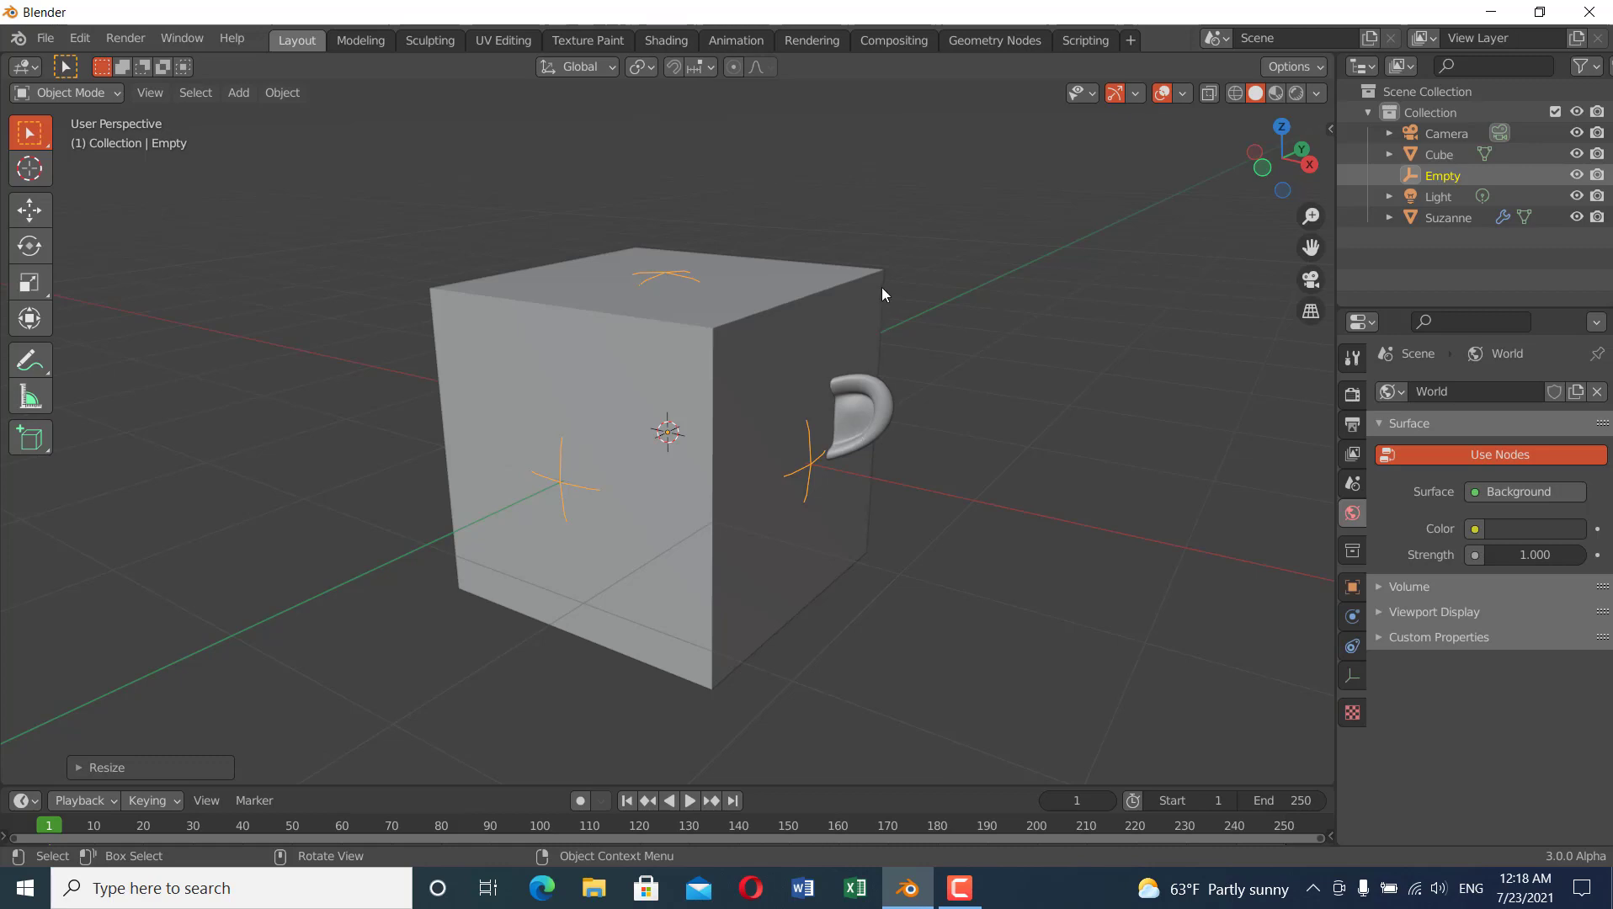
- Add a vertex color layer to the cube and another one to the monkey head
left_click(855, 277)
left_click(862, 406)
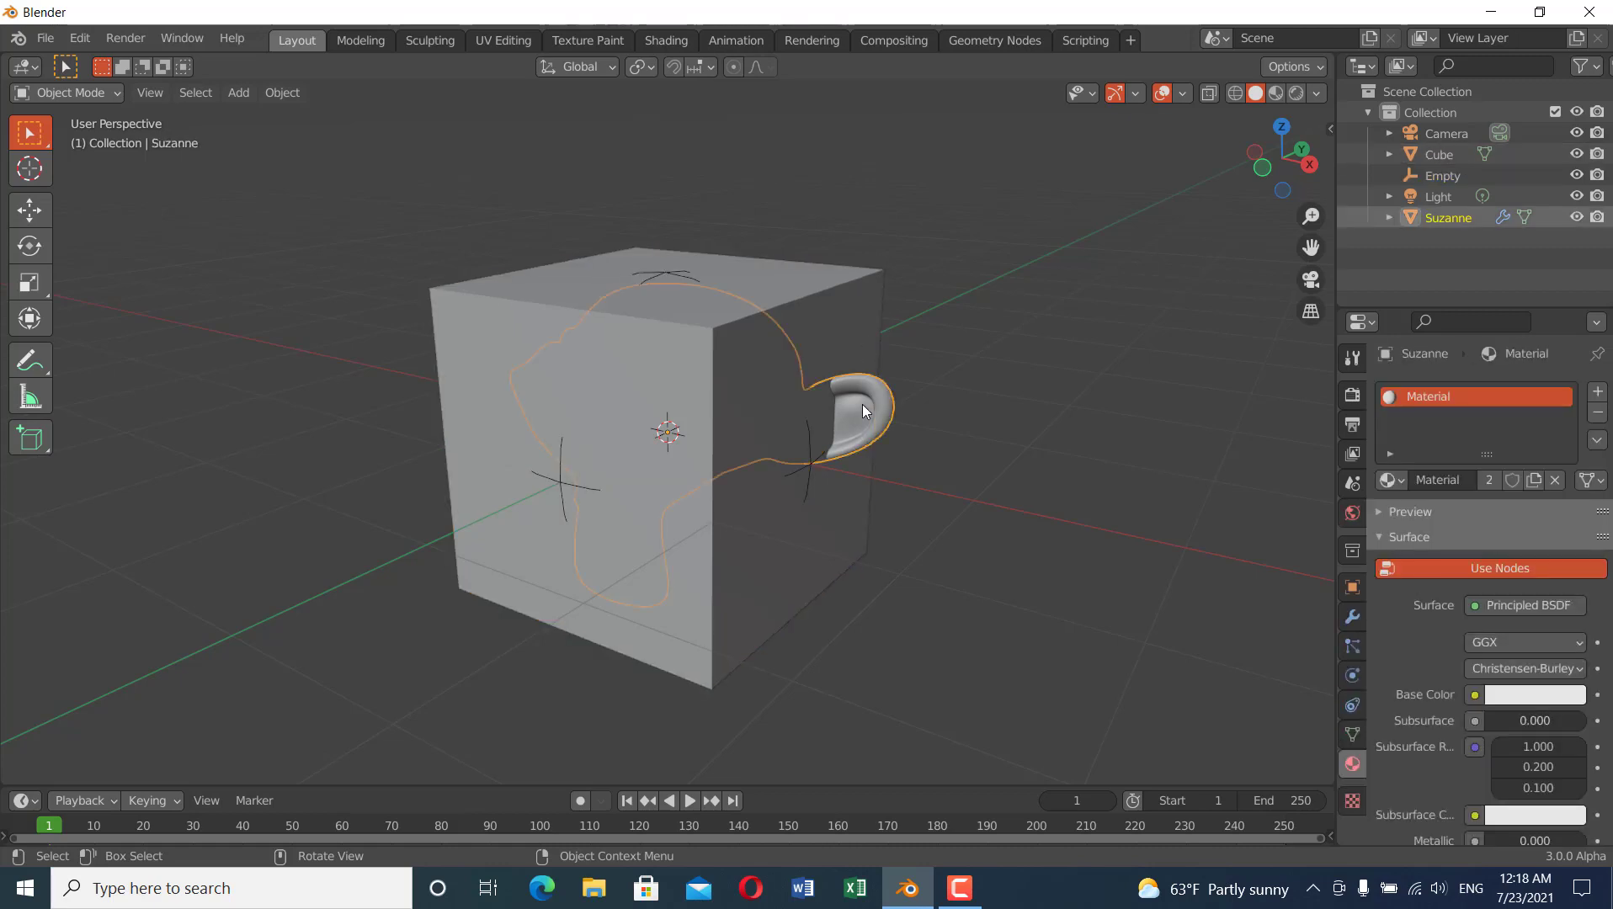
left_click(860, 289)
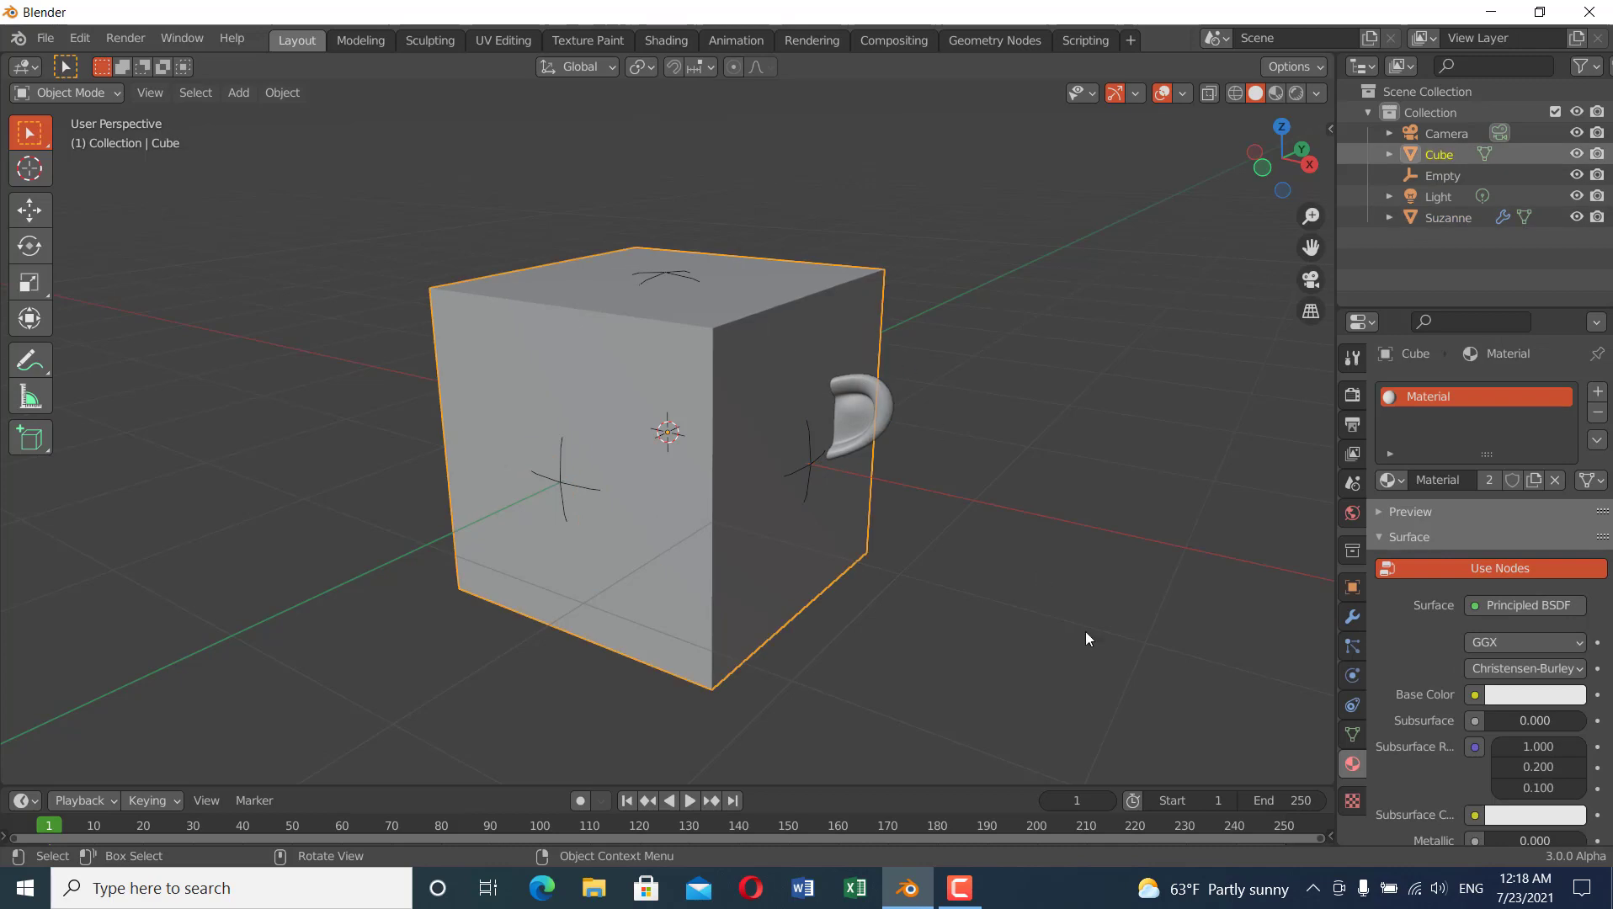
left_click(1353, 737)
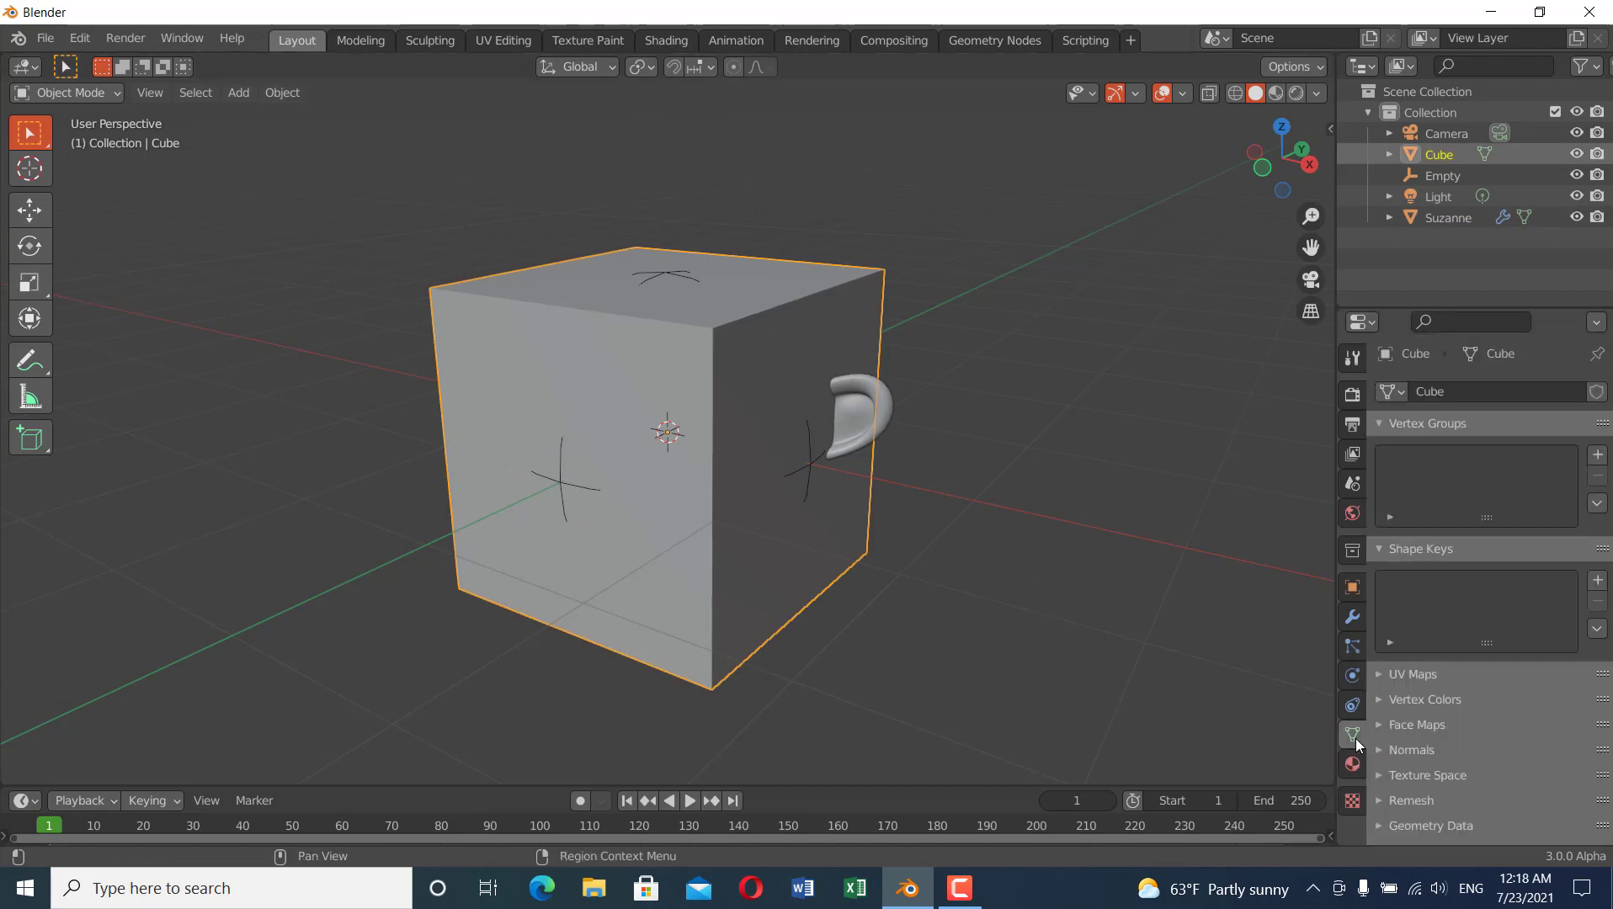
left_click(1383, 700)
scroll(1486, 766, "down", 2)
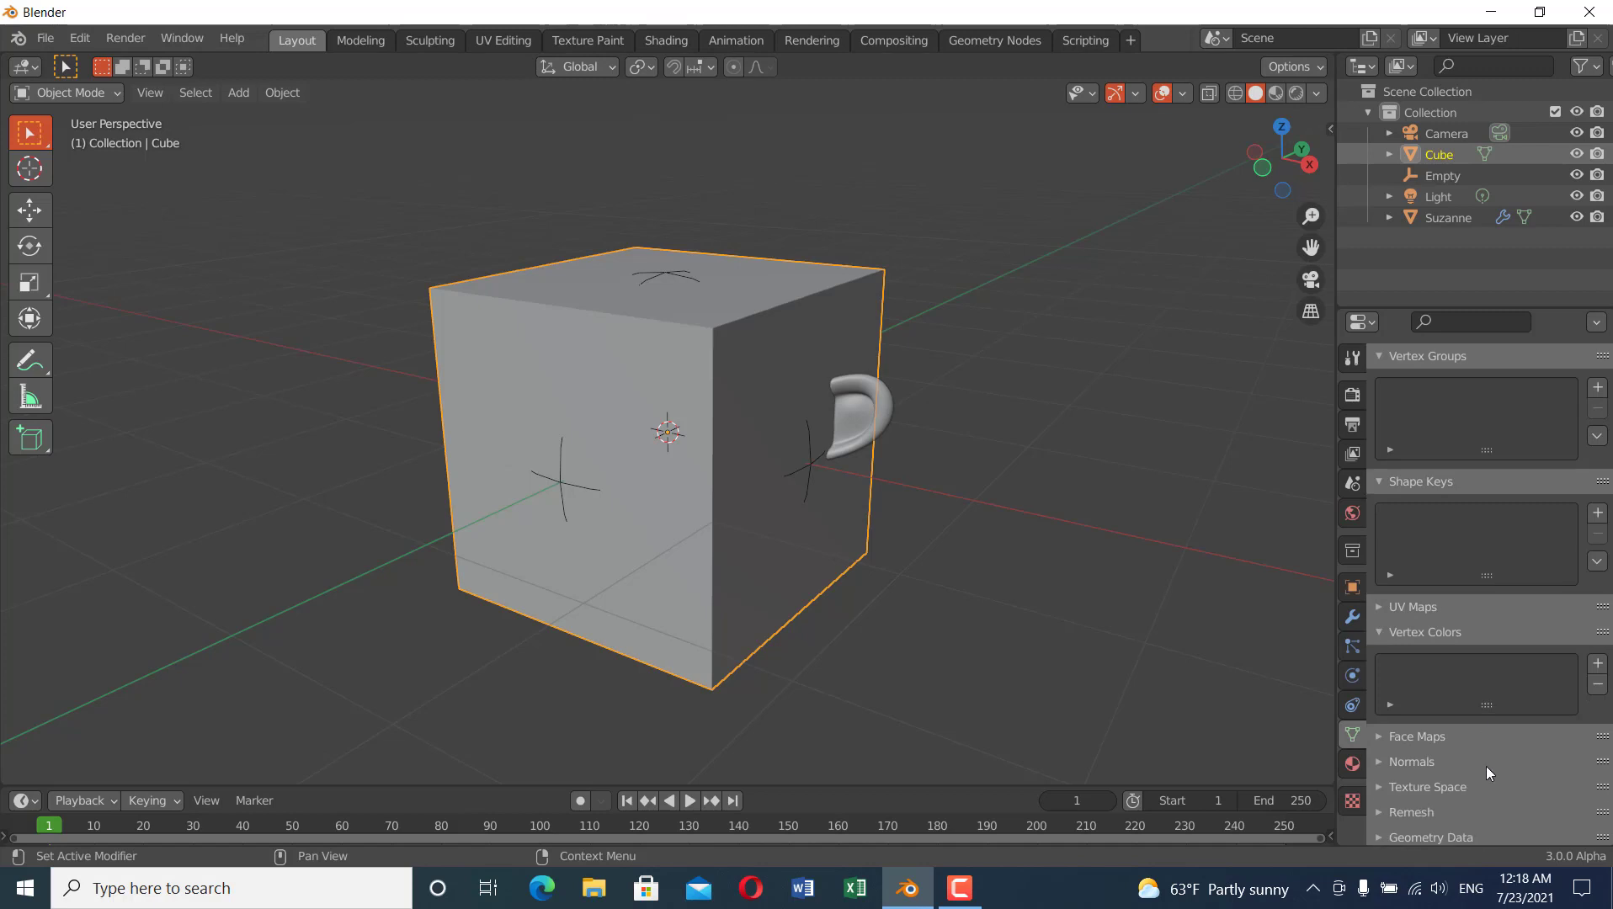
left_click(1598, 664)
left_click(874, 405)
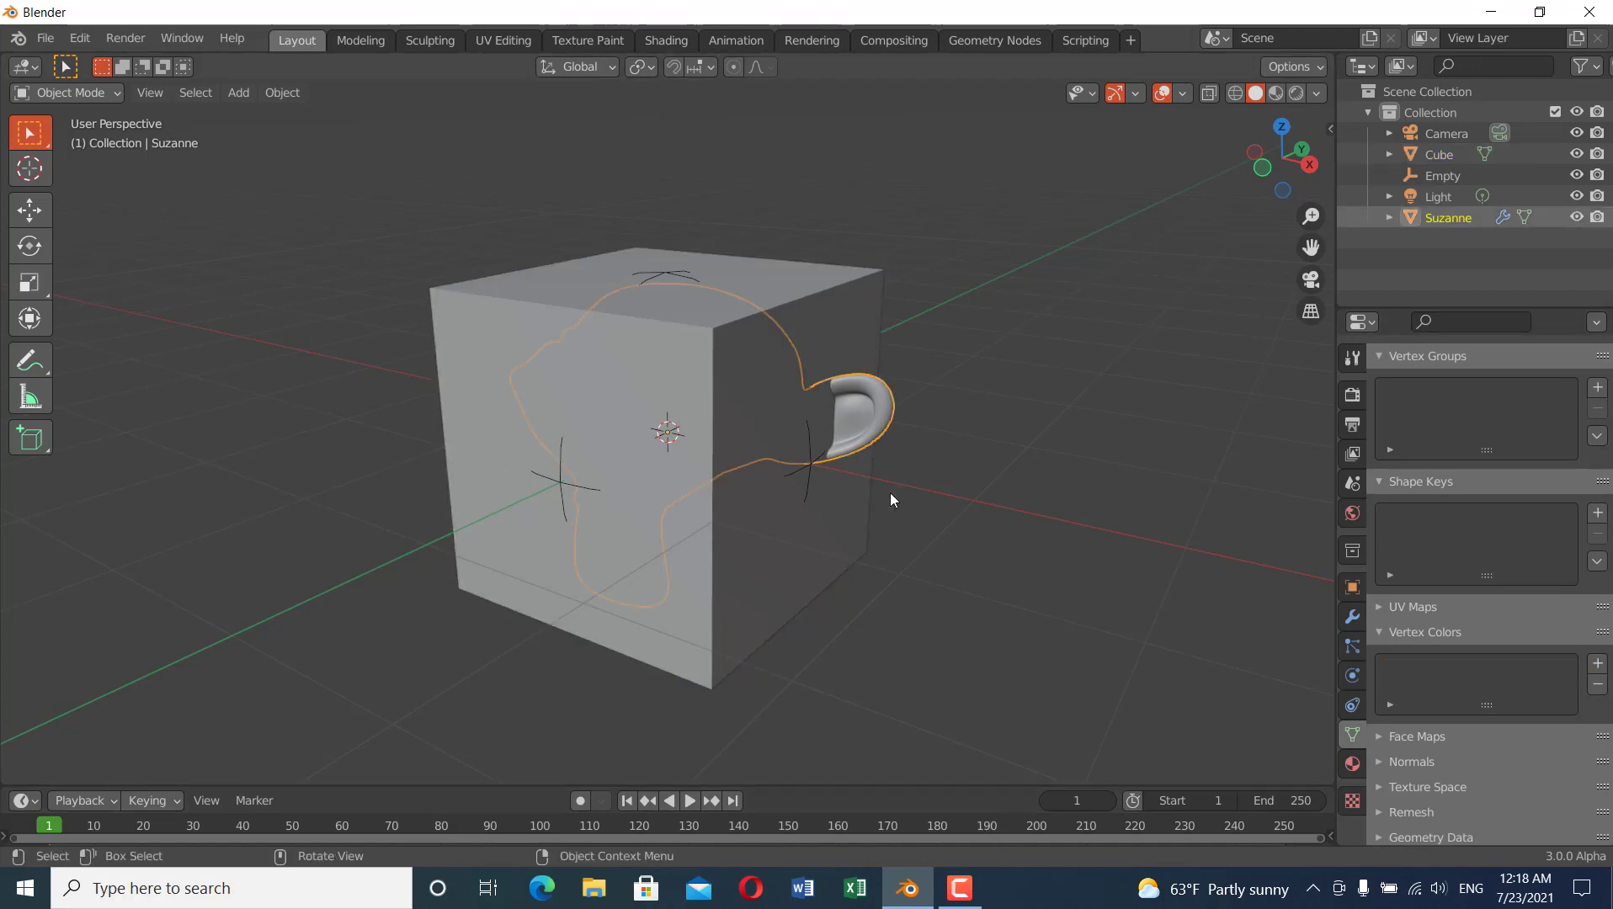
left_click(1597, 664)
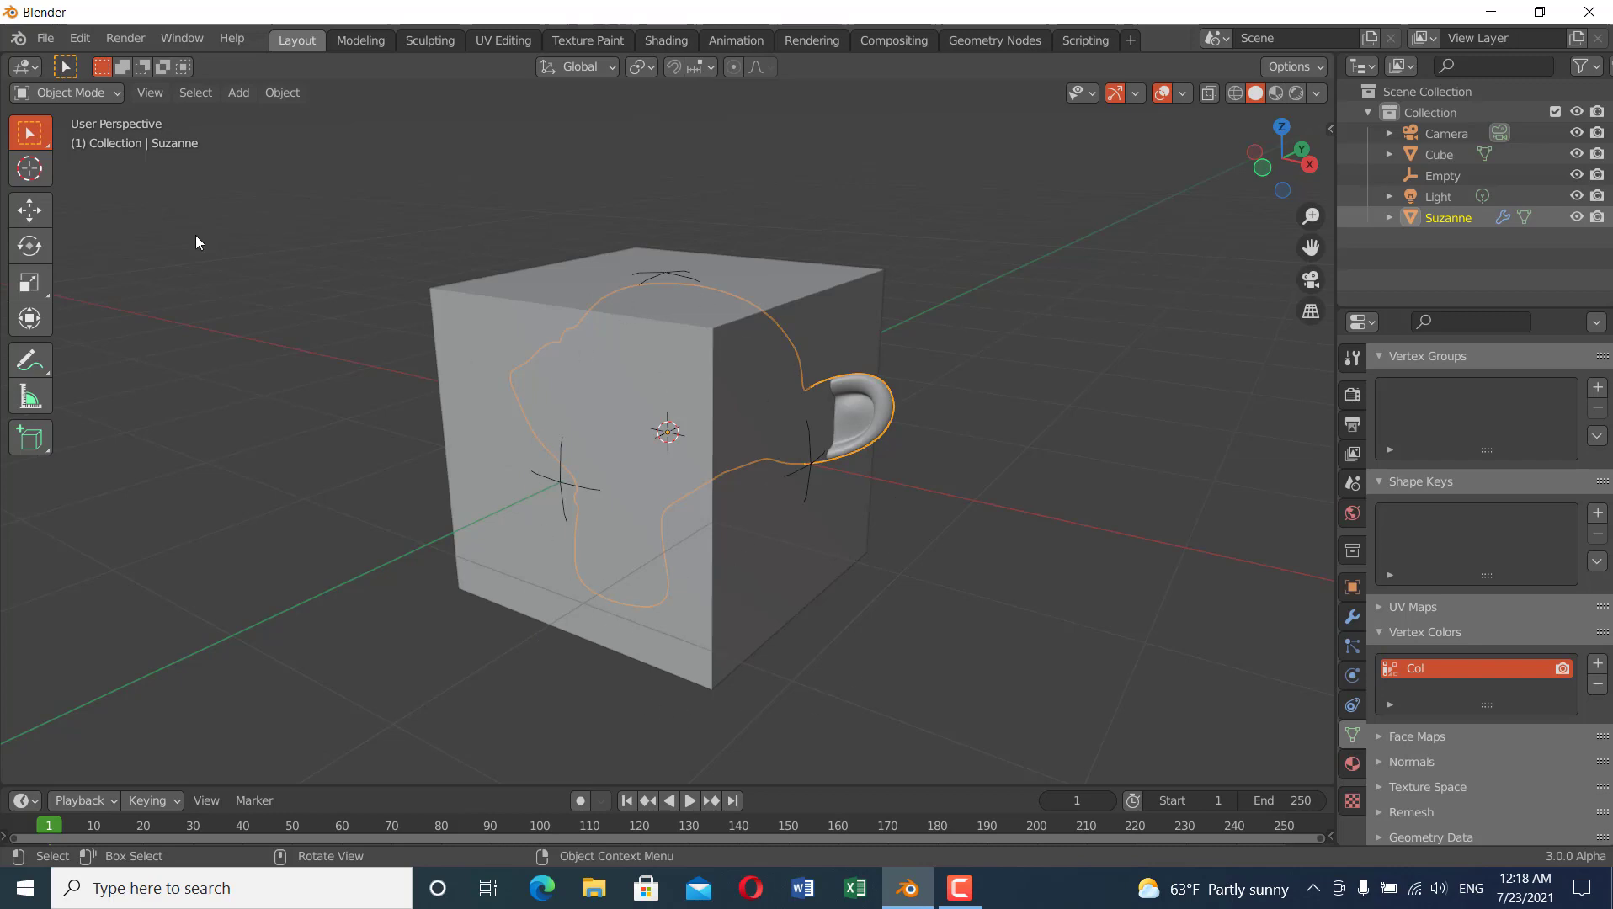
left_click(108, 92)
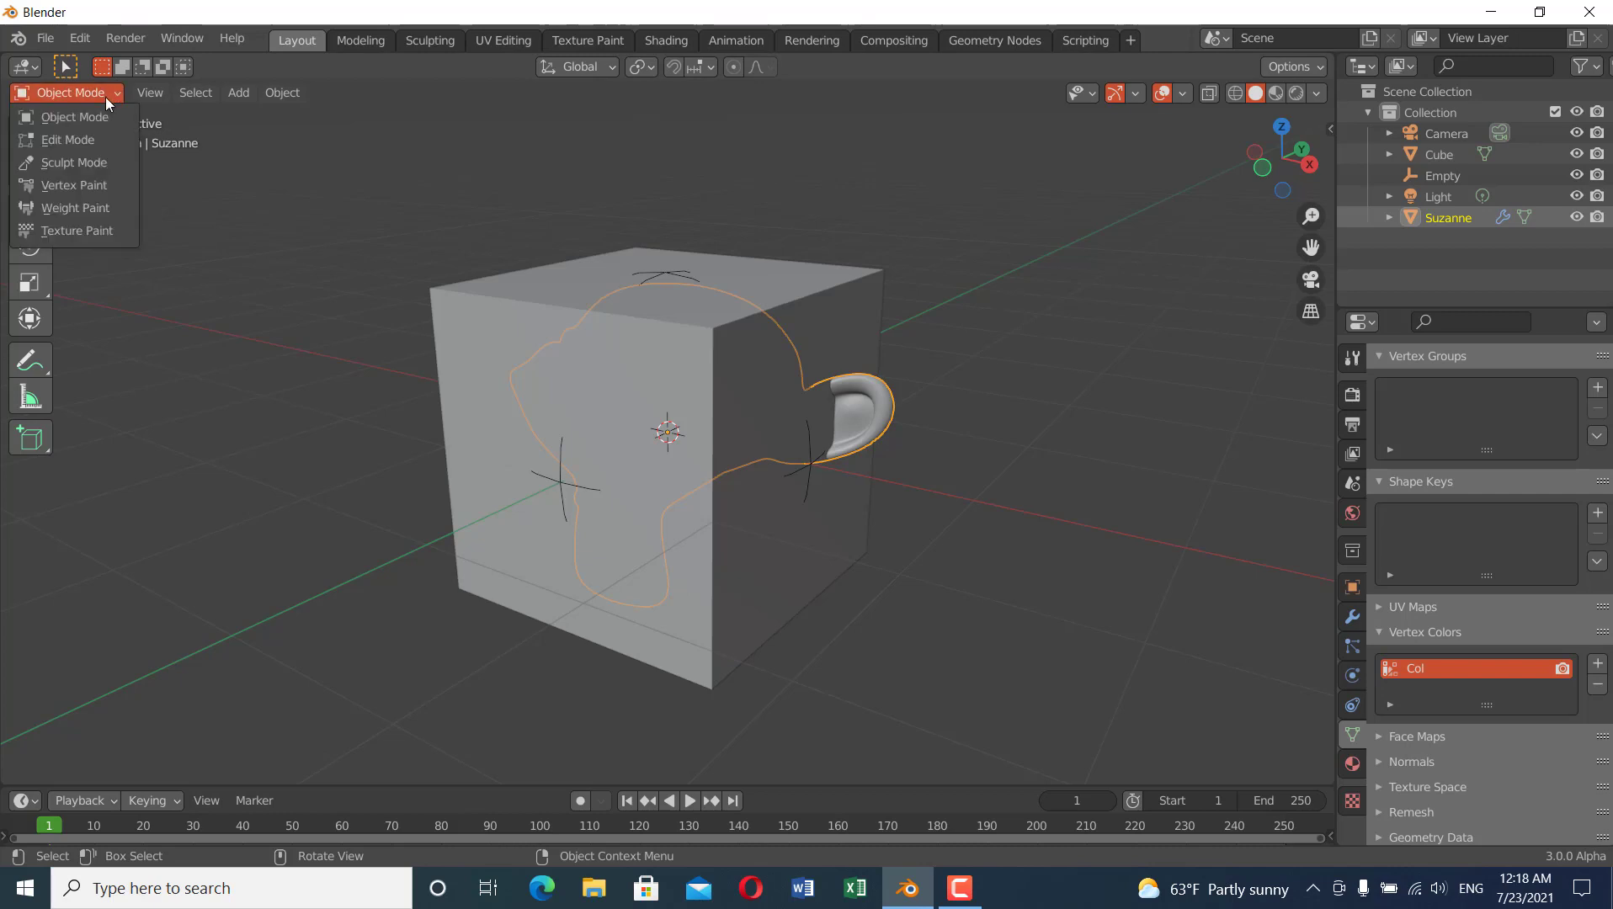
left_click(104, 182)
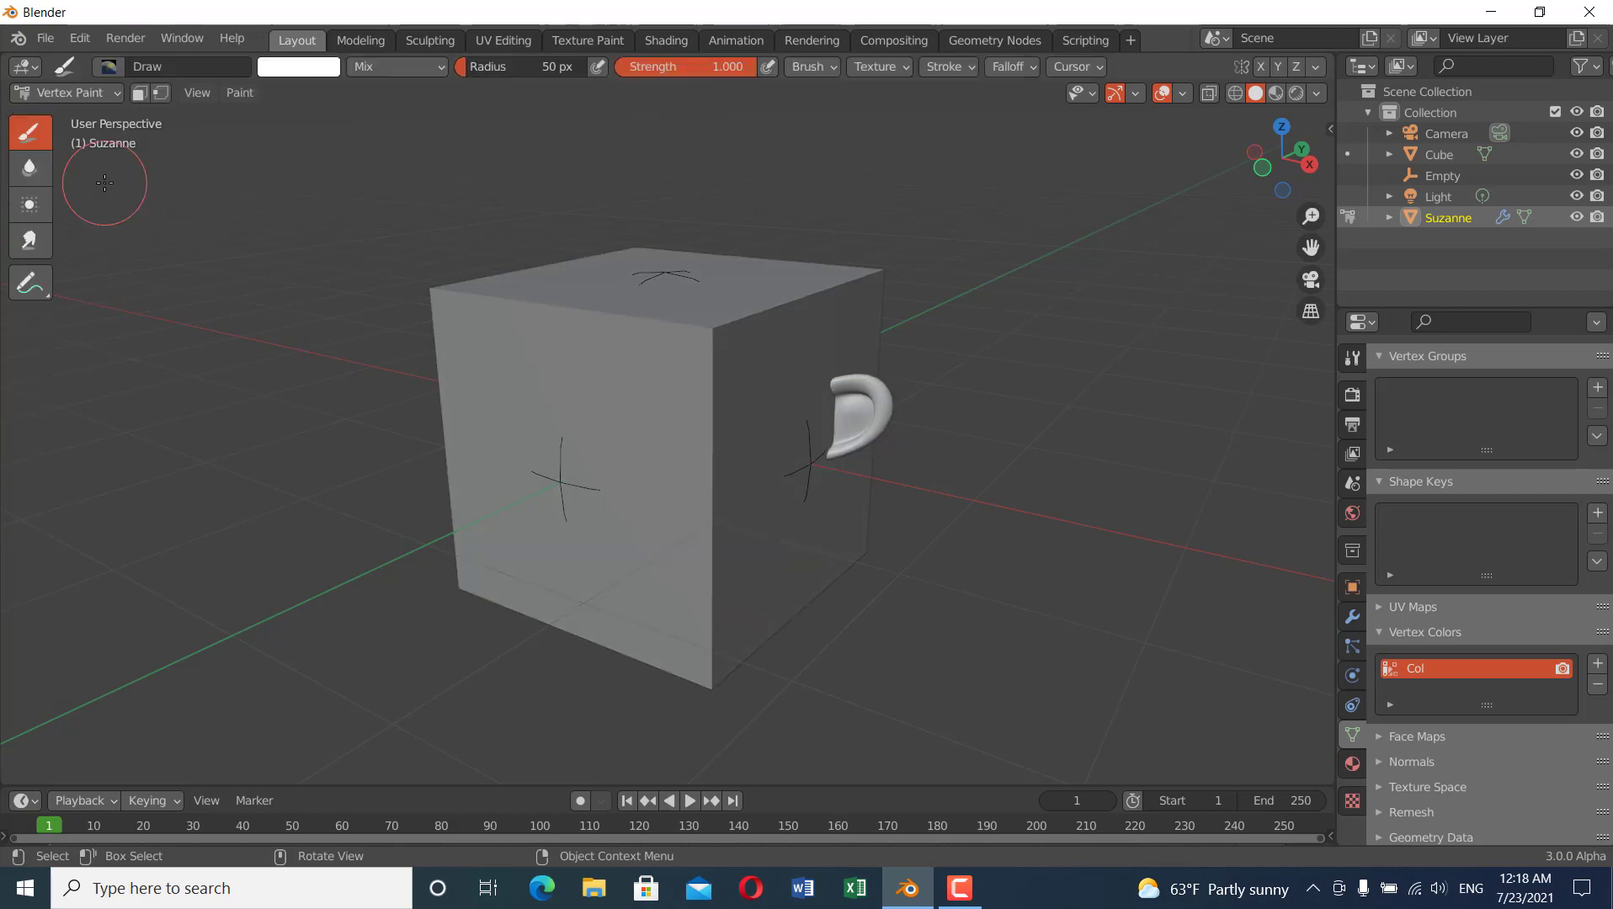
left_click(105, 95)
left_click(95, 124)
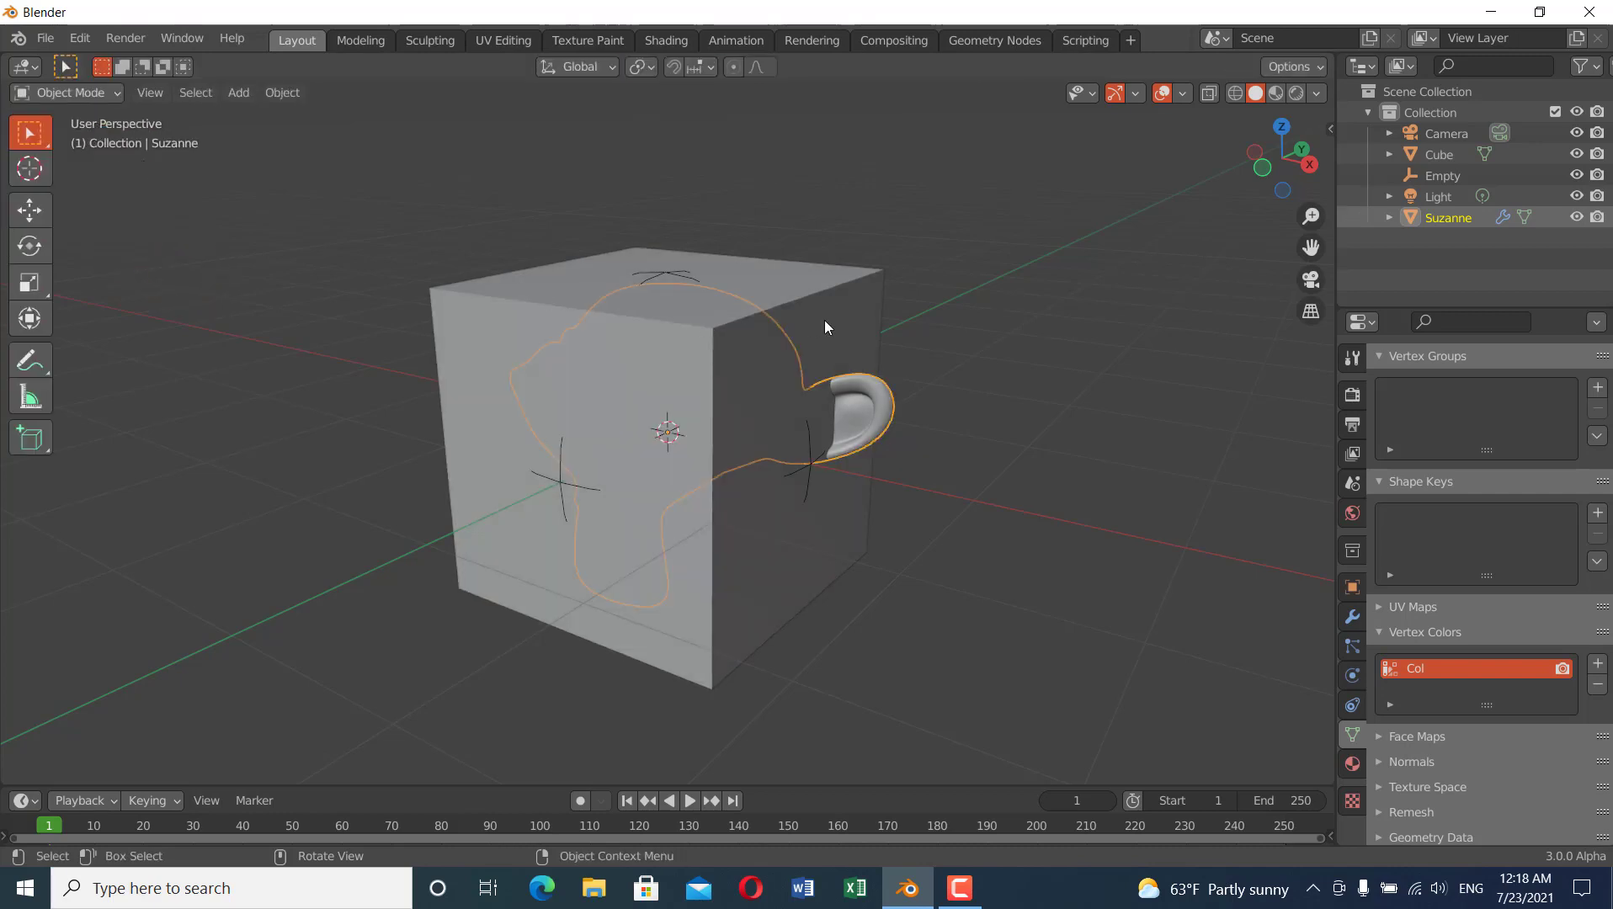
- Hide the cube and switch the monkey head to Vertex Paint mode
left_click(834, 276)
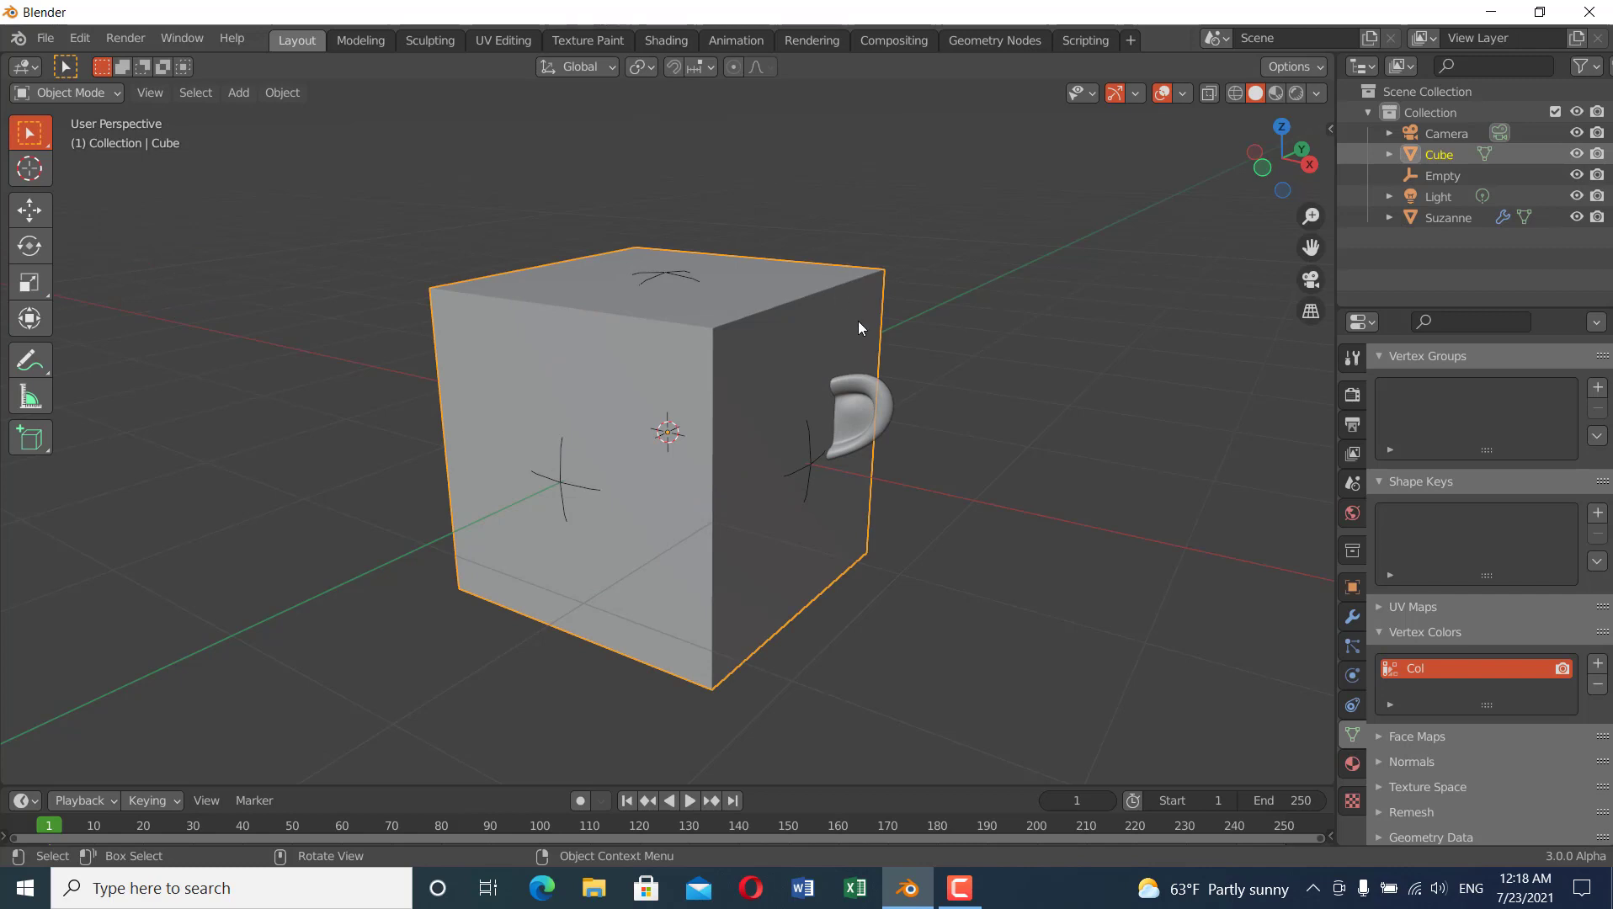
key("h")
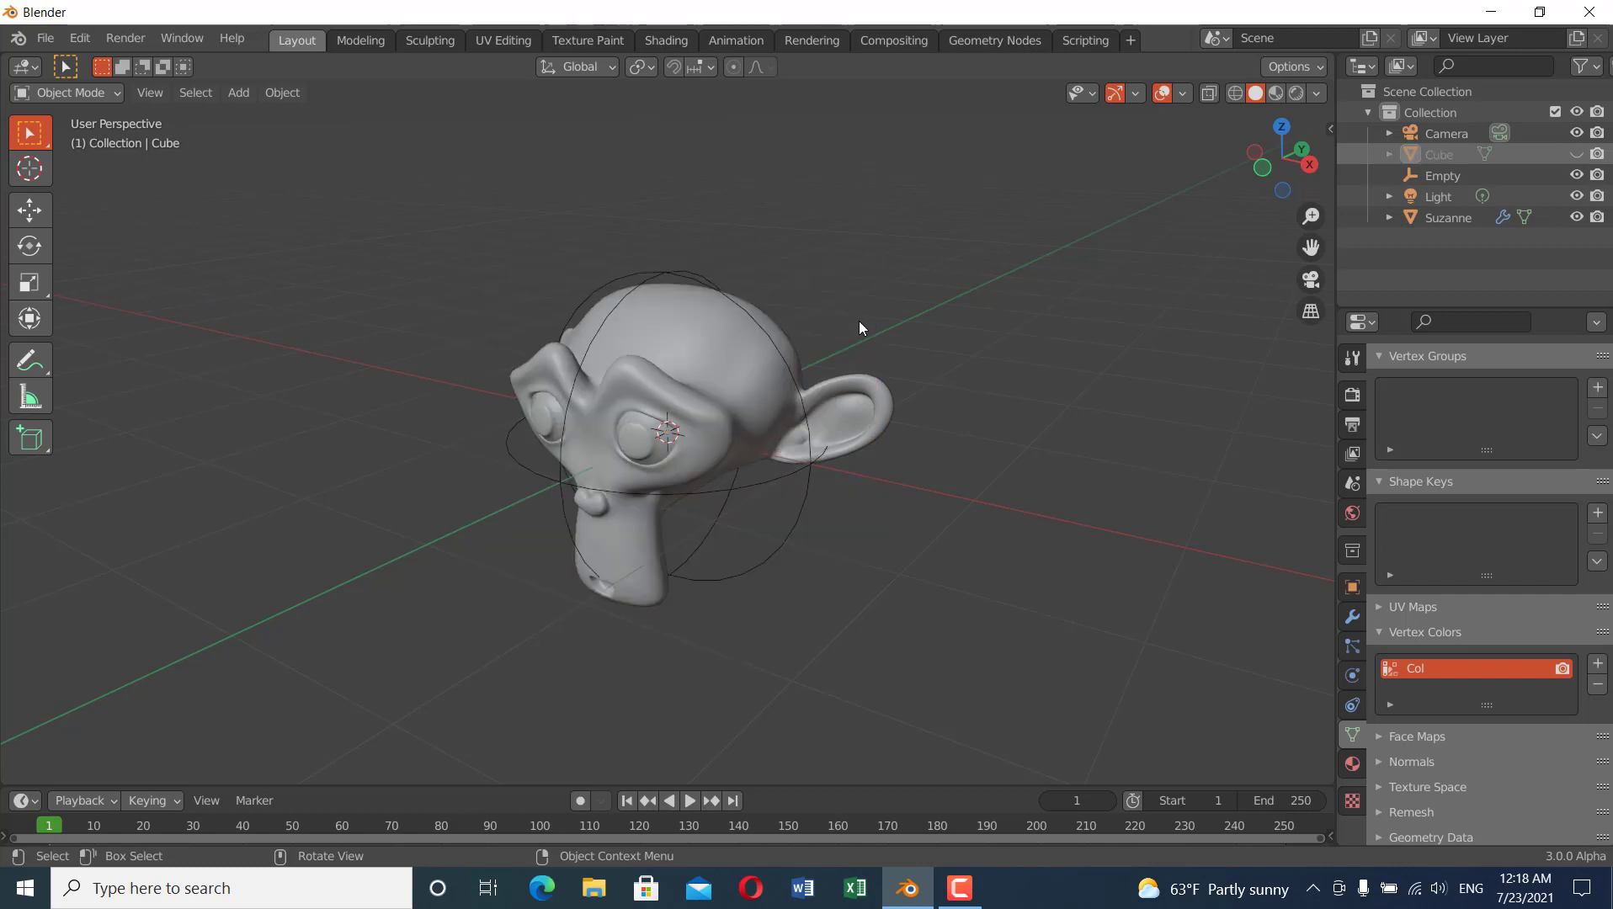
left_click(726, 340)
left_click(109, 91)
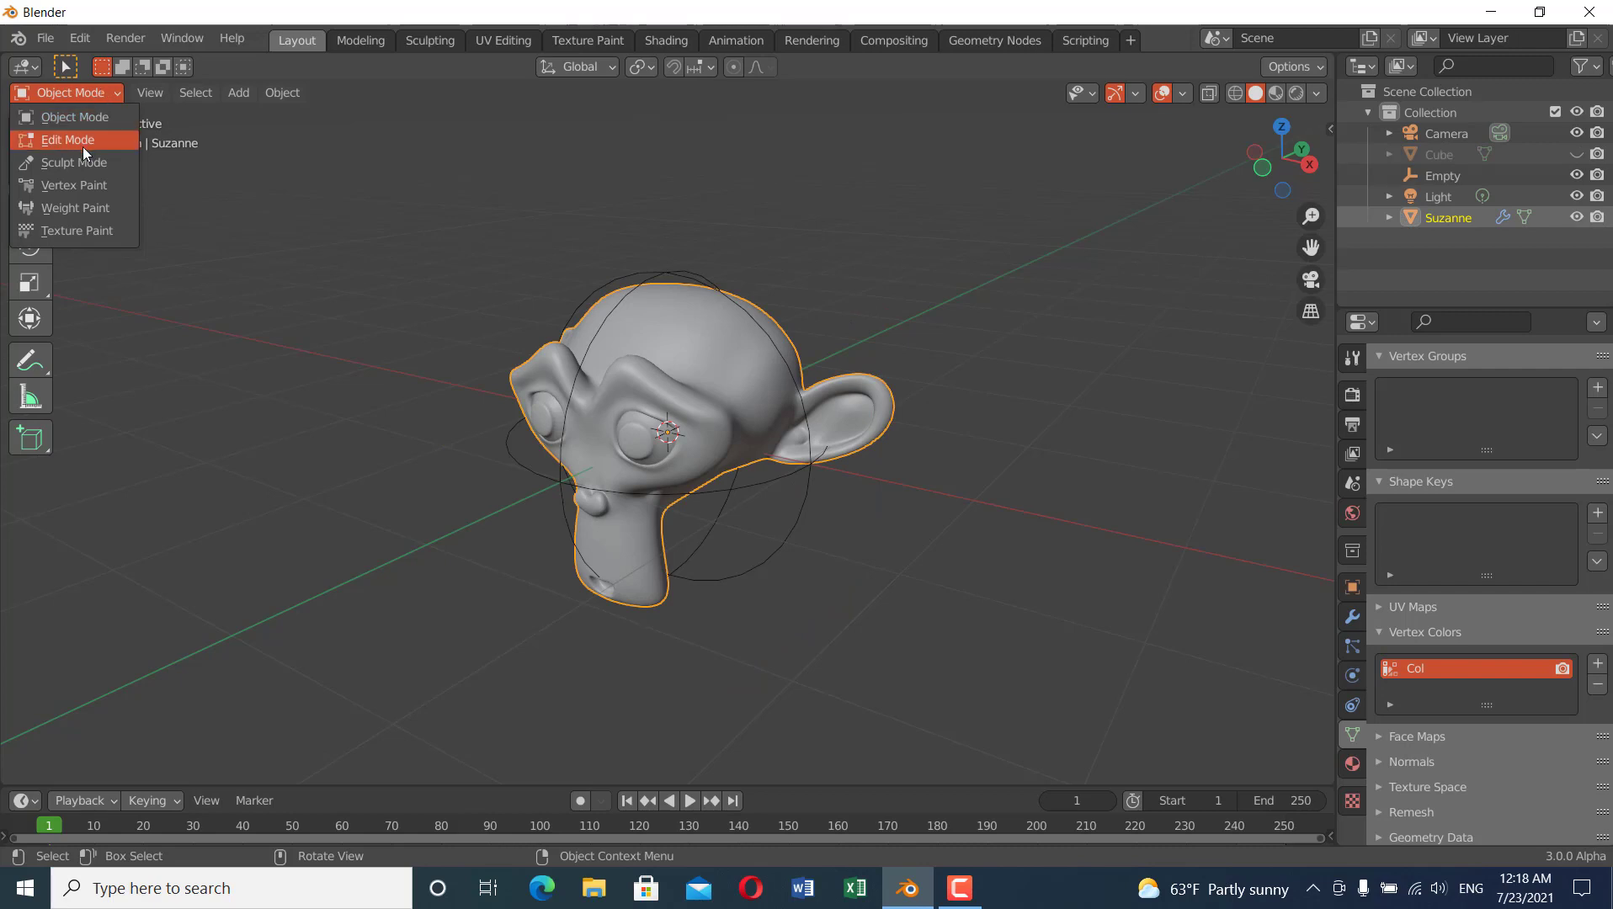
left_click(79, 185)
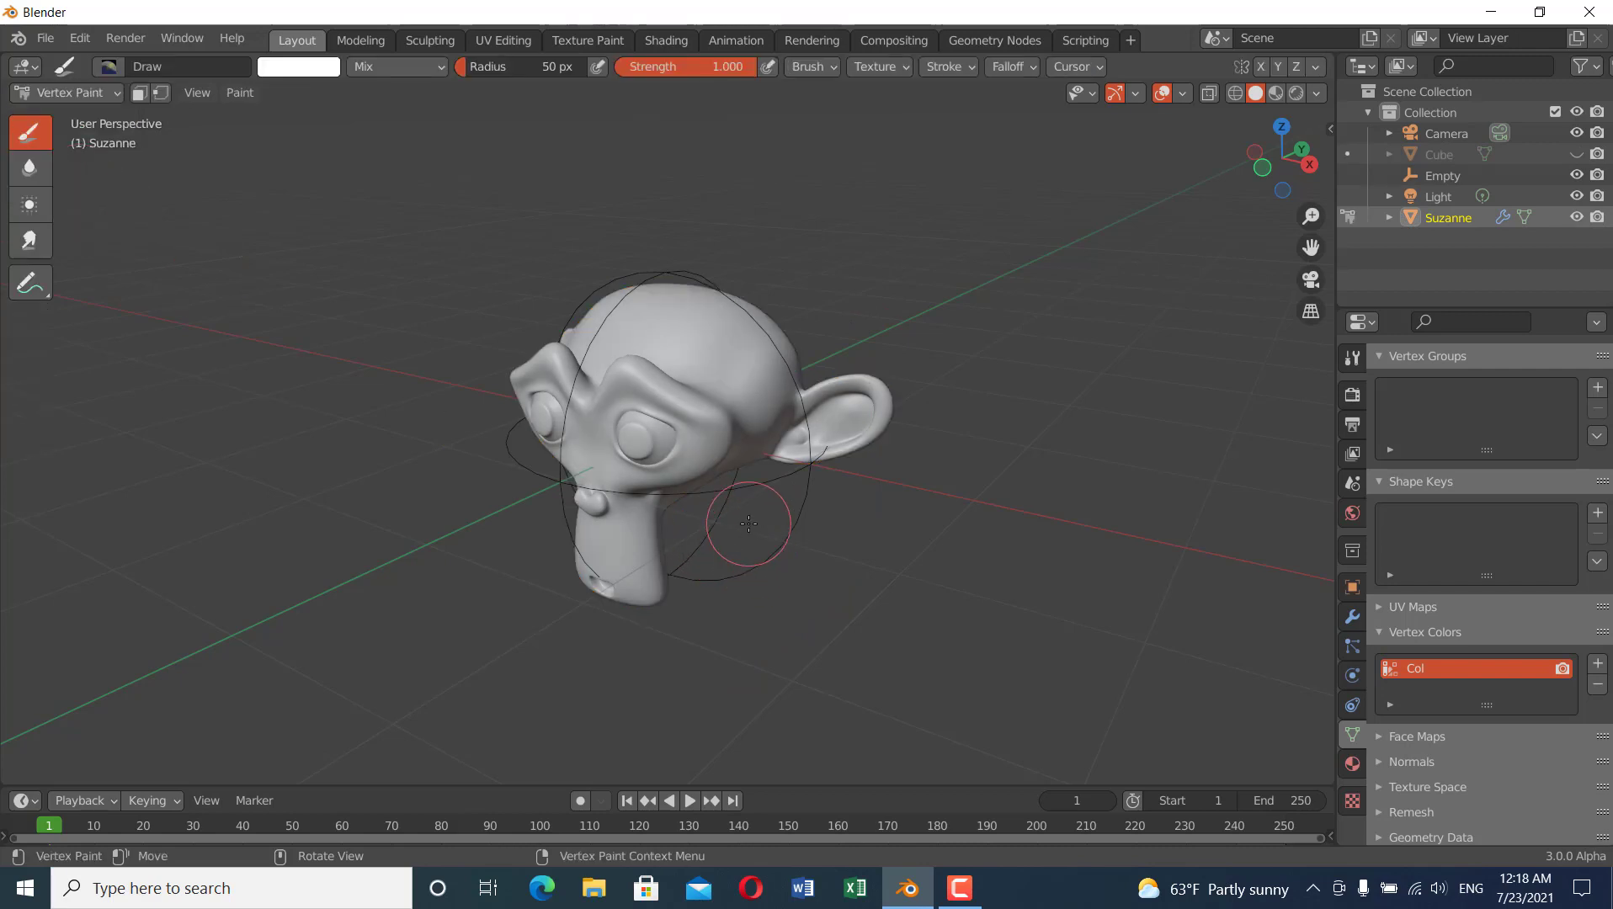
- Set the brush color to a dark red with a value of 0.551 and fill the entire monkey head with it
left_click(290, 67)
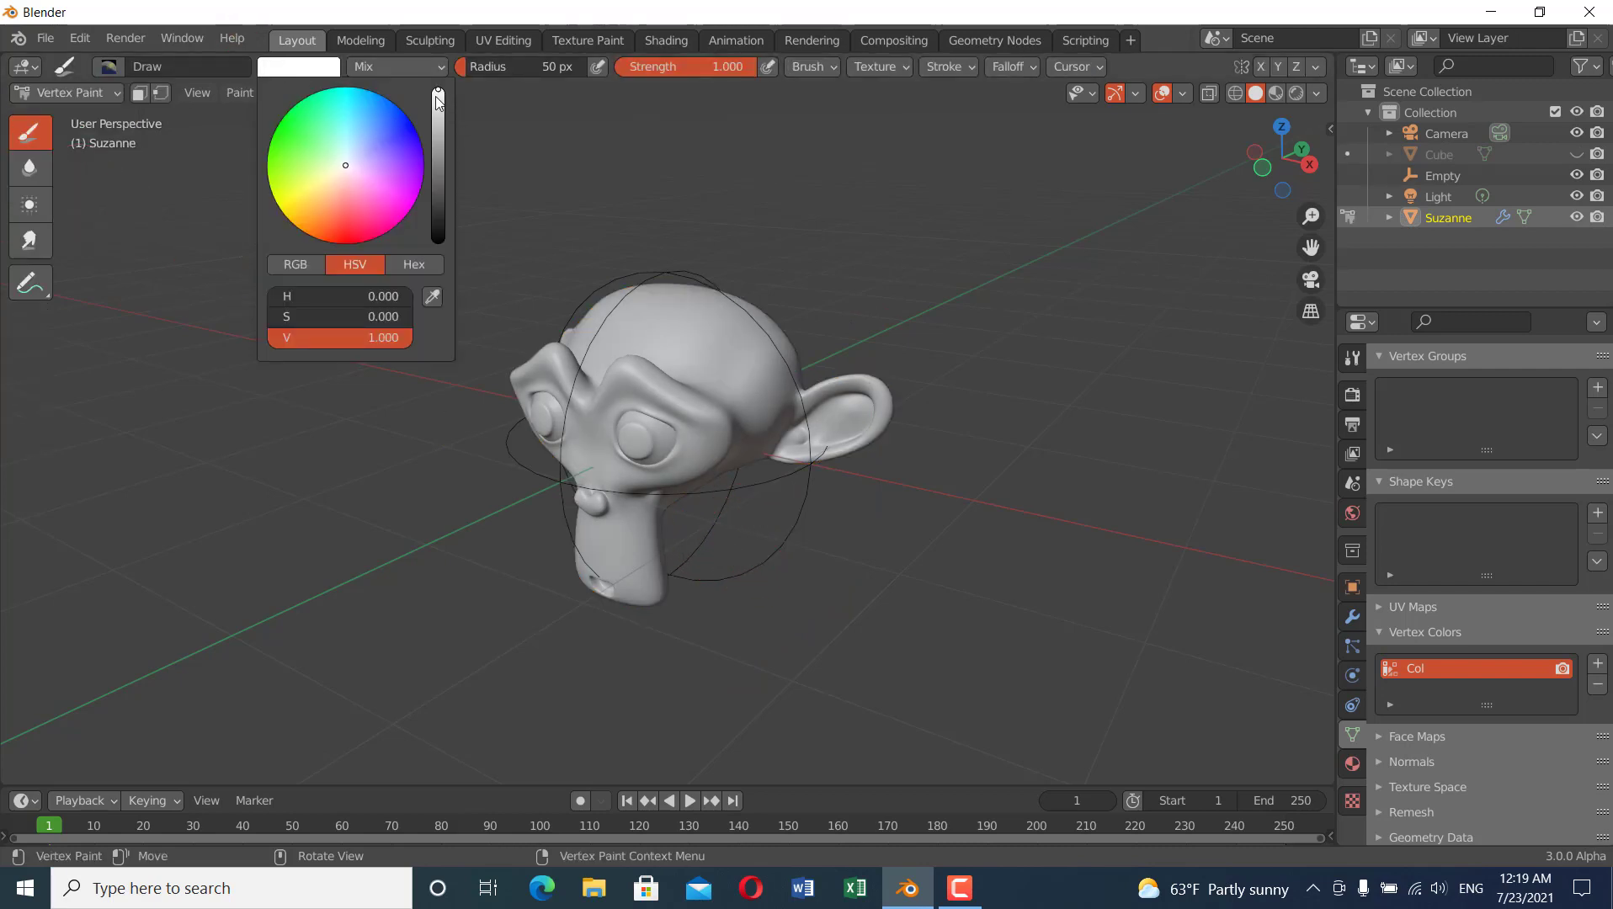
left_click_drag(436, 99, 438, 157)
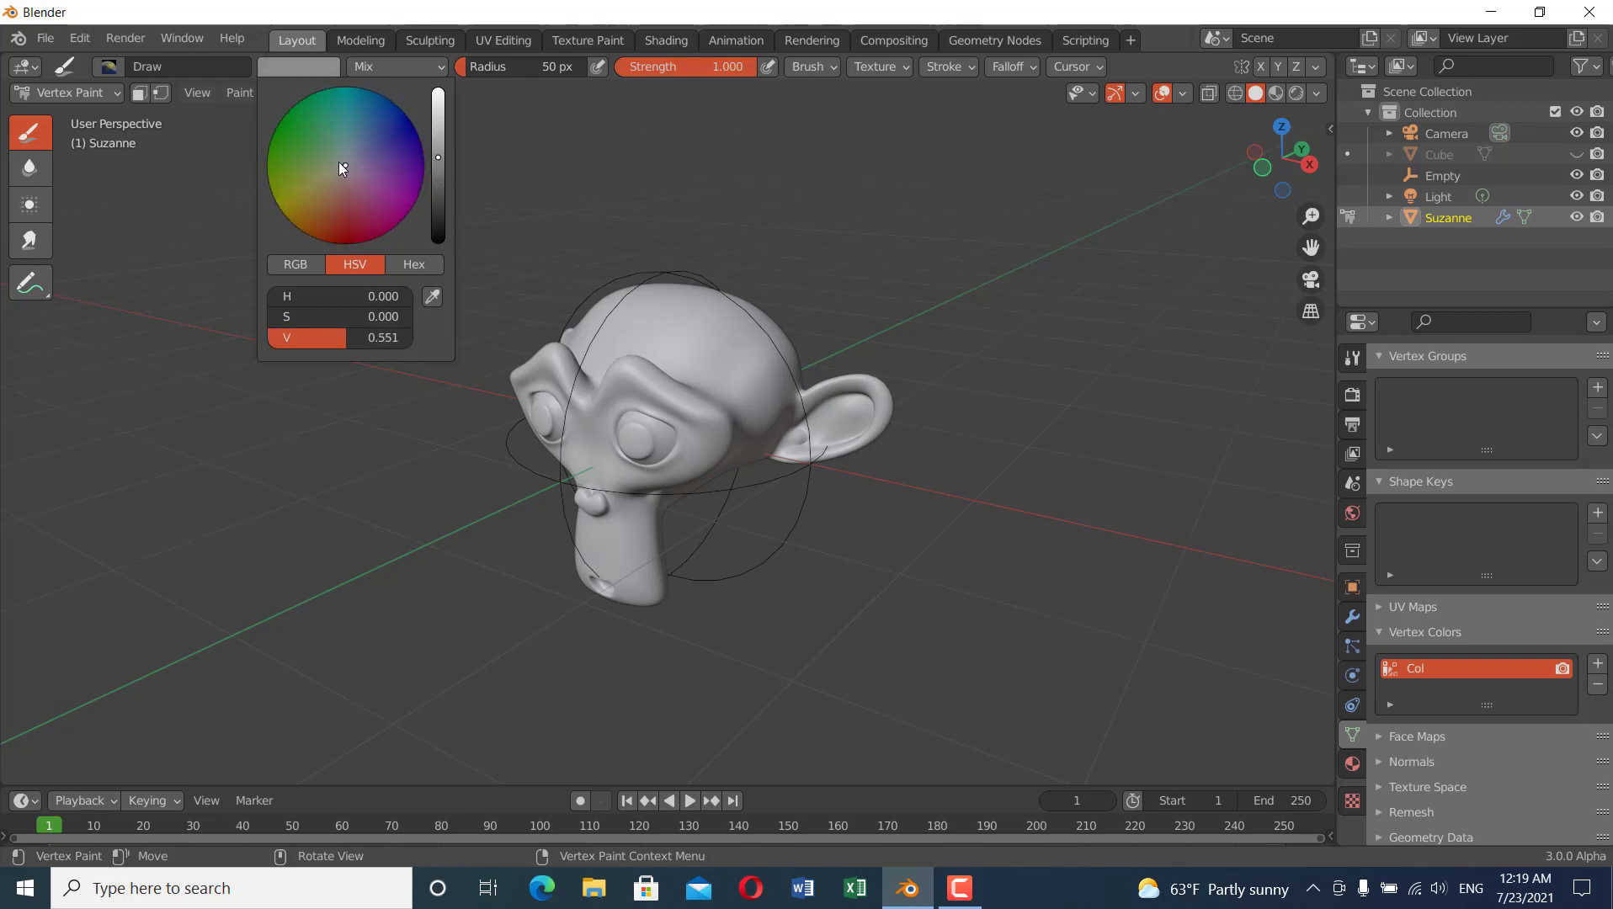
left_click_drag(340, 164, 346, 214)
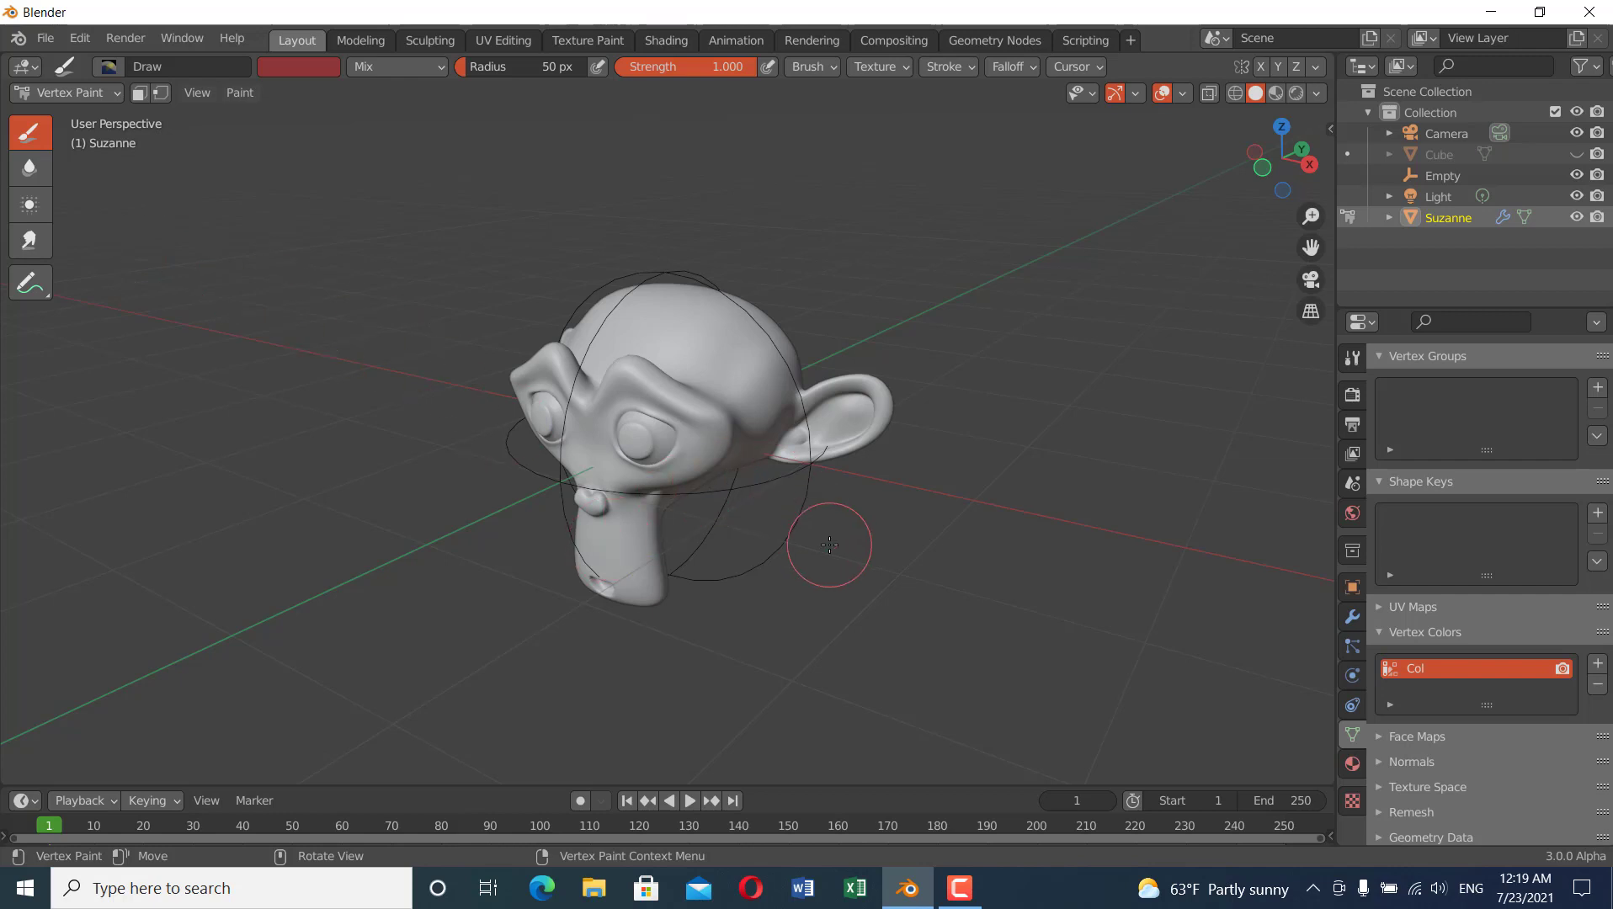
key("shift+k")
scroll(808, 522, "up", 2)
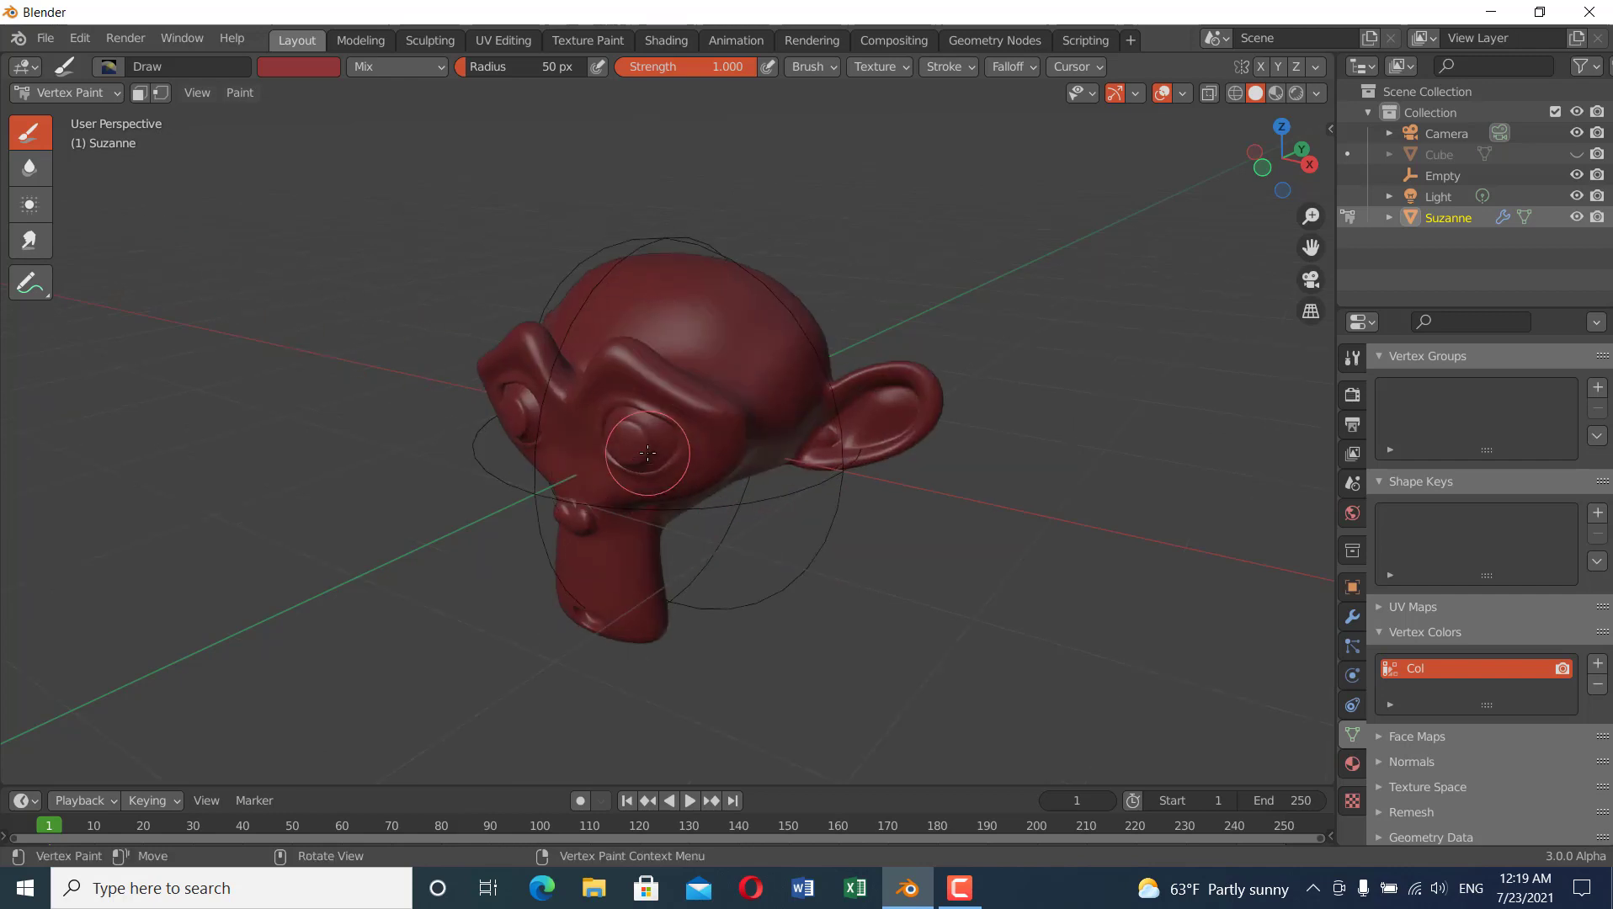
mouse_move(808, 522)
middle_mouse_down()
mouse_move(660, 435)
mouse_move(726, 422)
middle_mouse_up()
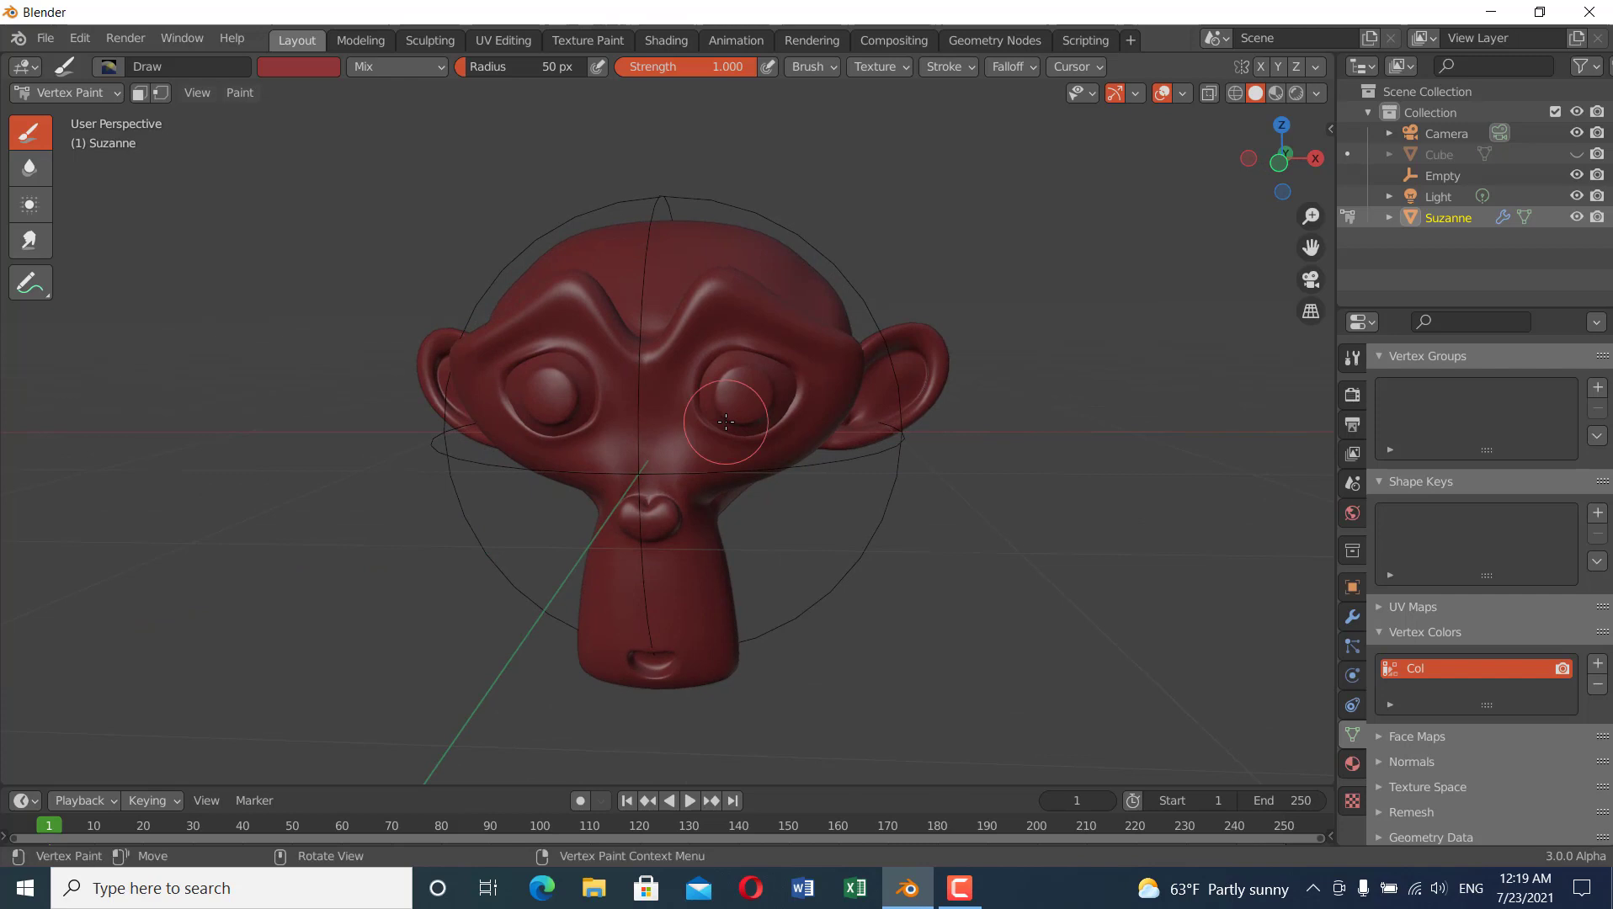
- Examine the painted monkey head from the front, from above and from the side
scroll(725, 421, "up", 3)
scroll(725, 422, "down", 3)
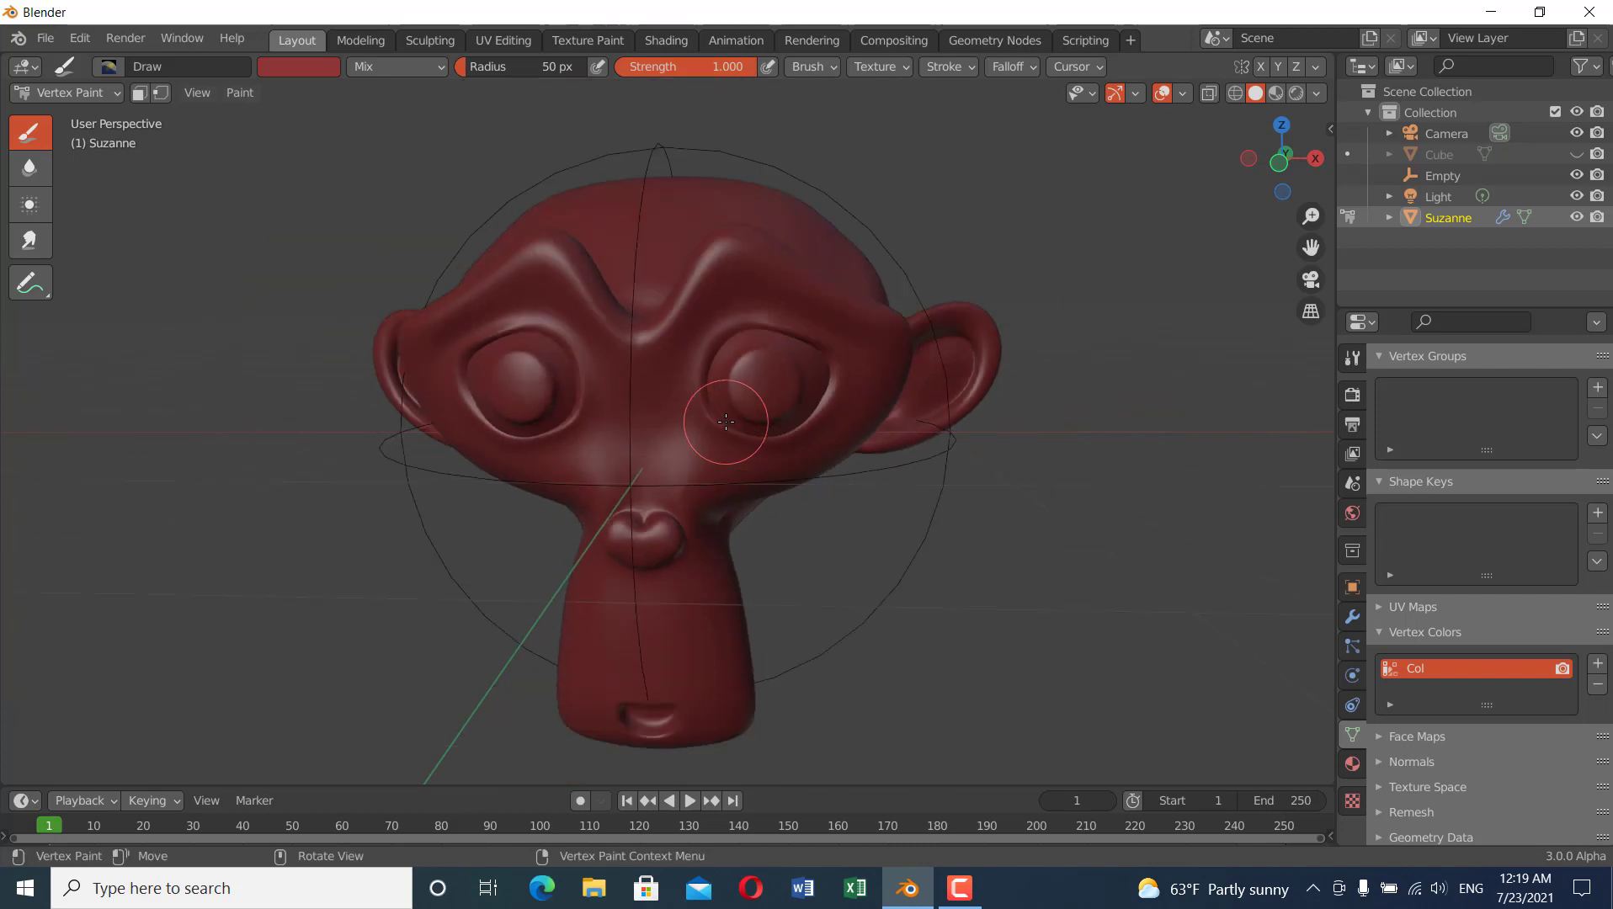
mouse_move(726, 422)
middle_mouse_down()
mouse_move(721, 387)
mouse_move(602, 387)
mouse_move(630, 360)
mouse_move(716, 383)
mouse_move(756, 425)
mouse_move(839, 410)
middle_mouse_up()
scroll(721, 386, "up", 2)
scroll(630, 360, "down", 4)
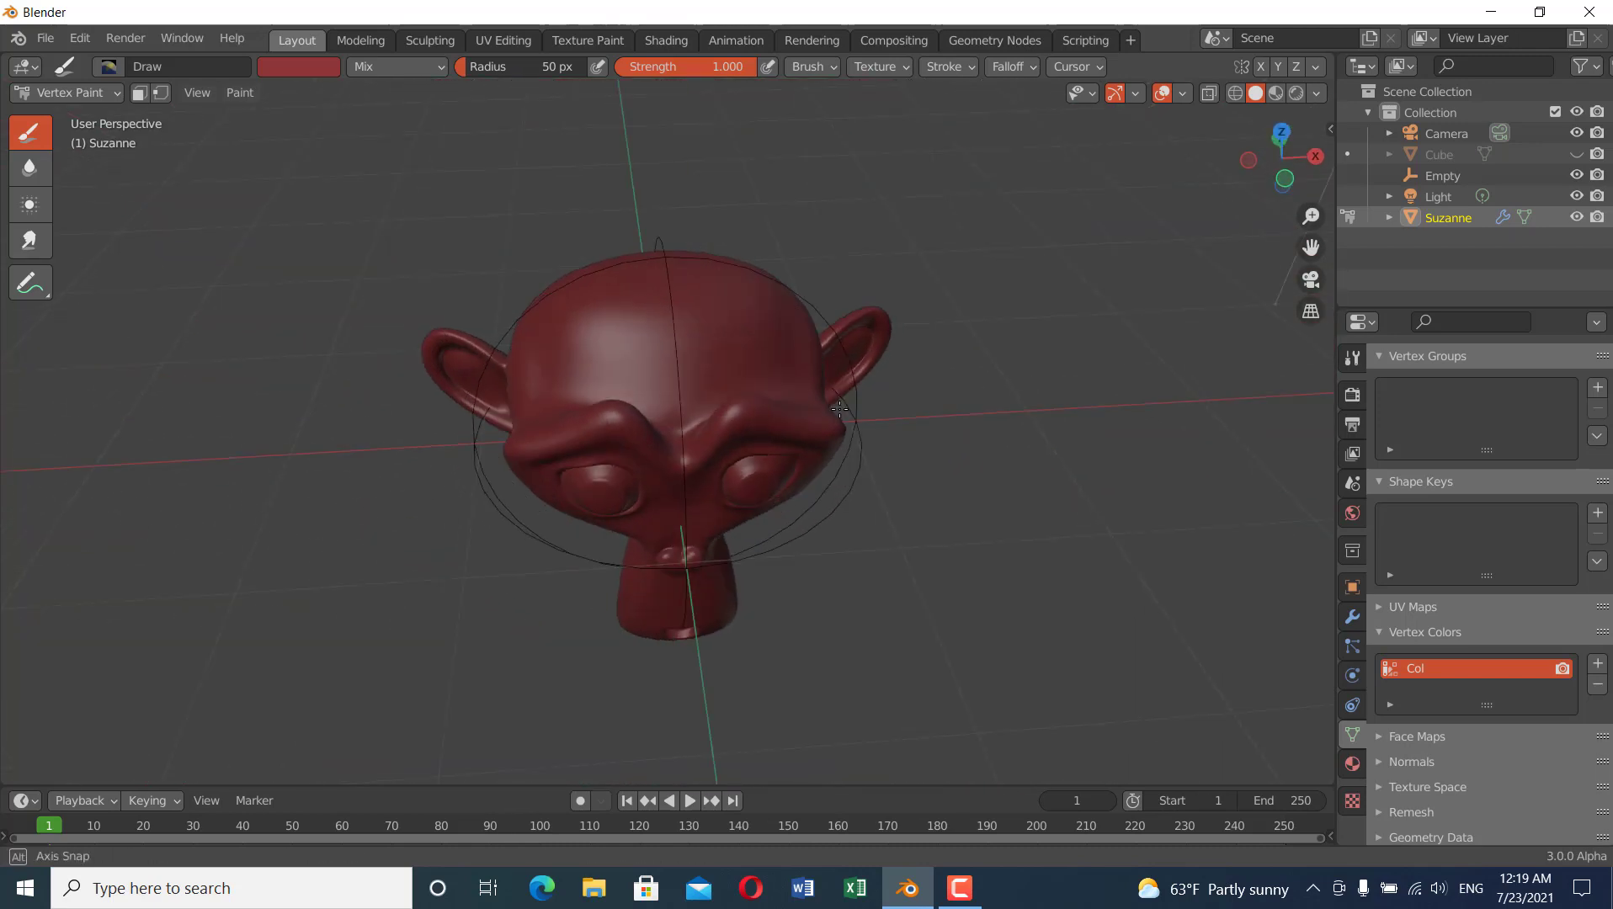
scroll(816, 426, "up", 2)
middle_click_drag(741, 454, 654, 407)
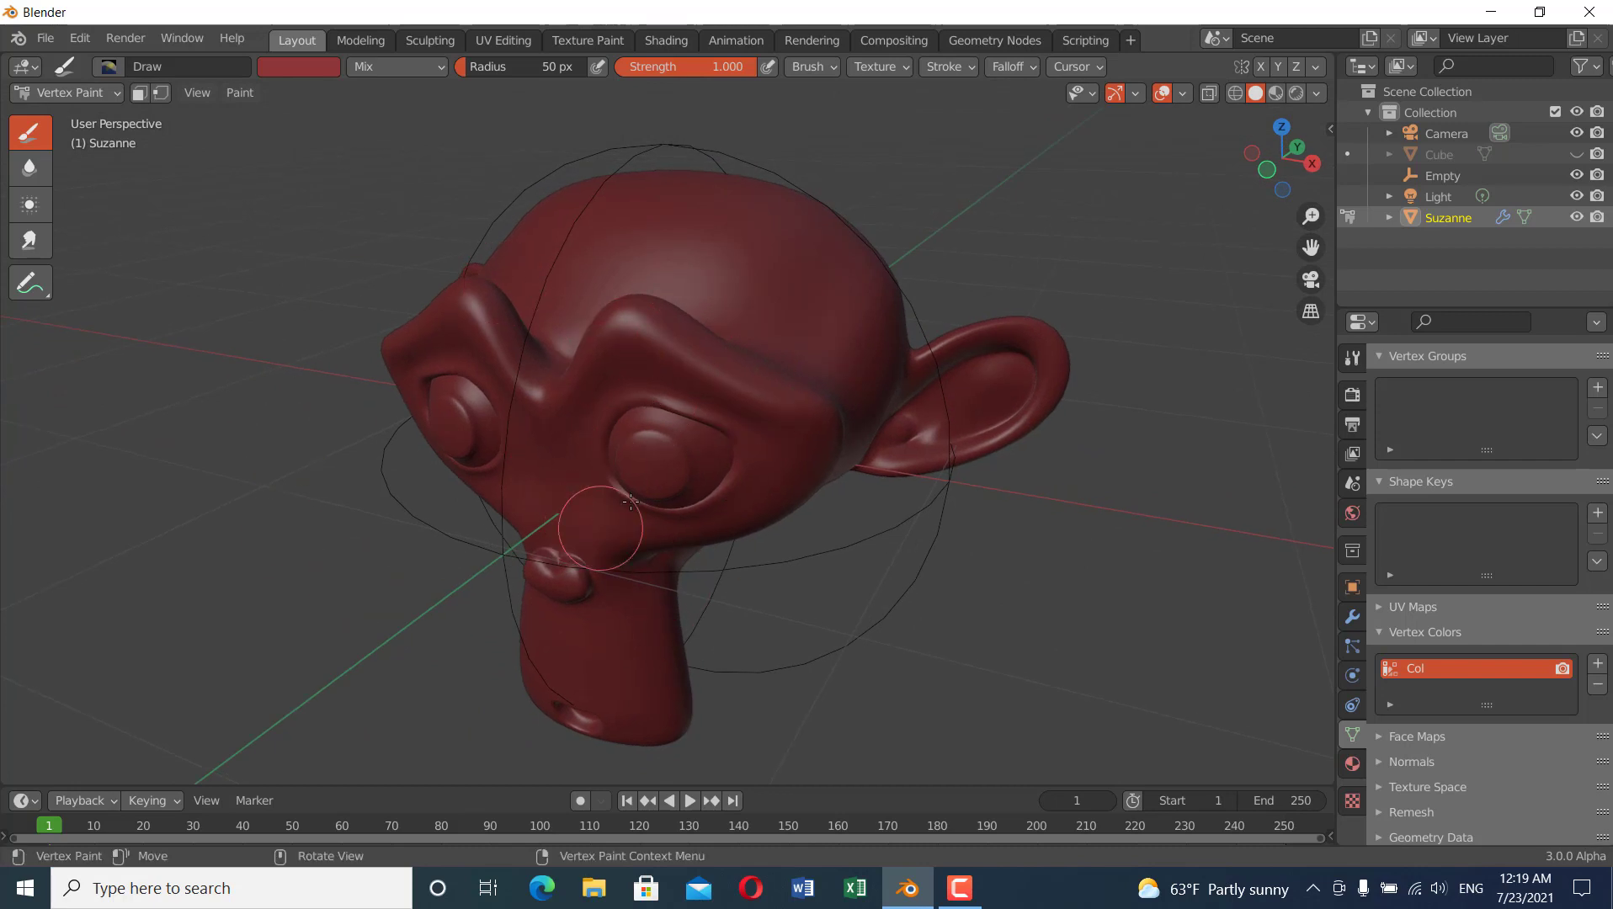
scroll(615, 414, "down", 3)
middle_click_drag(623, 417, 687, 463)
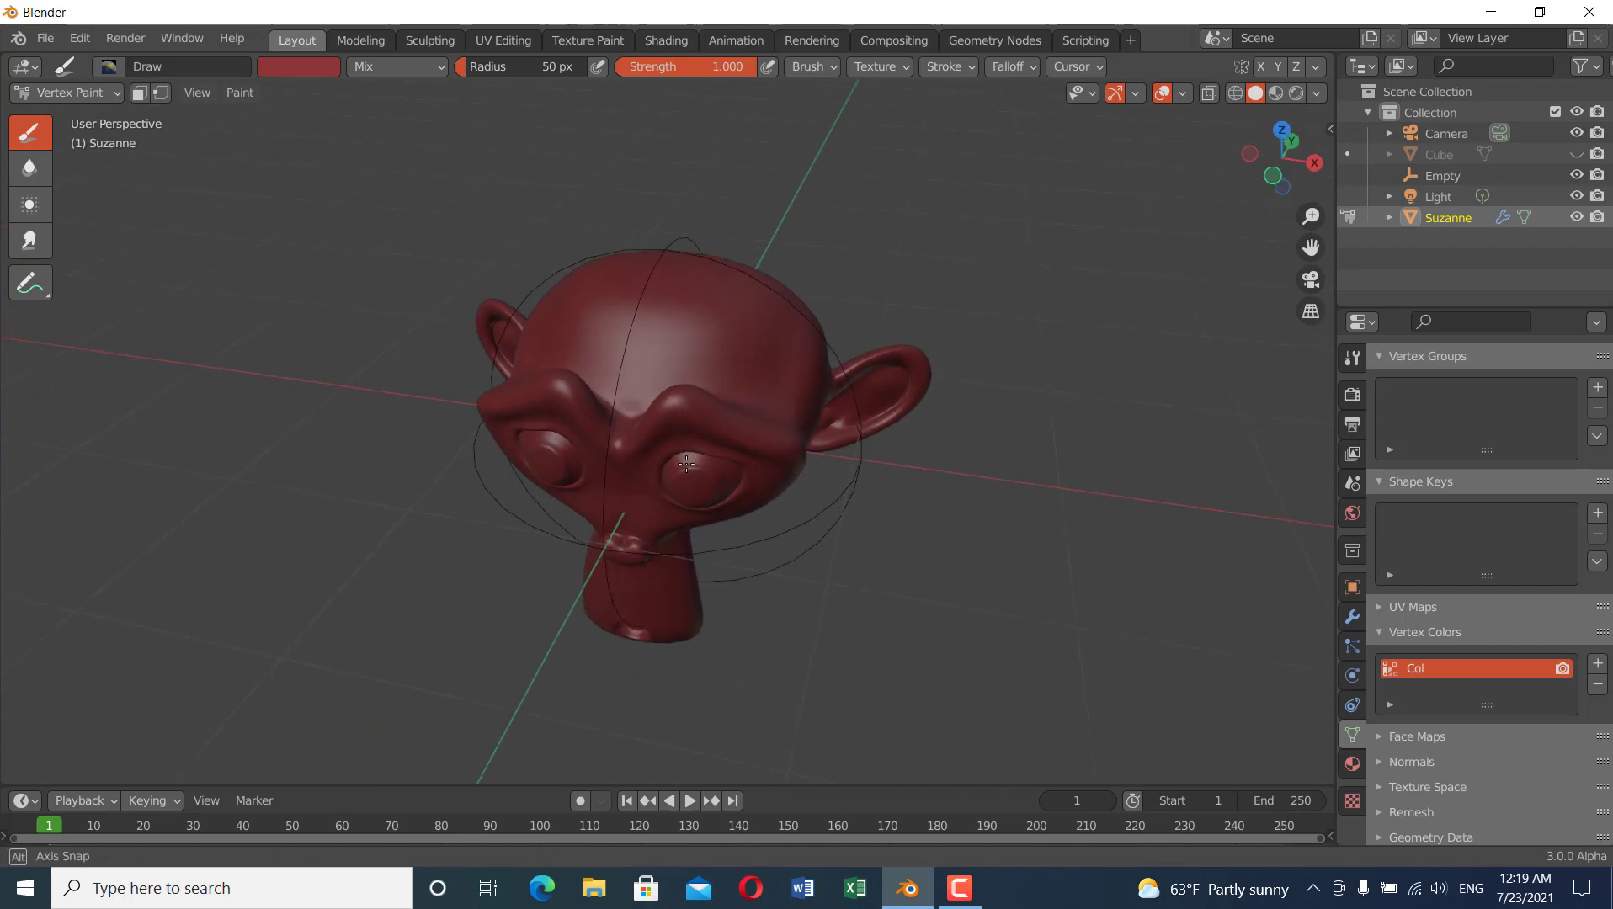
- Return the monkey head to Object Mode and unhide the cube, leaving nothing selected
left_click(101, 93)
left_click(106, 118)
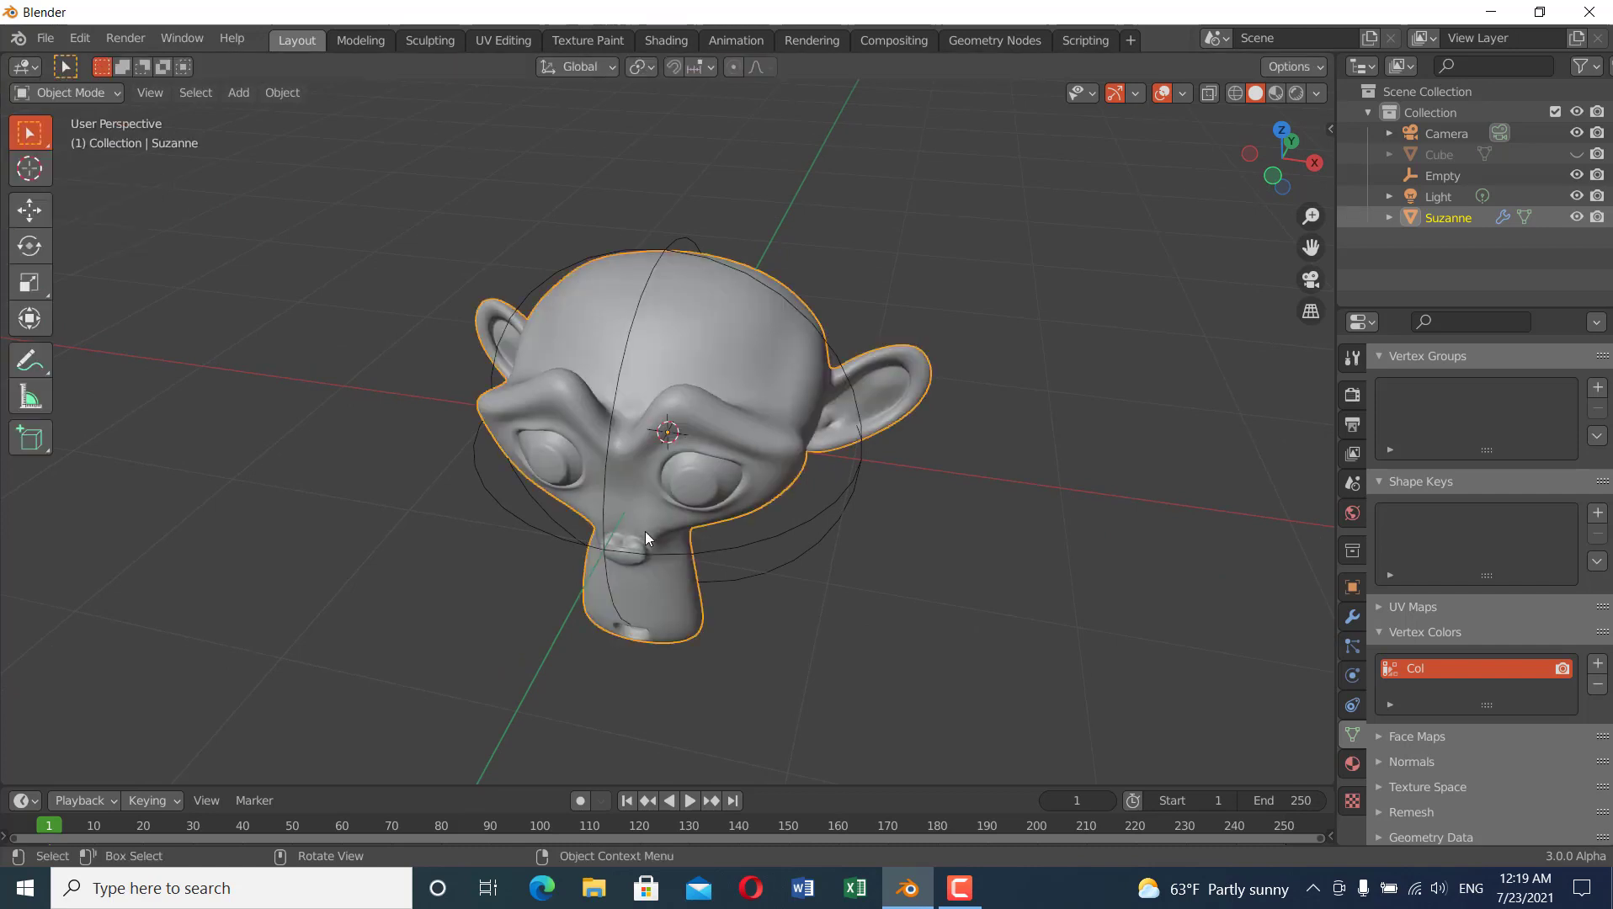
key("alt+h")
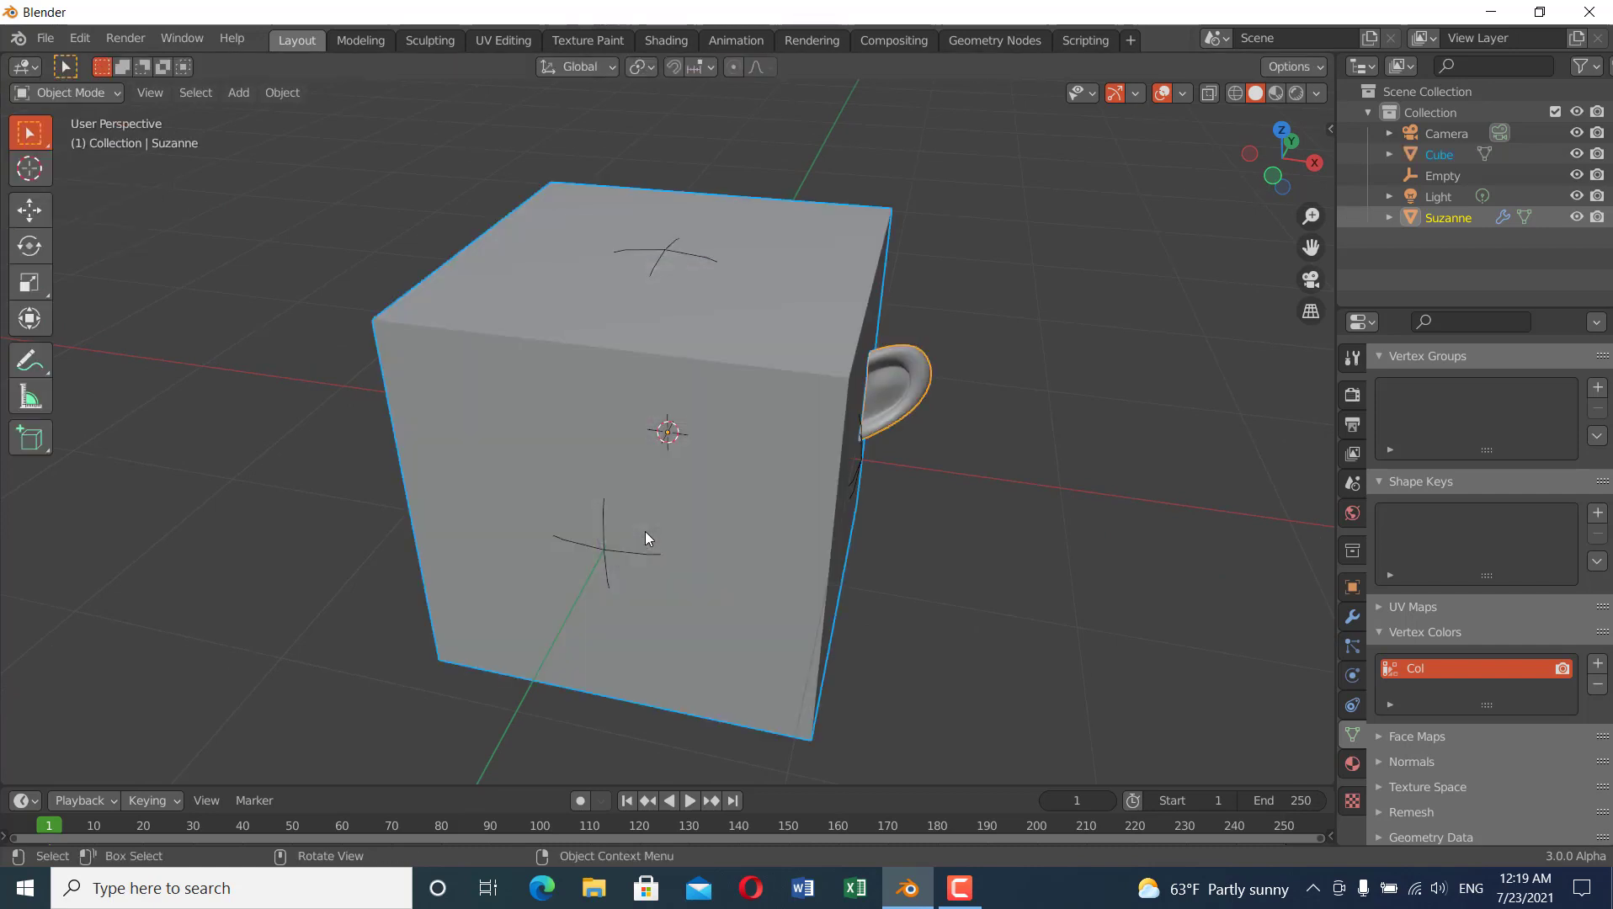
left_click(991, 492)
middle_click_drag(1035, 416, 845, 516)
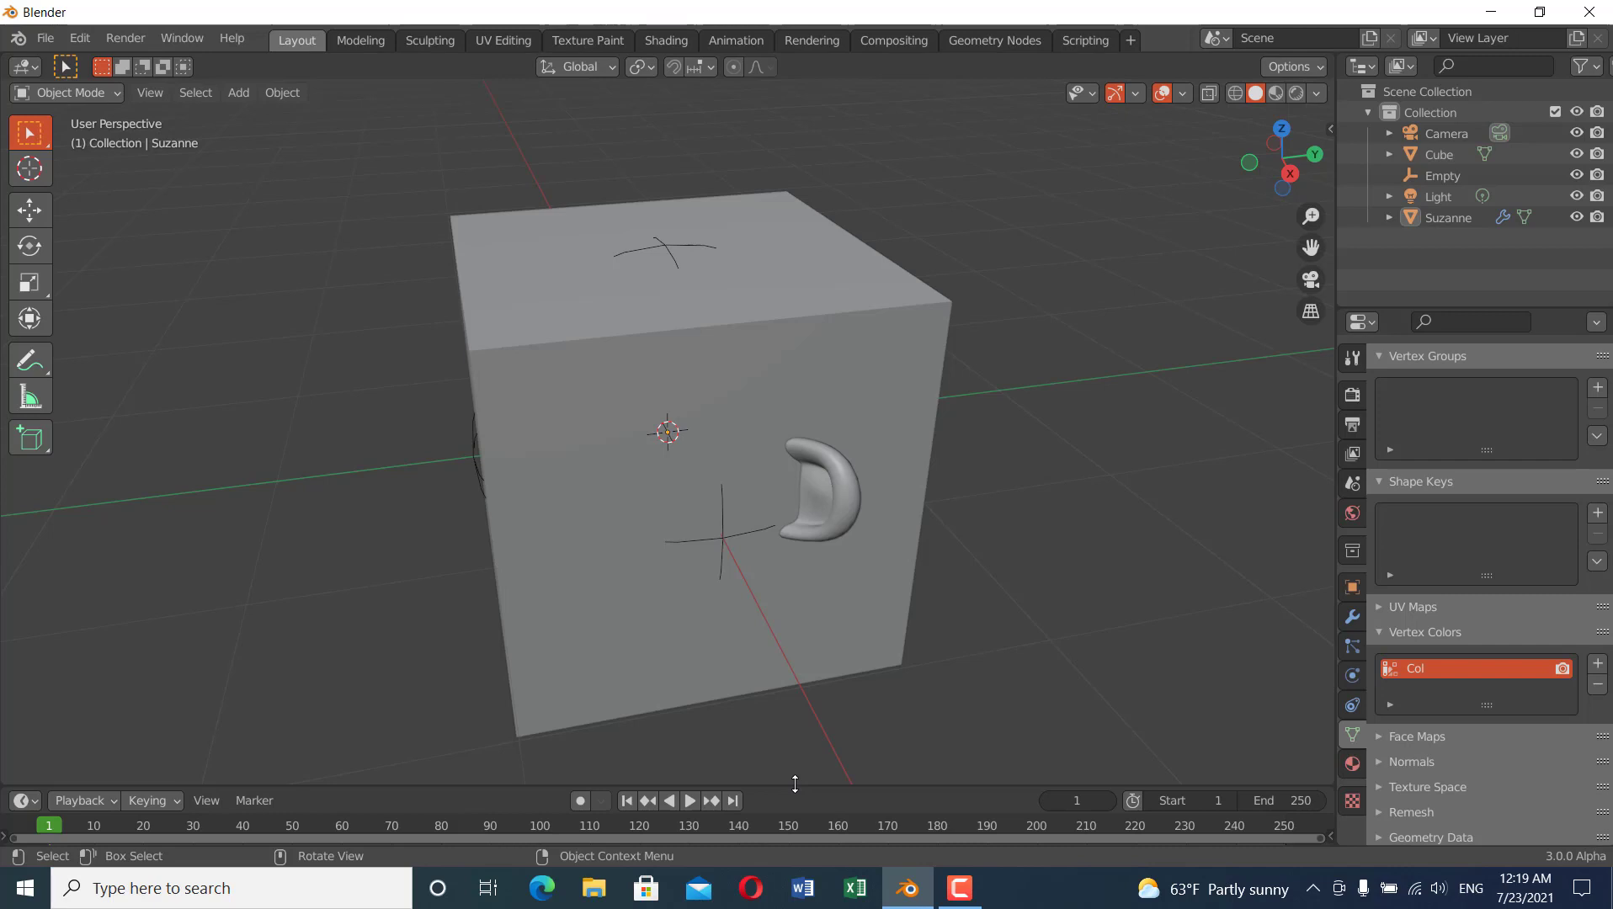
- Enlarge the timeline area, turn it into a Shader Editor and select the cube for its material
left_click_drag(795, 784, 791, 465)
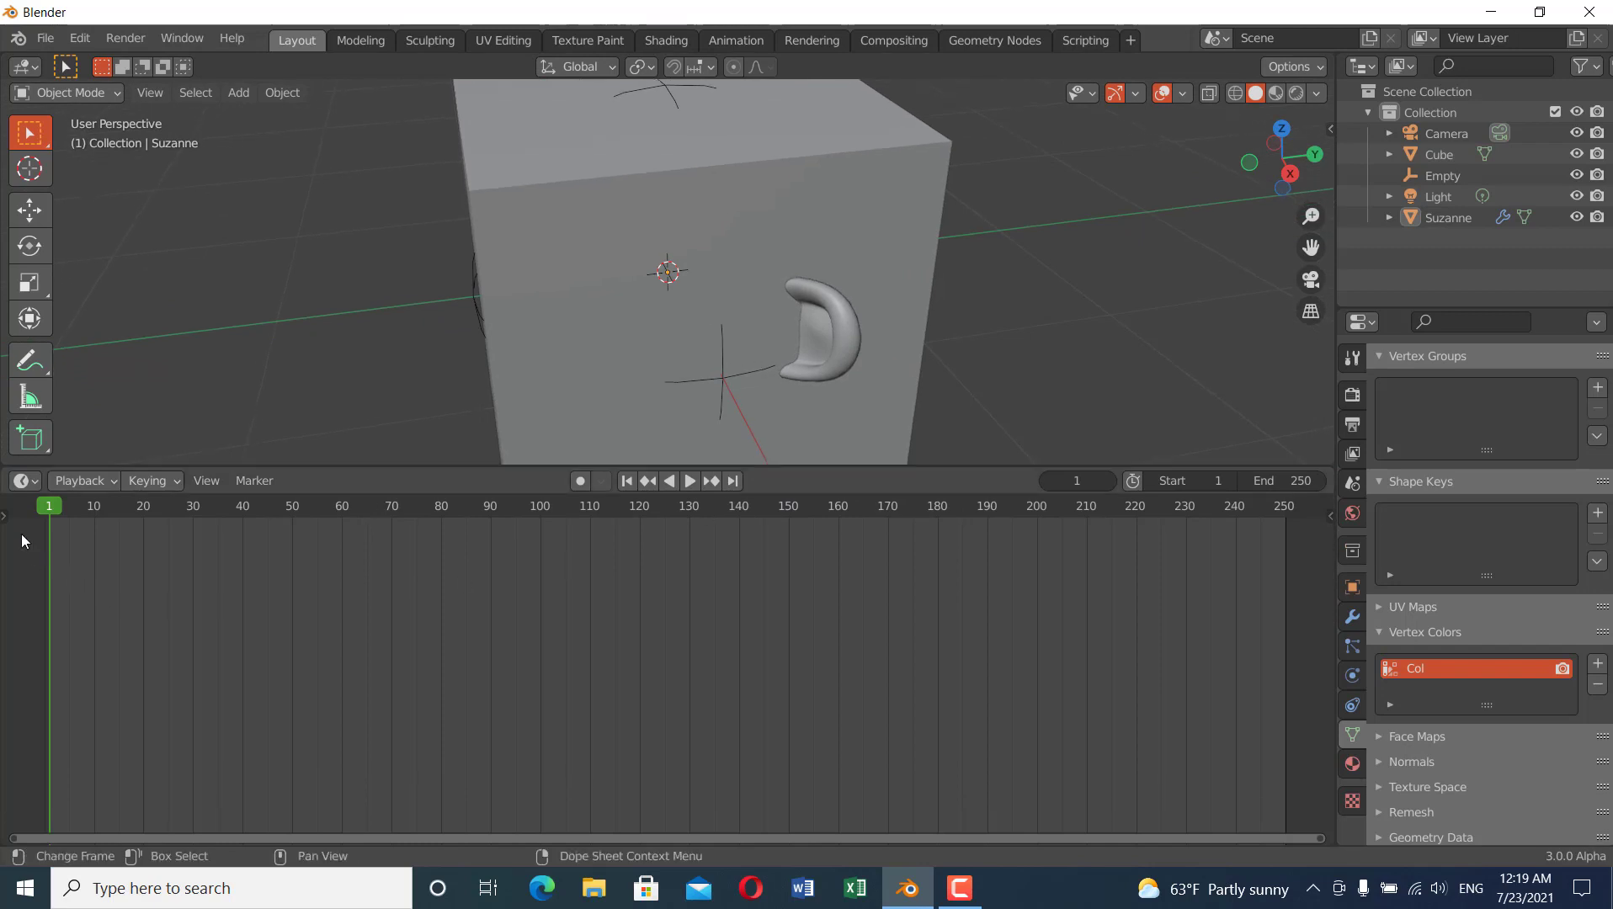
left_click(24, 481)
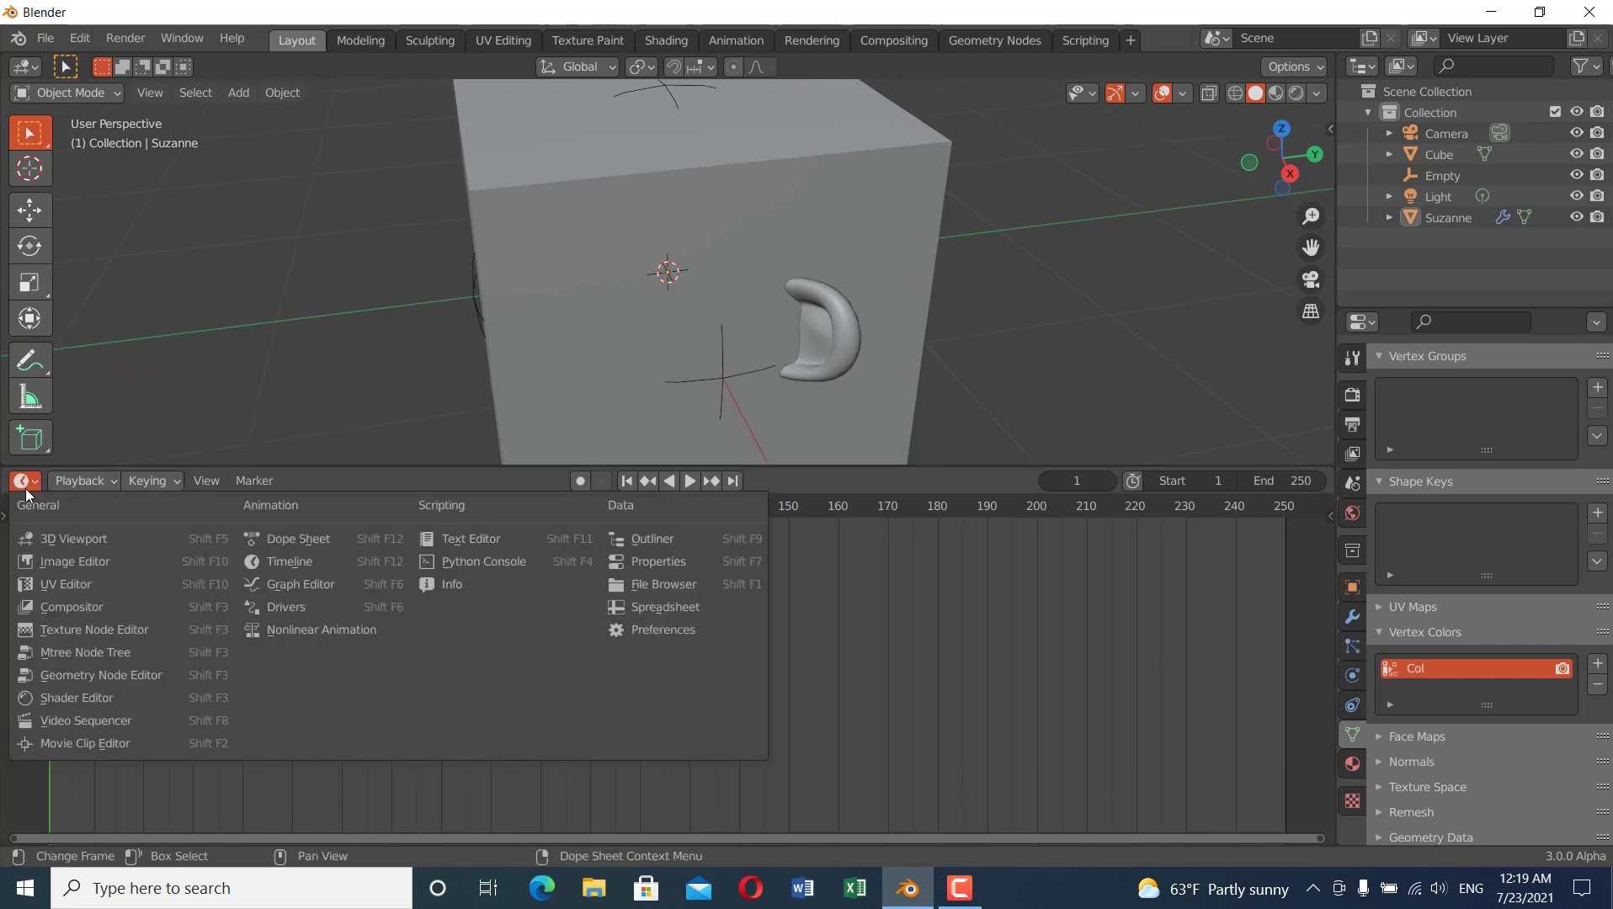
left_click(89, 695)
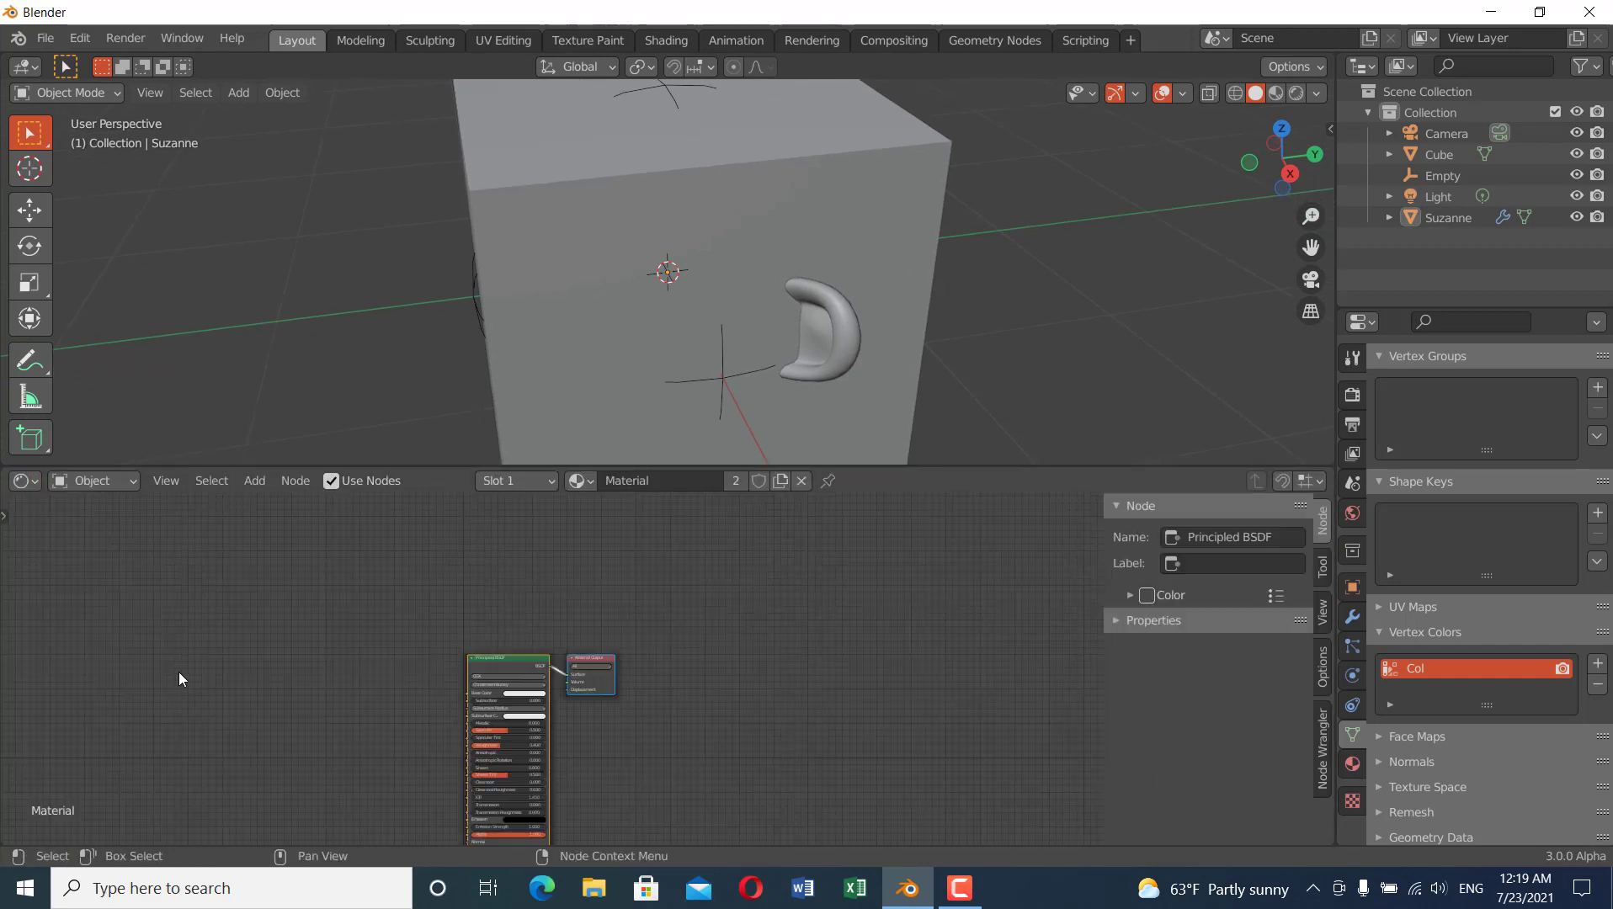
left_click(863, 161)
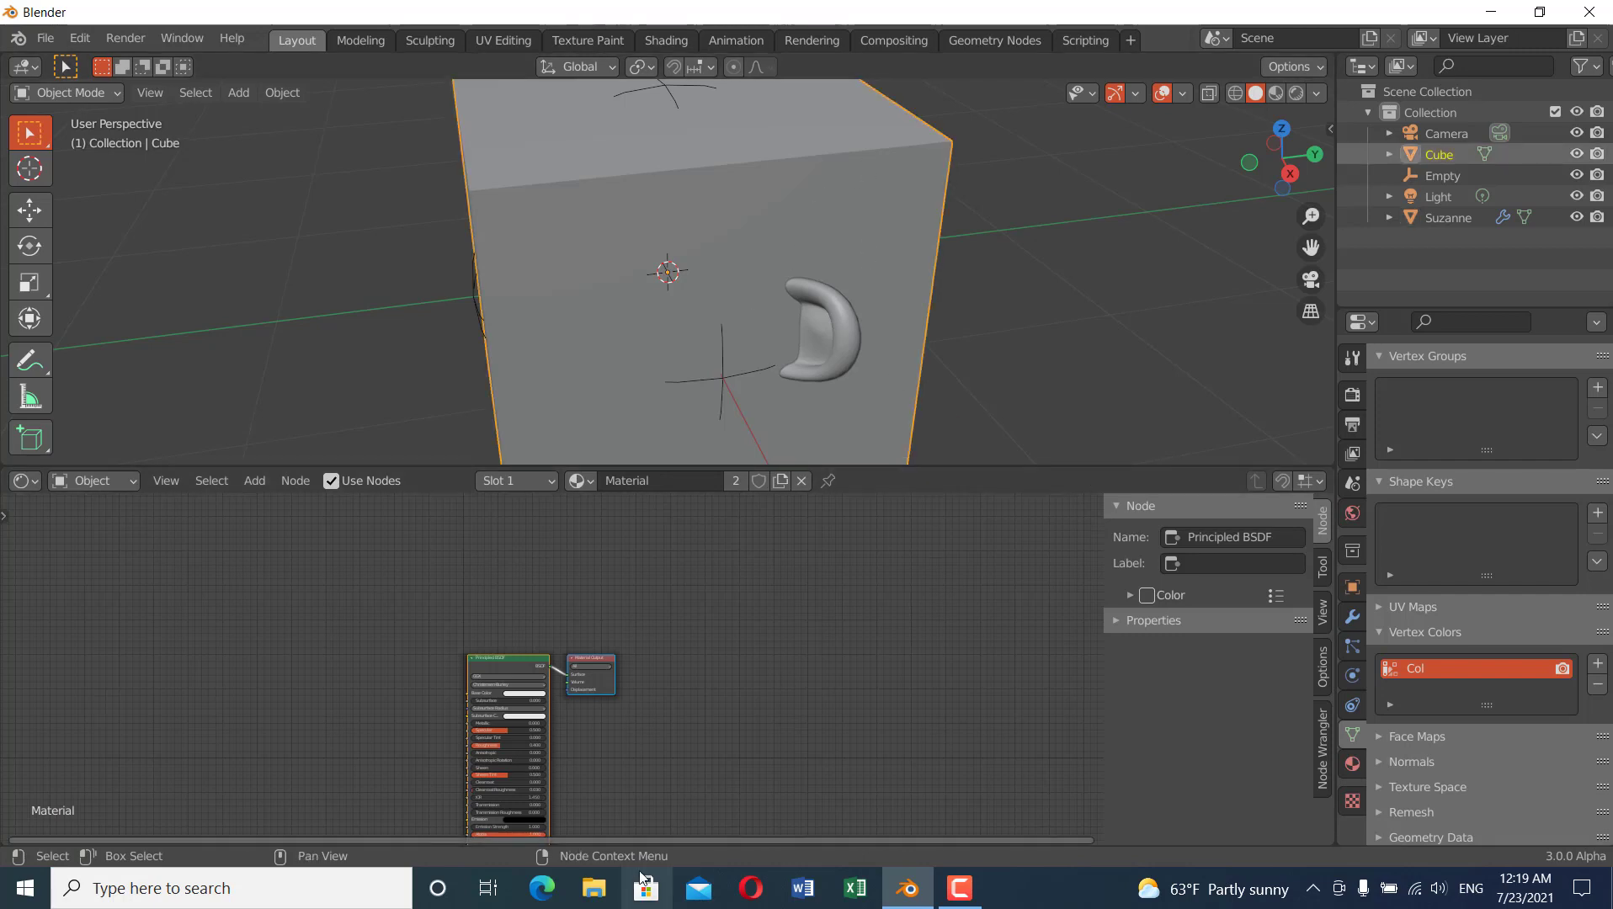
- Add a Gradient Texture node to the shared material, placed well before the Principled BSDF
scroll(696, 715, "down", 2)
middle_click_drag(649, 710, 838, 697)
scroll(838, 698, "up", 2)
middle_click_drag(569, 659, 370, 660)
scroll(766, 650, "up", 2)
scroll(765, 650, "up", 1)
middle_click_drag(794, 650, 801, 695)
scroll(802, 706, "up", 1)
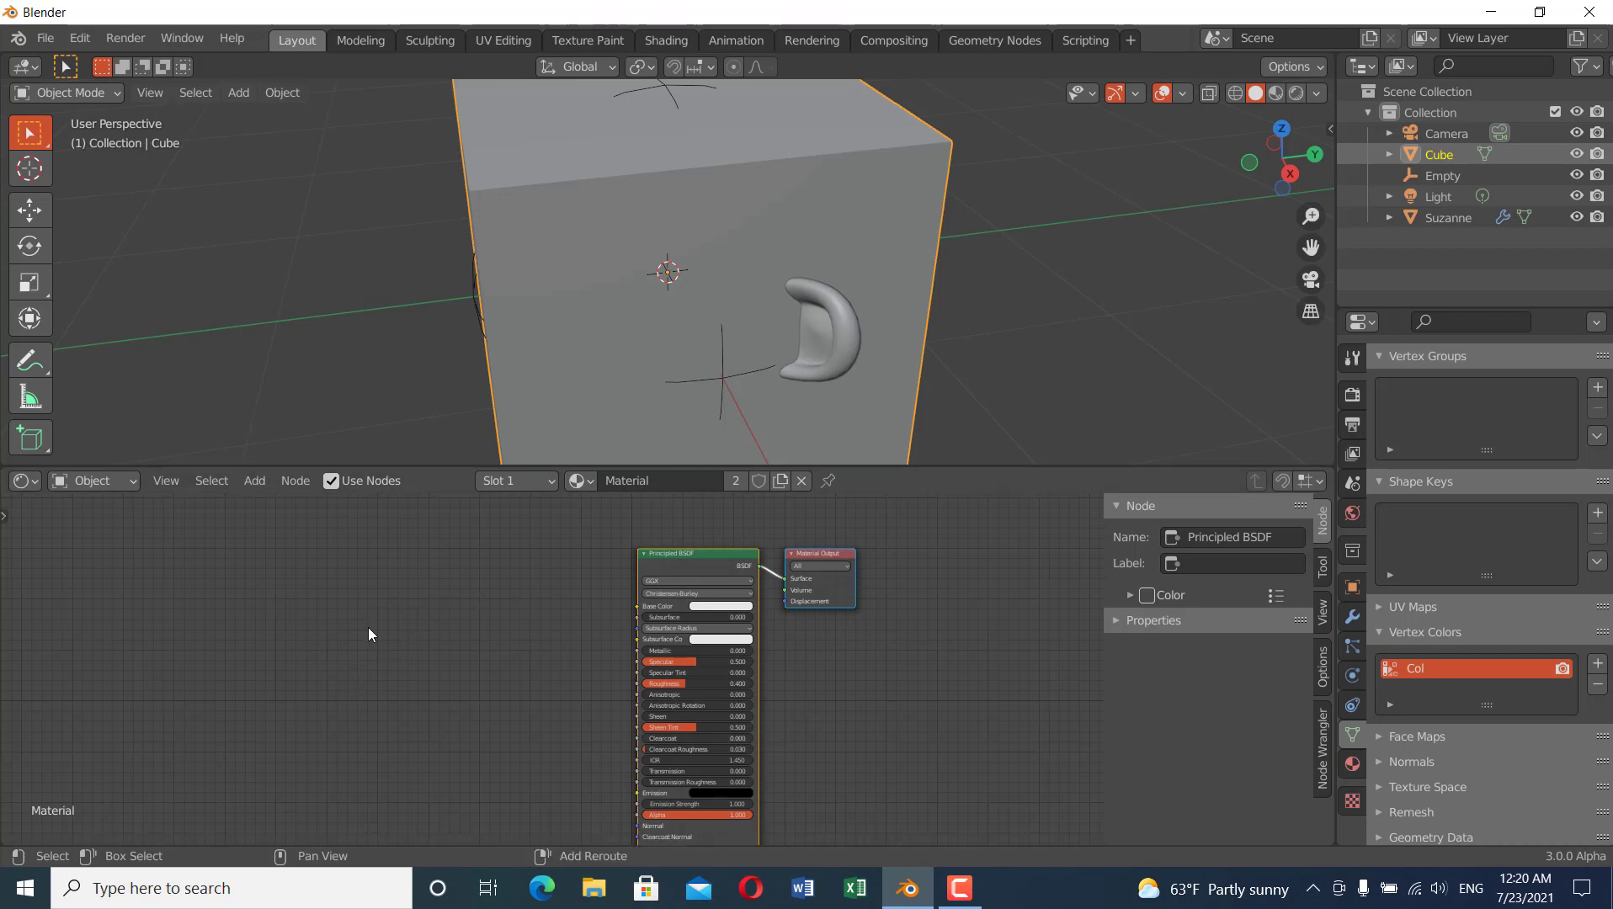
key("shift+a")
mouse_move(307, 696)
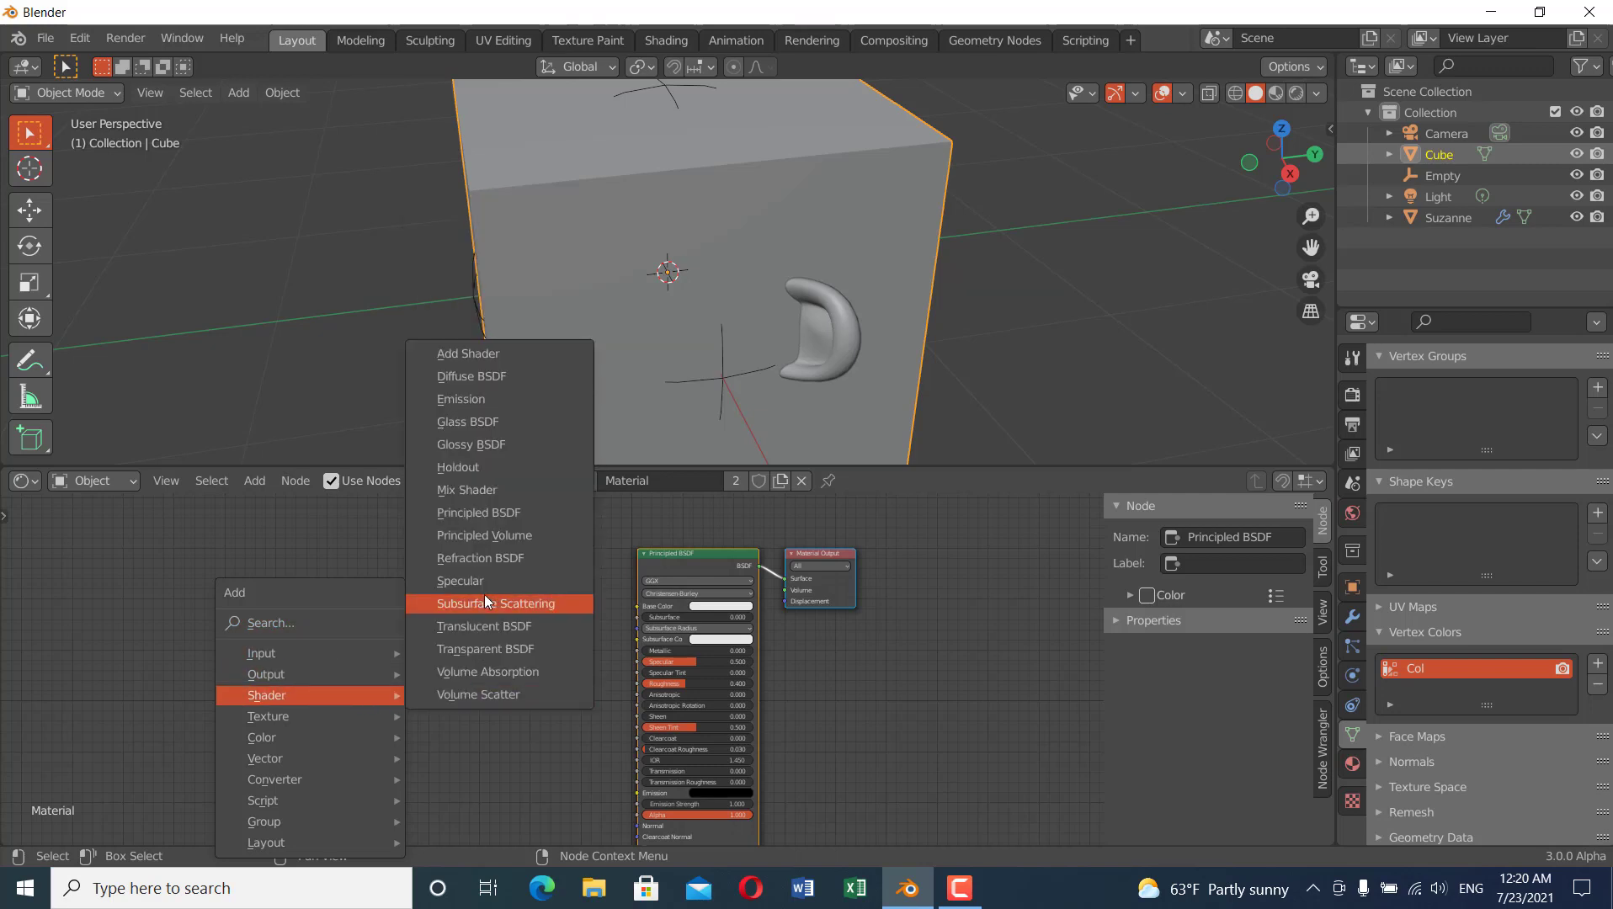
mouse_move(323, 713)
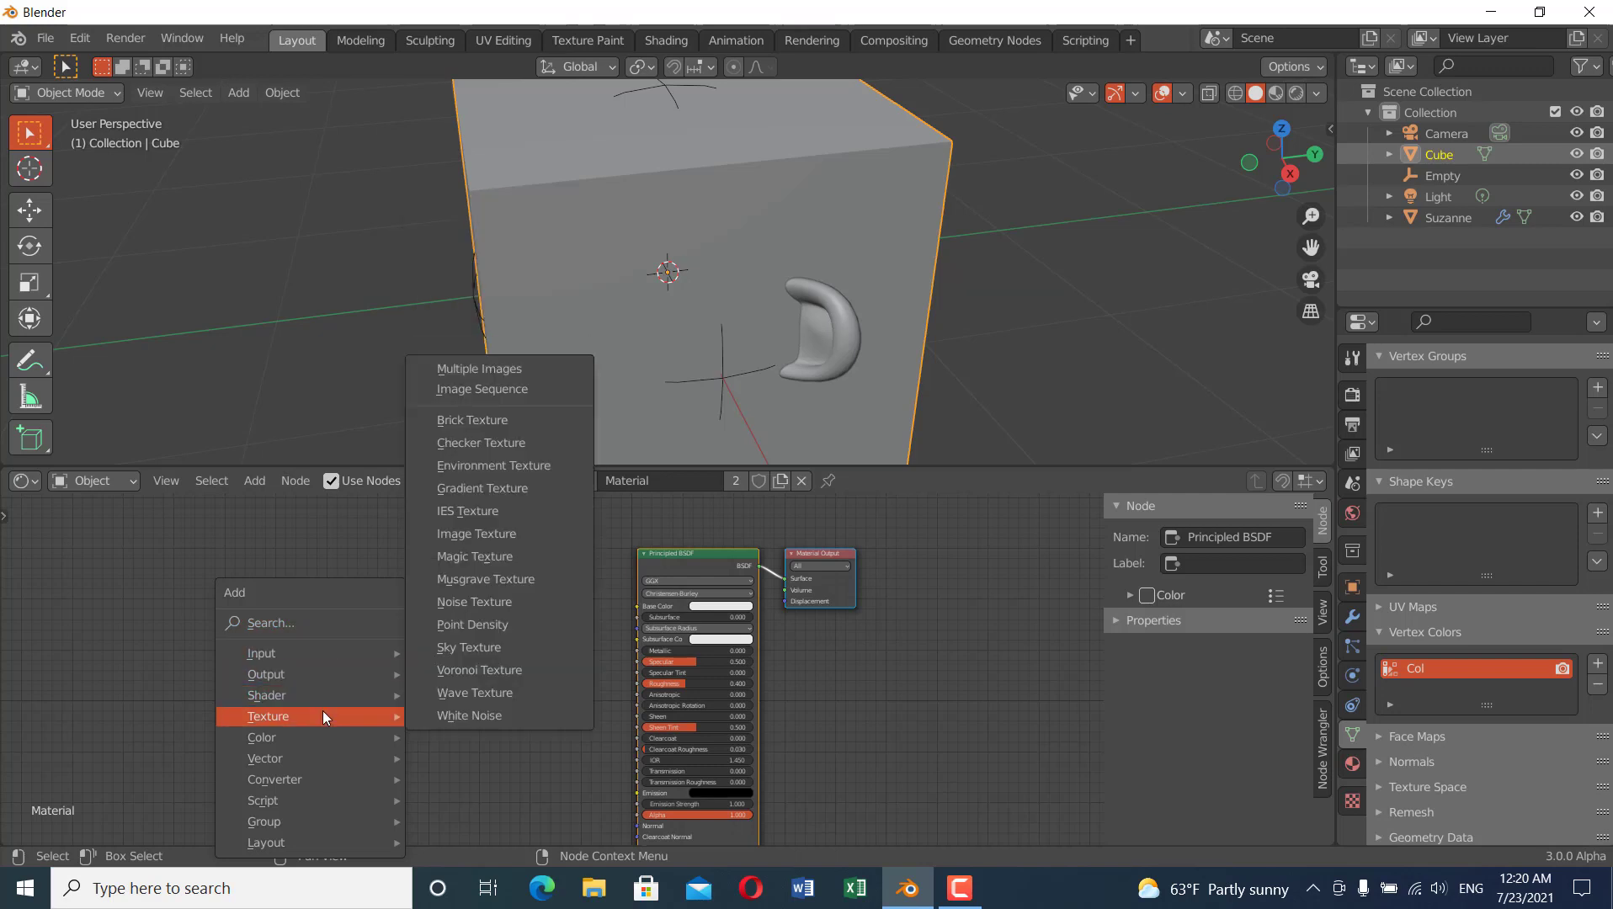
left_click(484, 486)
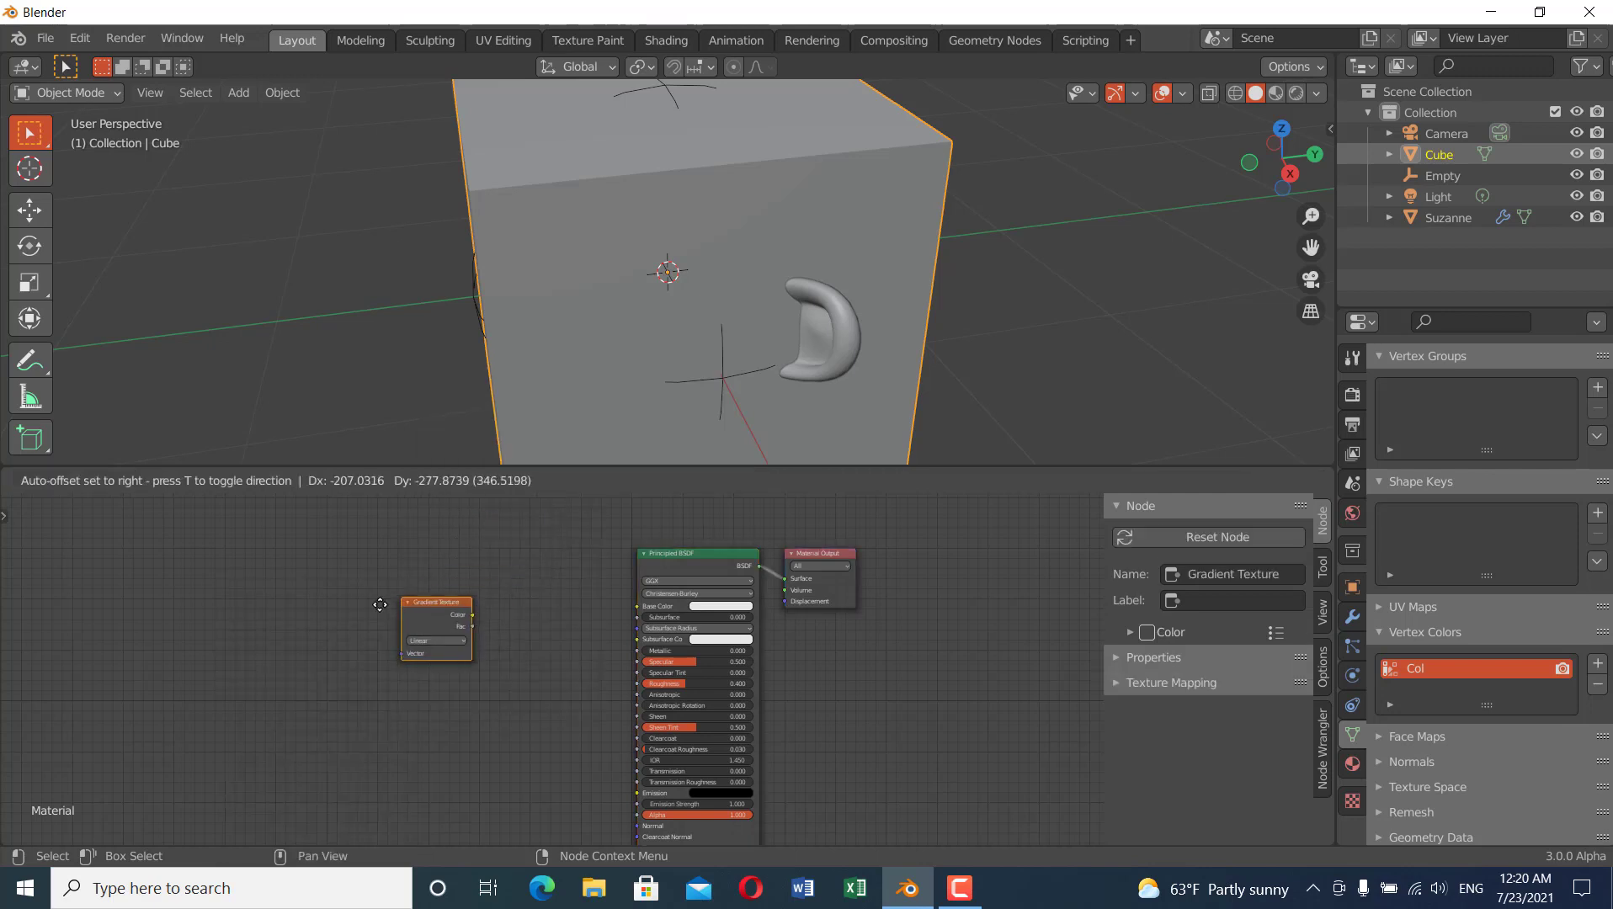
left_click(385, 588)
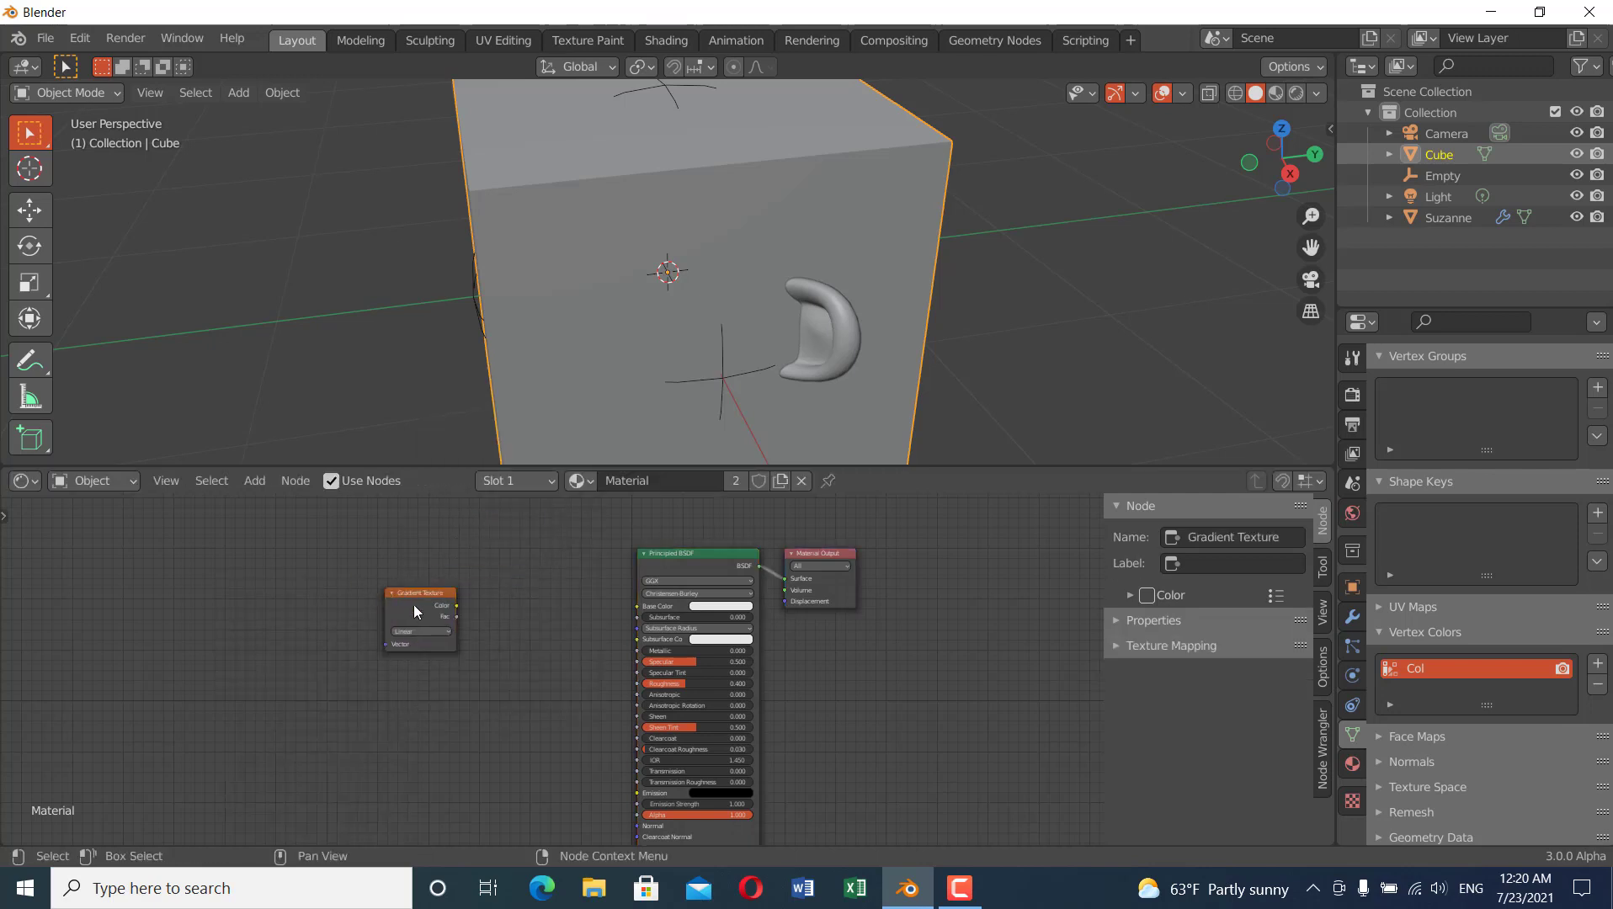
left_click_drag(415, 611, 388, 589)
- Add a Texture Coordinate node and connect its Object output to the Gradient Texture's Vector input
key("shift+a")
mouse_move(119, 632)
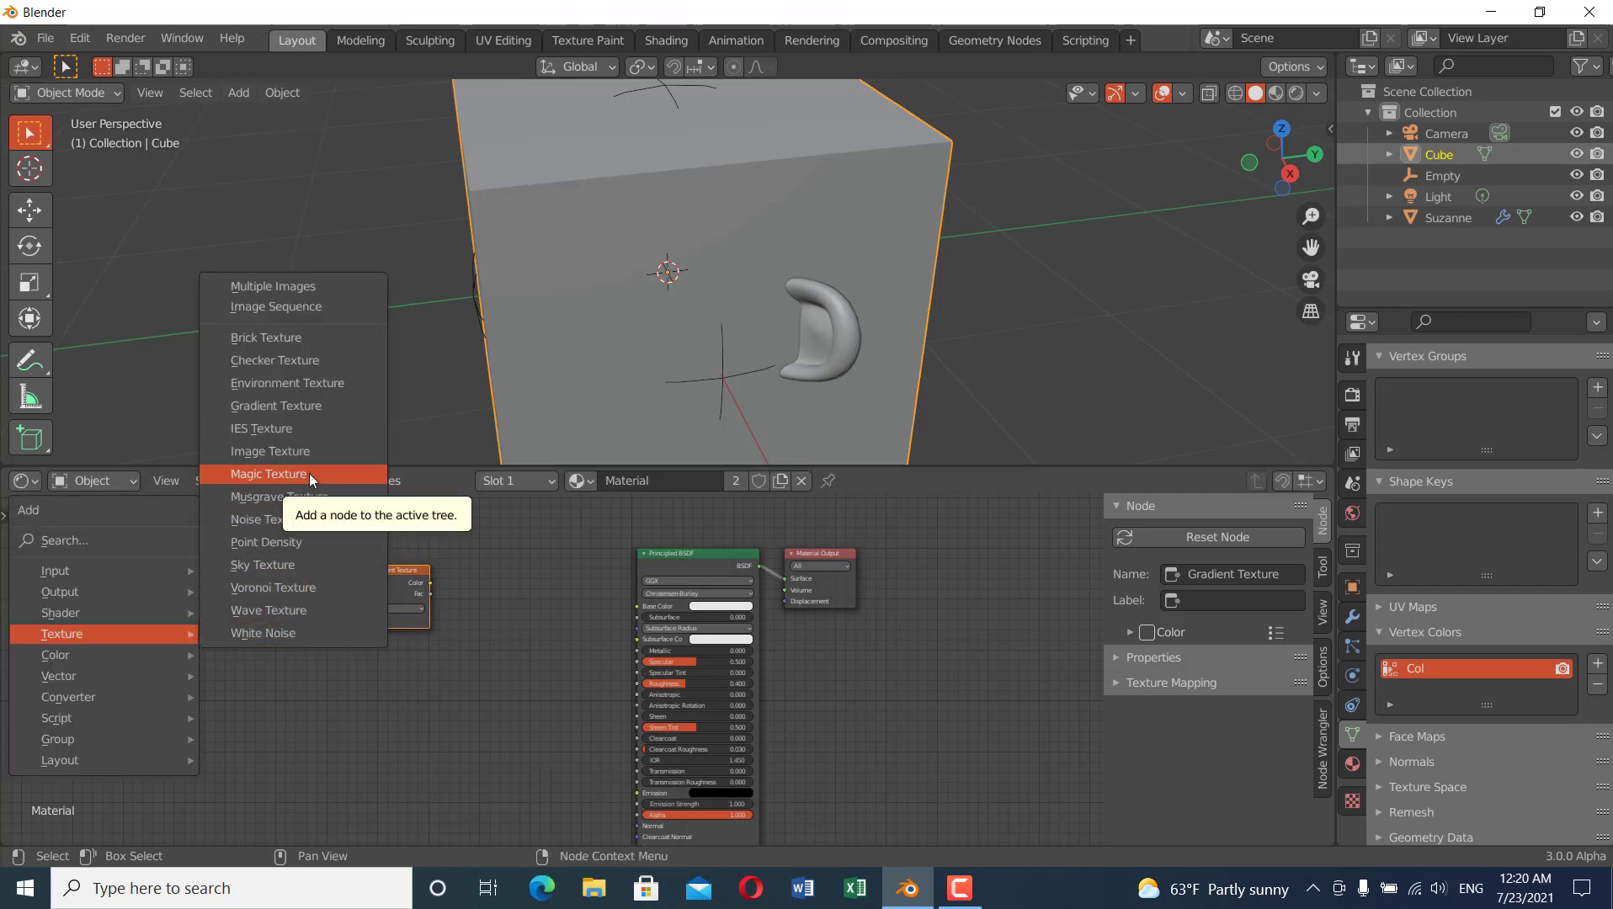
mouse_move(84, 570)
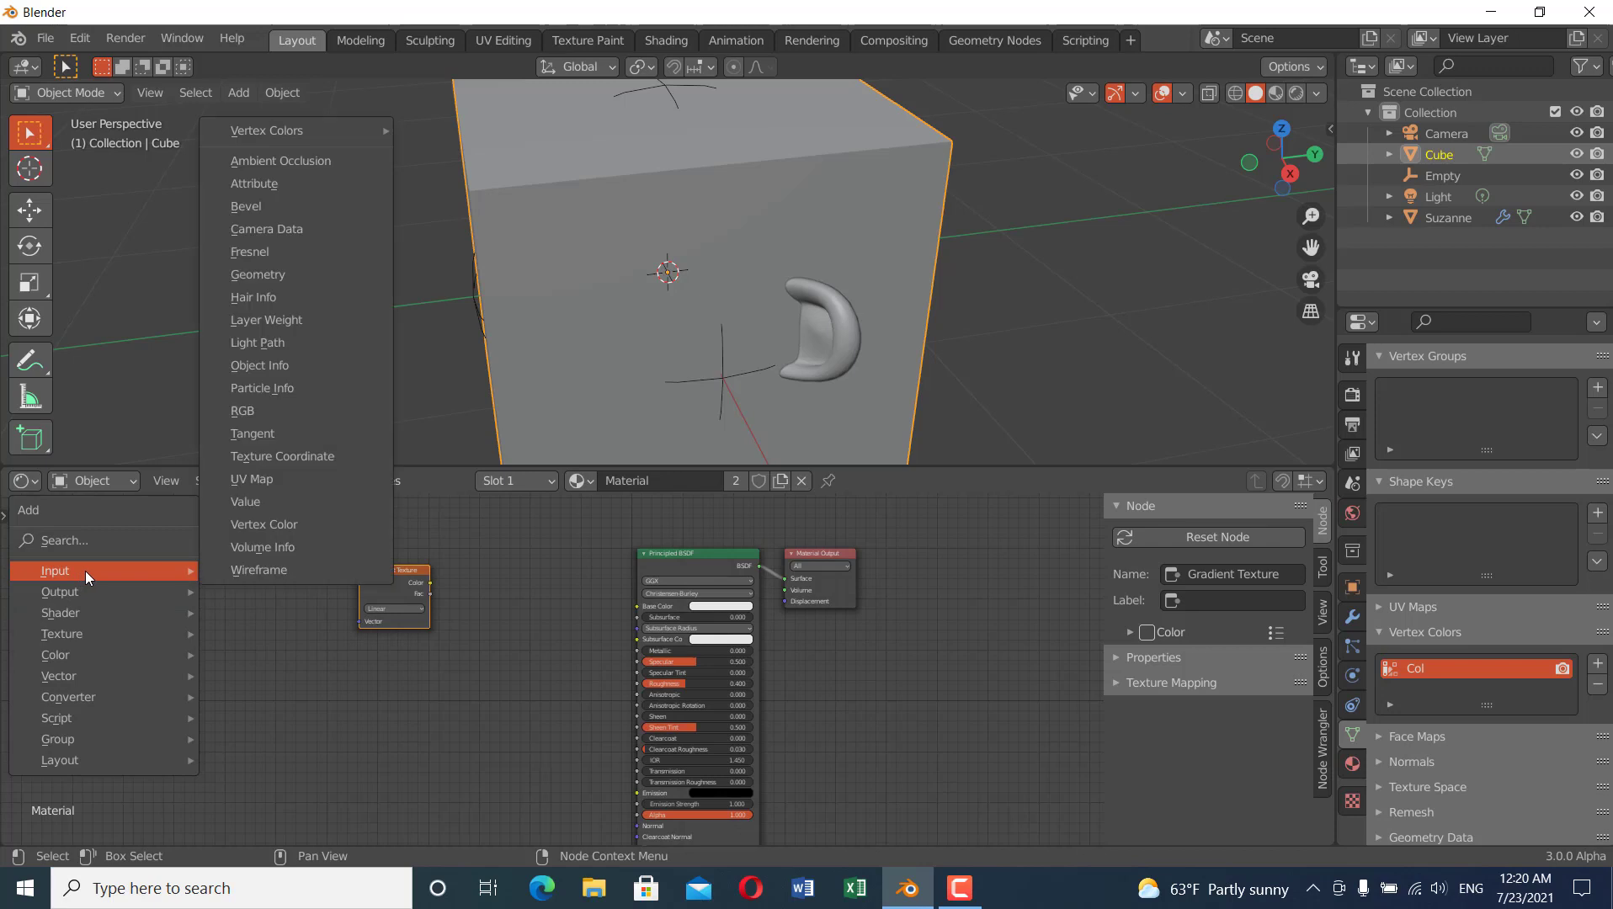
left_click(303, 457)
left_click(133, 562)
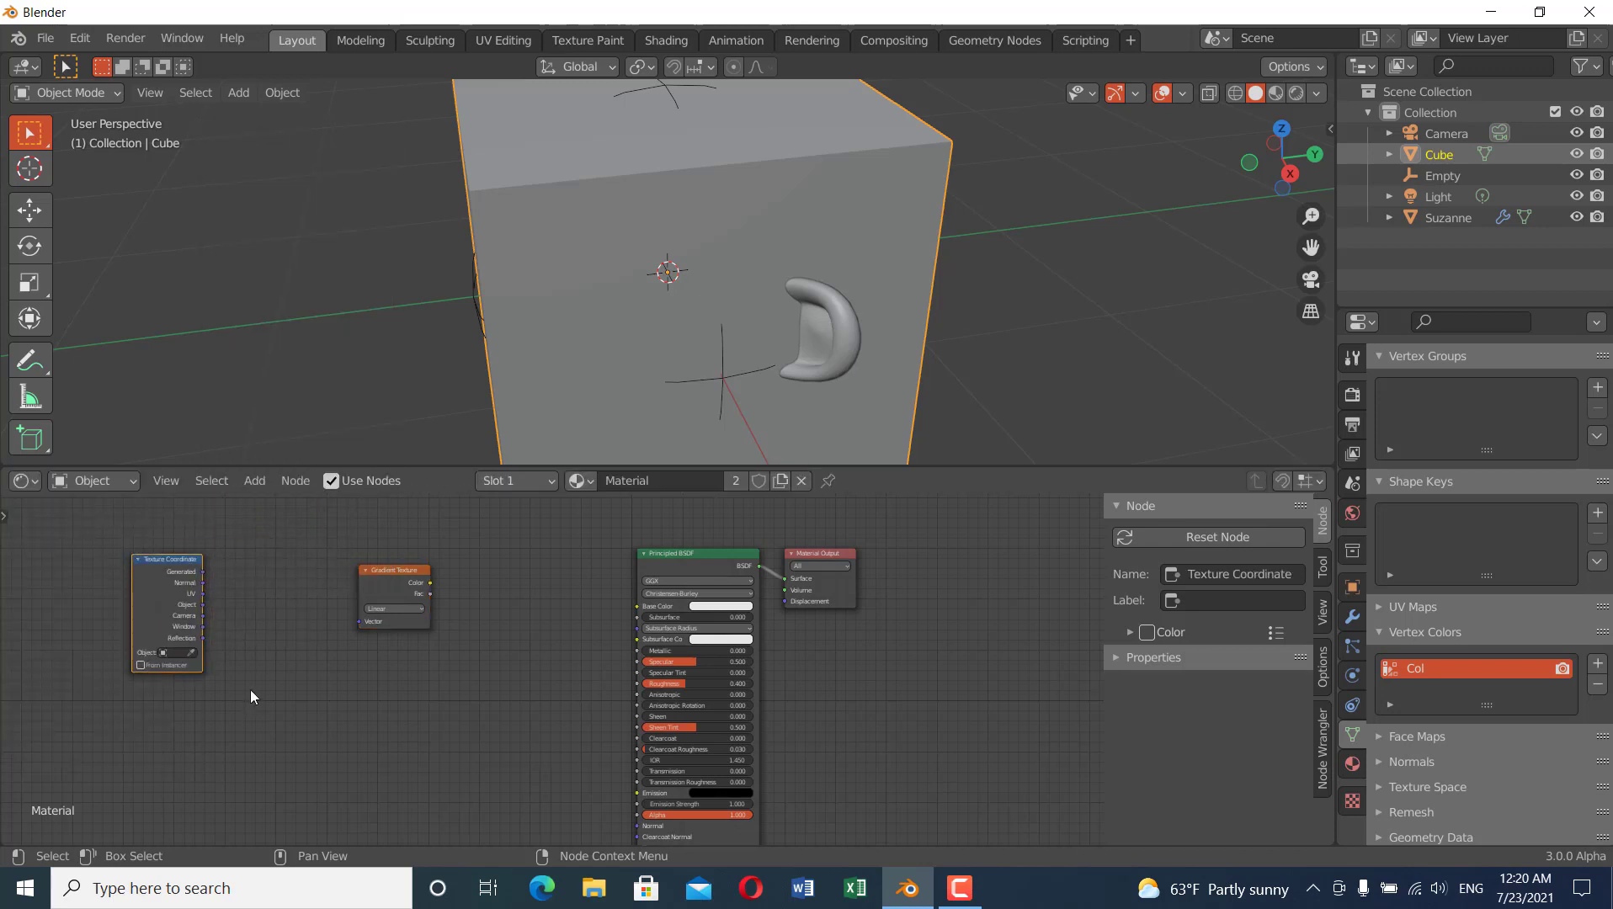
scroll(253, 681, "up", 2)
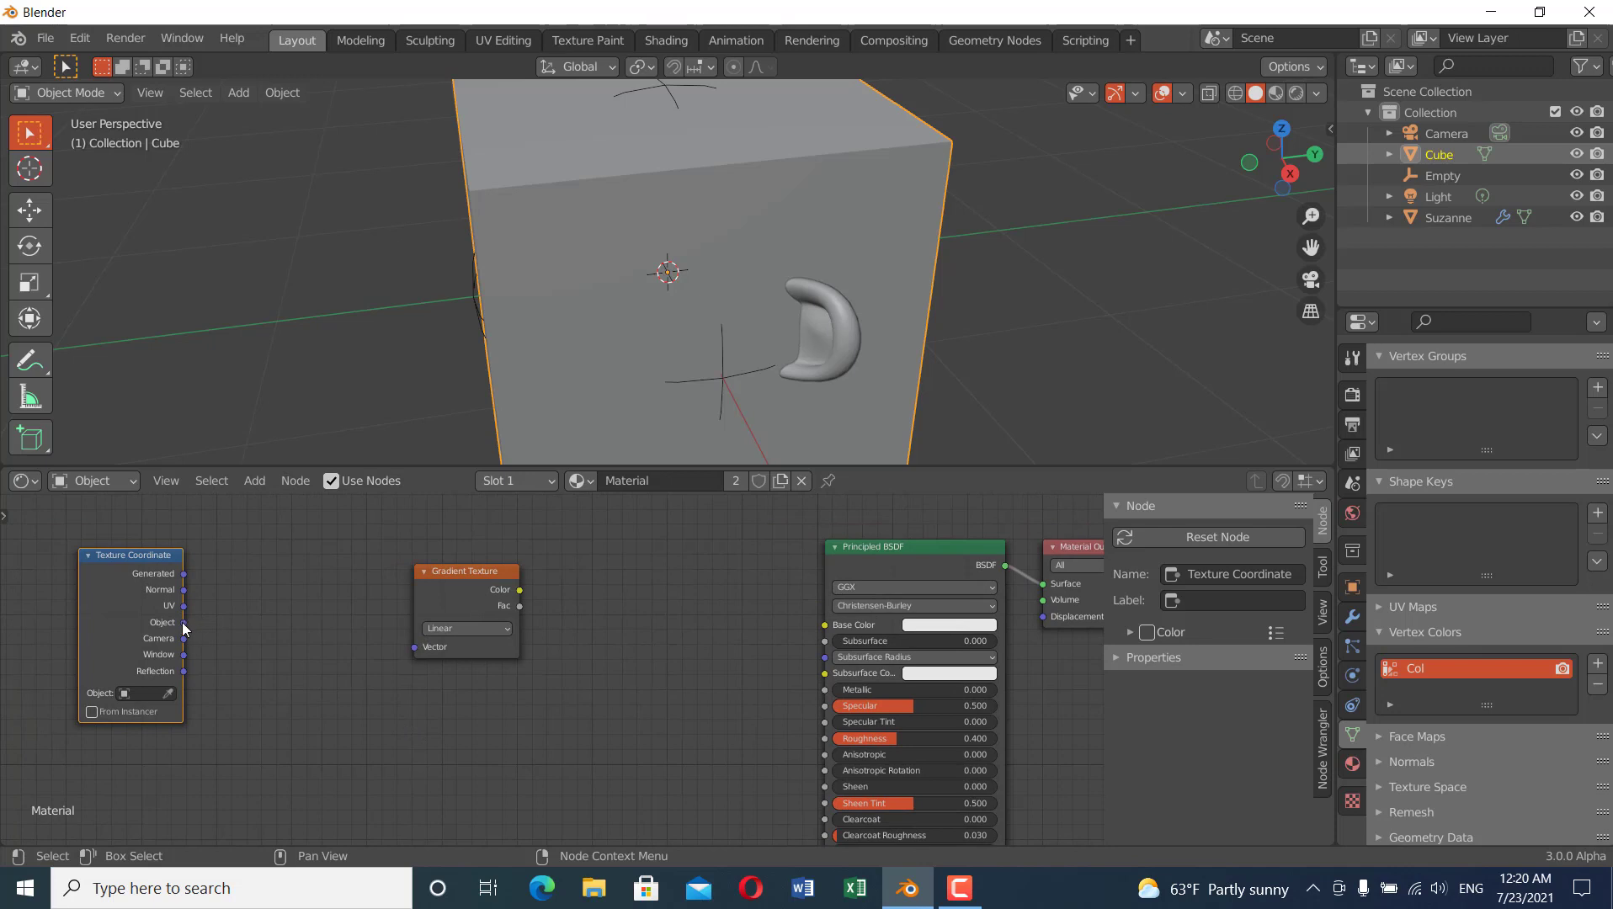
left_click_drag(183, 627, 422, 647)
left_click_drag(470, 589, 445, 596)
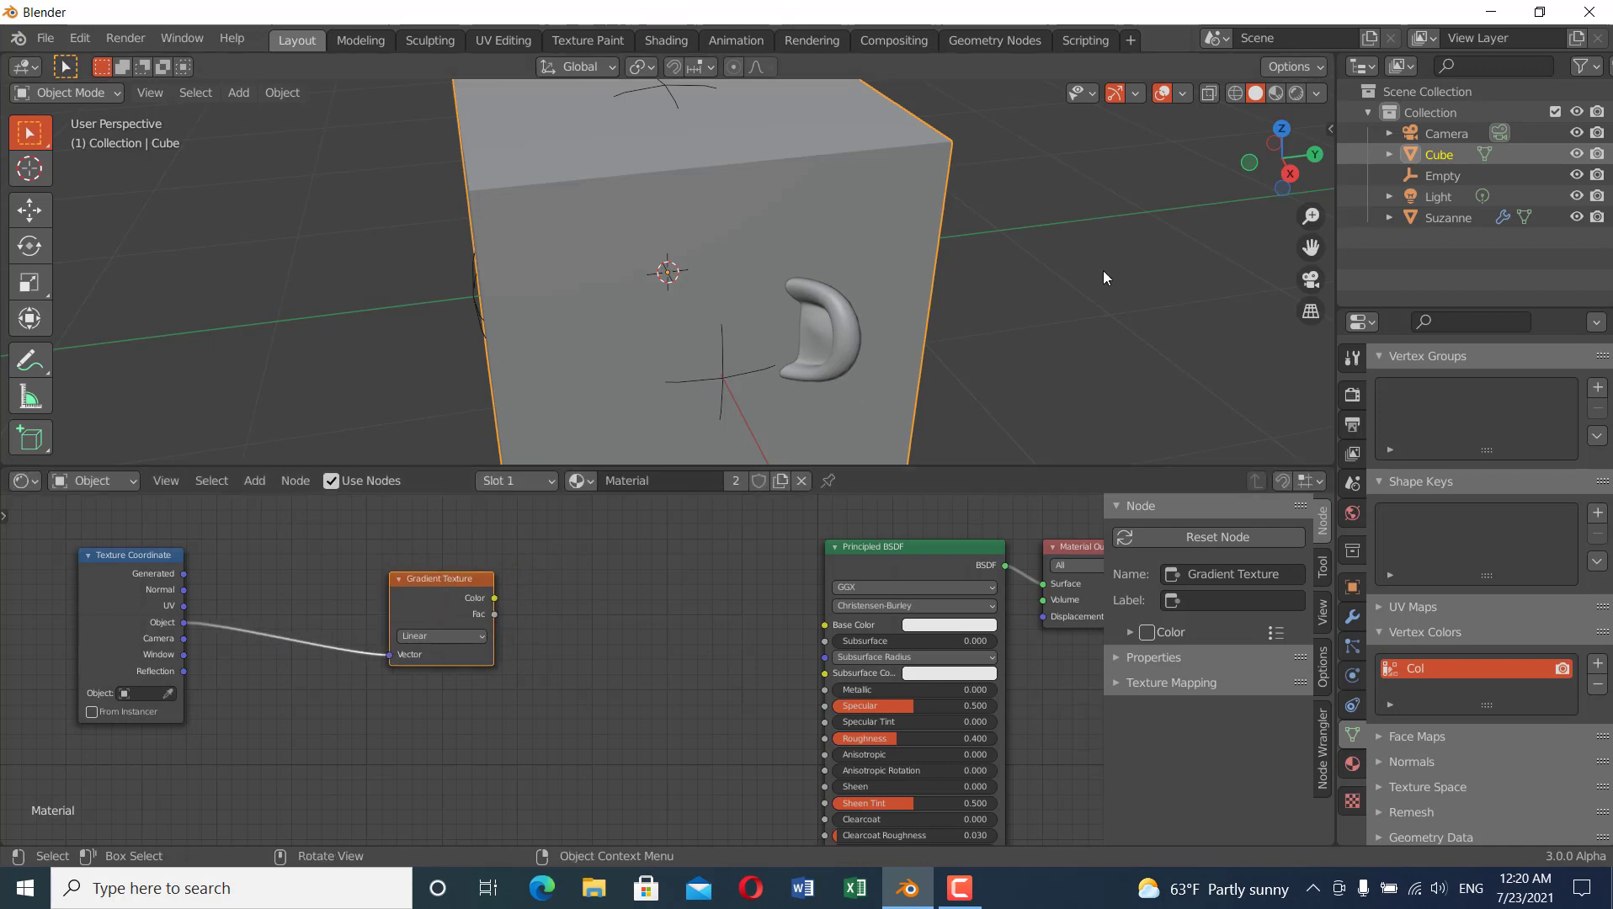
- Show the viewport in Material Preview and preview the Gradient Texture node directly on the cube
left_click(1276, 95)
scroll(678, 369, "down", 4)
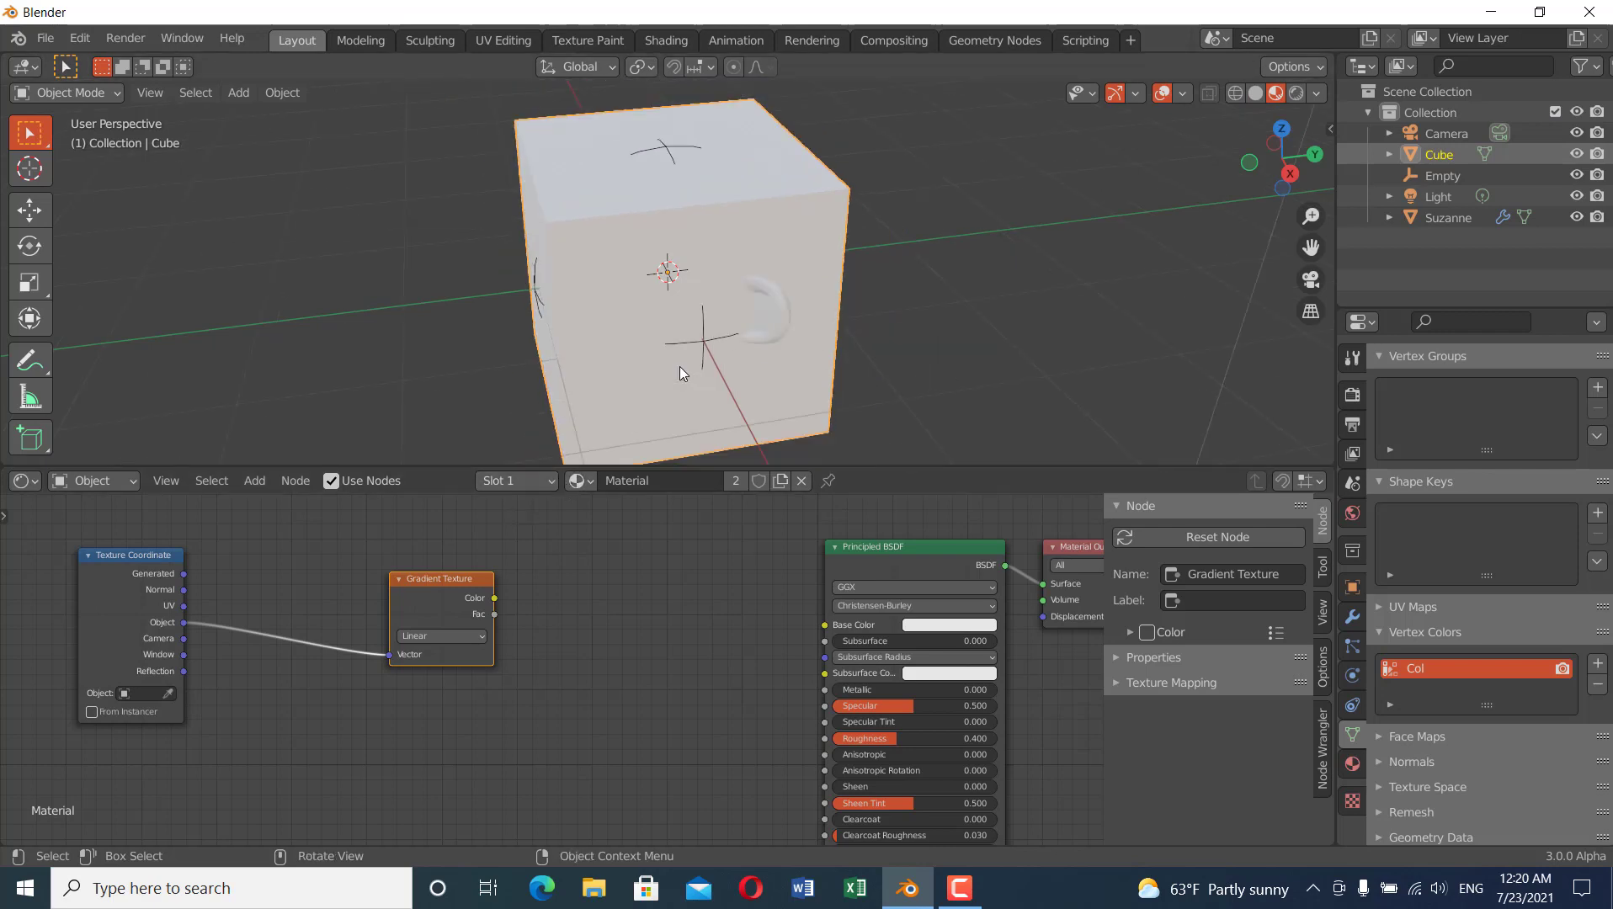
middle_click_drag(651, 359, 606, 396)
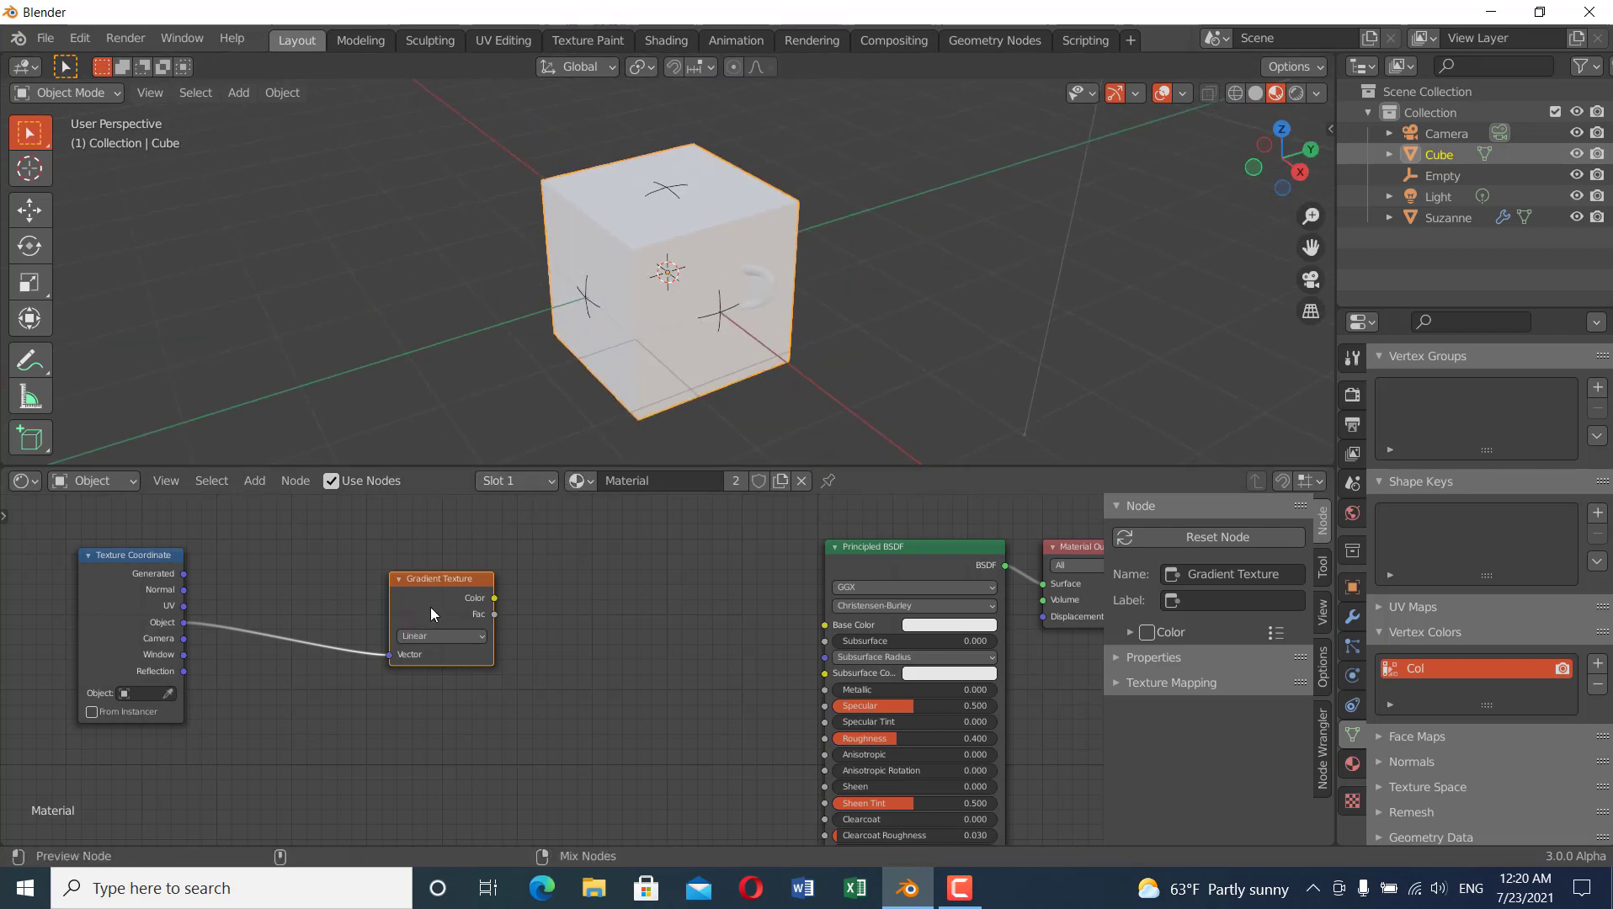
left_click(430, 606, "ctrl+shift")
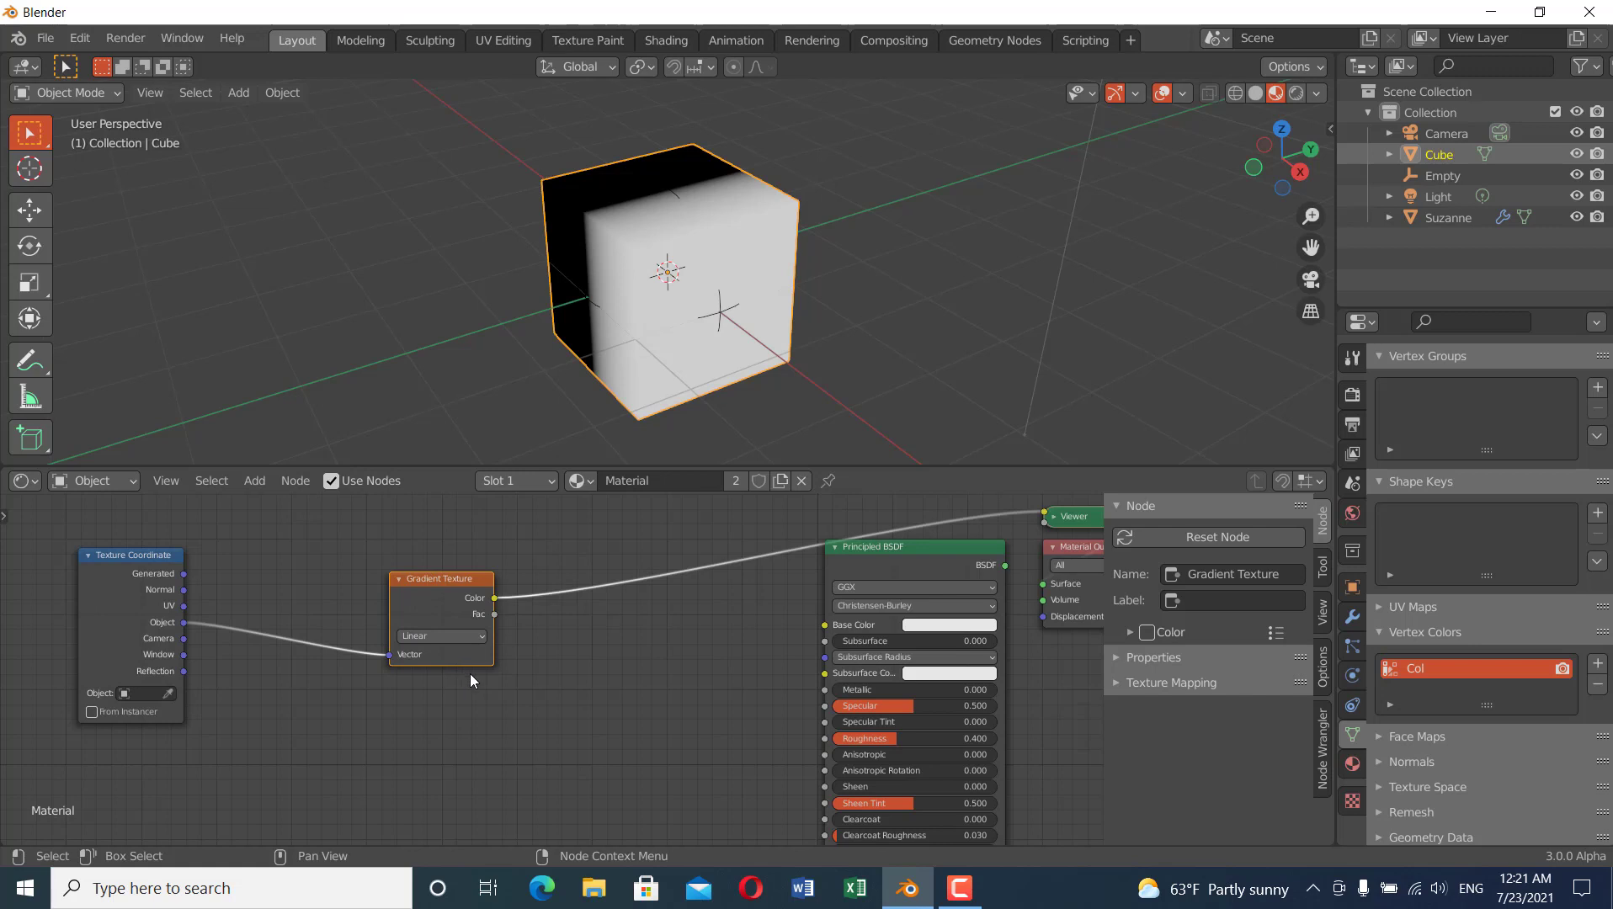
left_click(80, 38)
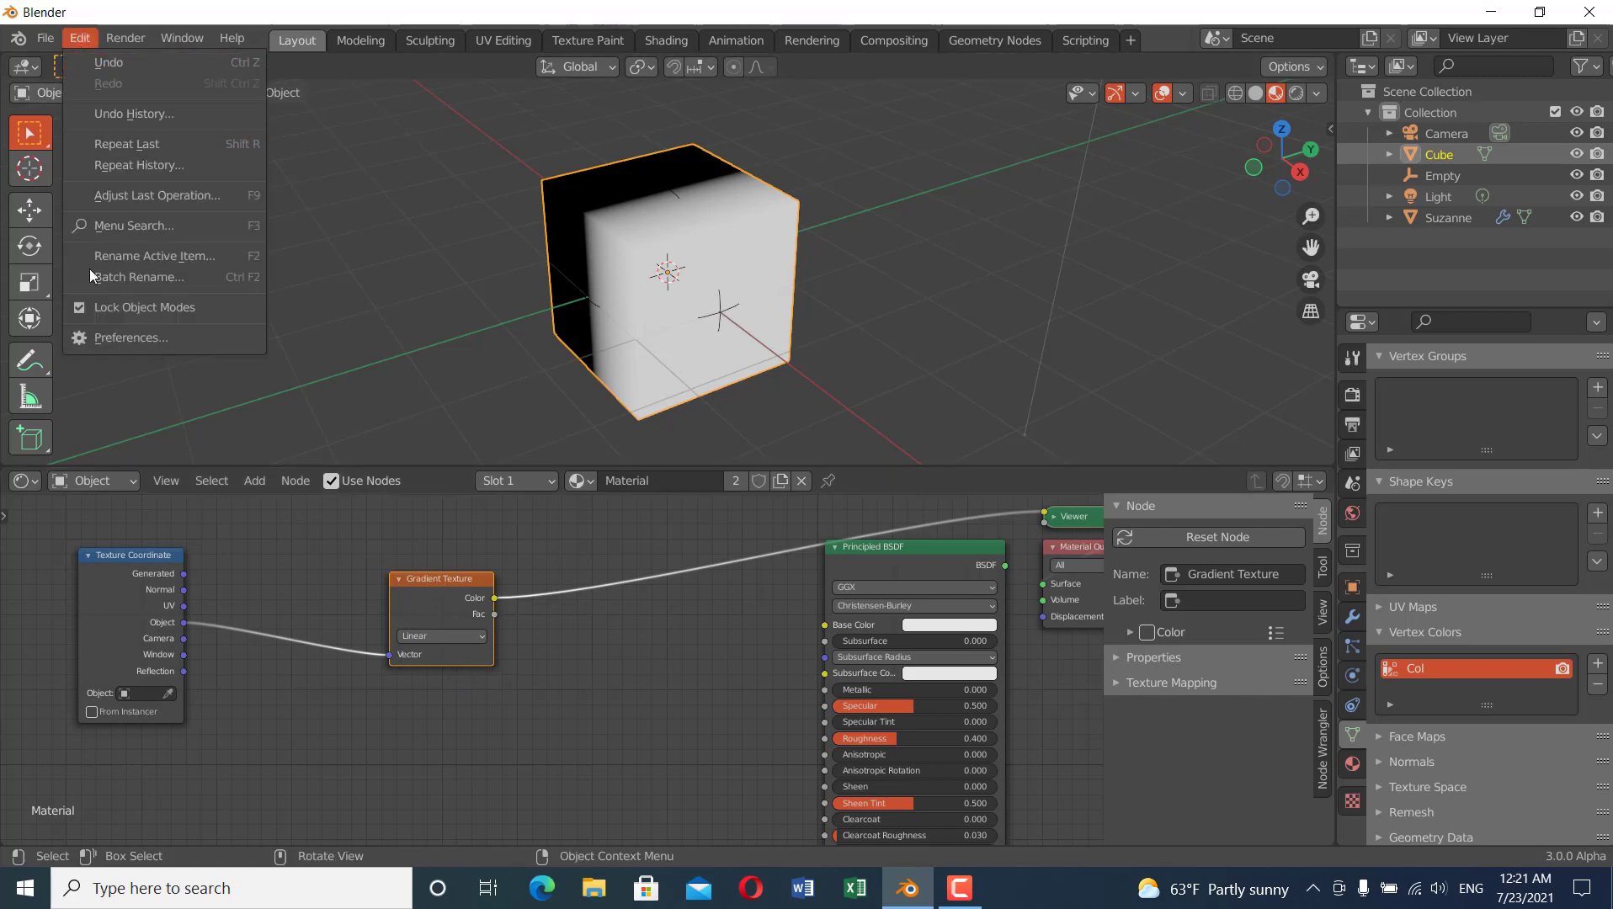
left_click(115, 313)
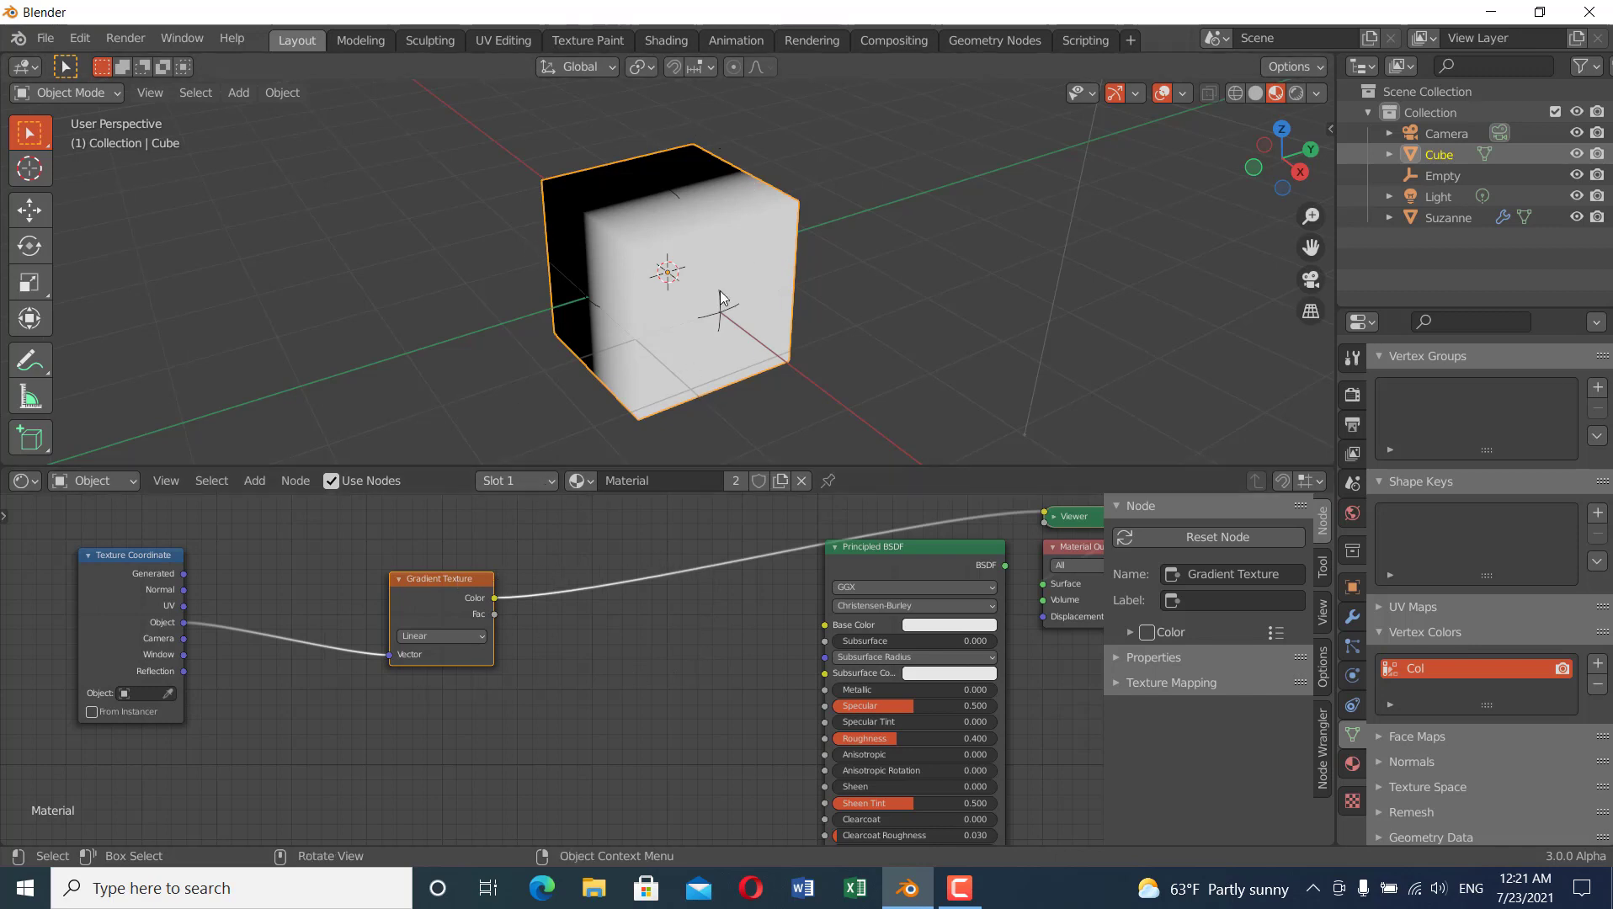
- Set the Gradient Texture's type to Spherical
middle_click_drag(669, 261, 697, 356)
left_click(474, 637)
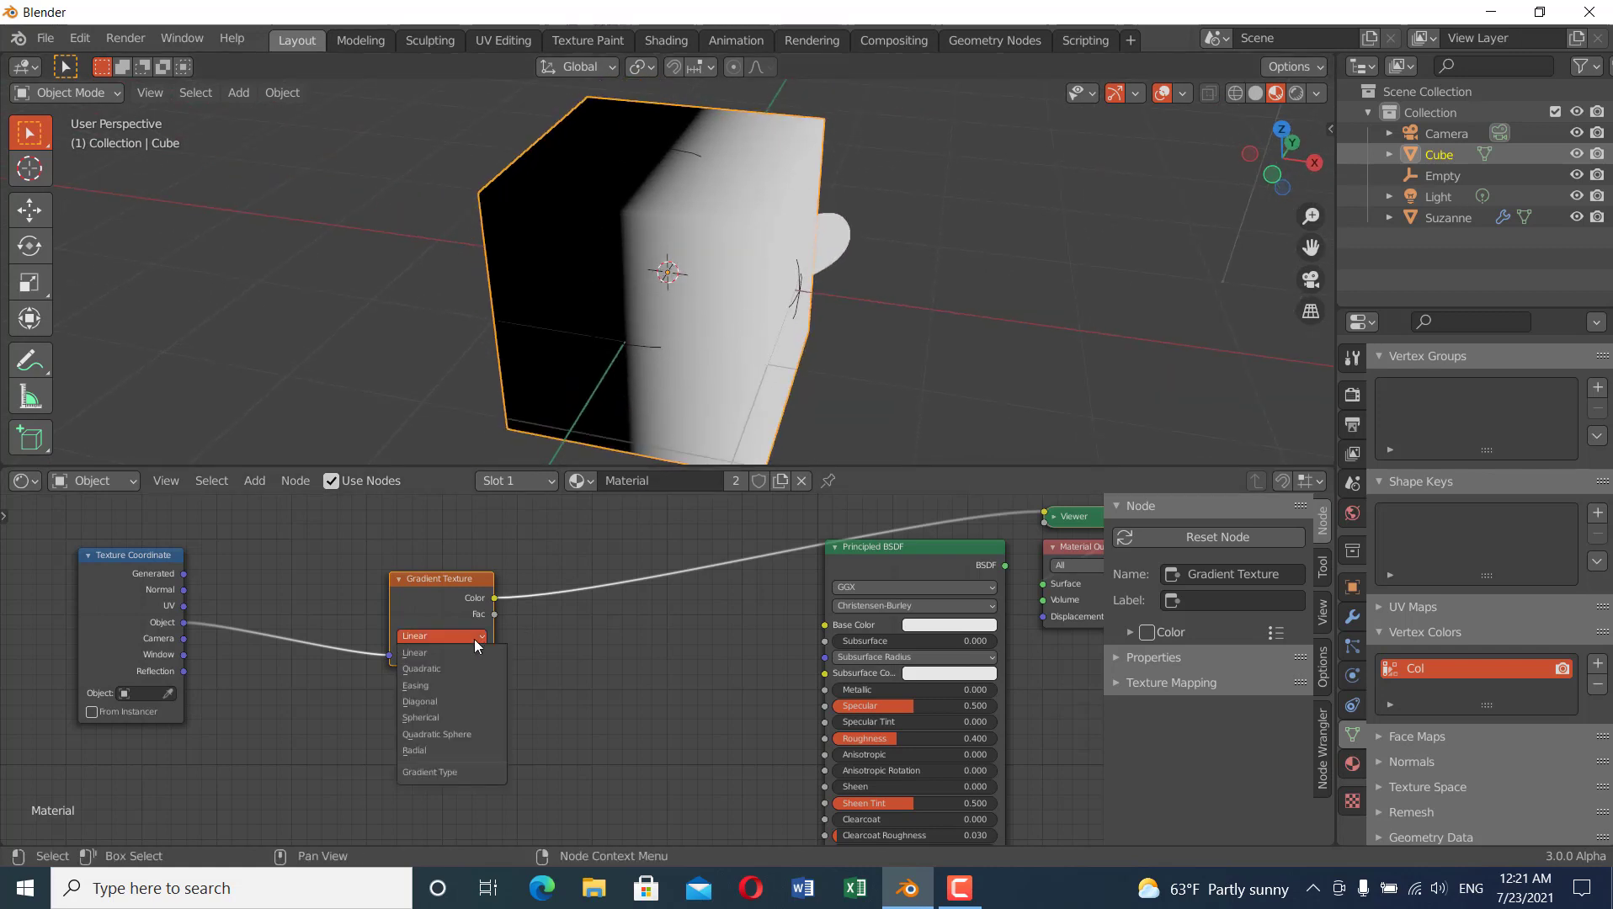
left_click(452, 717)
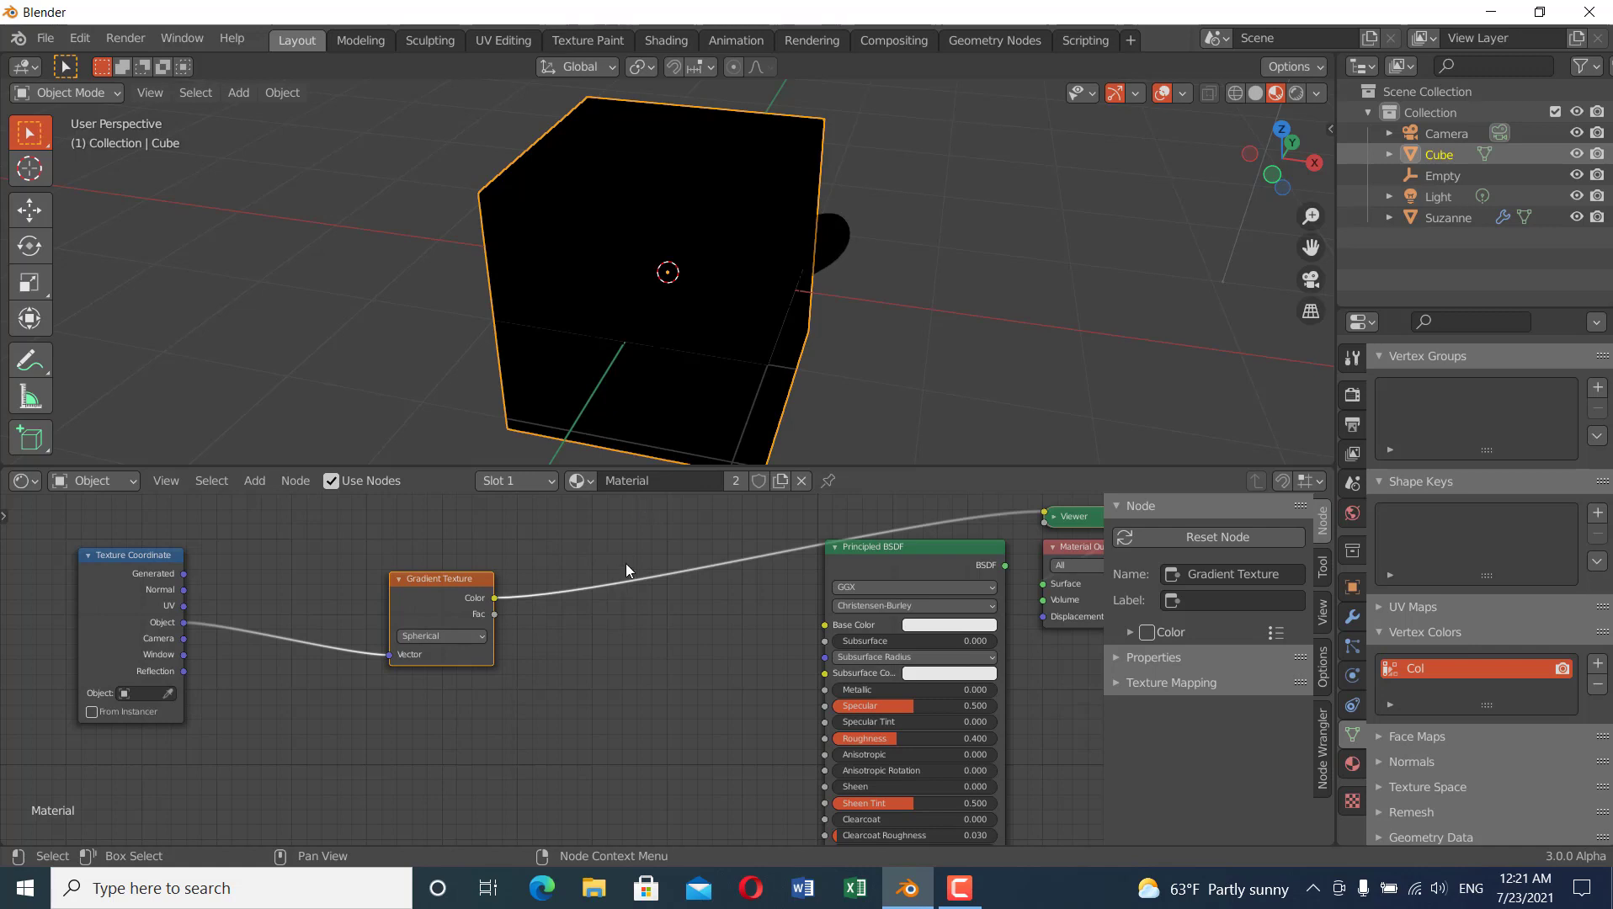
- Insert a ColorRamp node between the Gradient Texture and the Viewer and shift it slightly closer to the gradient
key("shift+a")
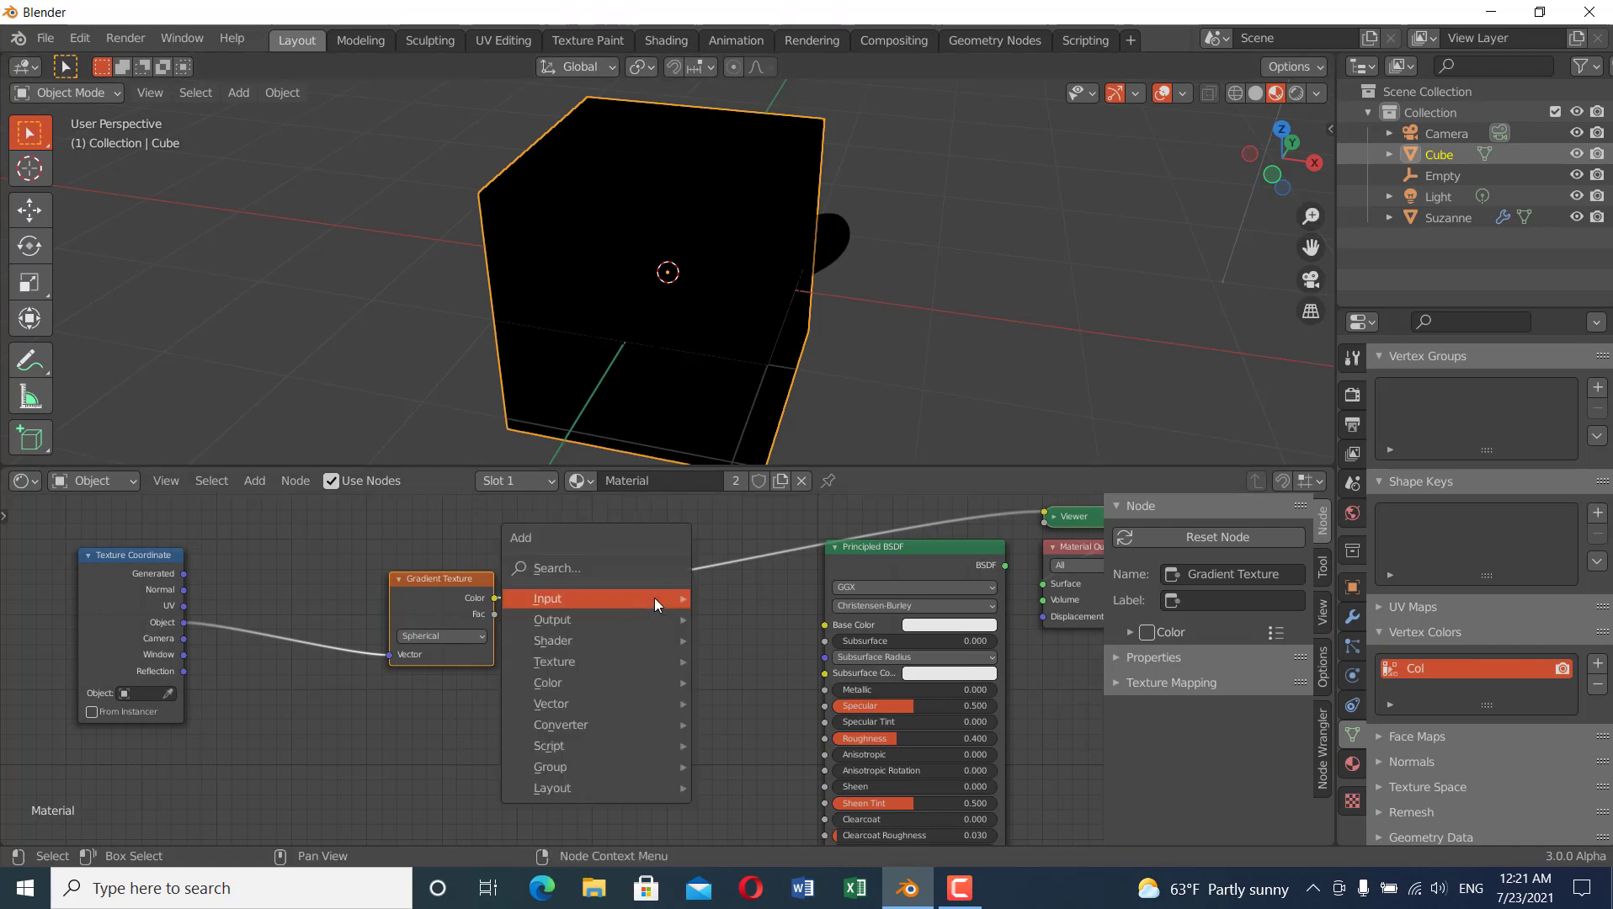
mouse_move(582, 720)
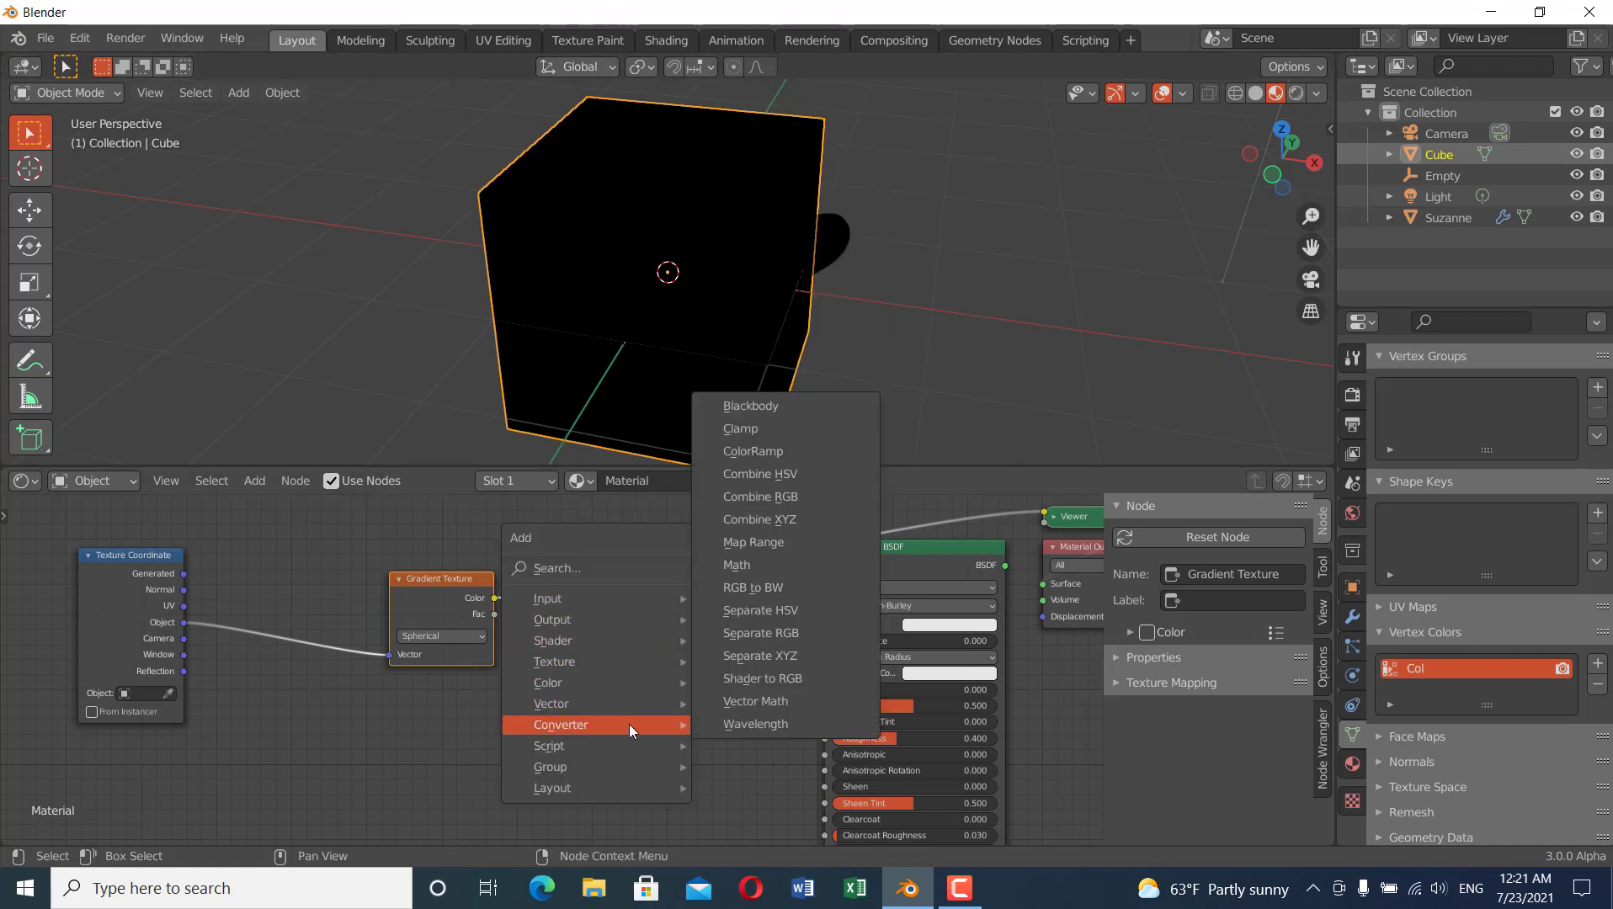
left_click(782, 449)
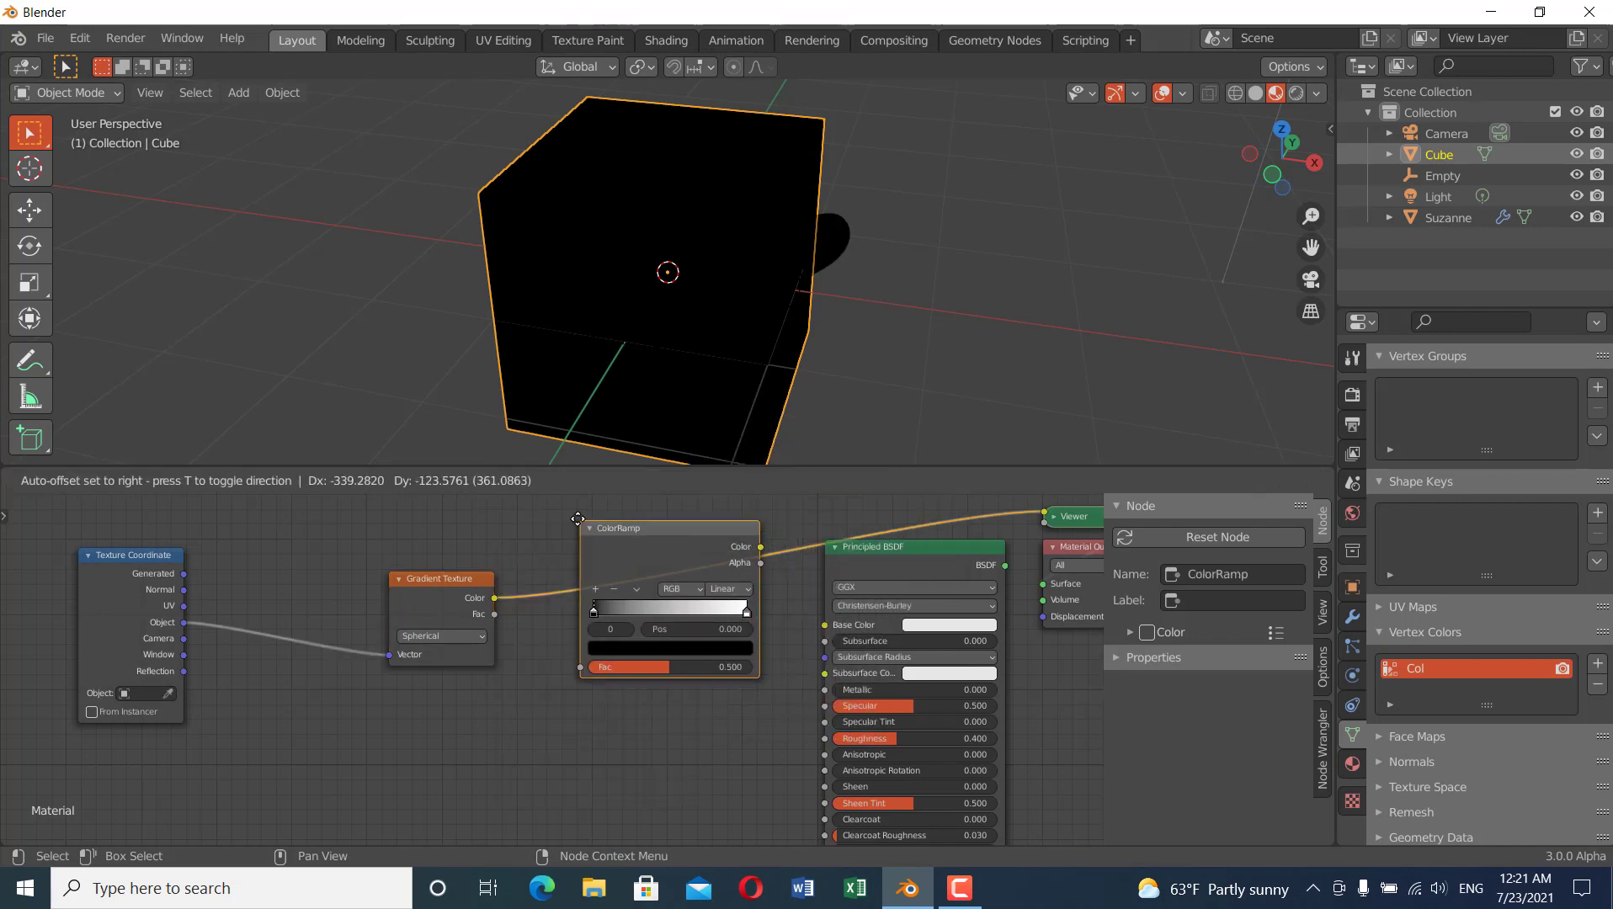
left_click(564, 527)
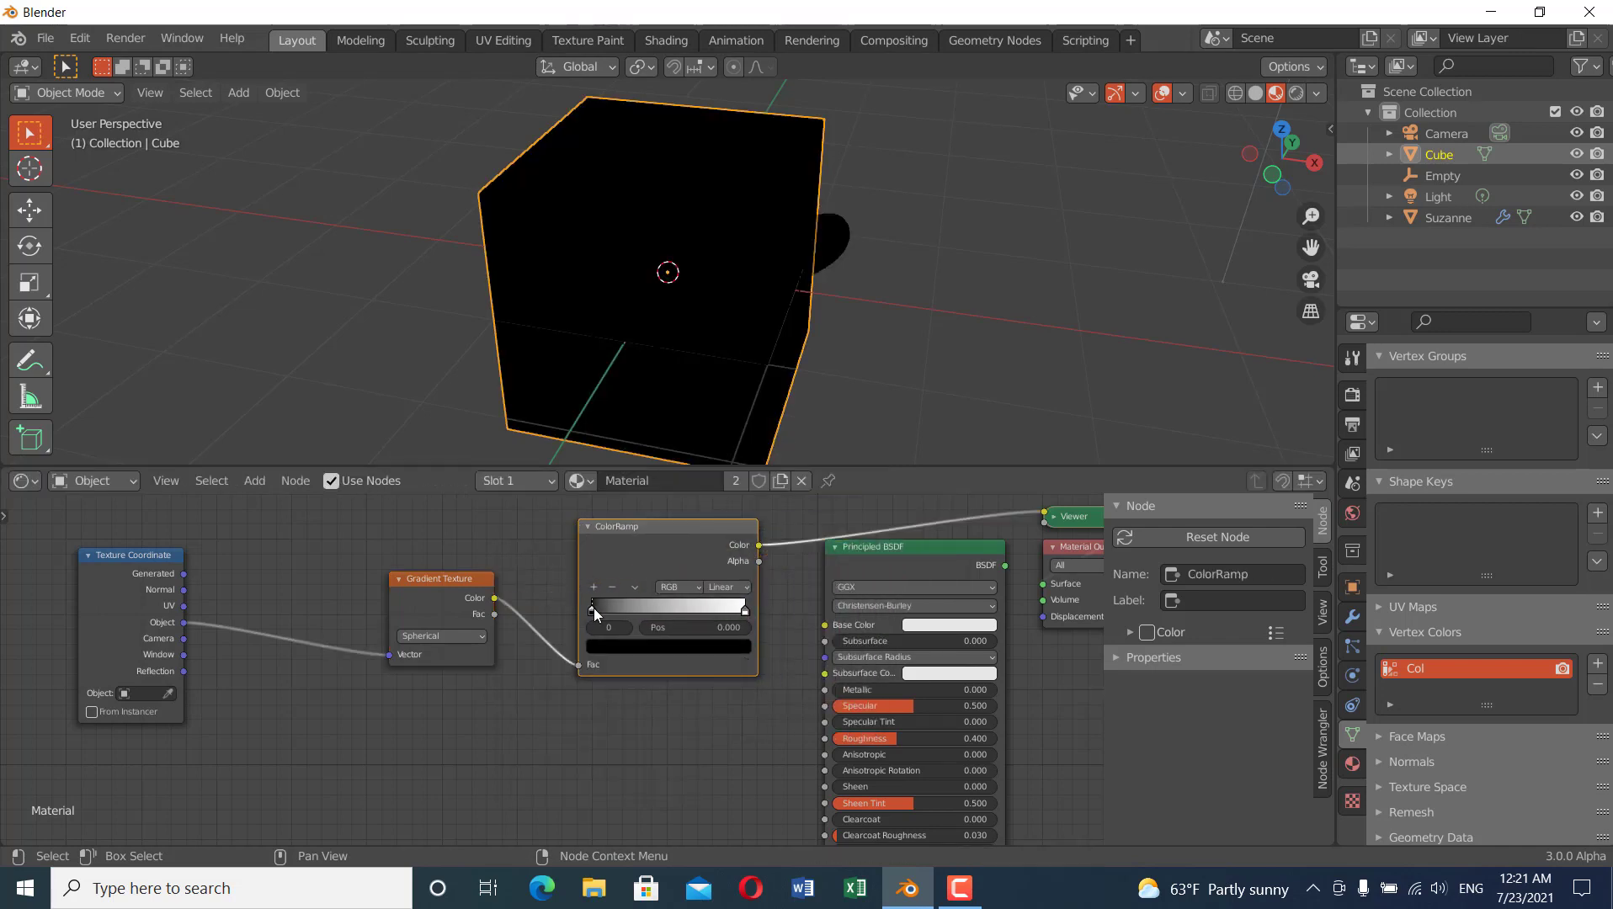
key("g")
left_click(719, 611)
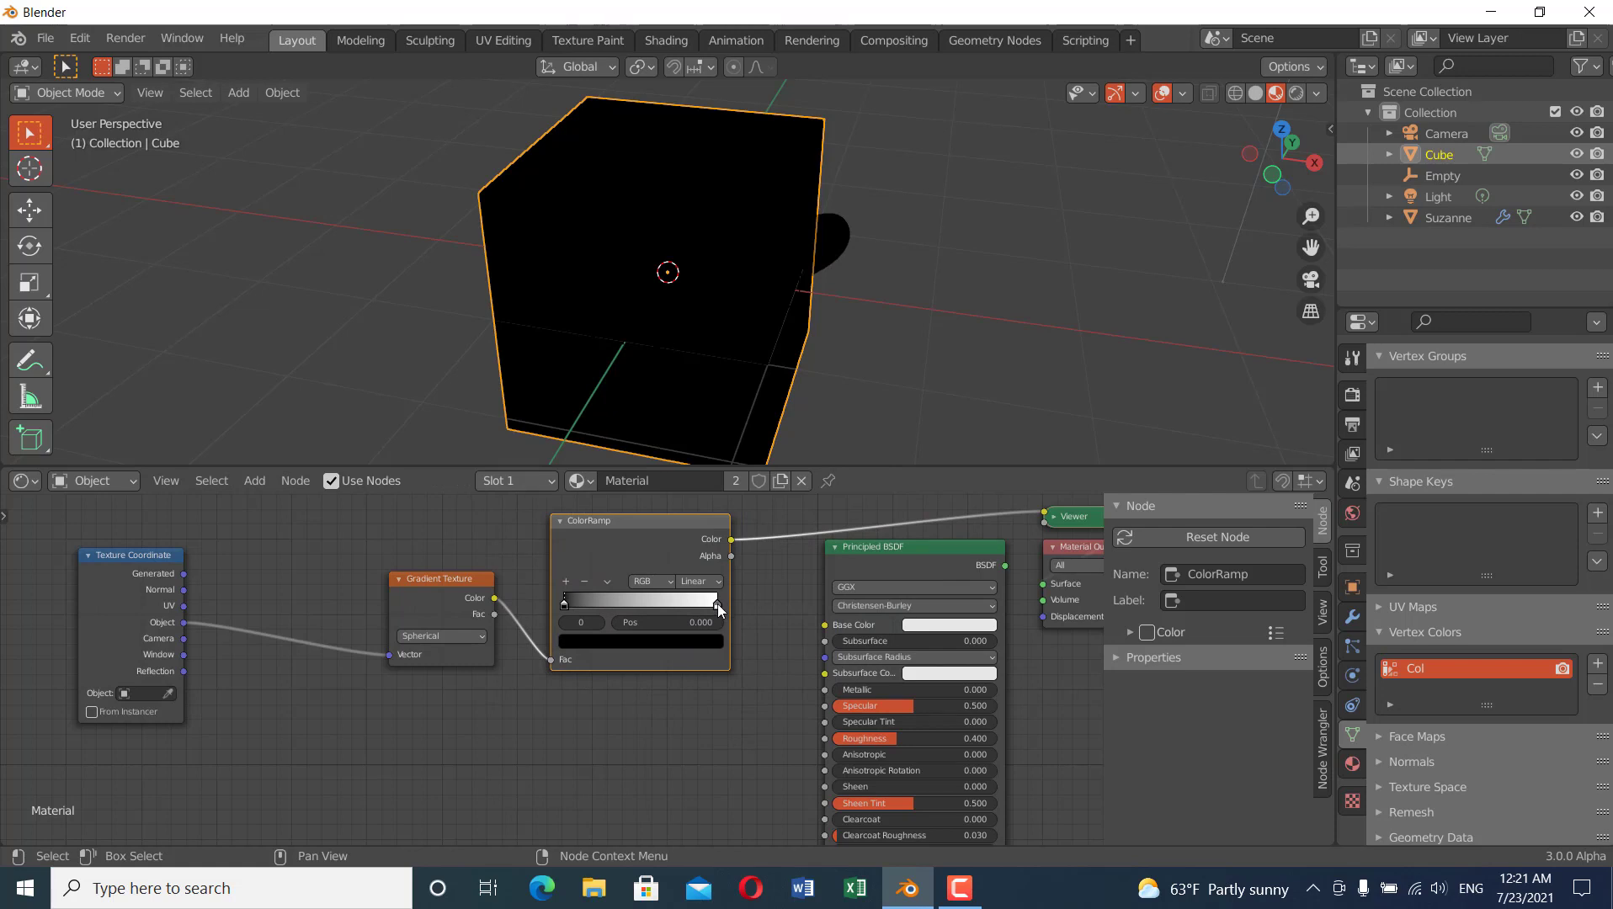
mouse_move(720, 611)
left_mouse_down()
mouse_move(616, 612)
mouse_move(739, 619)
left_mouse_up()
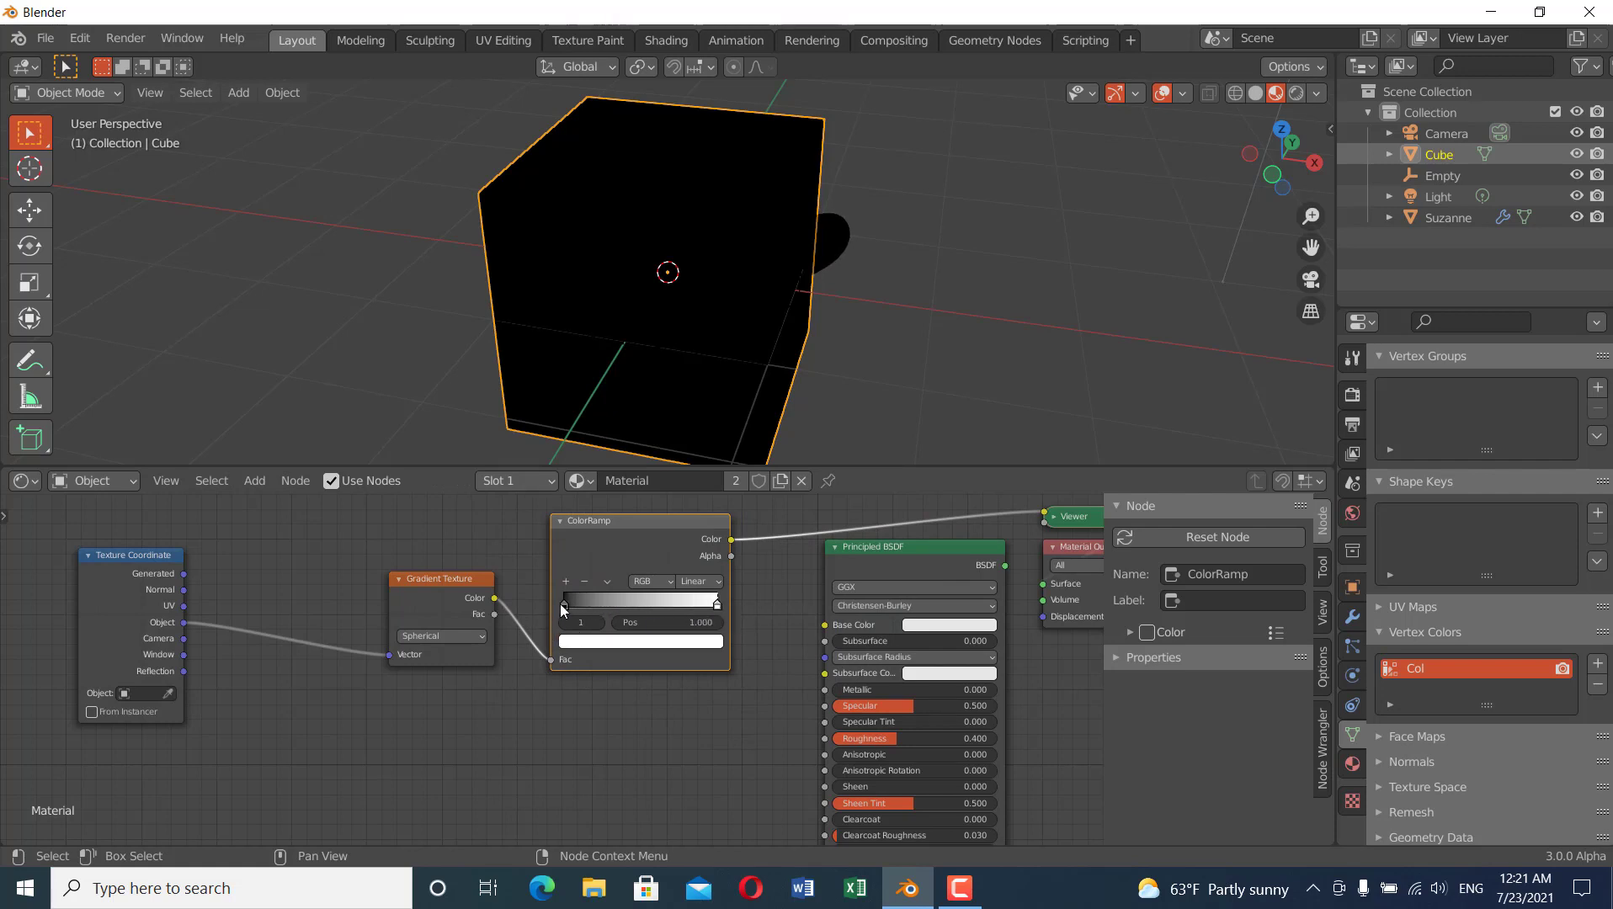
left_click(562, 606)
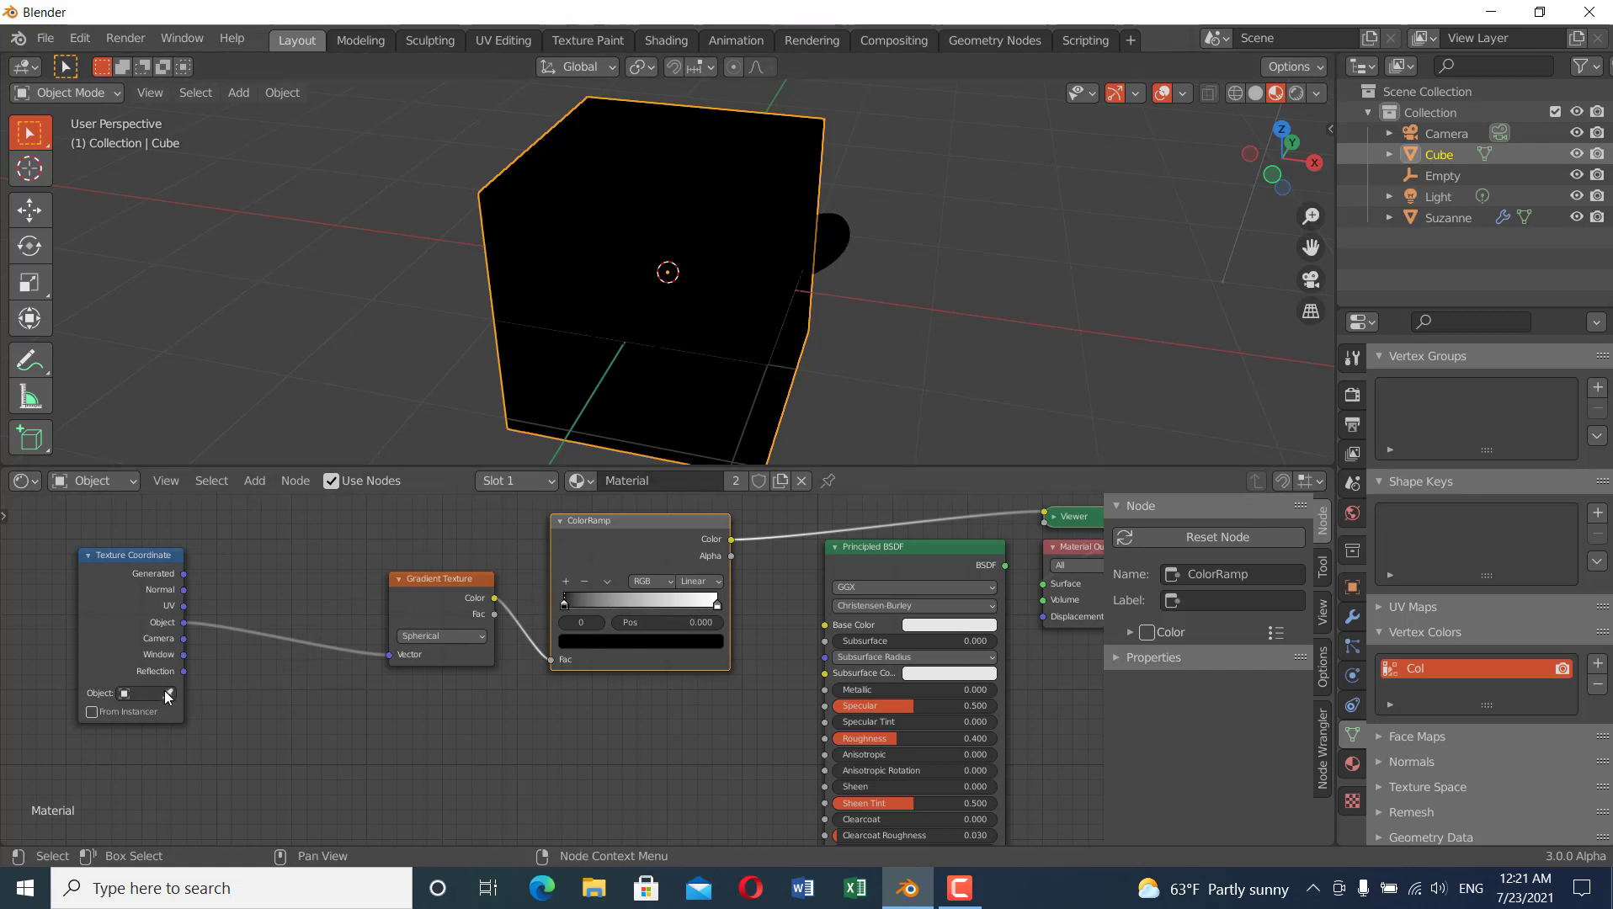
- Set the Texture Coordinate node's reference object to Empty
left_click(130, 693)
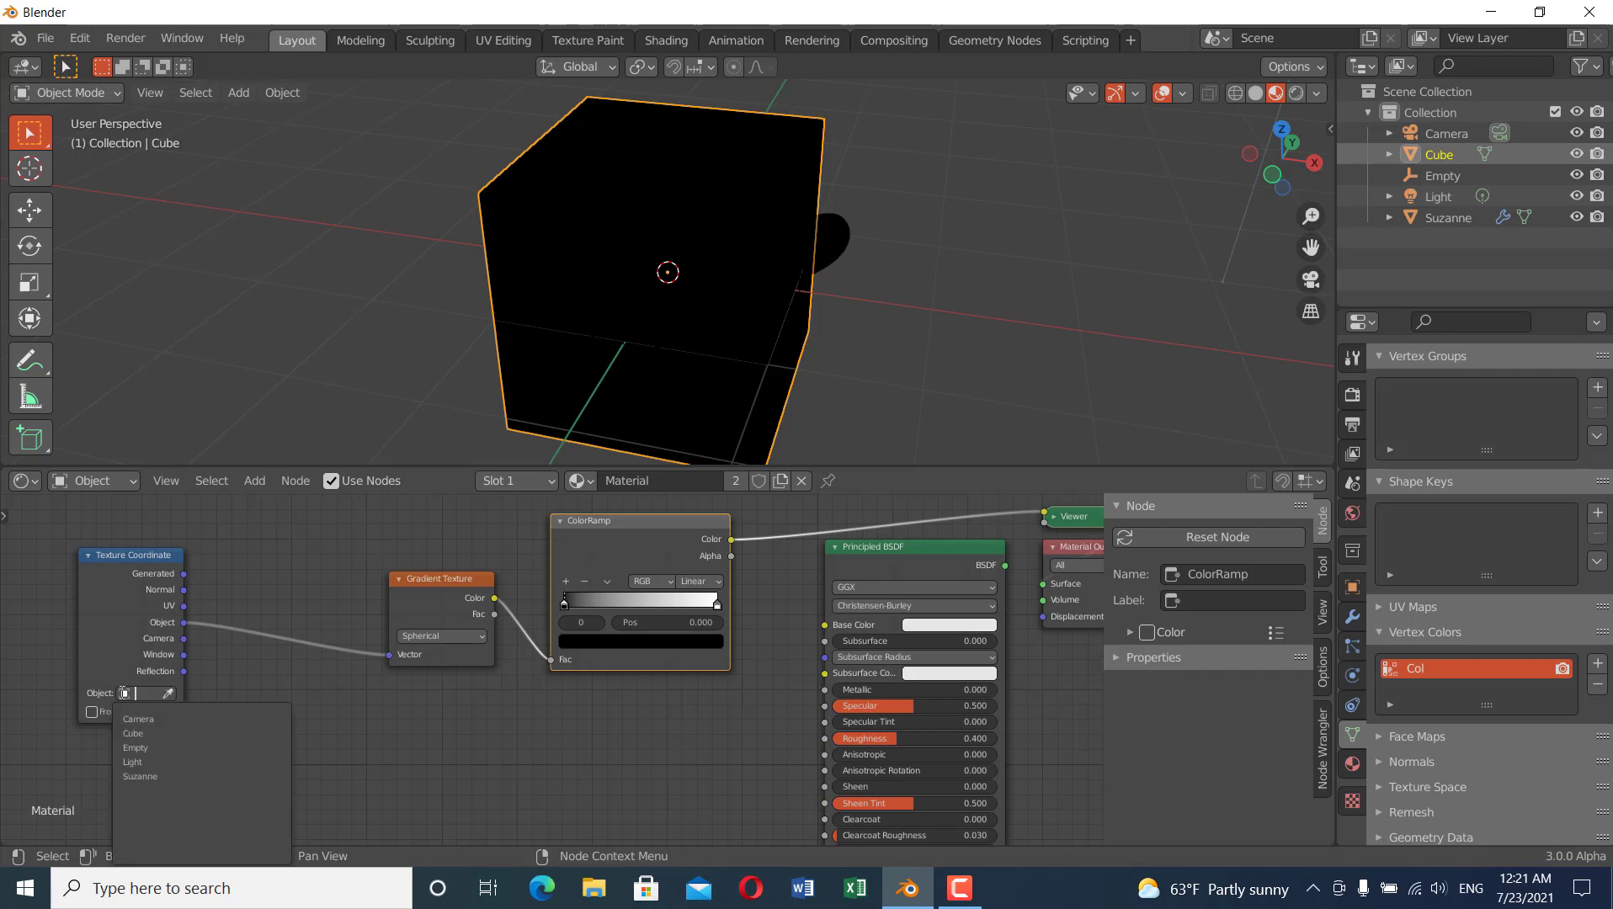
left_click(169, 748)
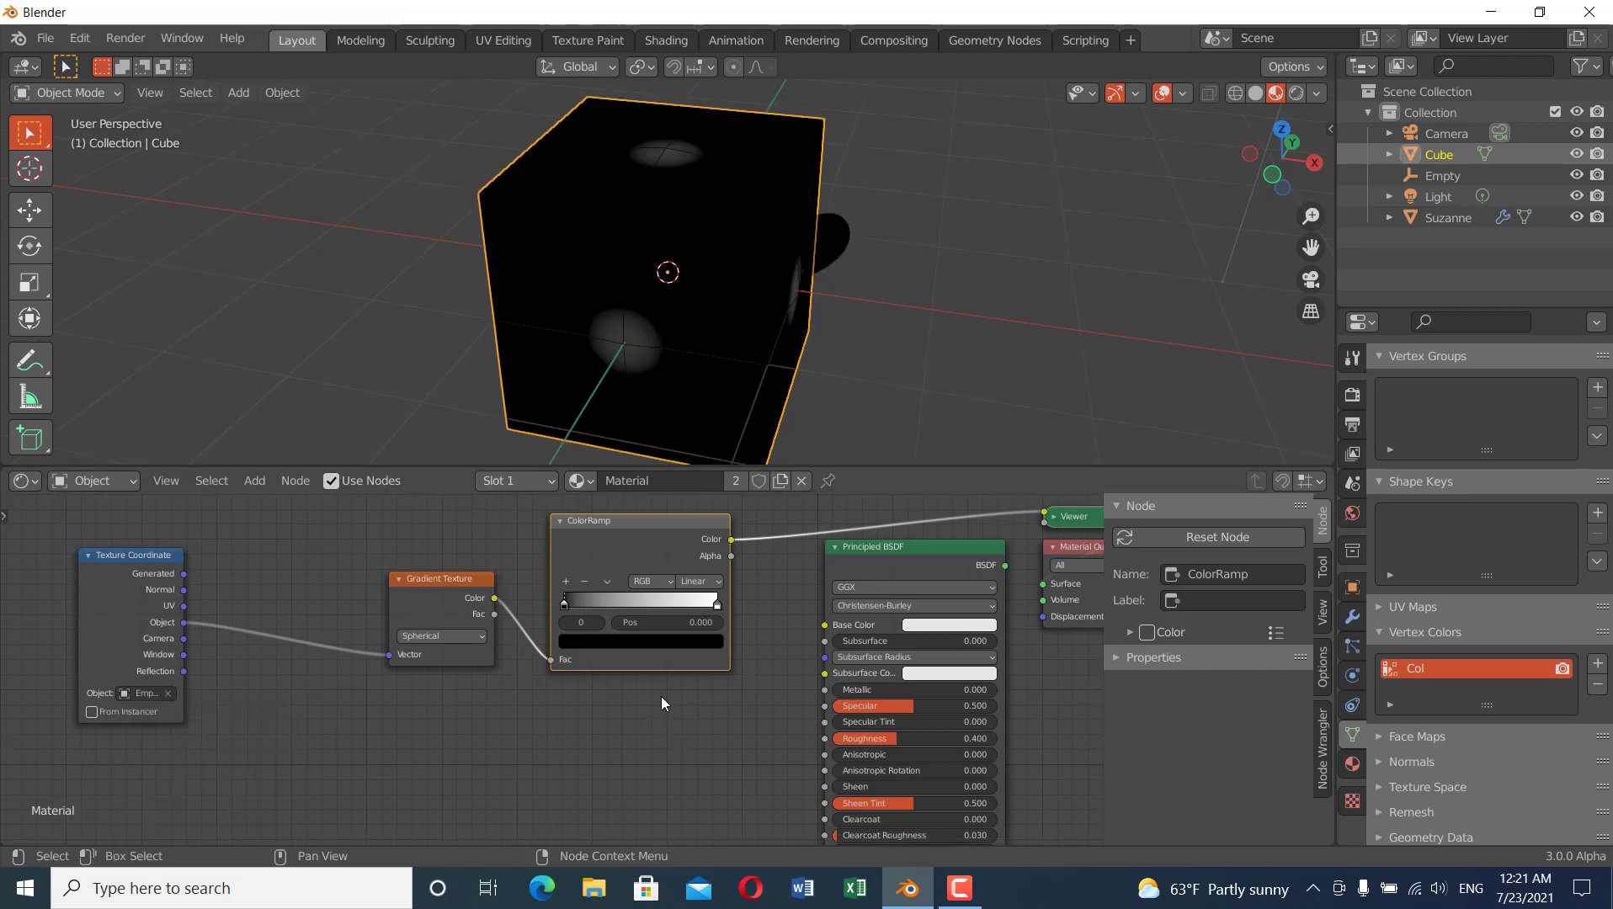
- Try scaling up the Empty to preview how it drives the spherical gradient on the cube
left_click(1442, 177)
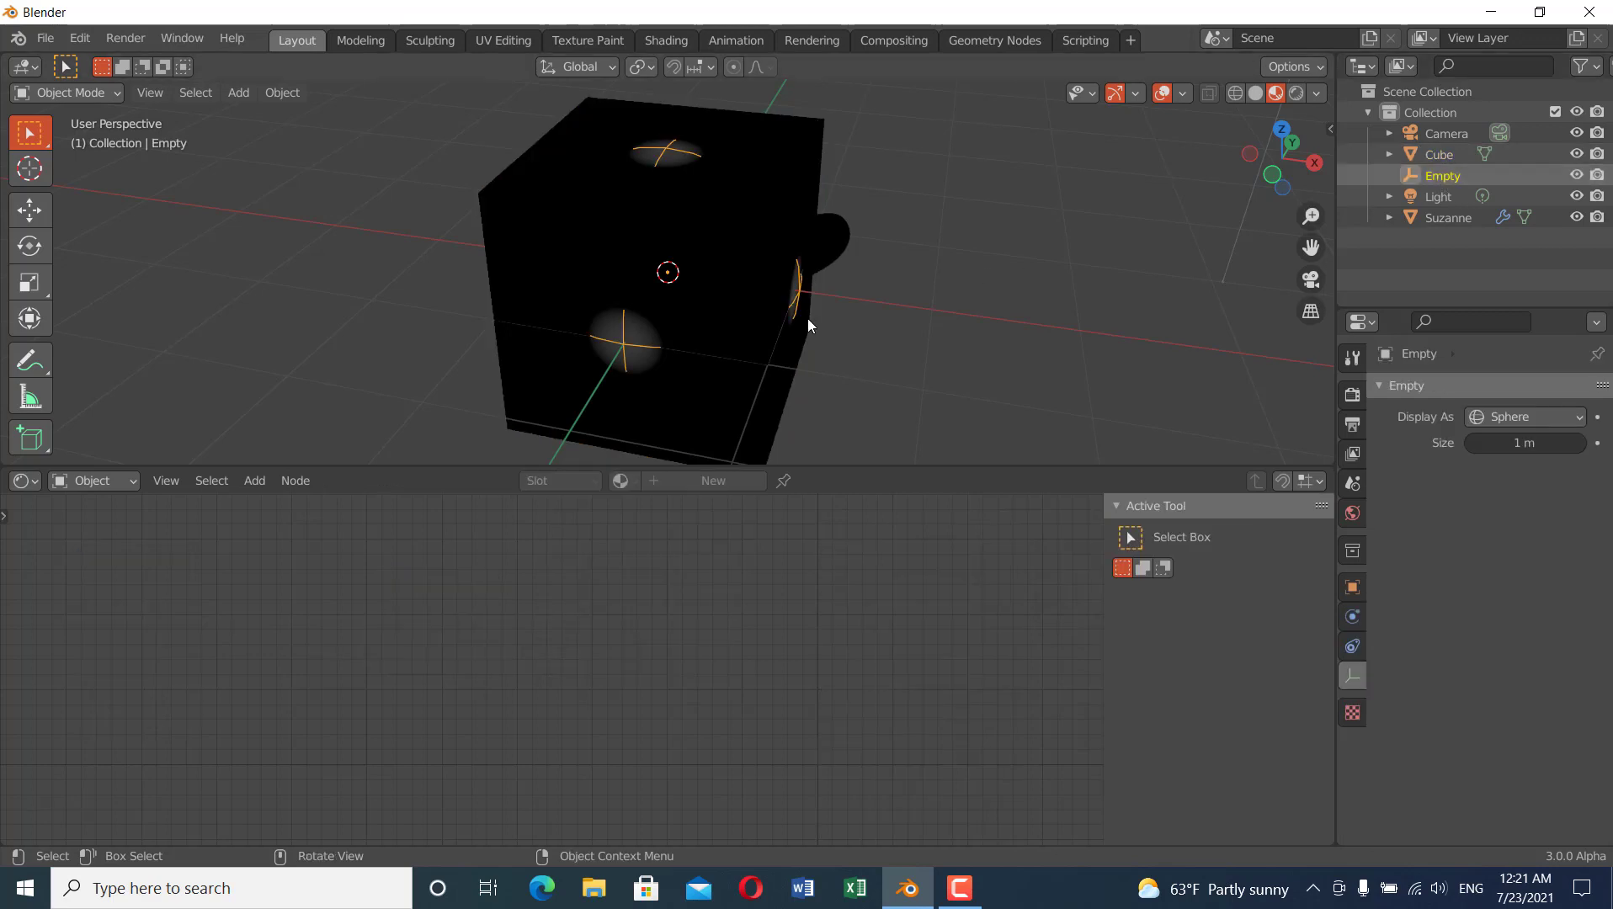
key("s")
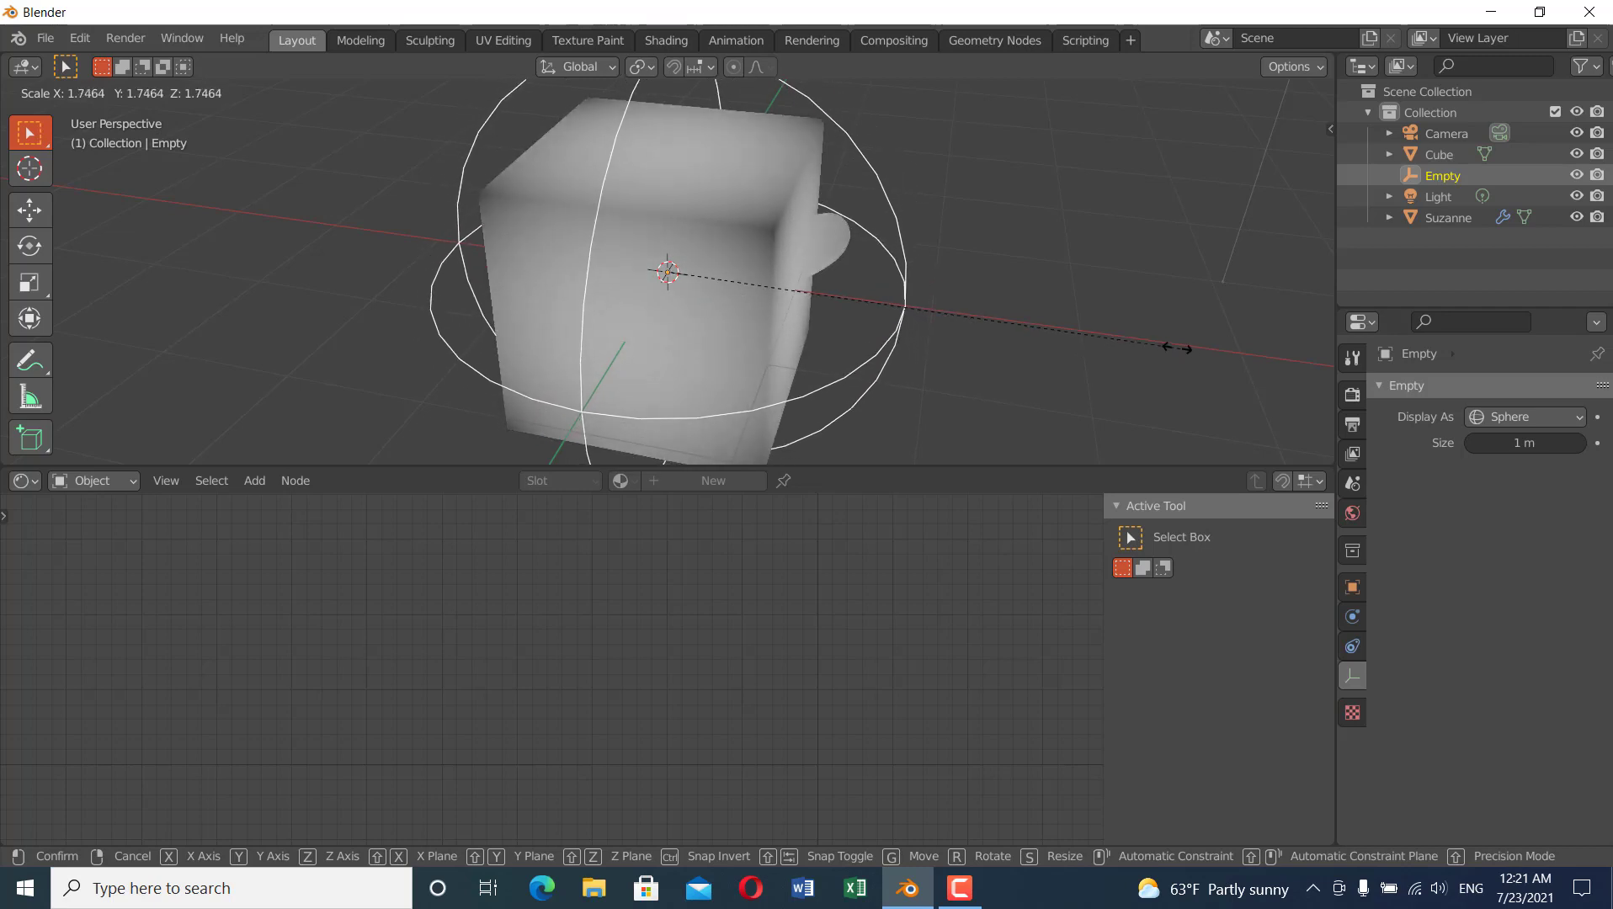
right_click(987, 330)
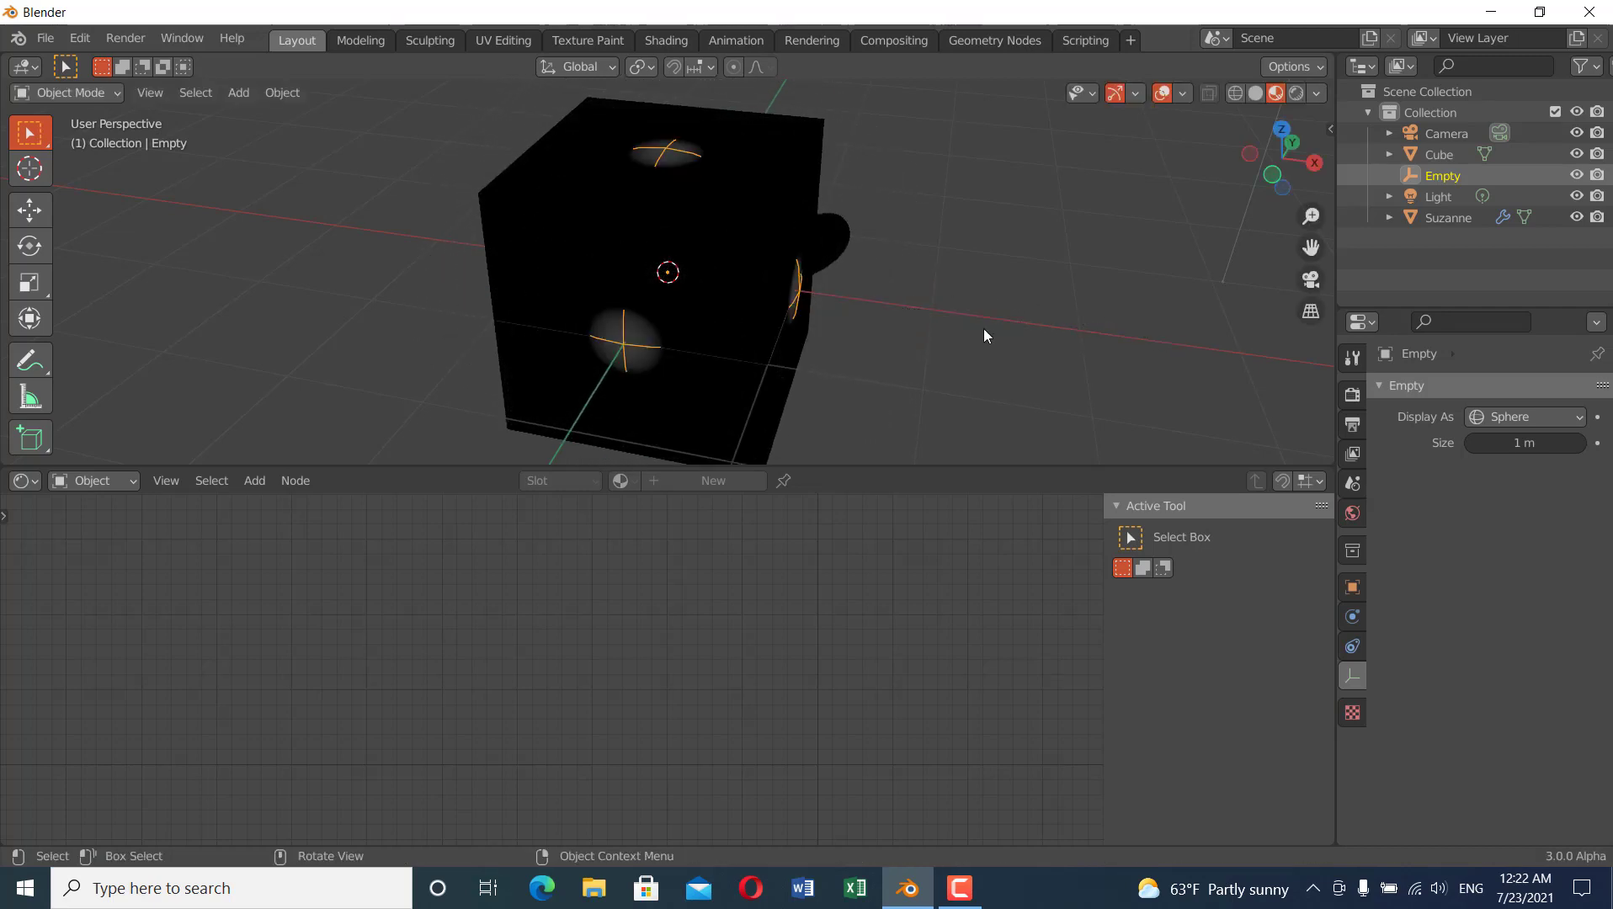
- Reselect the cube and shift the ColorRamp's white stop to position 0.123
left_click(803, 135)
middle_click_drag(526, 687, 527, 678, "ctrl")
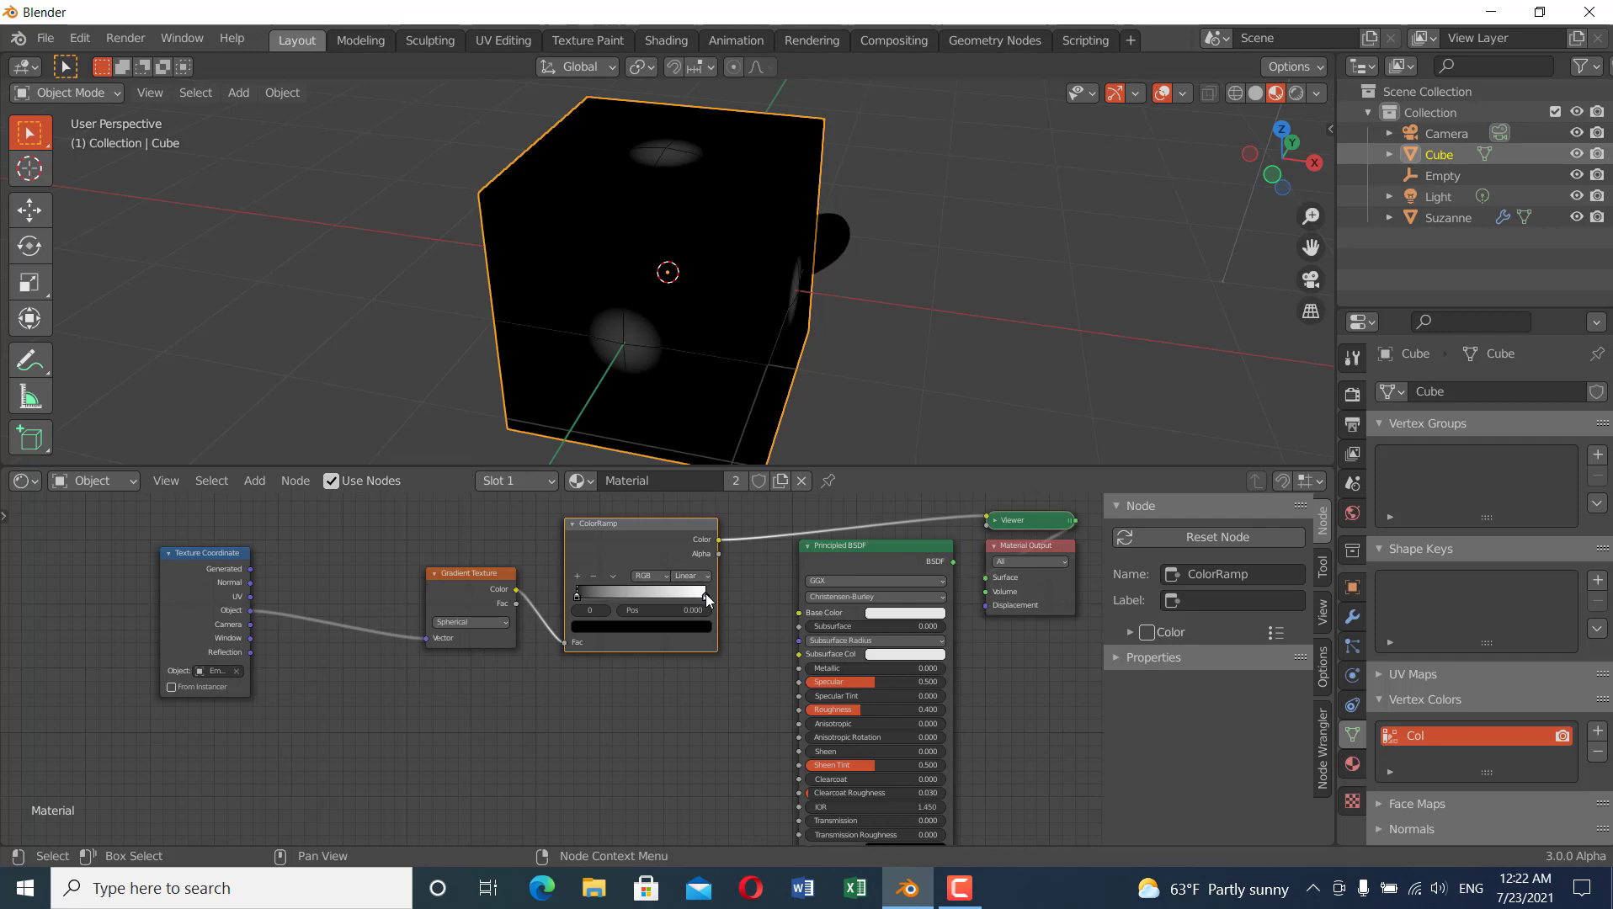
left_click_drag(705, 593, 581, 580)
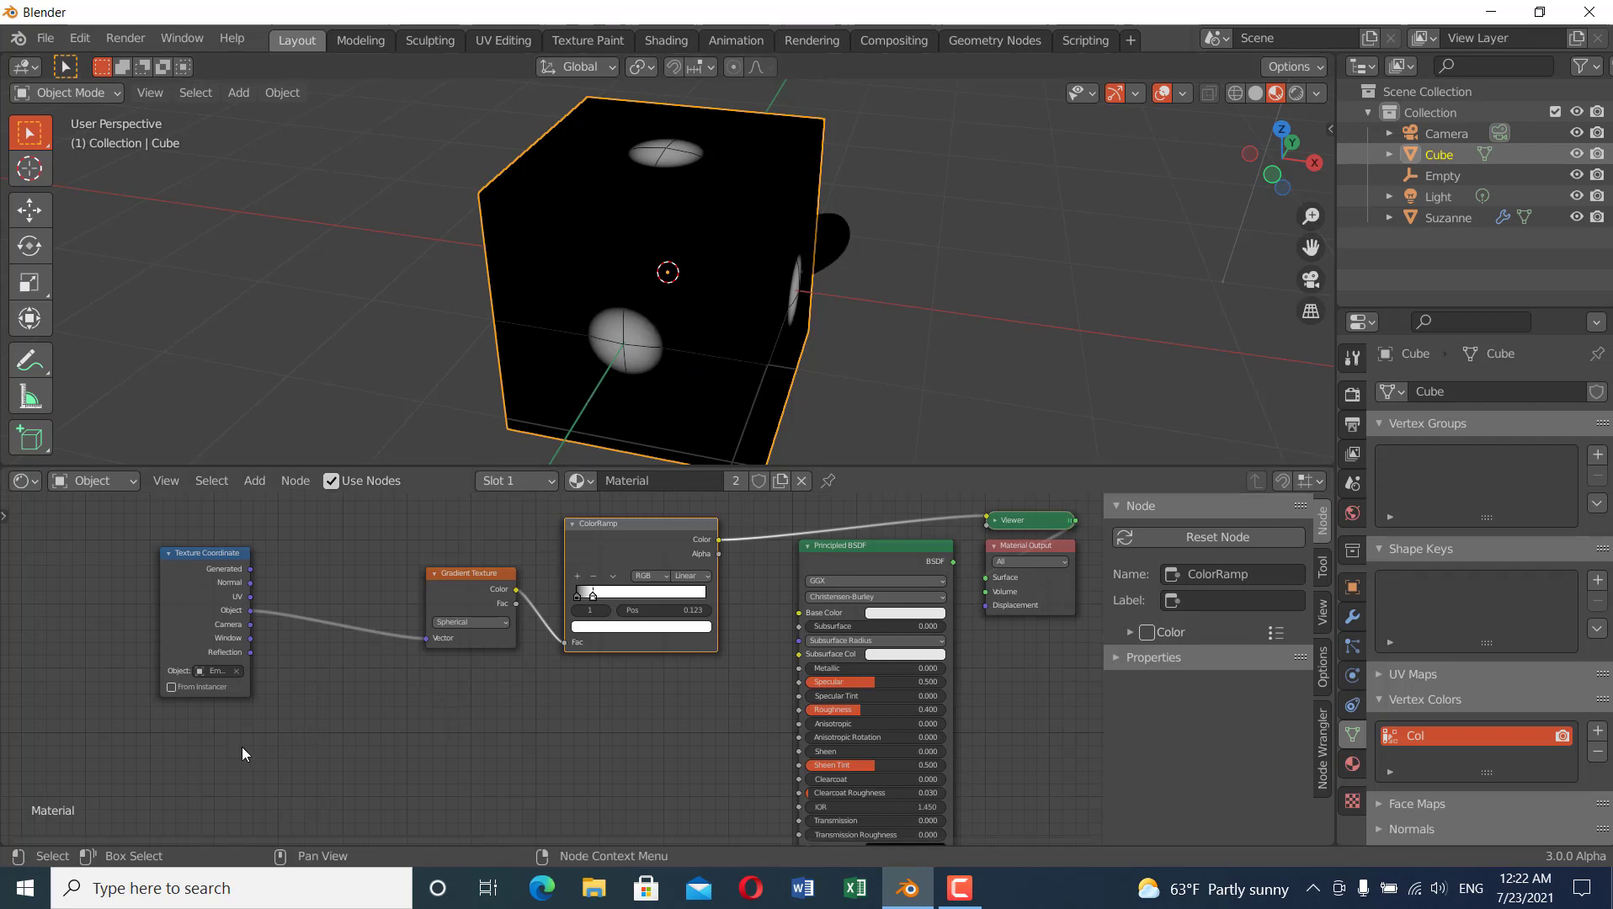
- Add a second Texture Coordinate node below the one that references the Empty
scroll(242, 747, "down", 3)
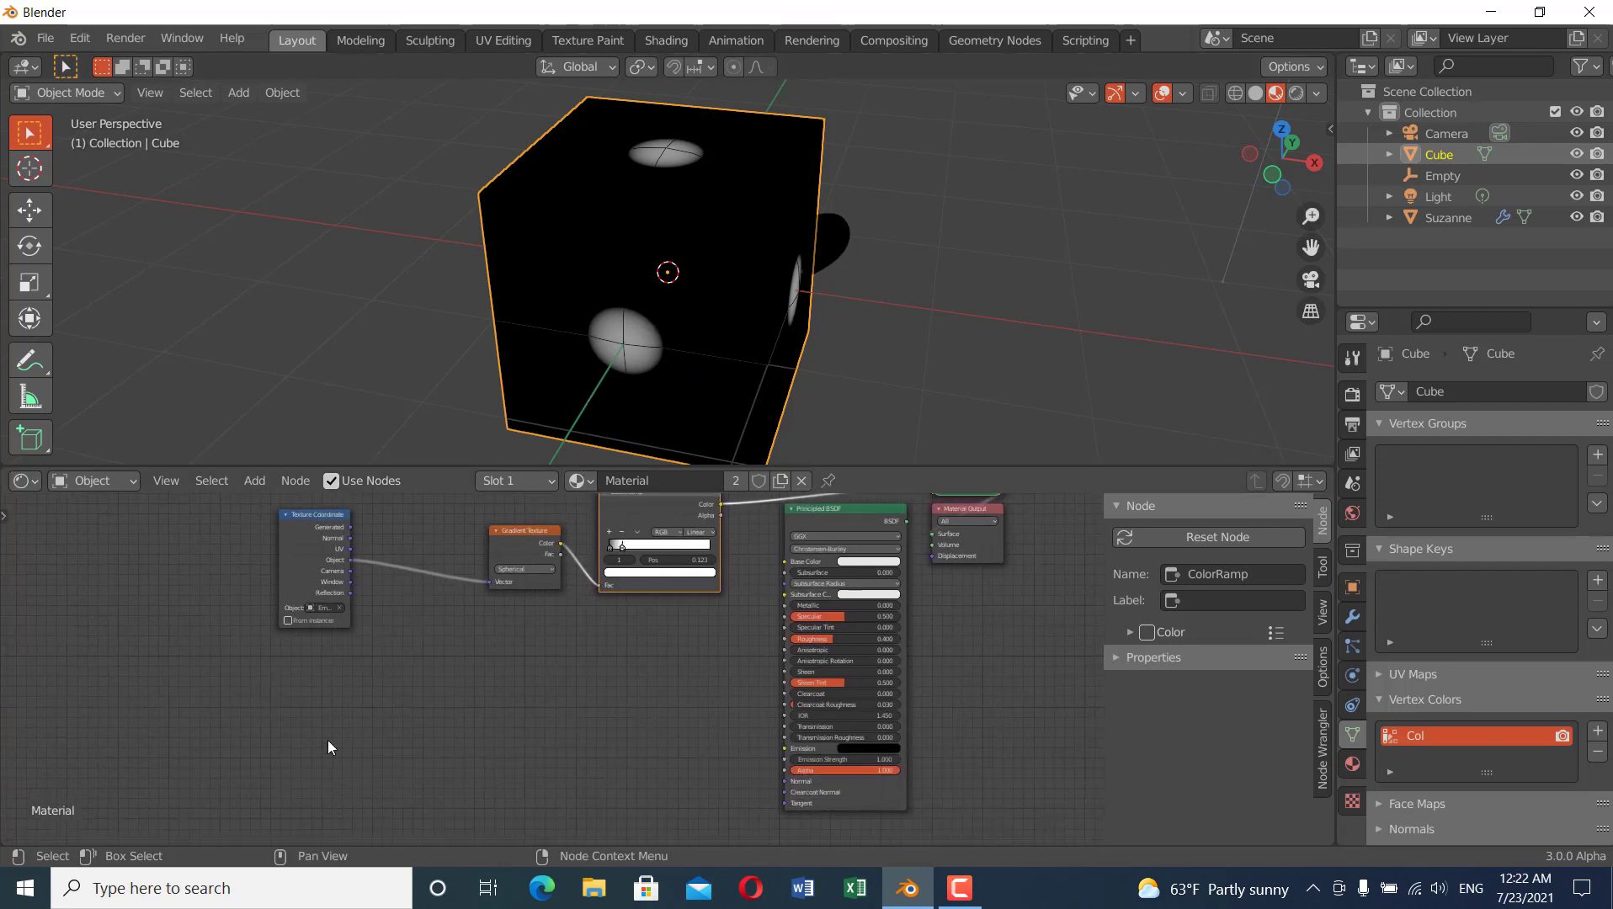
key("shift+a")
mouse_move(289, 623)
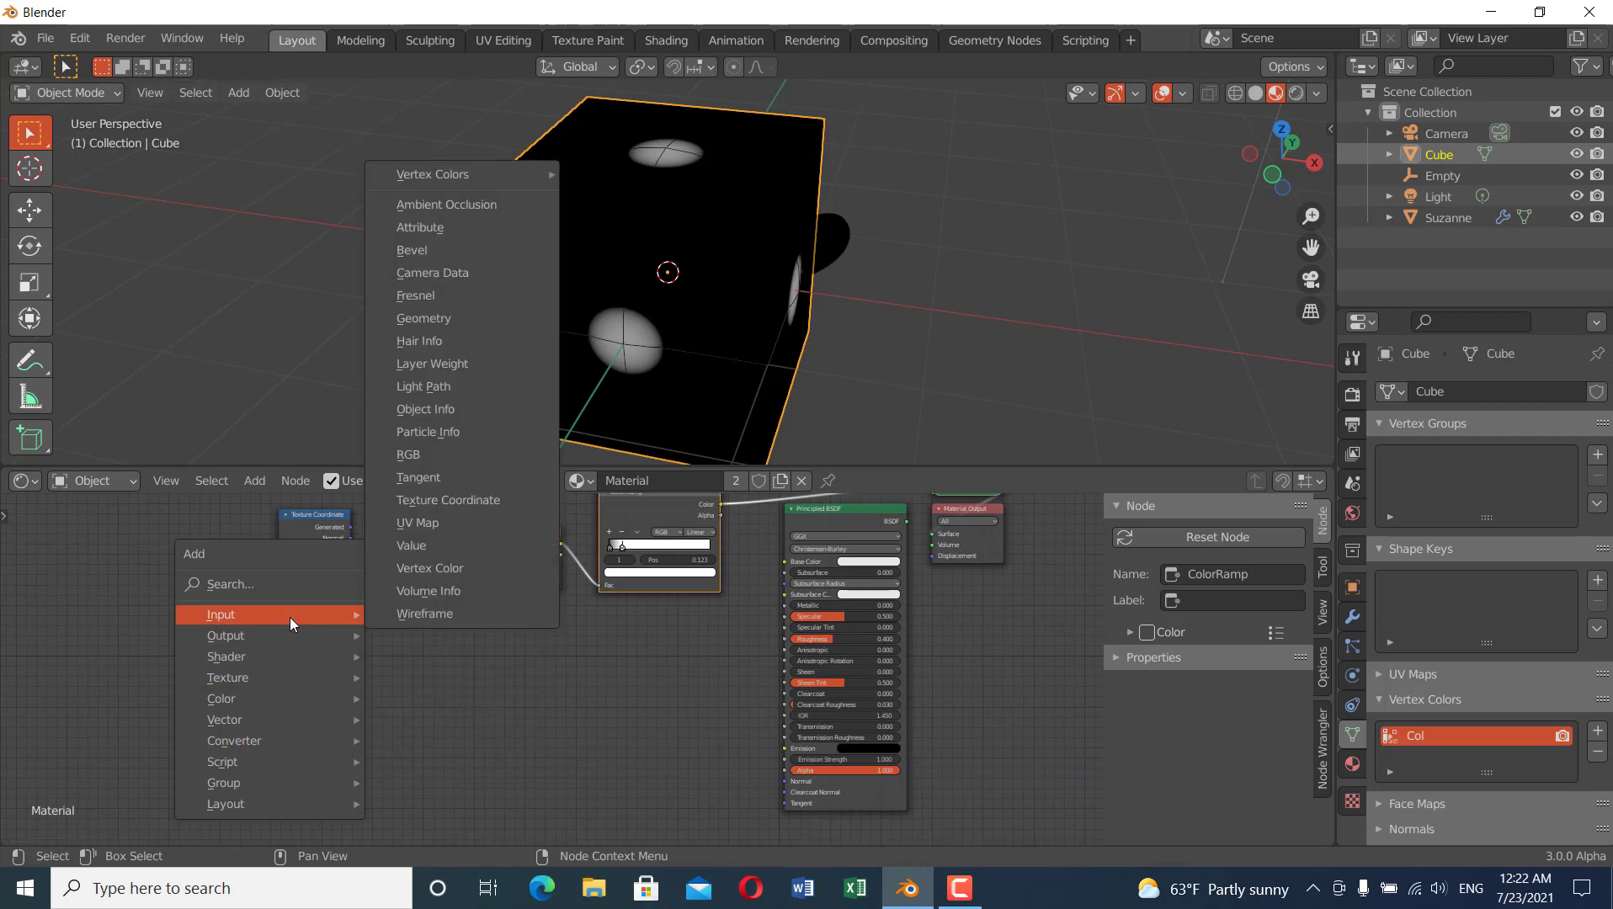
left_click(455, 500)
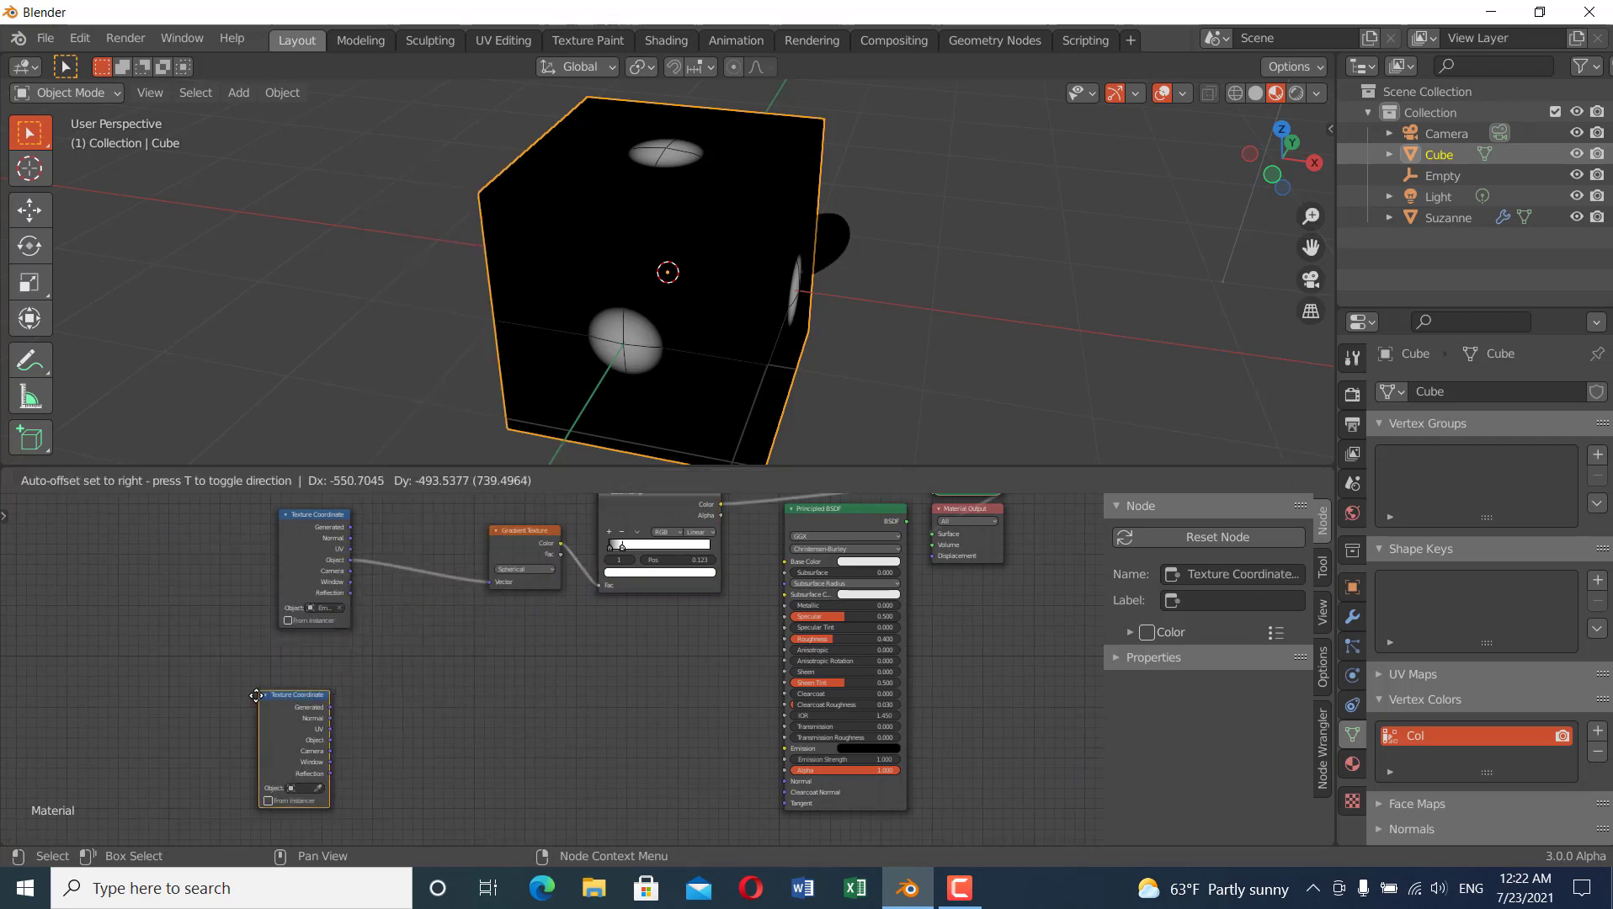
left_click(255, 695)
- Add a Noise Texture node beside the second Texture Coordinate node
scroll(418, 660, "up", 2)
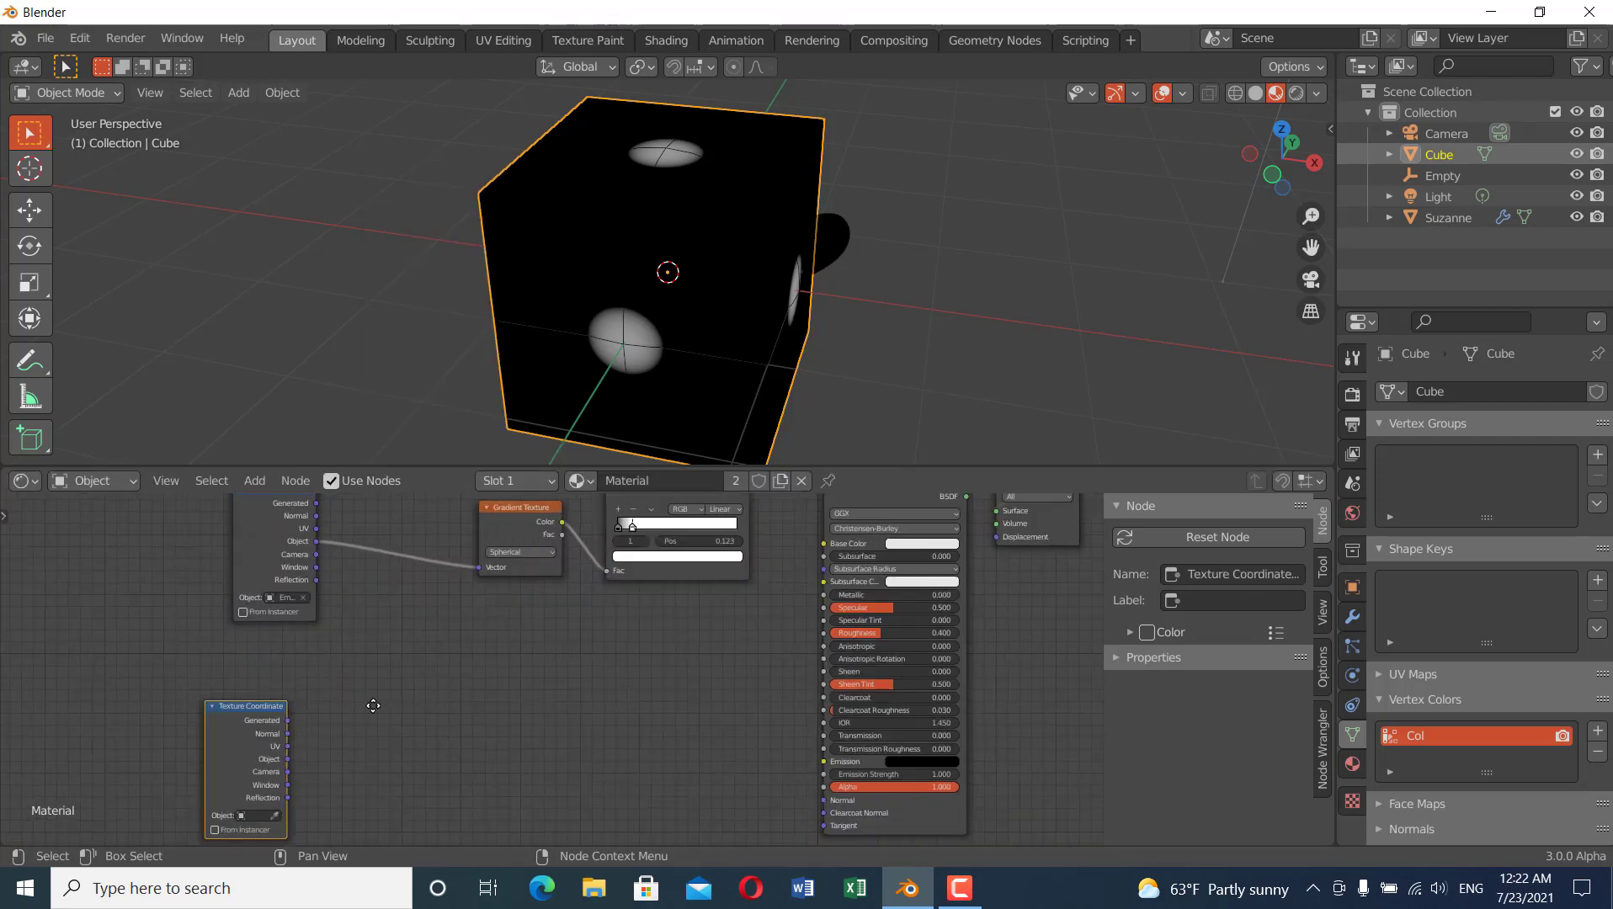
middle_click_drag(373, 705, 376, 710)
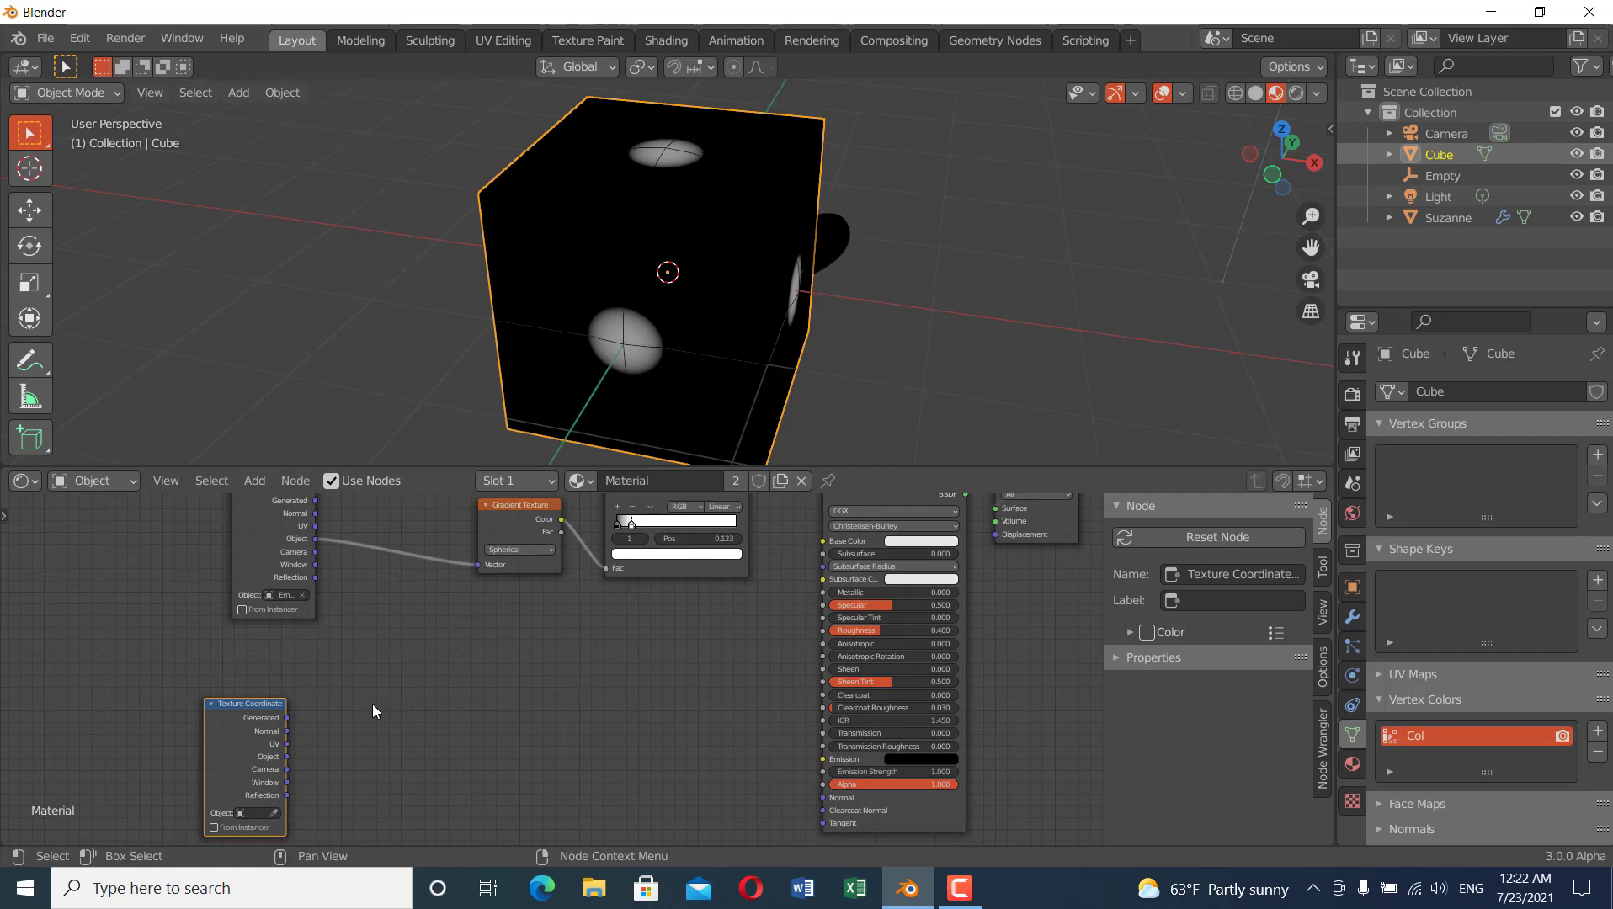
key("shift+a")
mouse_move(372, 697)
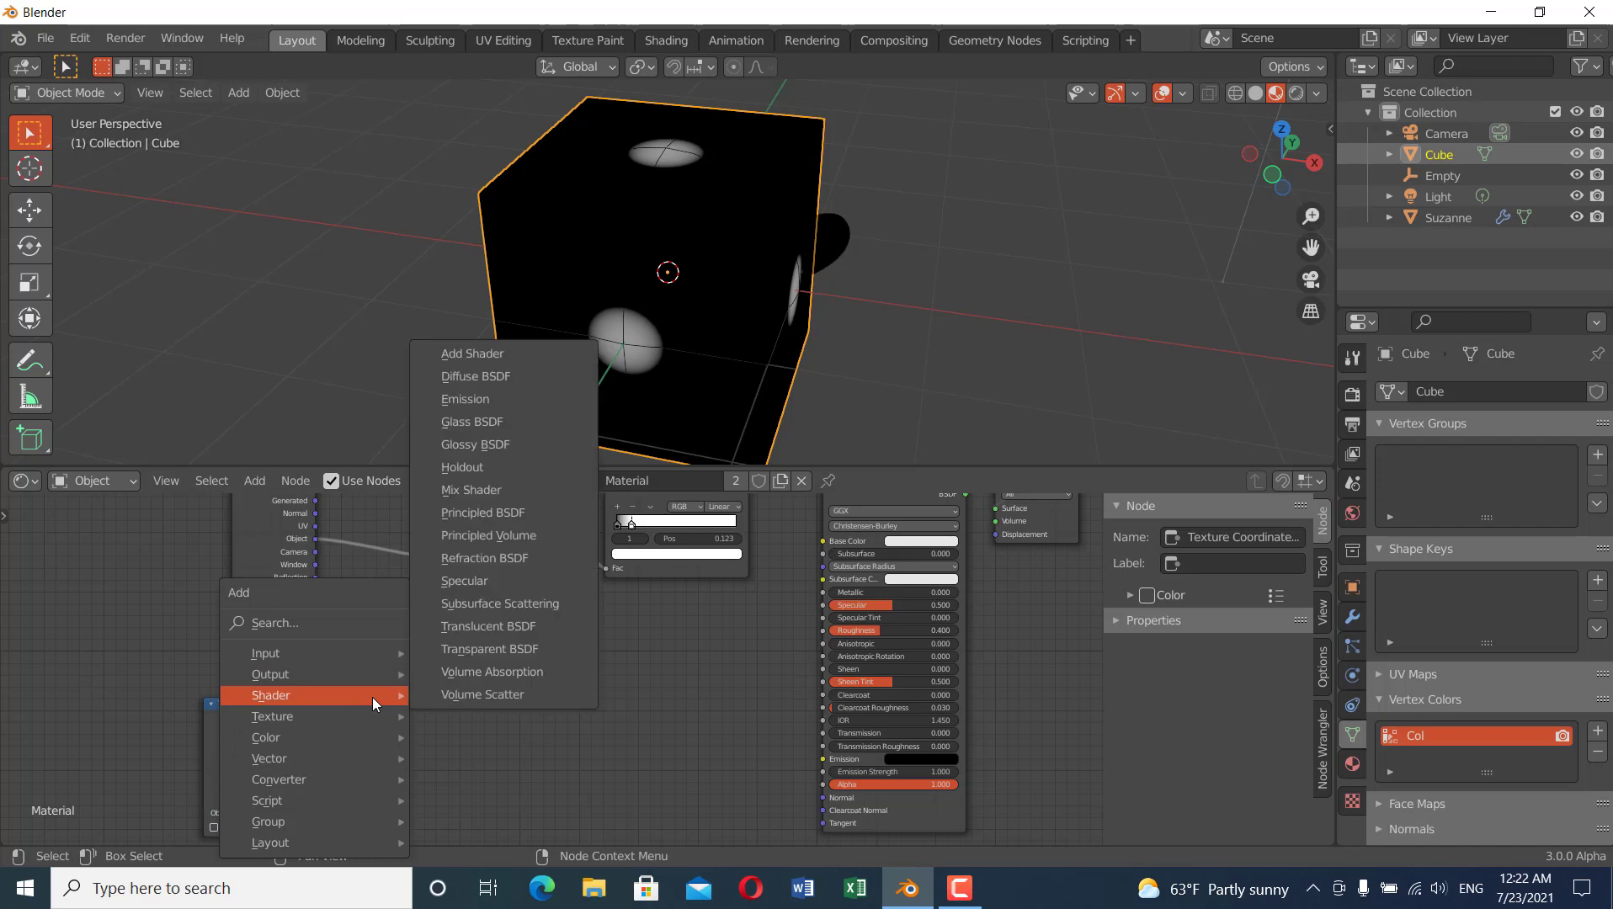
mouse_move(336, 715)
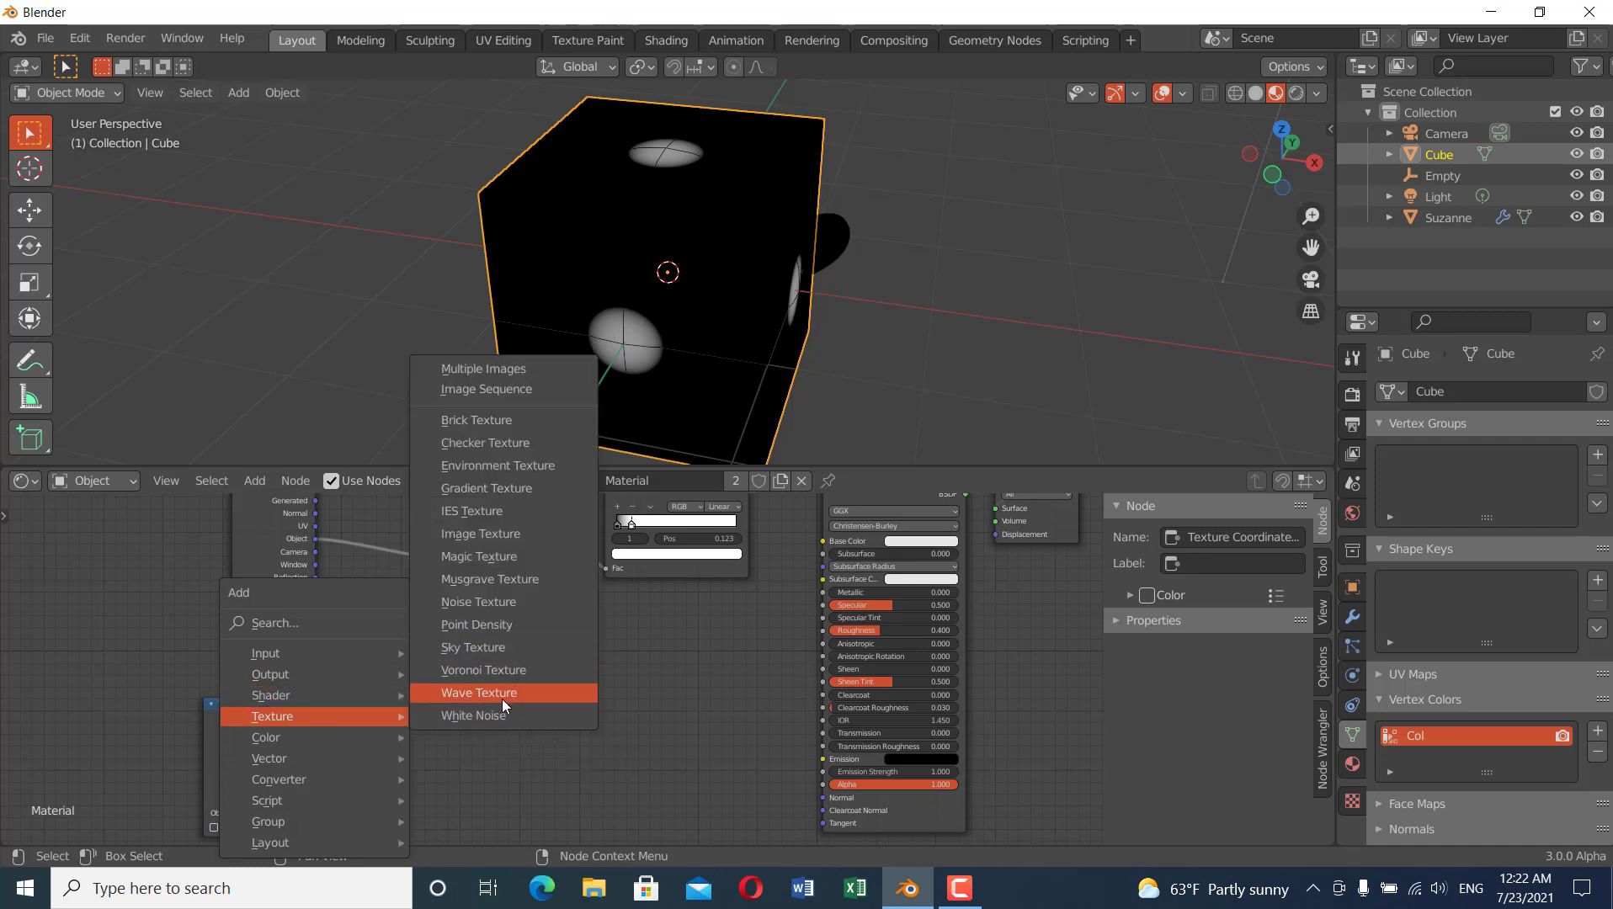
left_click(495, 604)
left_click(355, 654)
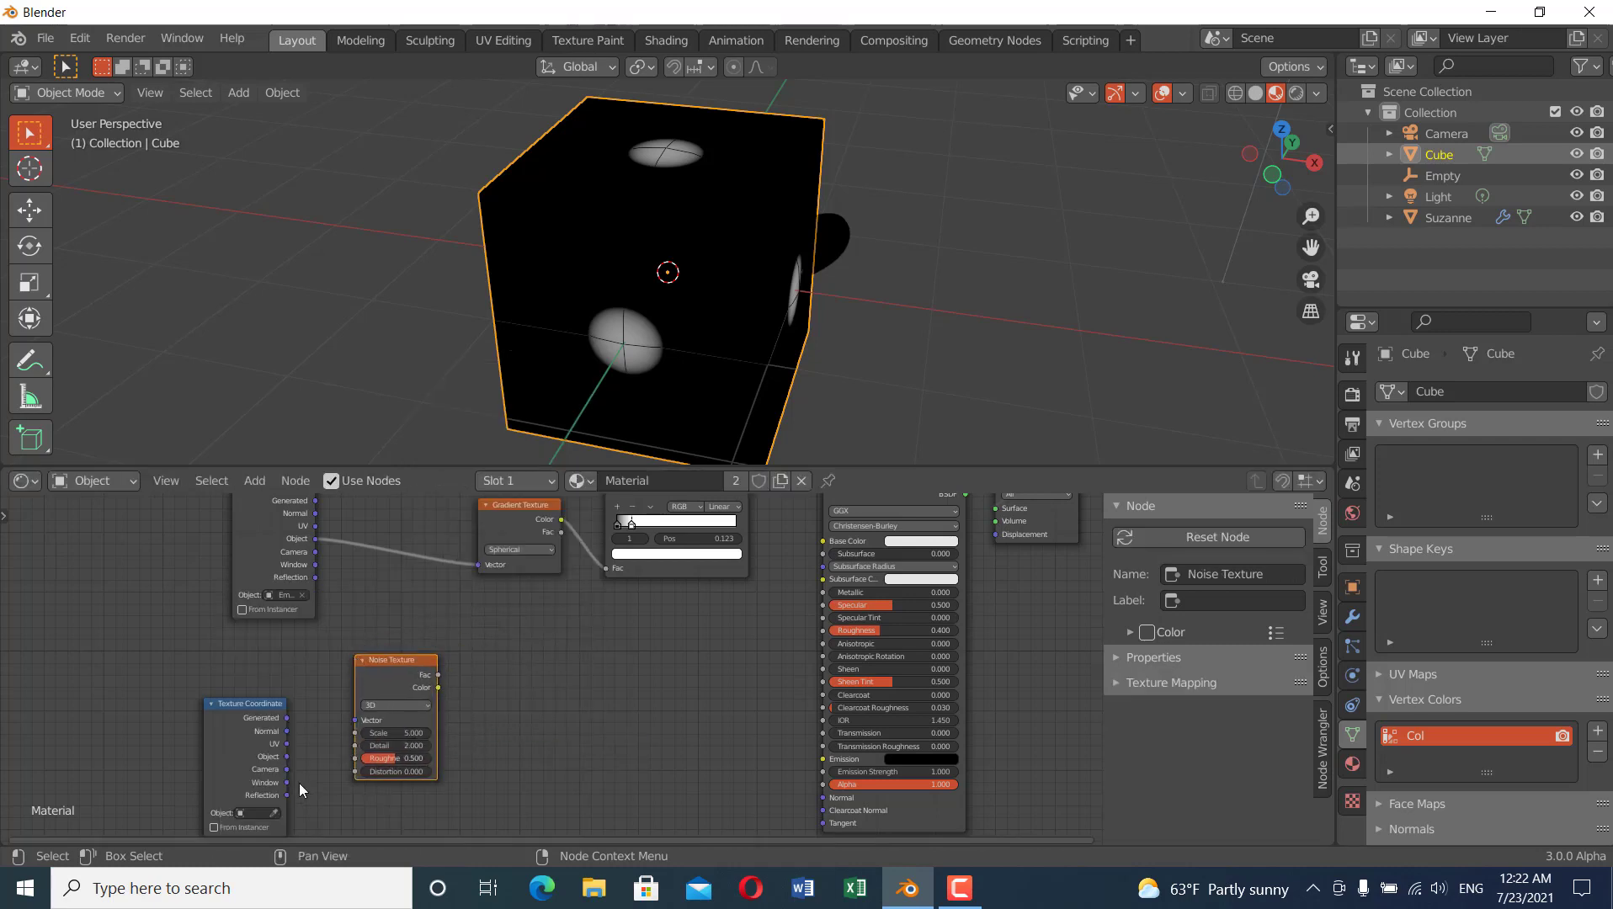
- Connect the second Texture Coordinate's Generated output to the Noise Texture's Vector input and move the noise node slightly down
scroll(299, 783, "up", 1)
middle_click_drag(273, 767, 273, 729)
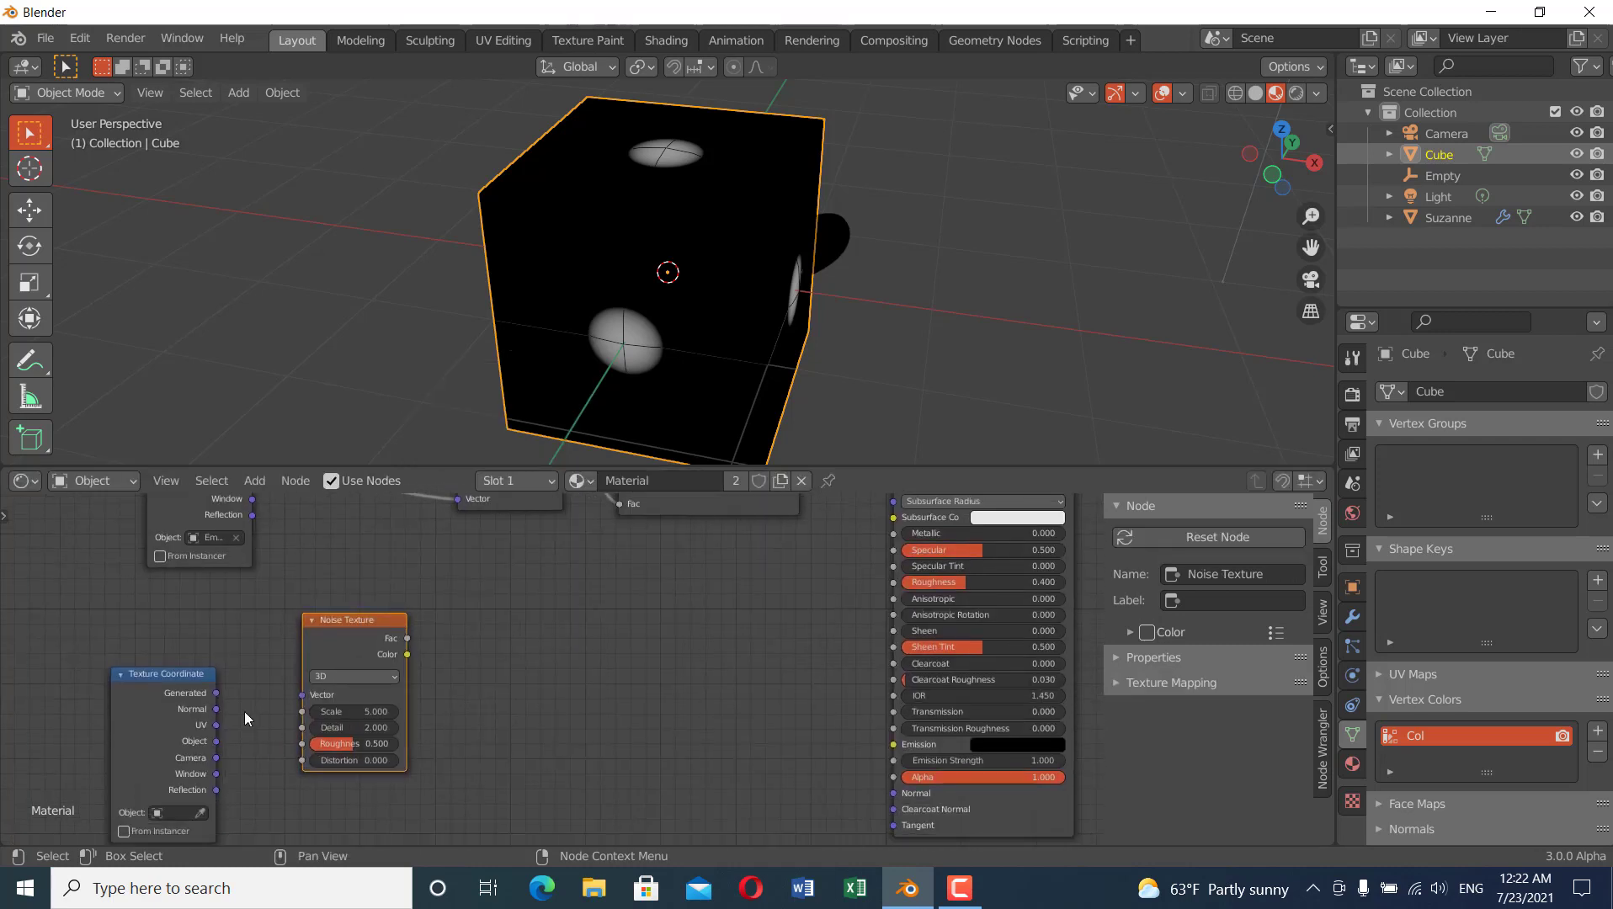
left_click_drag(218, 694, 301, 697)
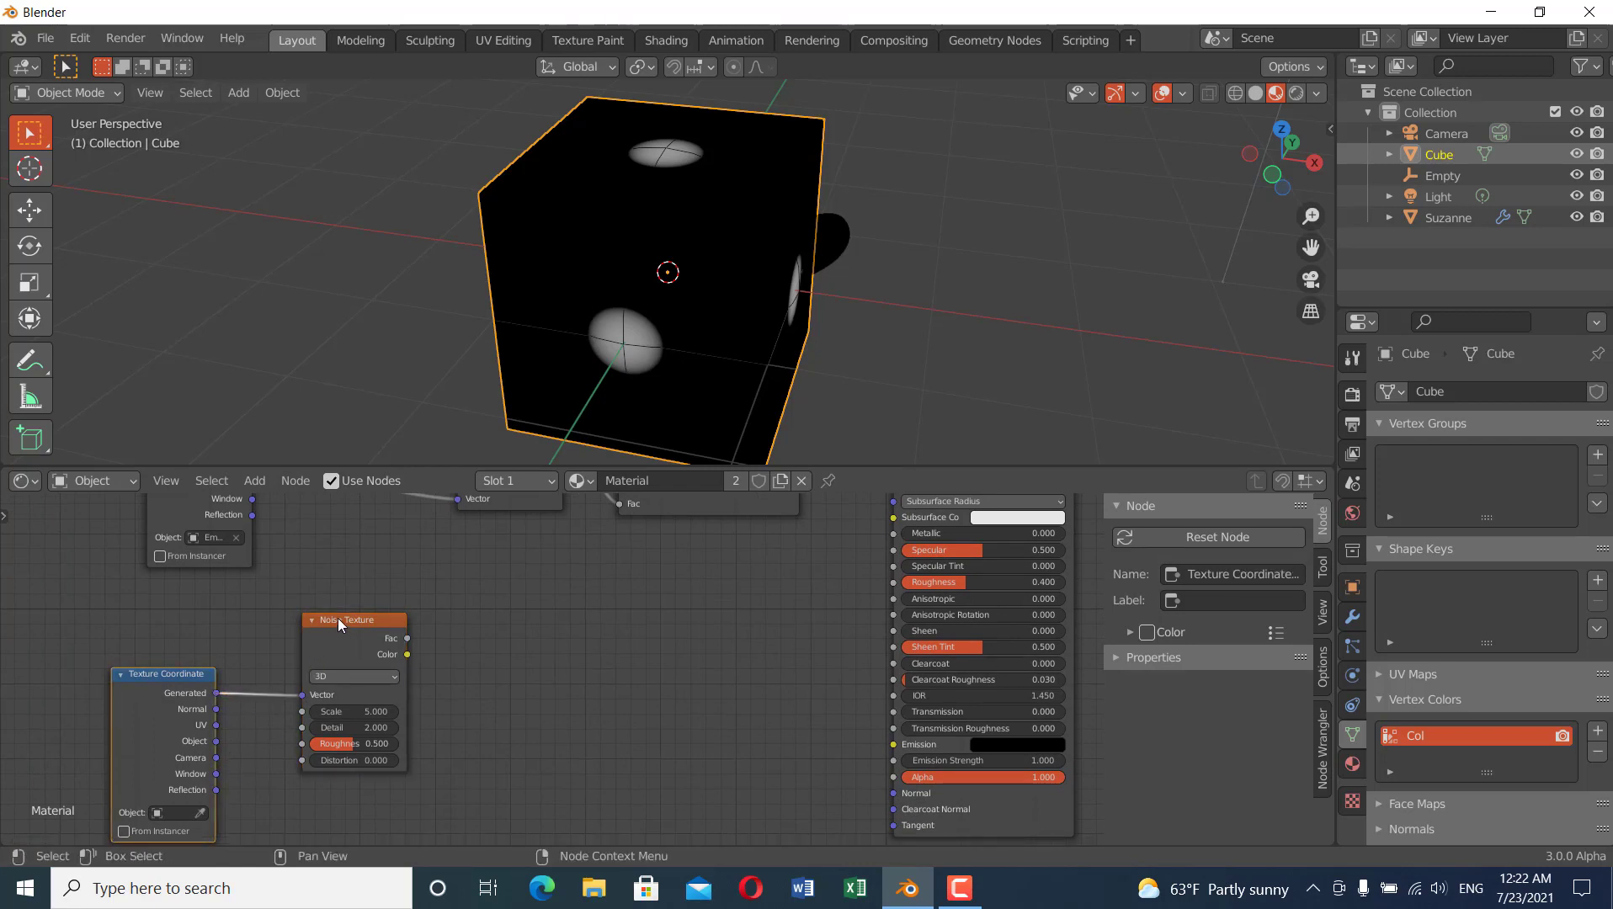
left_click_drag(335, 621, 329, 627)
scroll(439, 622, "down", 2)
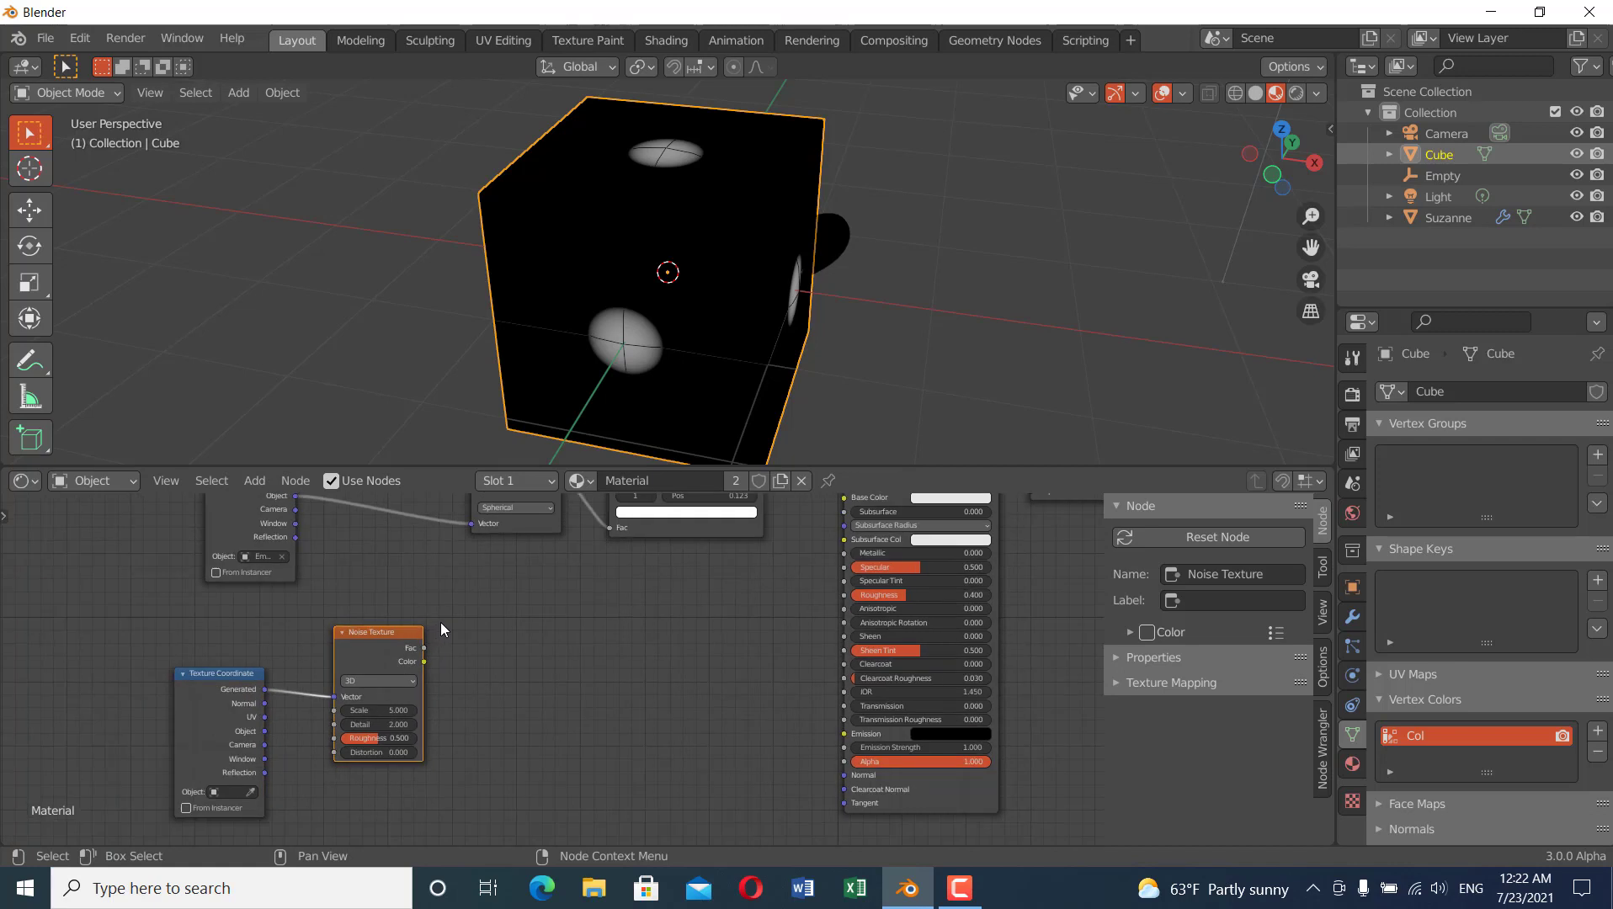
middle_click_drag(439, 622, 457, 707)
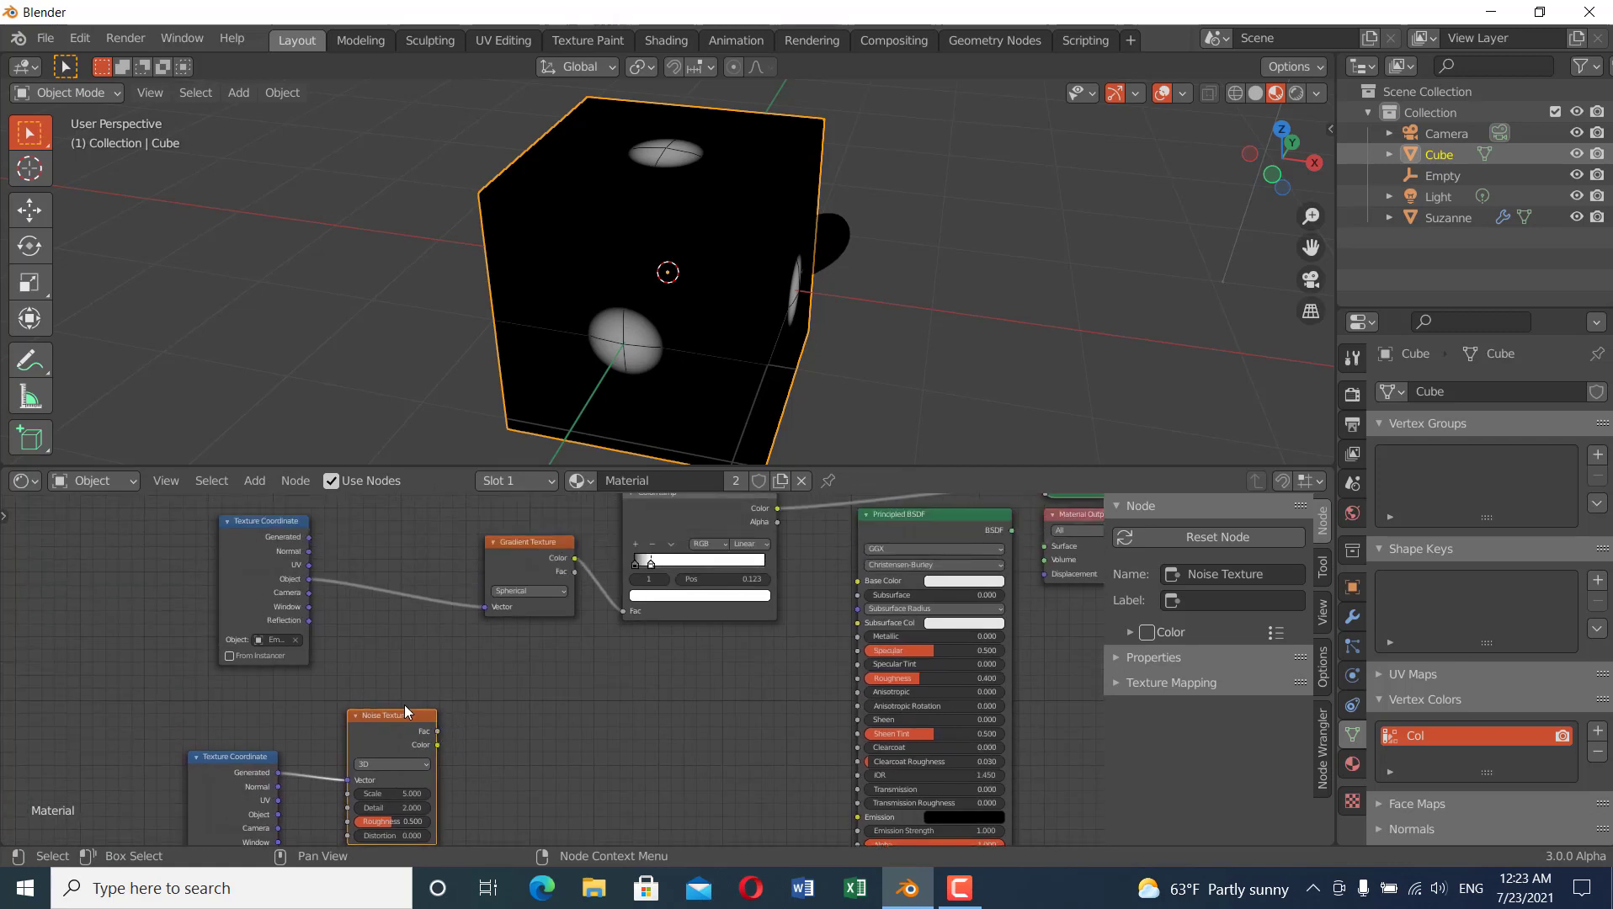
left_click_drag(404, 715, 397, 744)
- Add a MixRGB node just before the Gradient Texture, above the Noise Texture
key("shift+a")
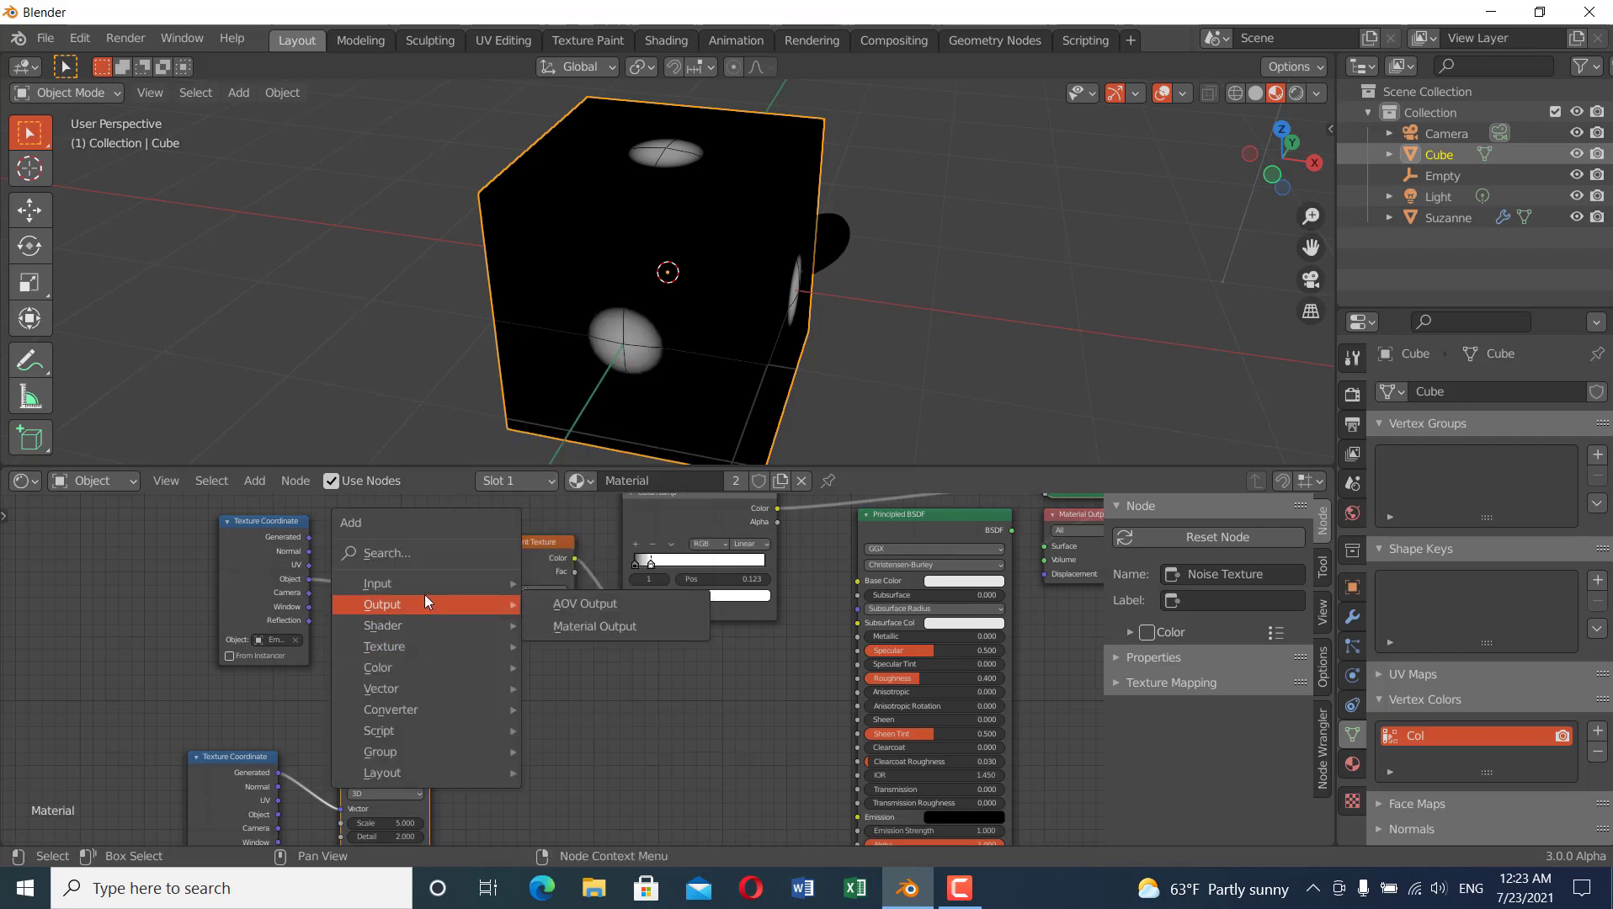
mouse_move(421, 585)
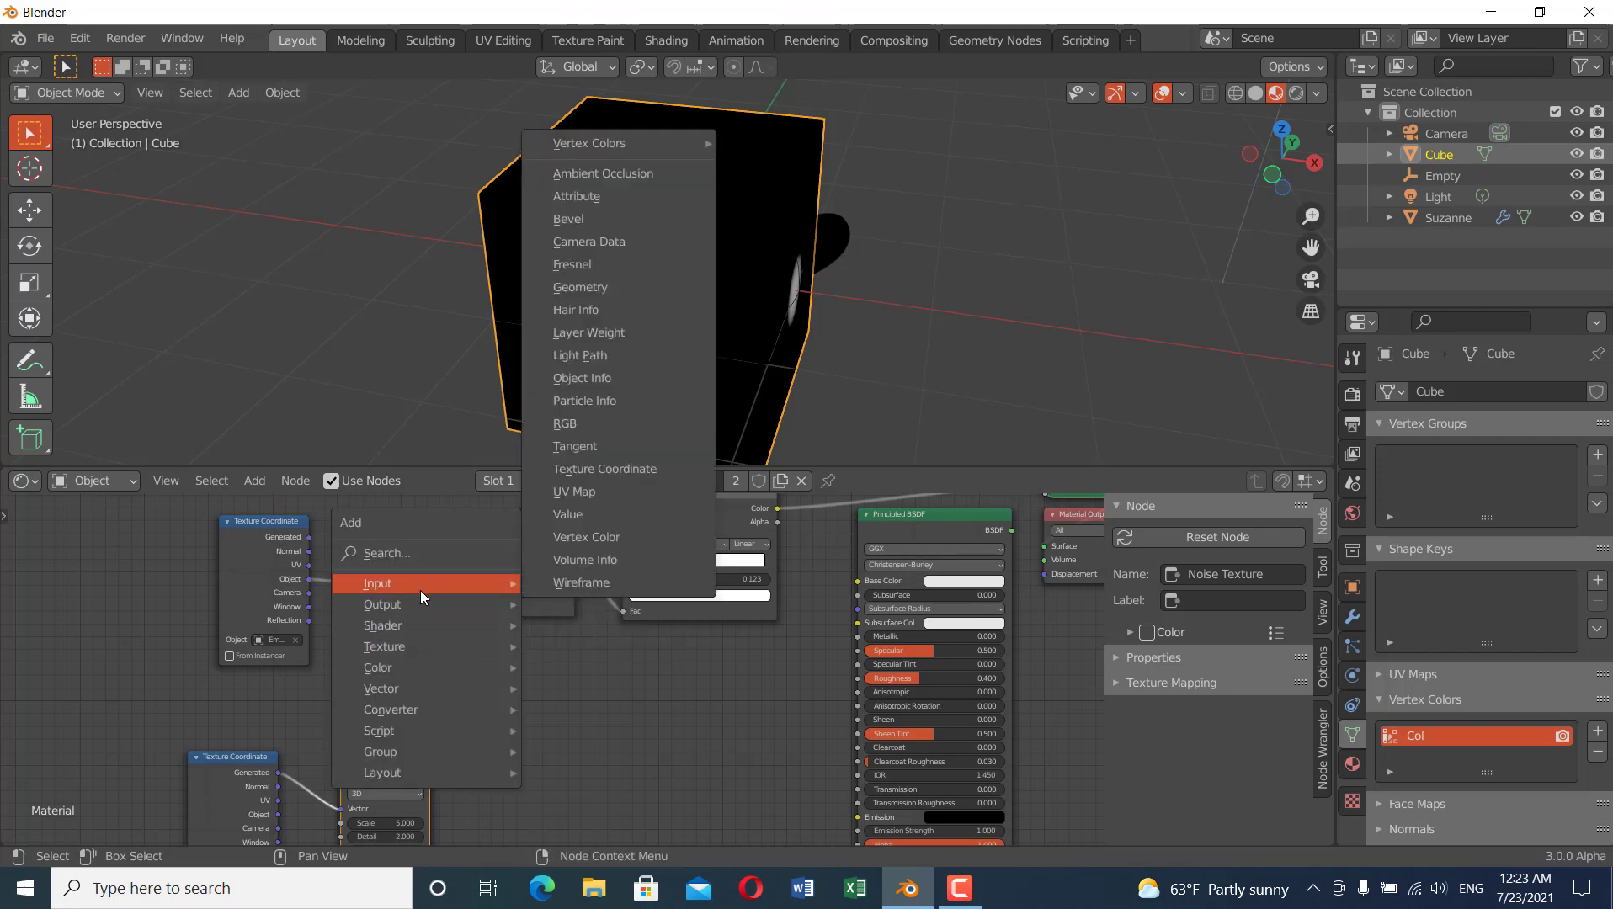
mouse_move(408, 670)
left_click(576, 780)
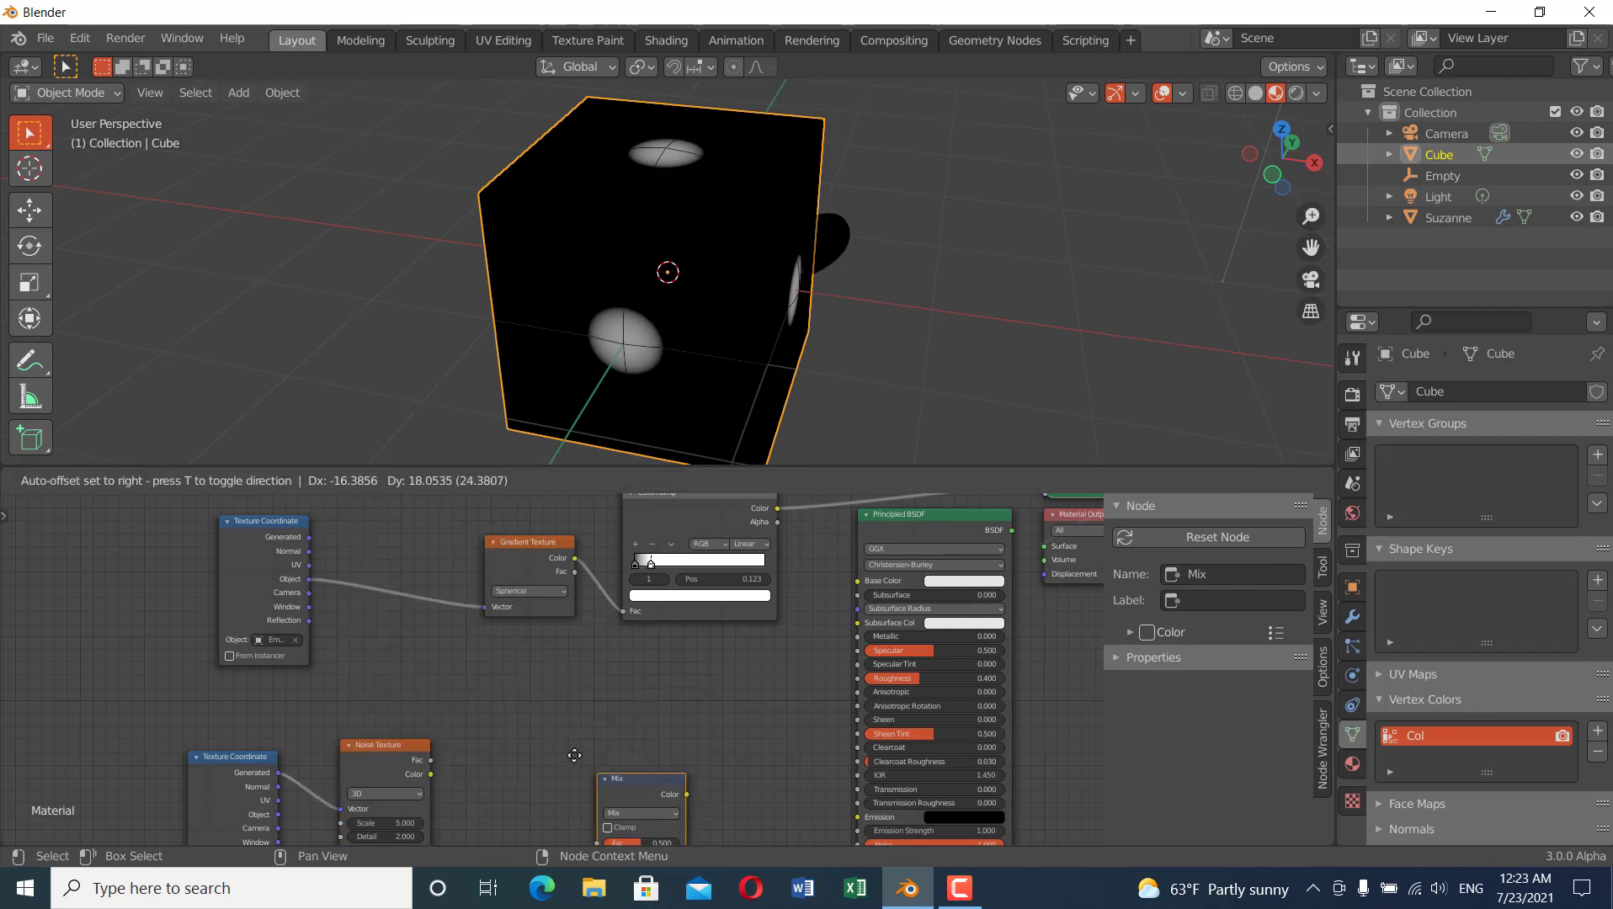
left_click(411, 669)
left_click_drag(430, 623, 433, 617)
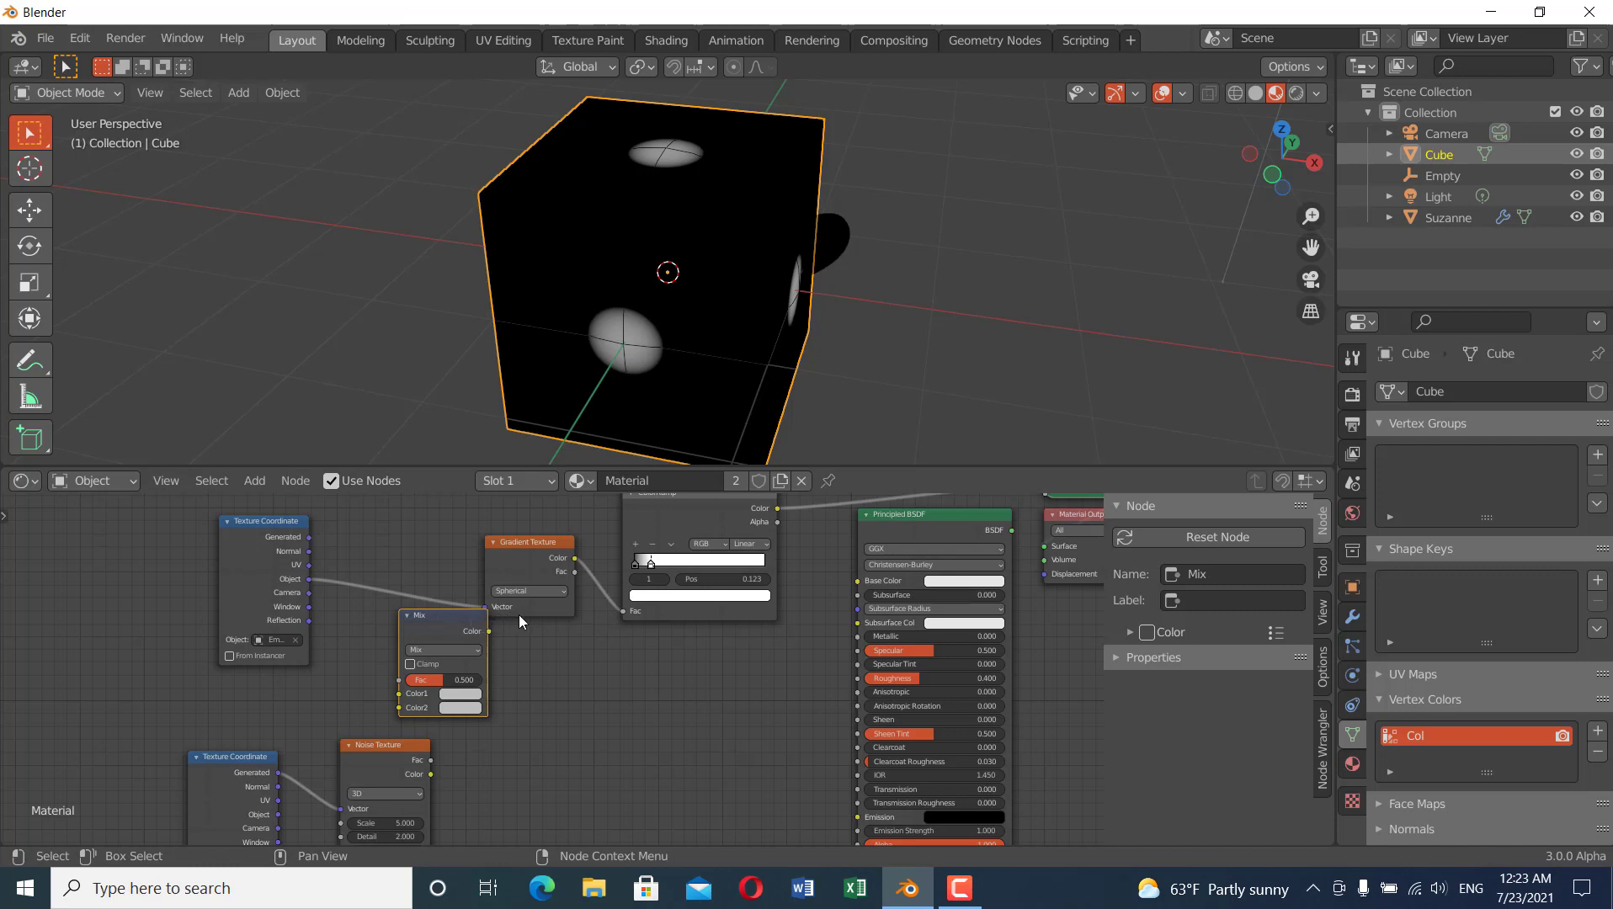
- Connect the Empty-based Texture Coordinate's Object output to the Mix node's Color1 and the Noise Texture to Color2
left_click(960, 888)
left_click_drag(309, 581, 326, 588)
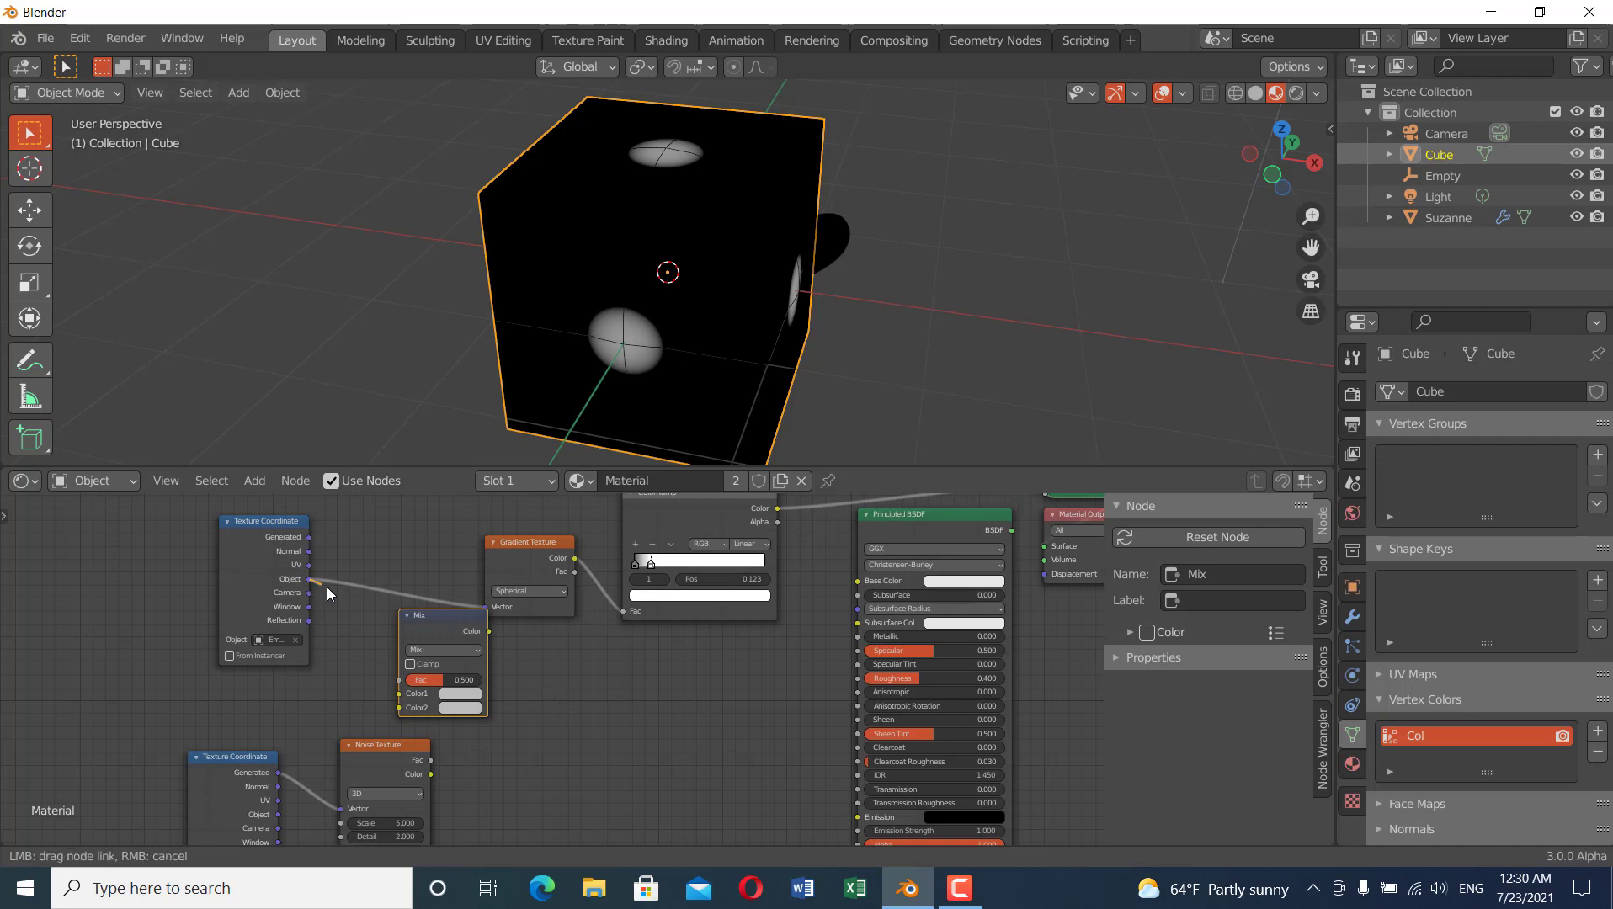
left_click_drag(359, 641, 399, 694)
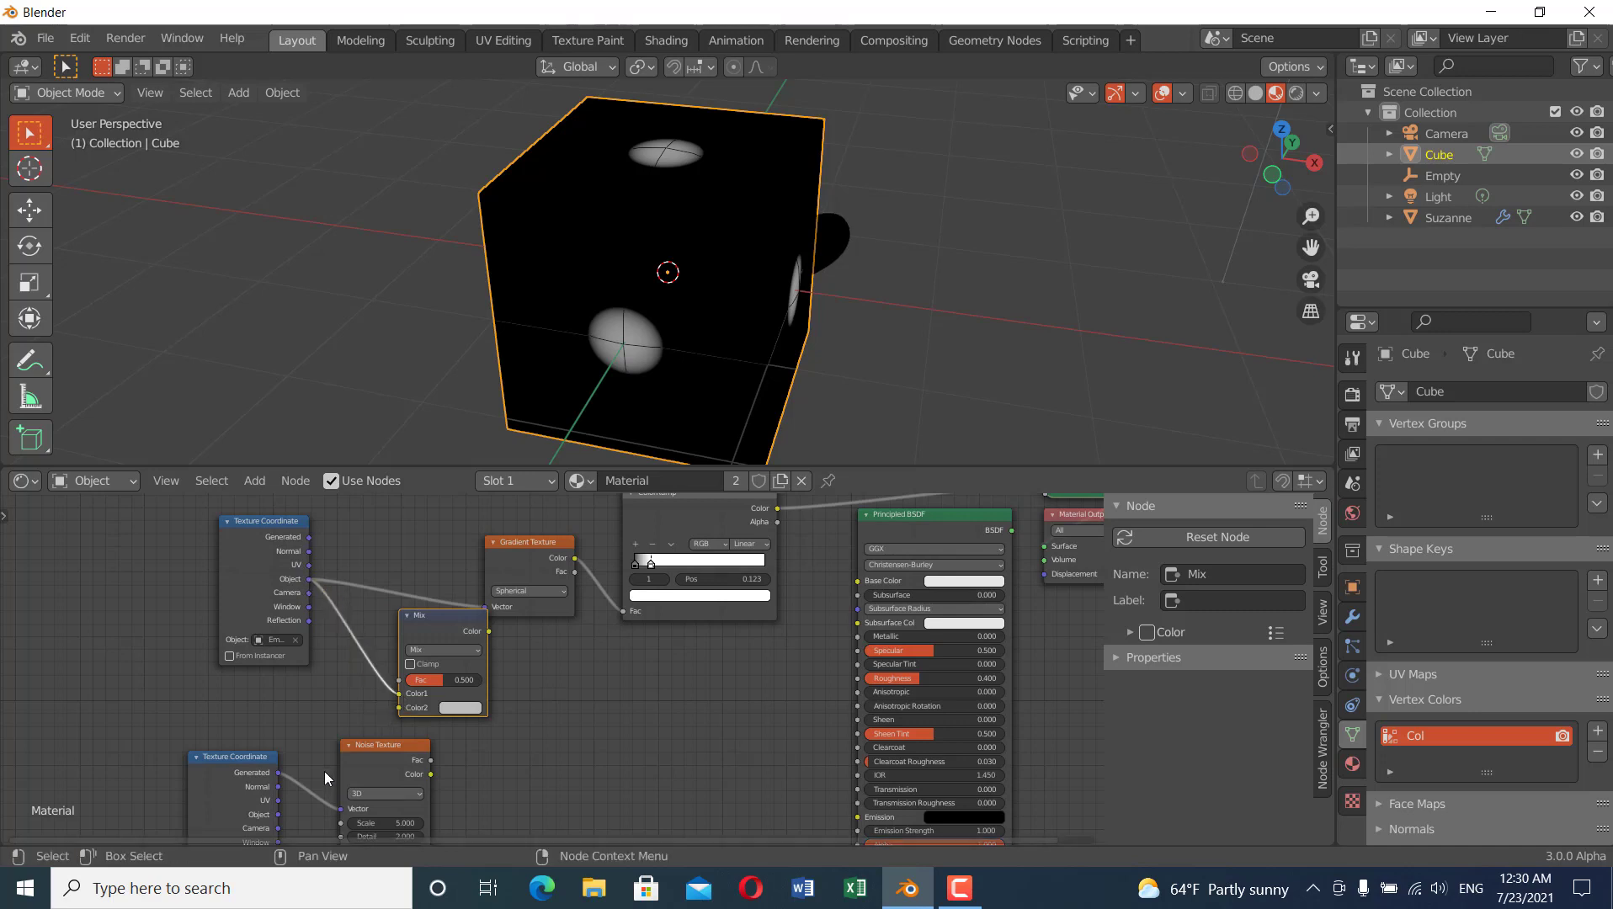
left_click_drag(377, 753, 400, 707)
- Set the Mix node's blending mode to Overlay and feed its Color output into the Gradient Texture's Vector input
left_click(455, 651)
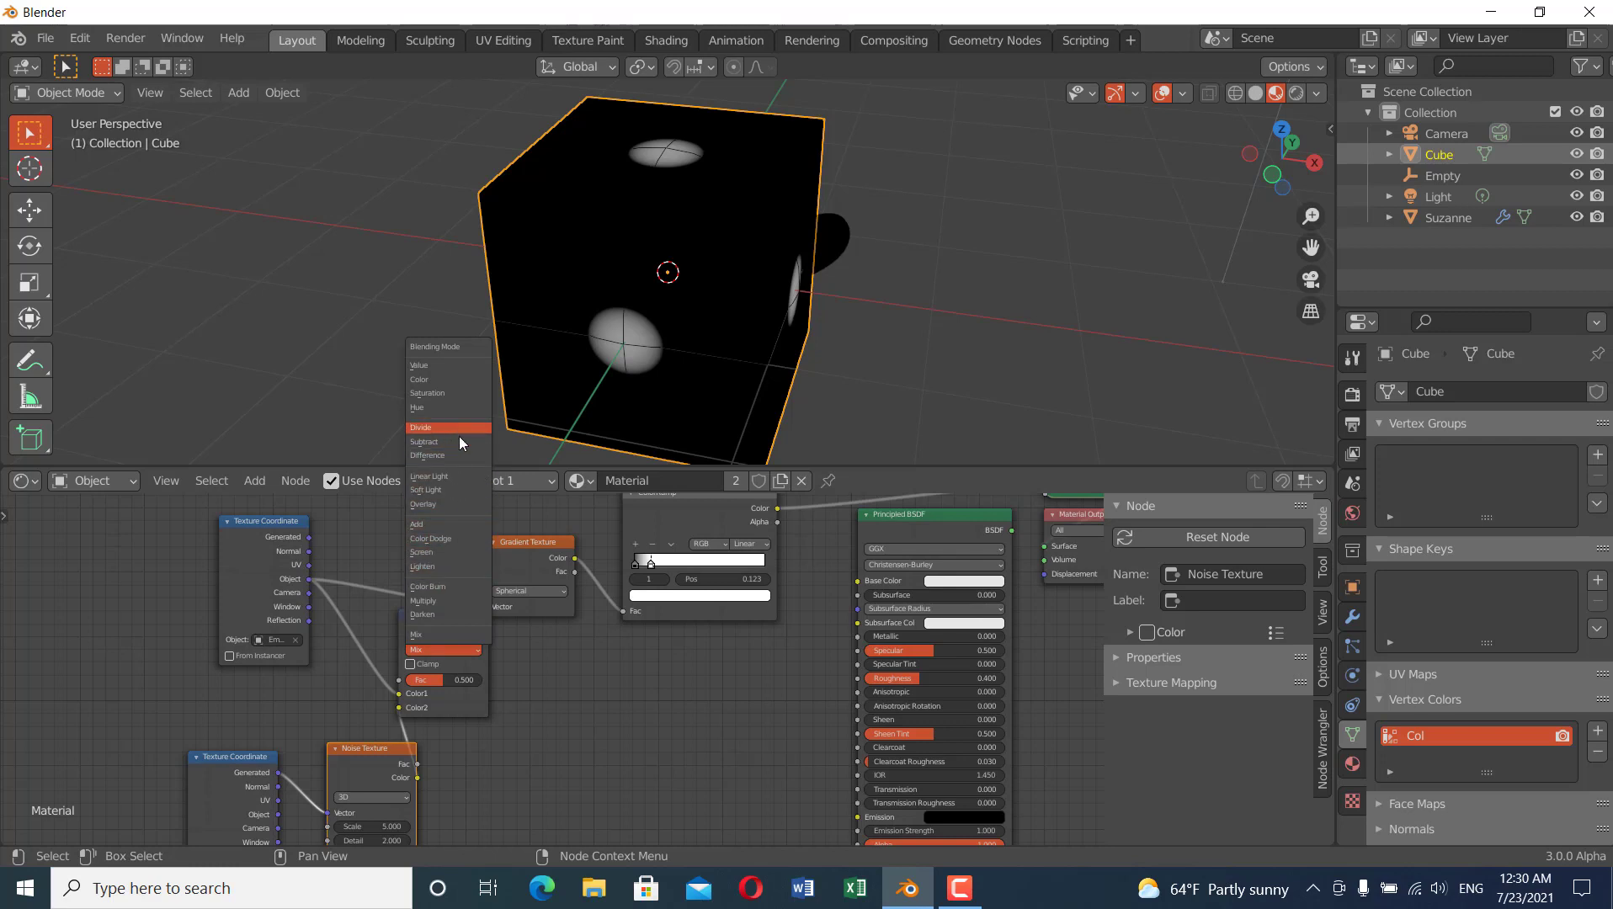
left_click(445, 505)
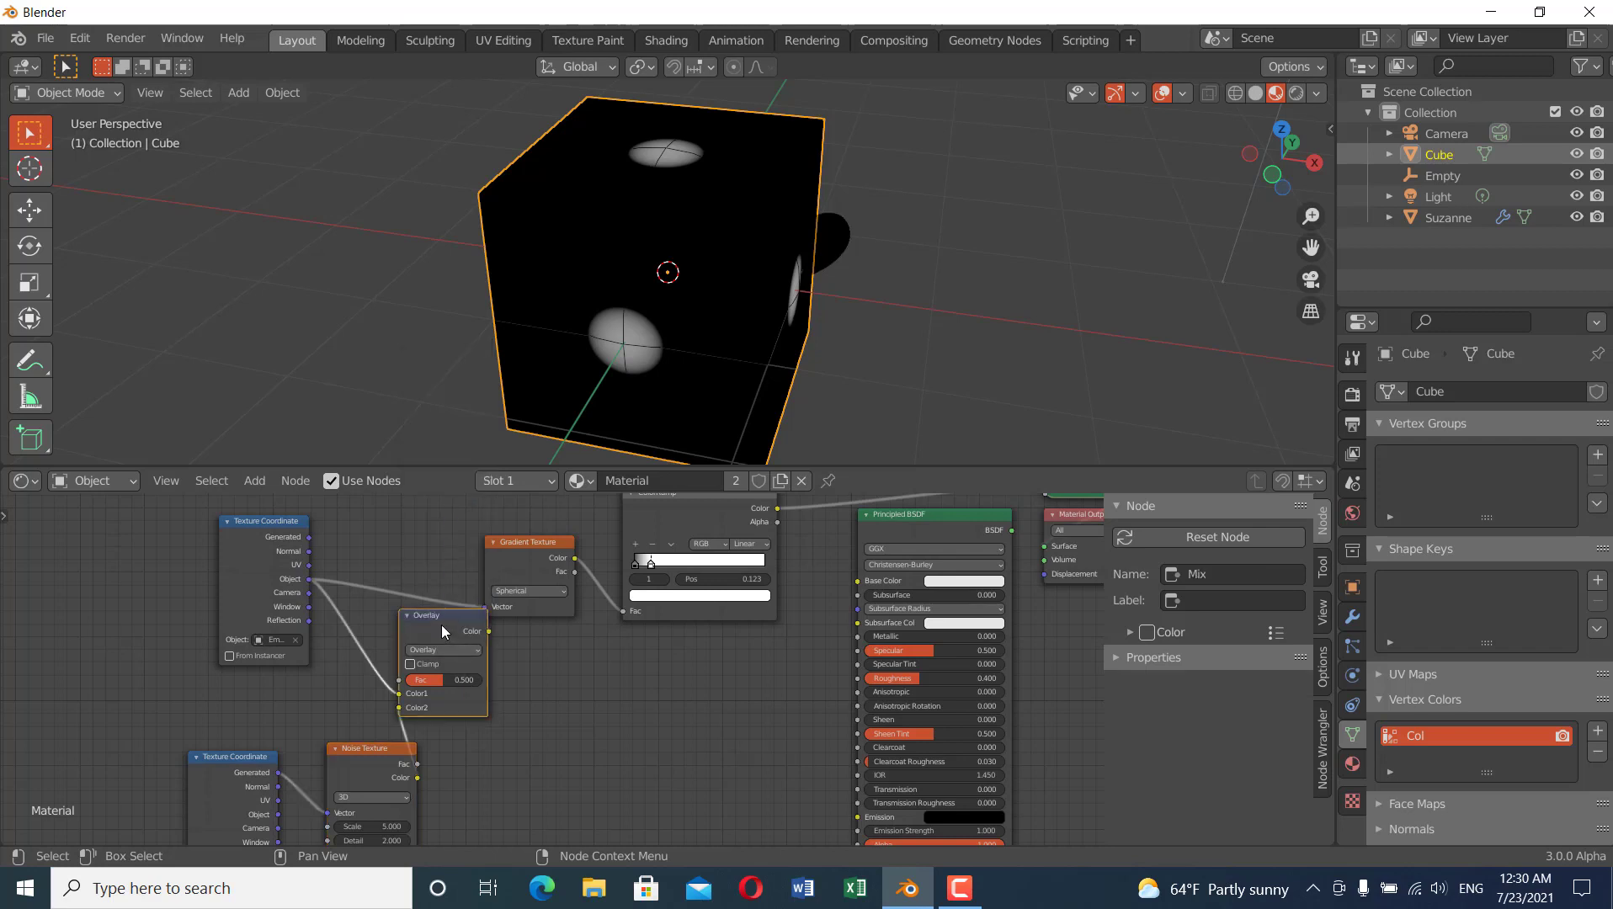
mouse_move(441, 625)
left_mouse_down()
mouse_move(397, 622)
mouse_move(453, 639)
left_mouse_up()
left_click_drag(455, 617, 485, 607)
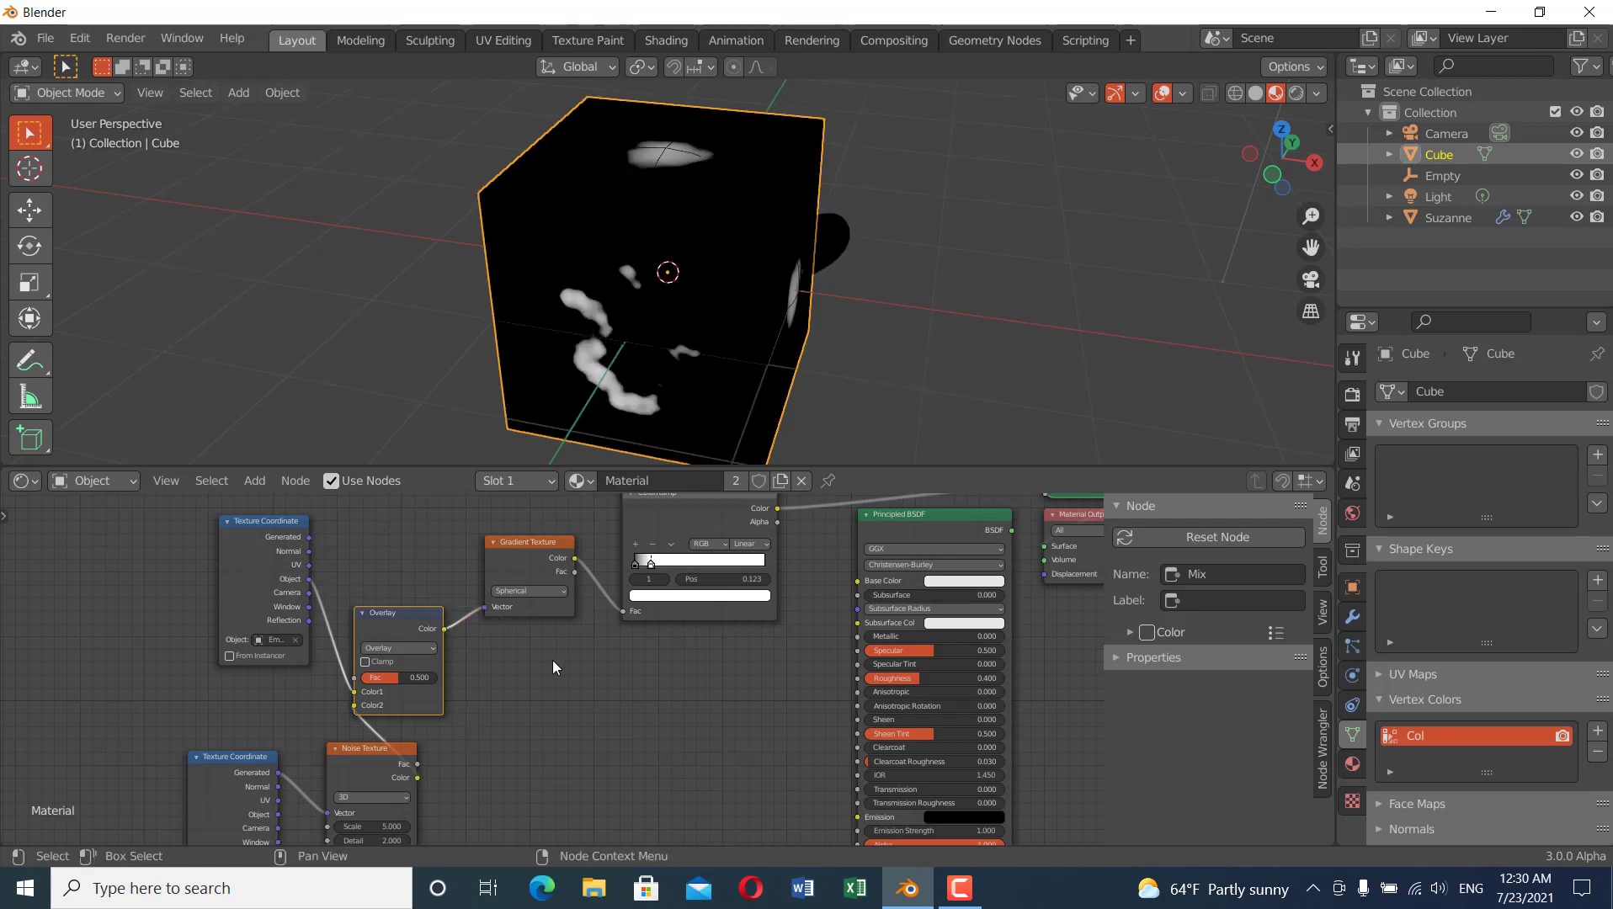
- Try scaling the Empty to preview the noise-distorted gradient spreading over the cube
left_click(1444, 179)
key("s")
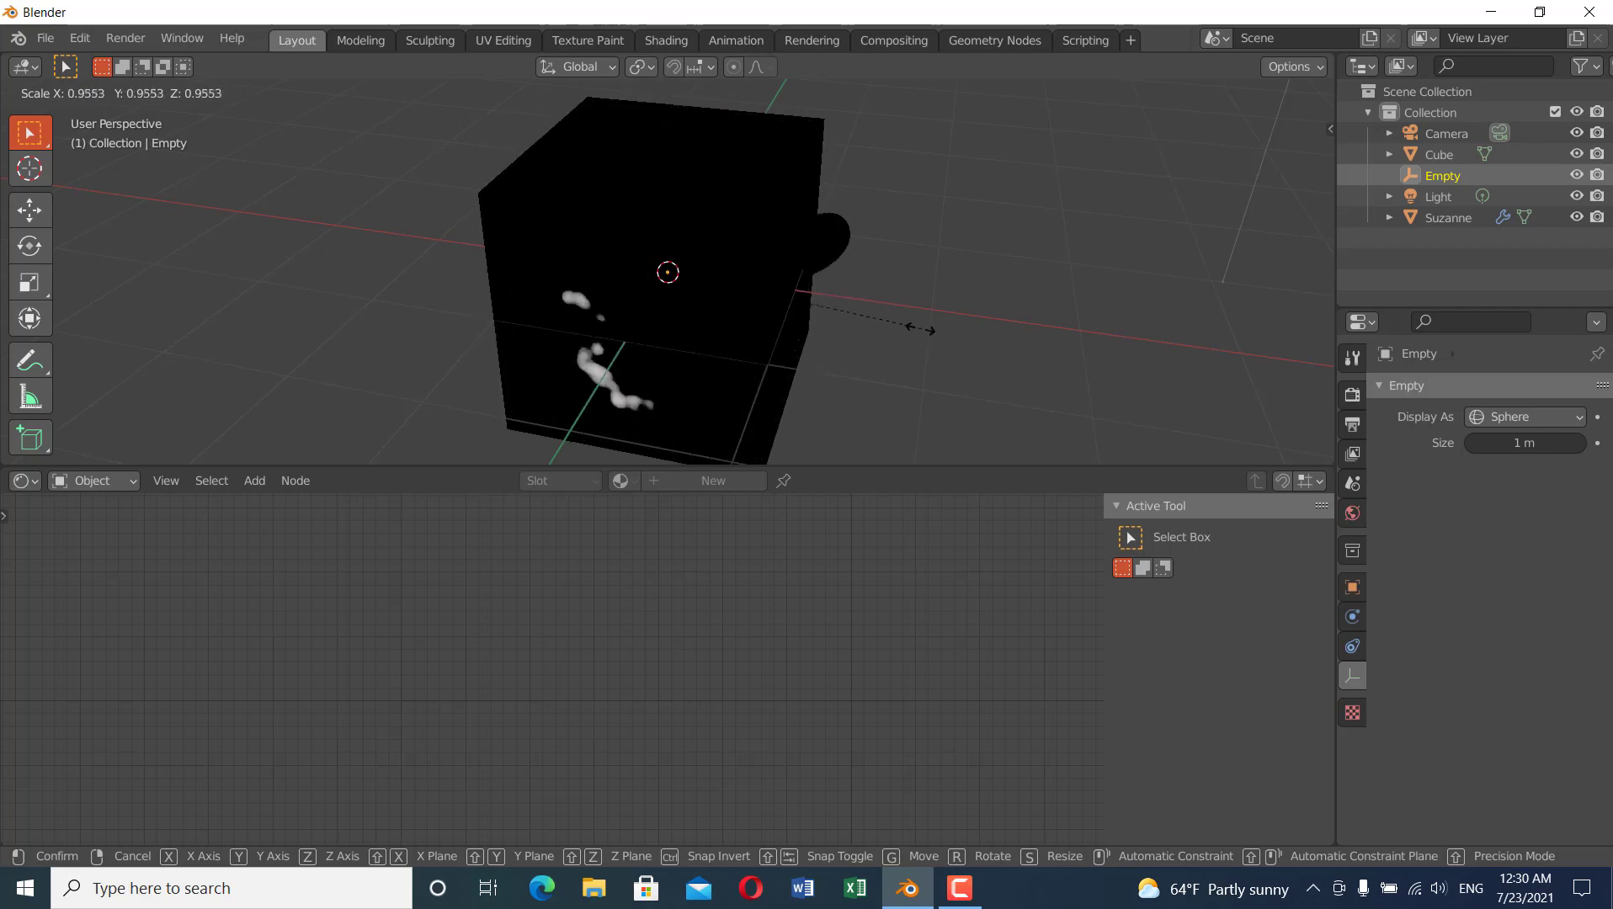
left_click(1005, 321)
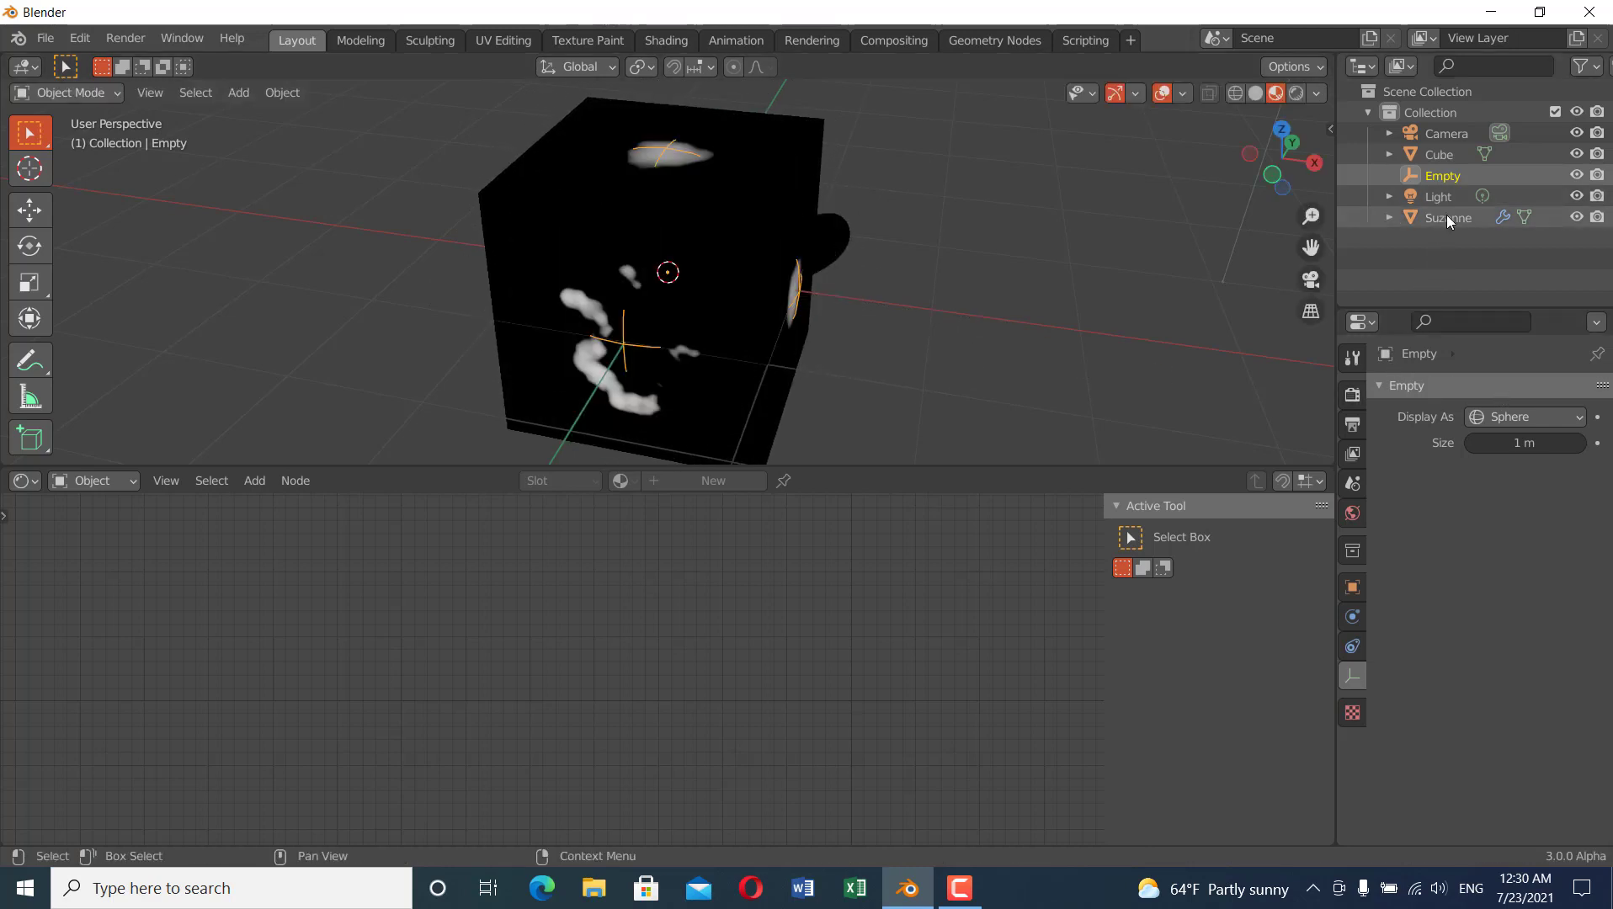
- Reselect the cube and add a second ColorRamp node below the existing one
left_click(818, 154)
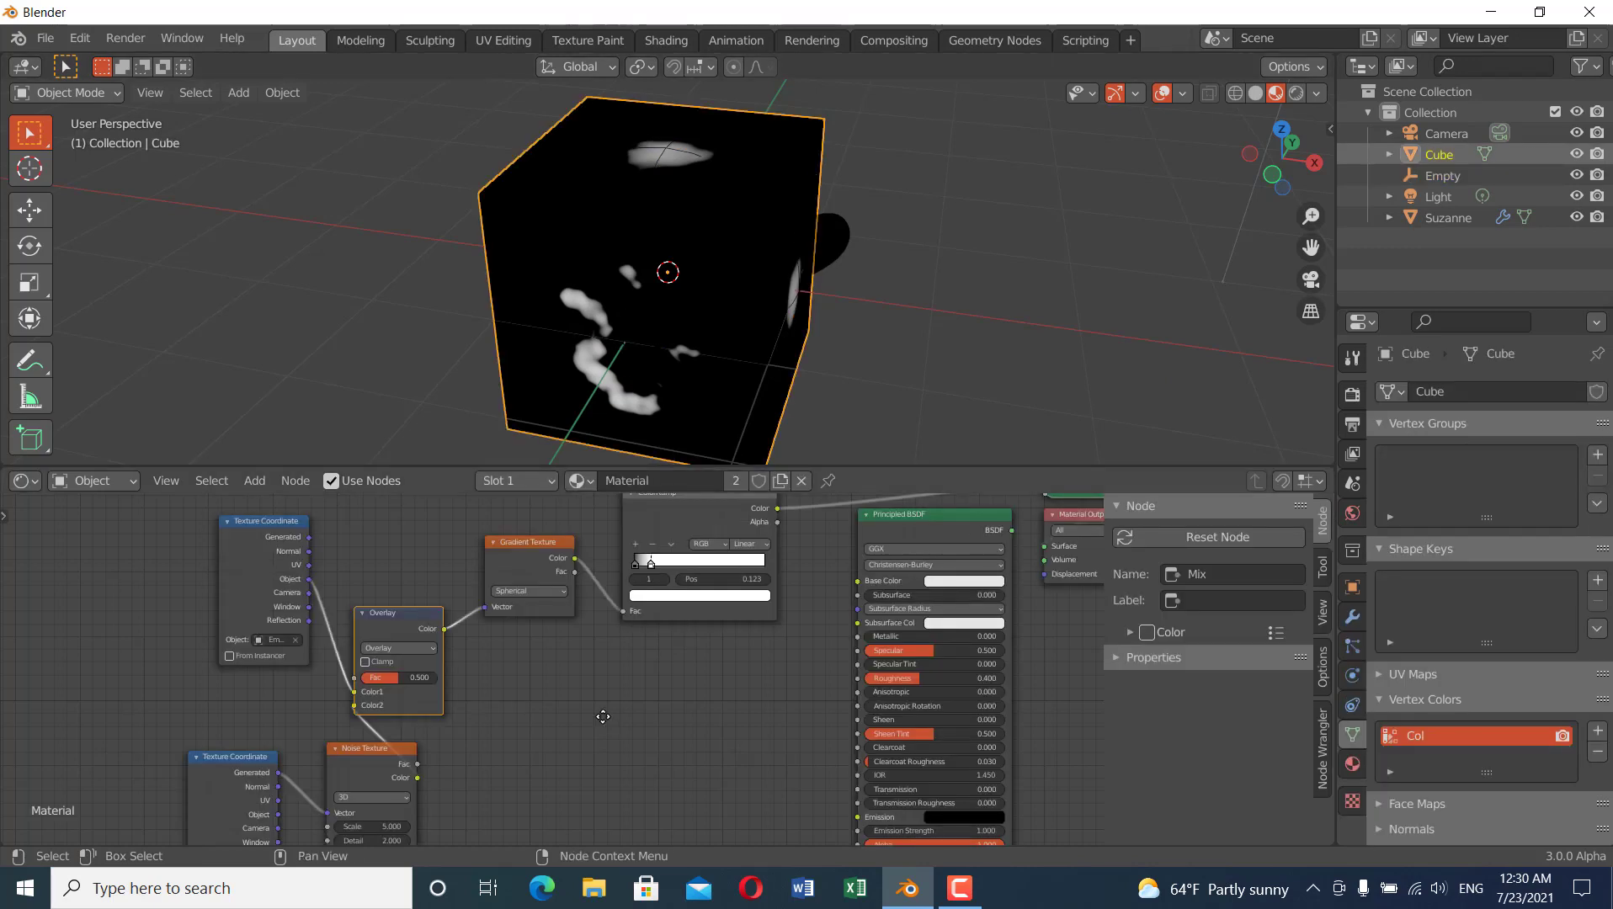
scroll(602, 716, "down", 2)
left_click_drag(657, 560, 655, 566)
key("shift+a")
mouse_move(665, 742)
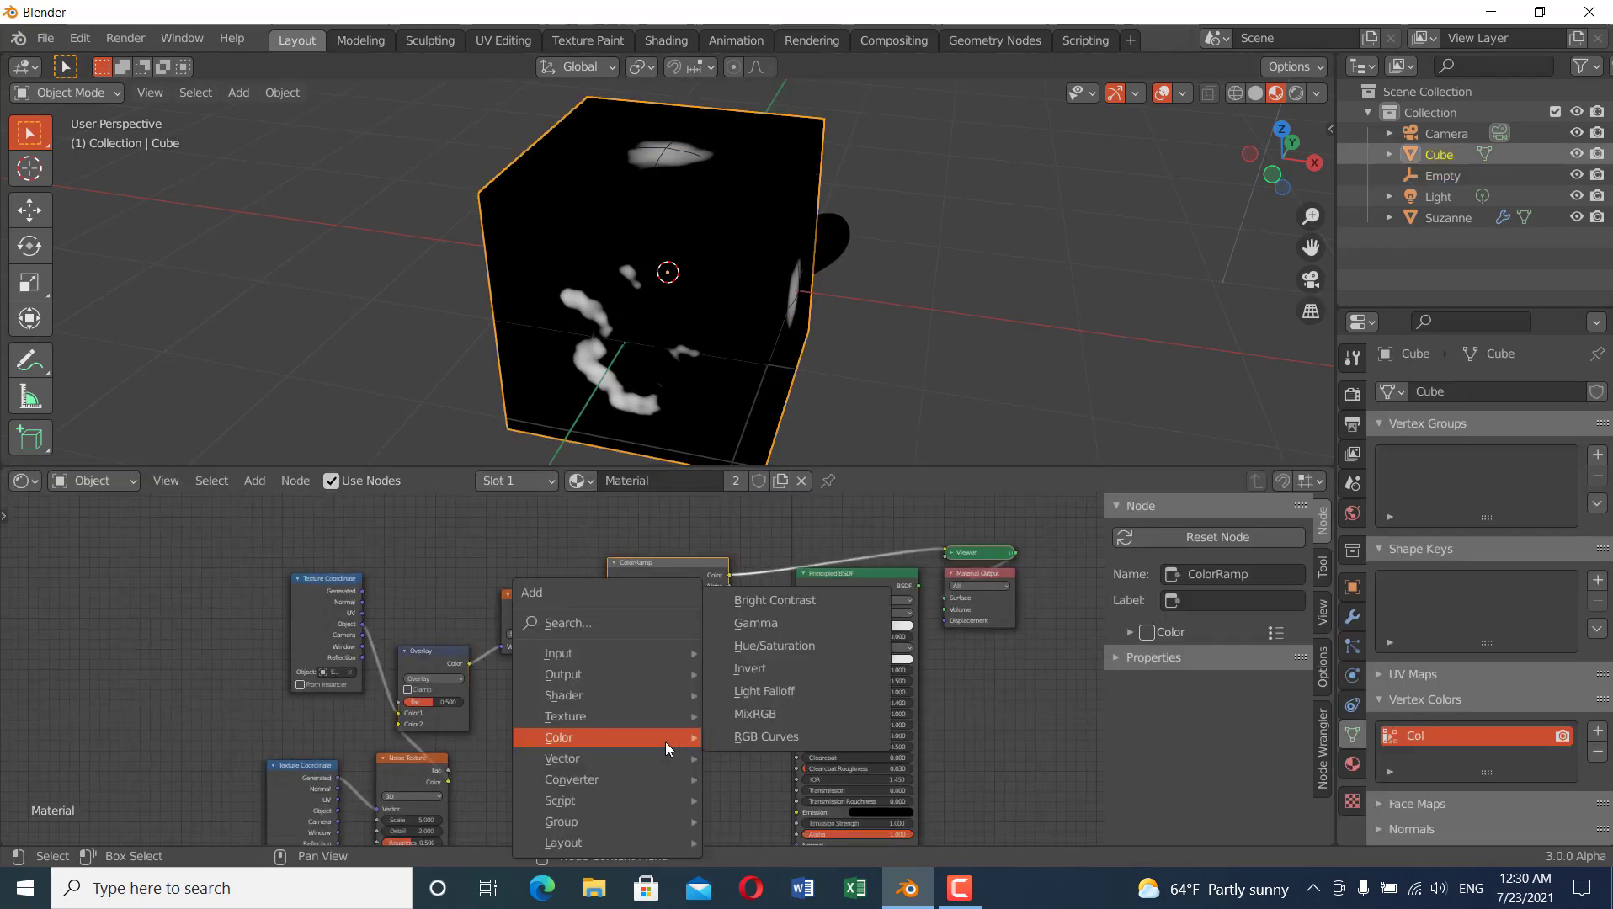
mouse_move(655, 773)
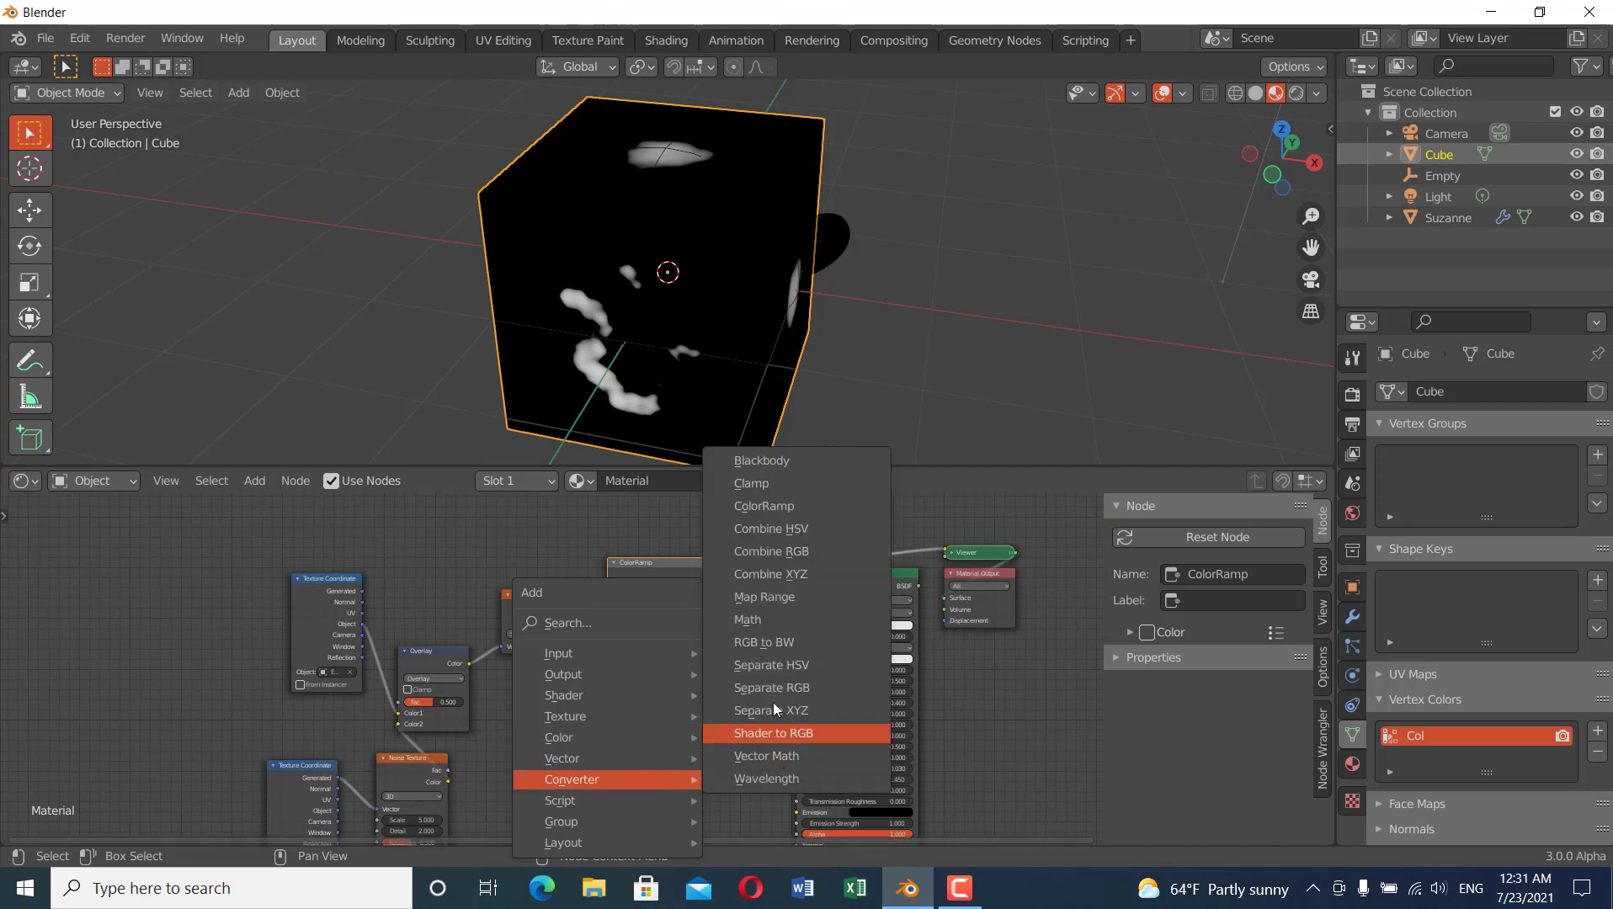
left_click(766, 507)
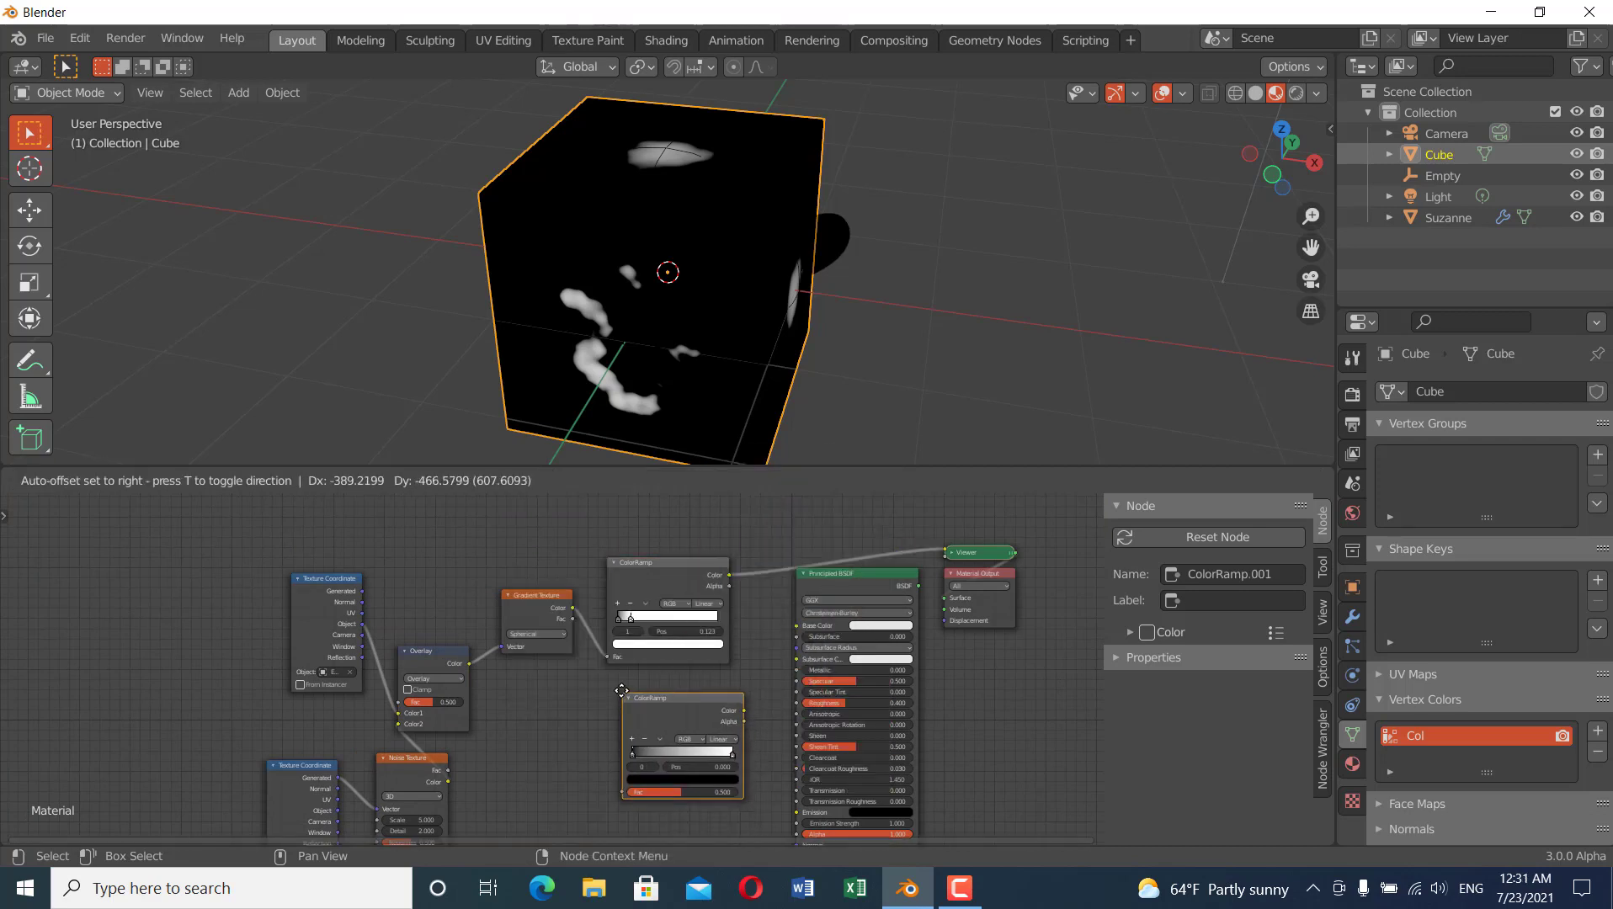
left_click(621, 690)
scroll(621, 692, "up", 1)
scroll(620, 696, "up", 1)
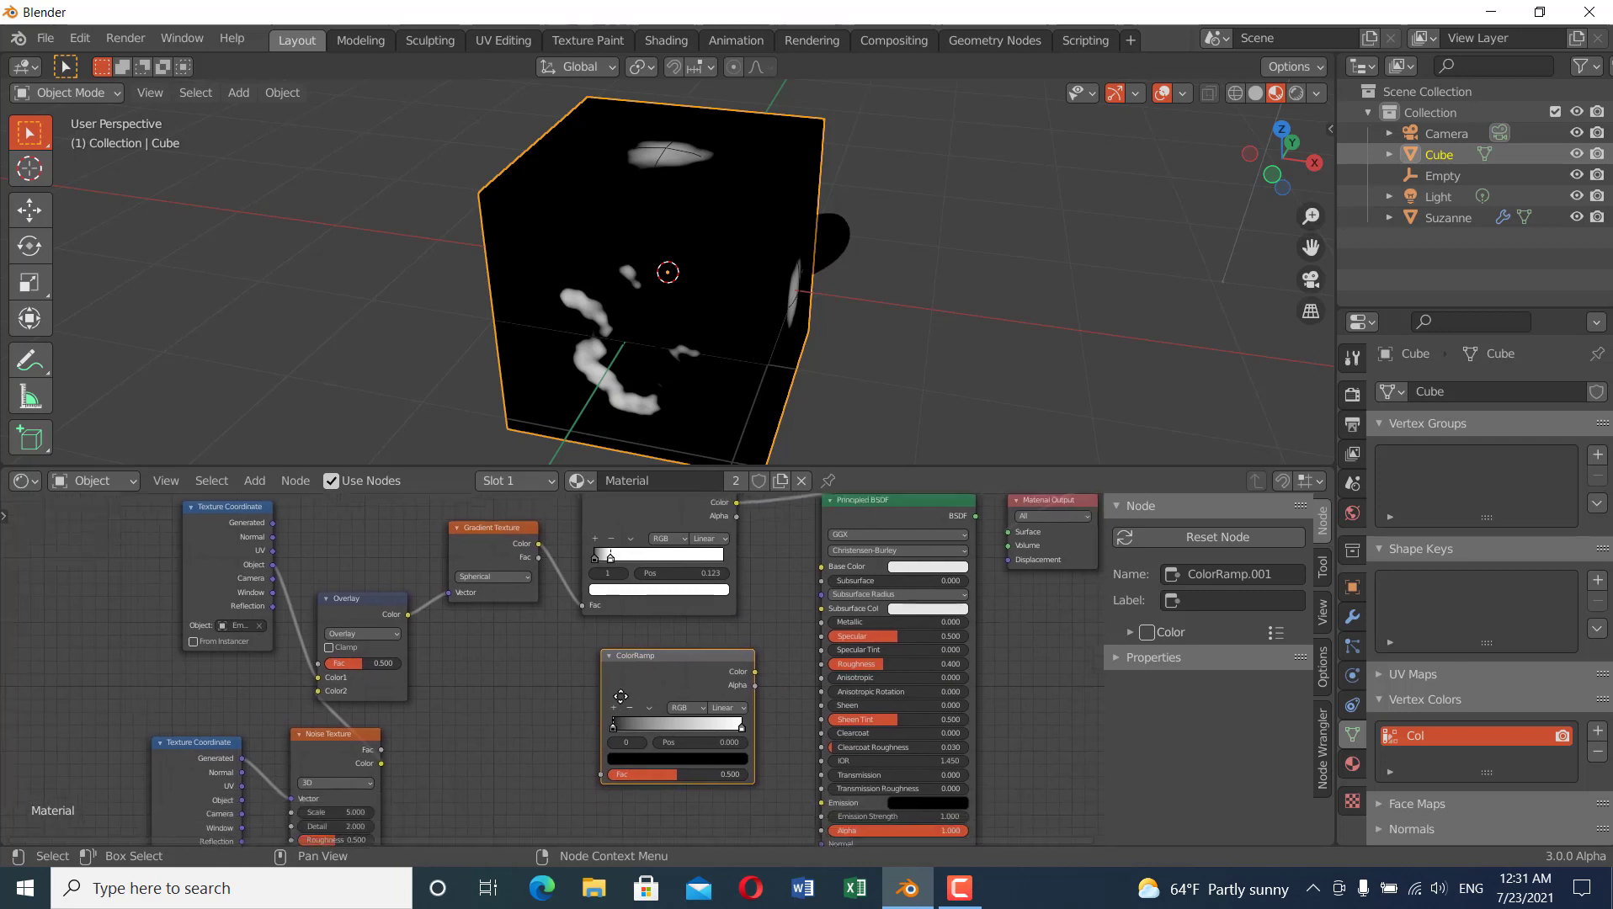
- Preview the first ColorRamp on the cube and change its white stop at 0.123 to black
left_click(722, 590, "ctrl+shift")
scroll(733, 712, "up", 2, "shift")
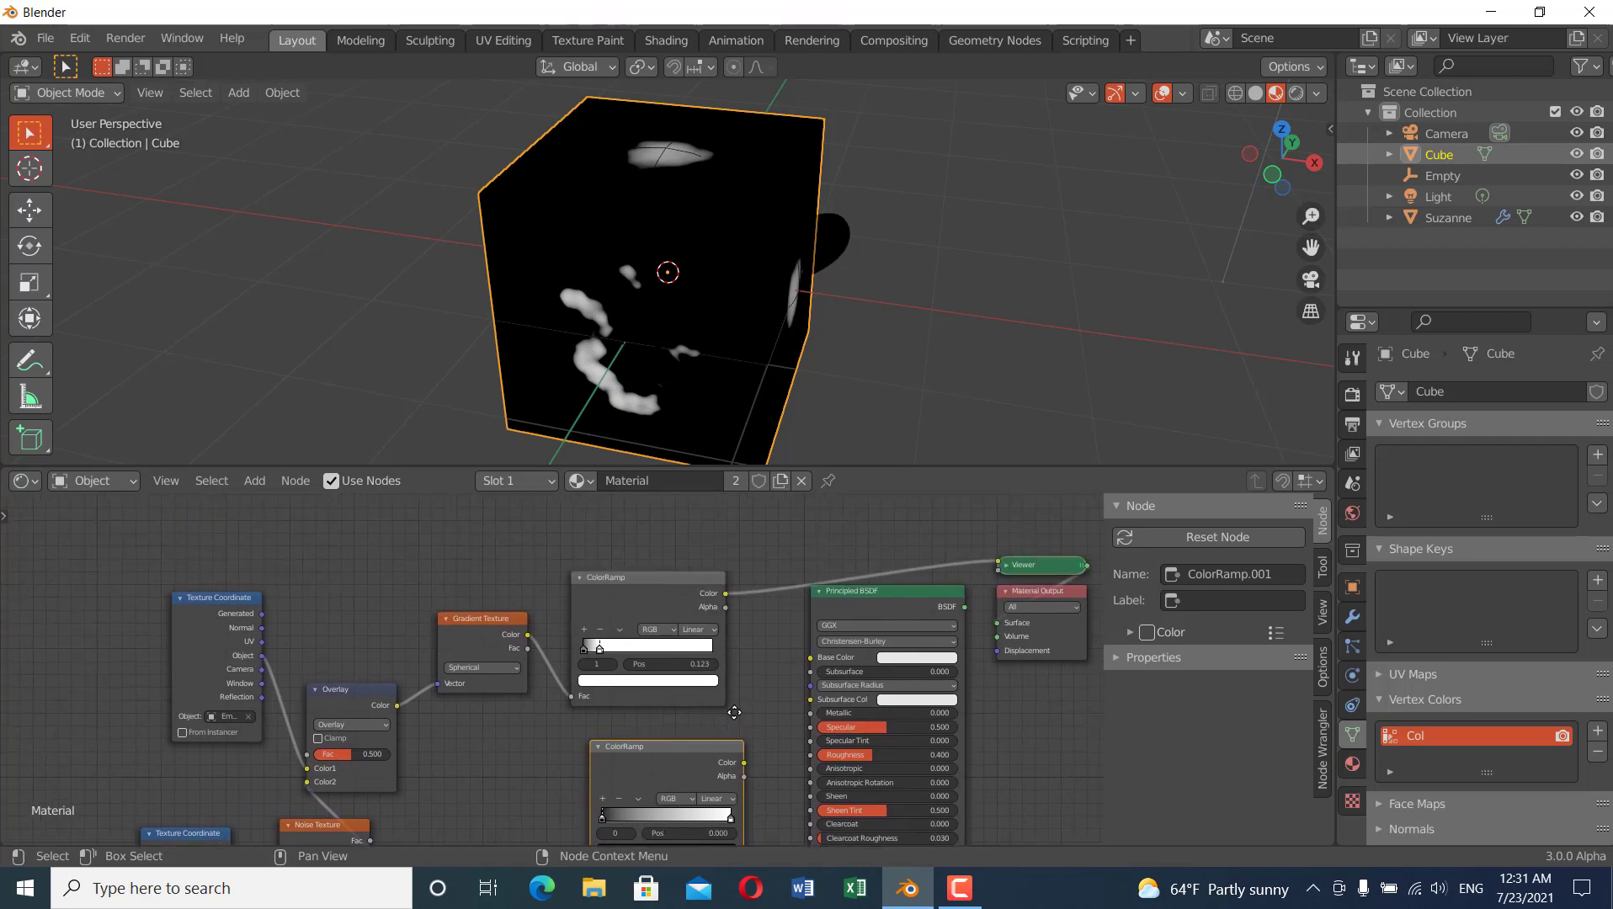
middle_click_drag(734, 712, 720, 739)
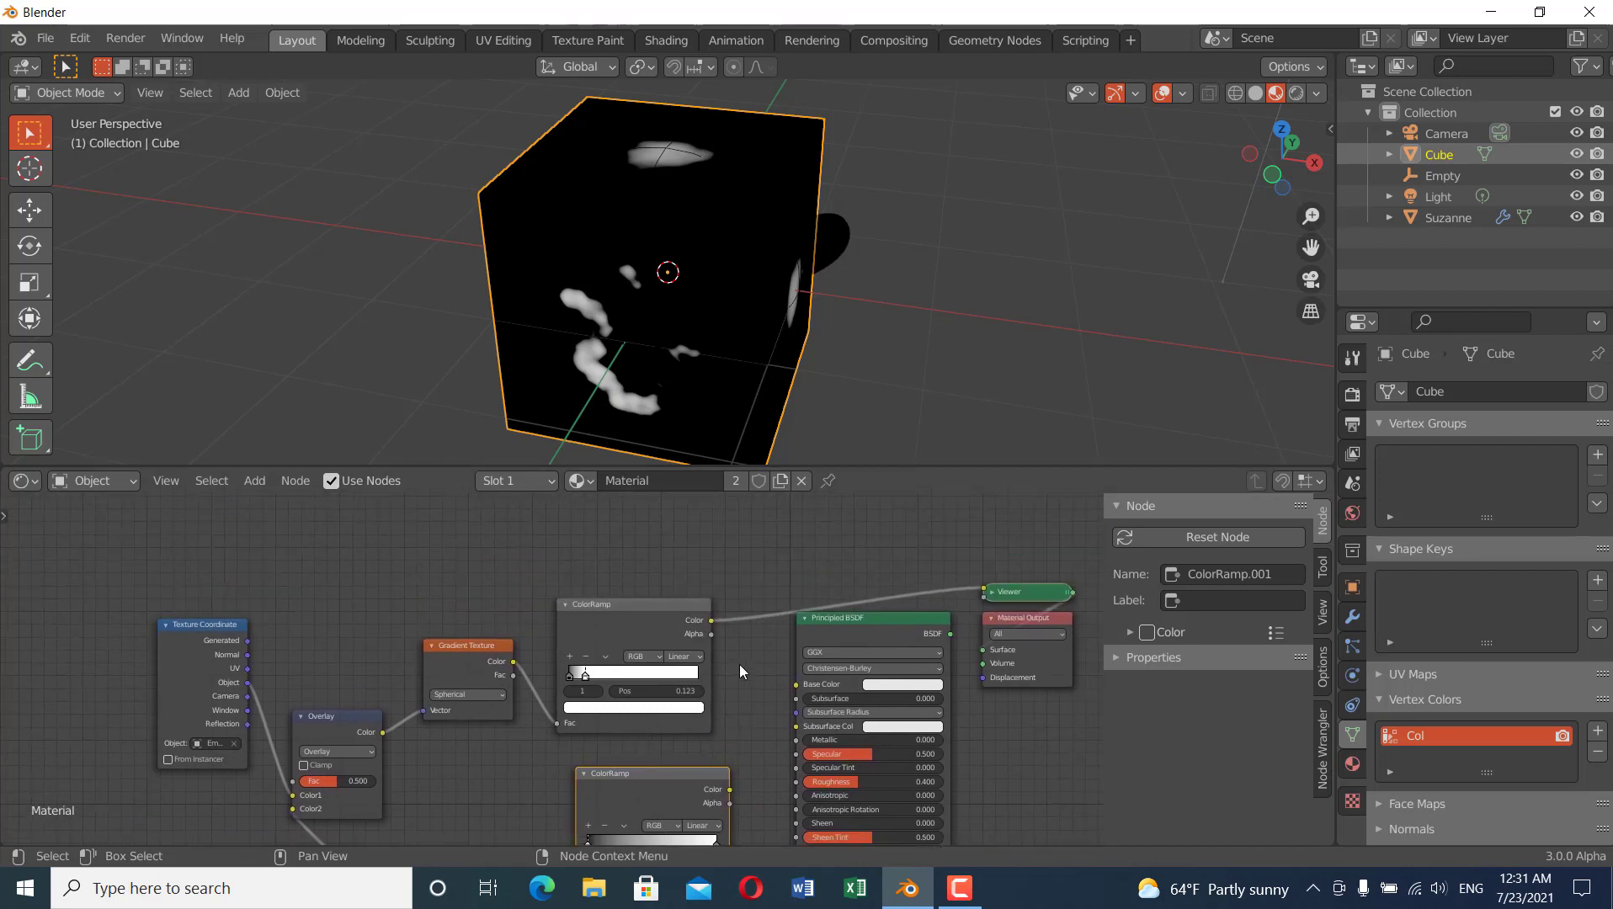
scroll(550, 669, "down", 1)
middle_click_drag(481, 697, 496, 655)
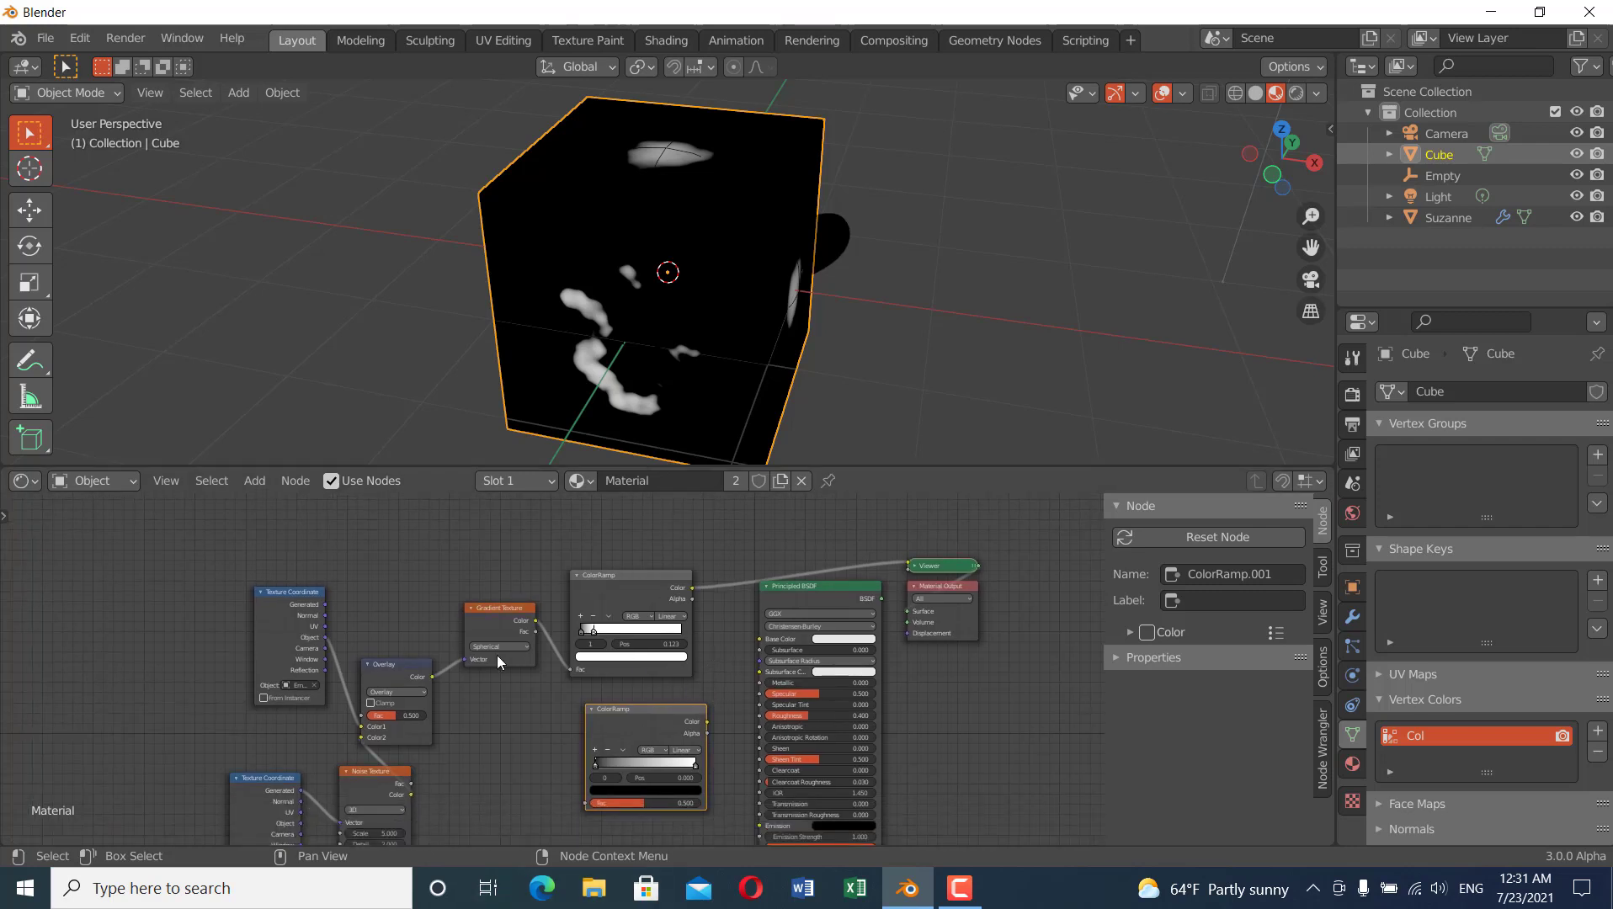
scroll(614, 627, "up", 1)
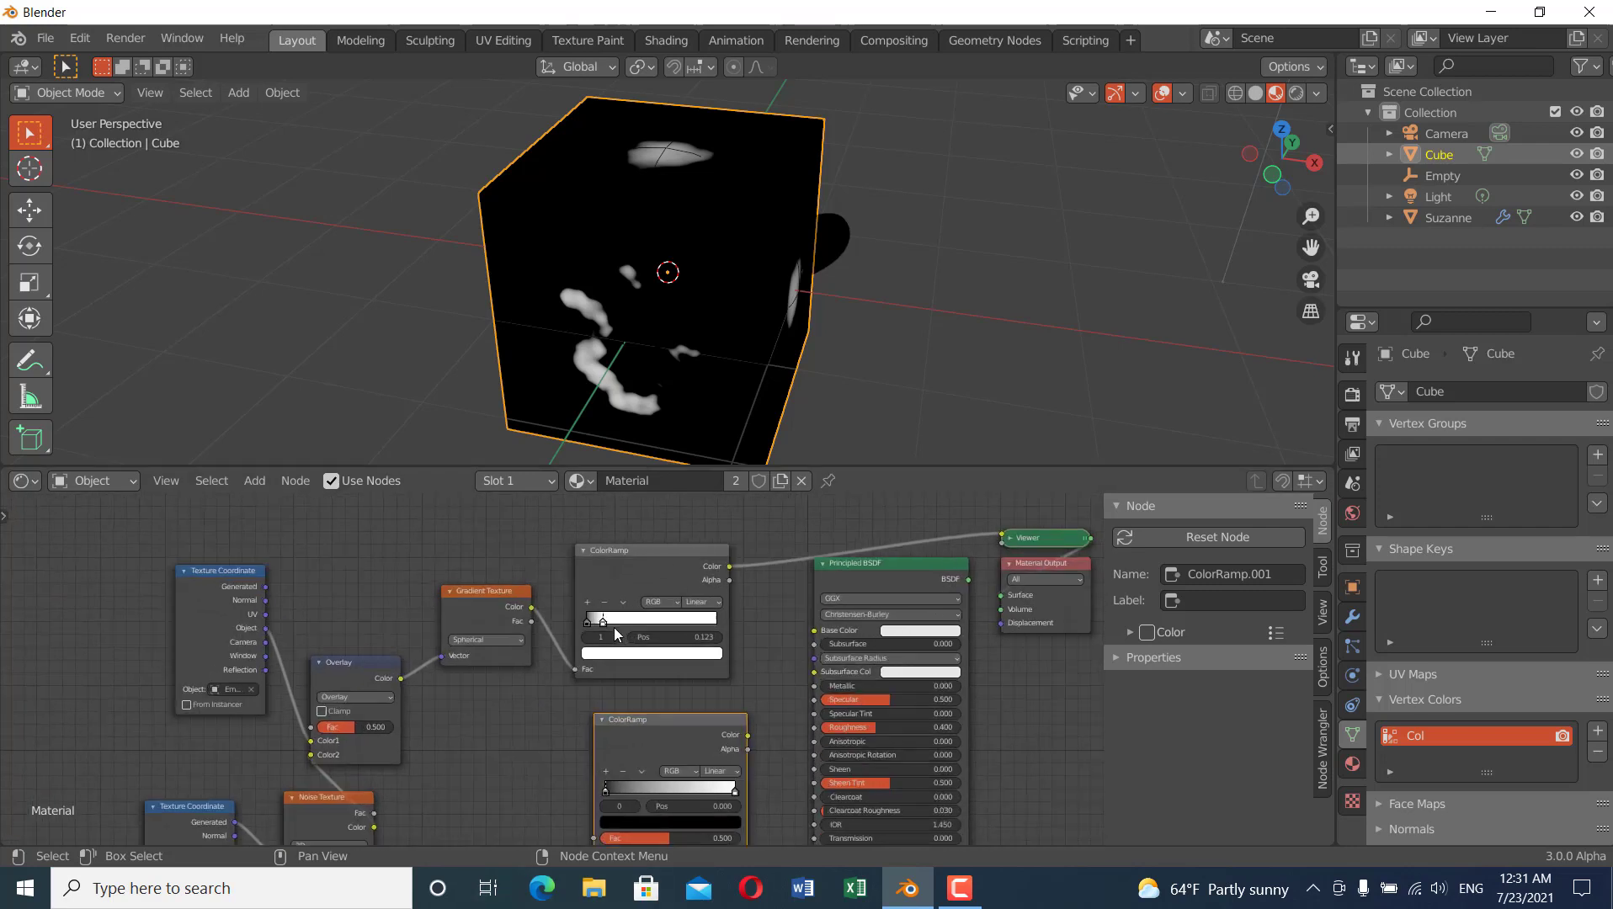
scroll(614, 627, "up", 1)
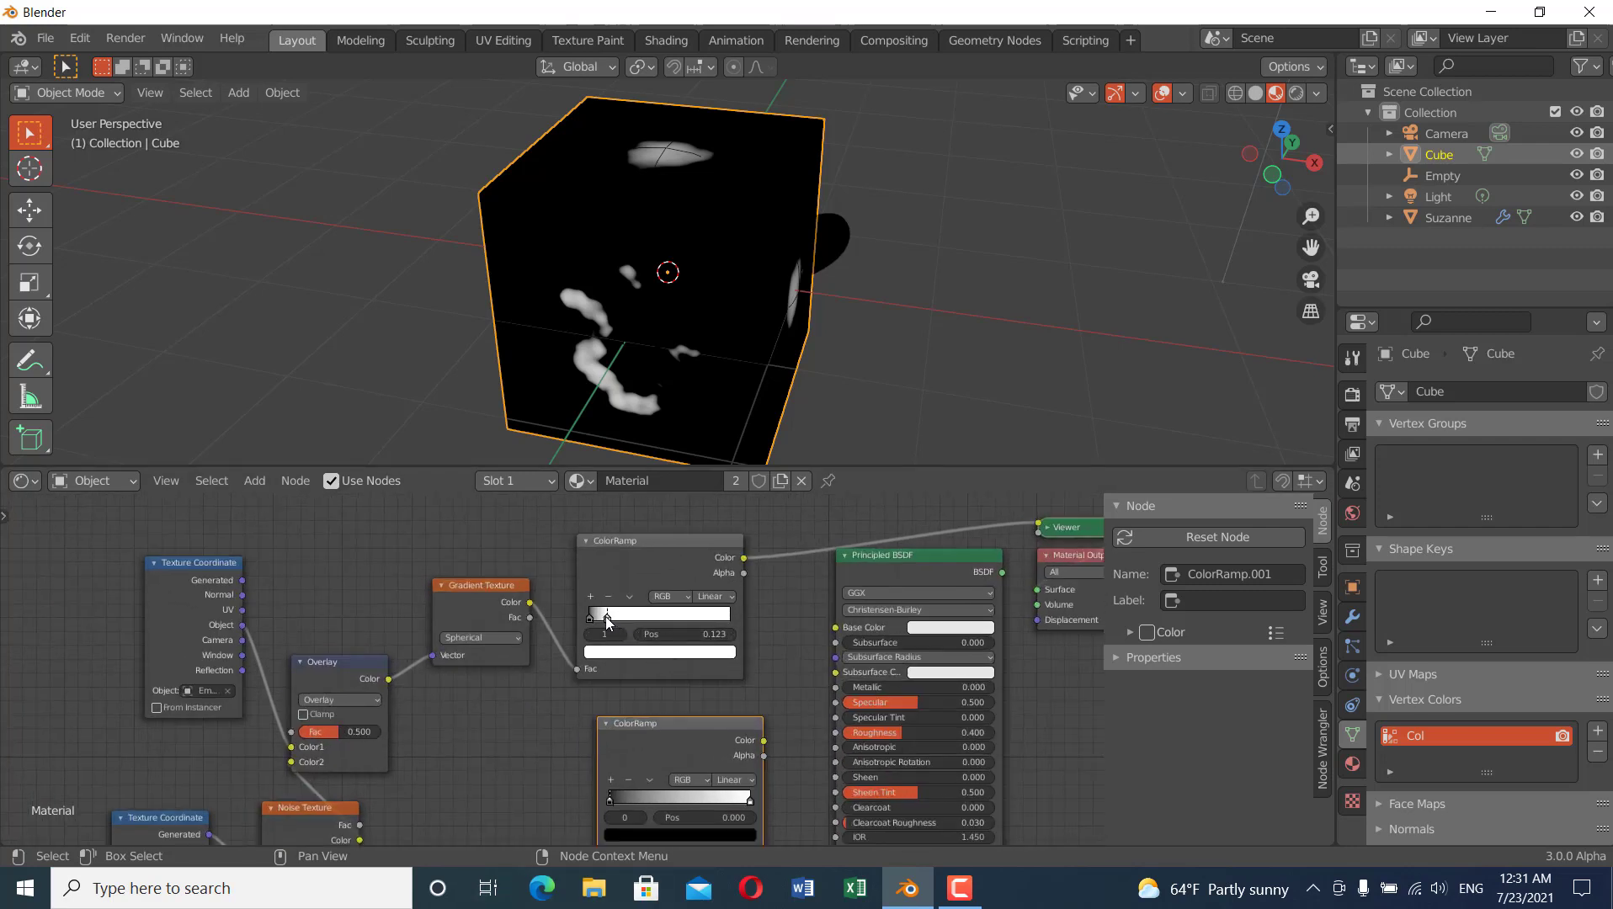
left_click(654, 653)
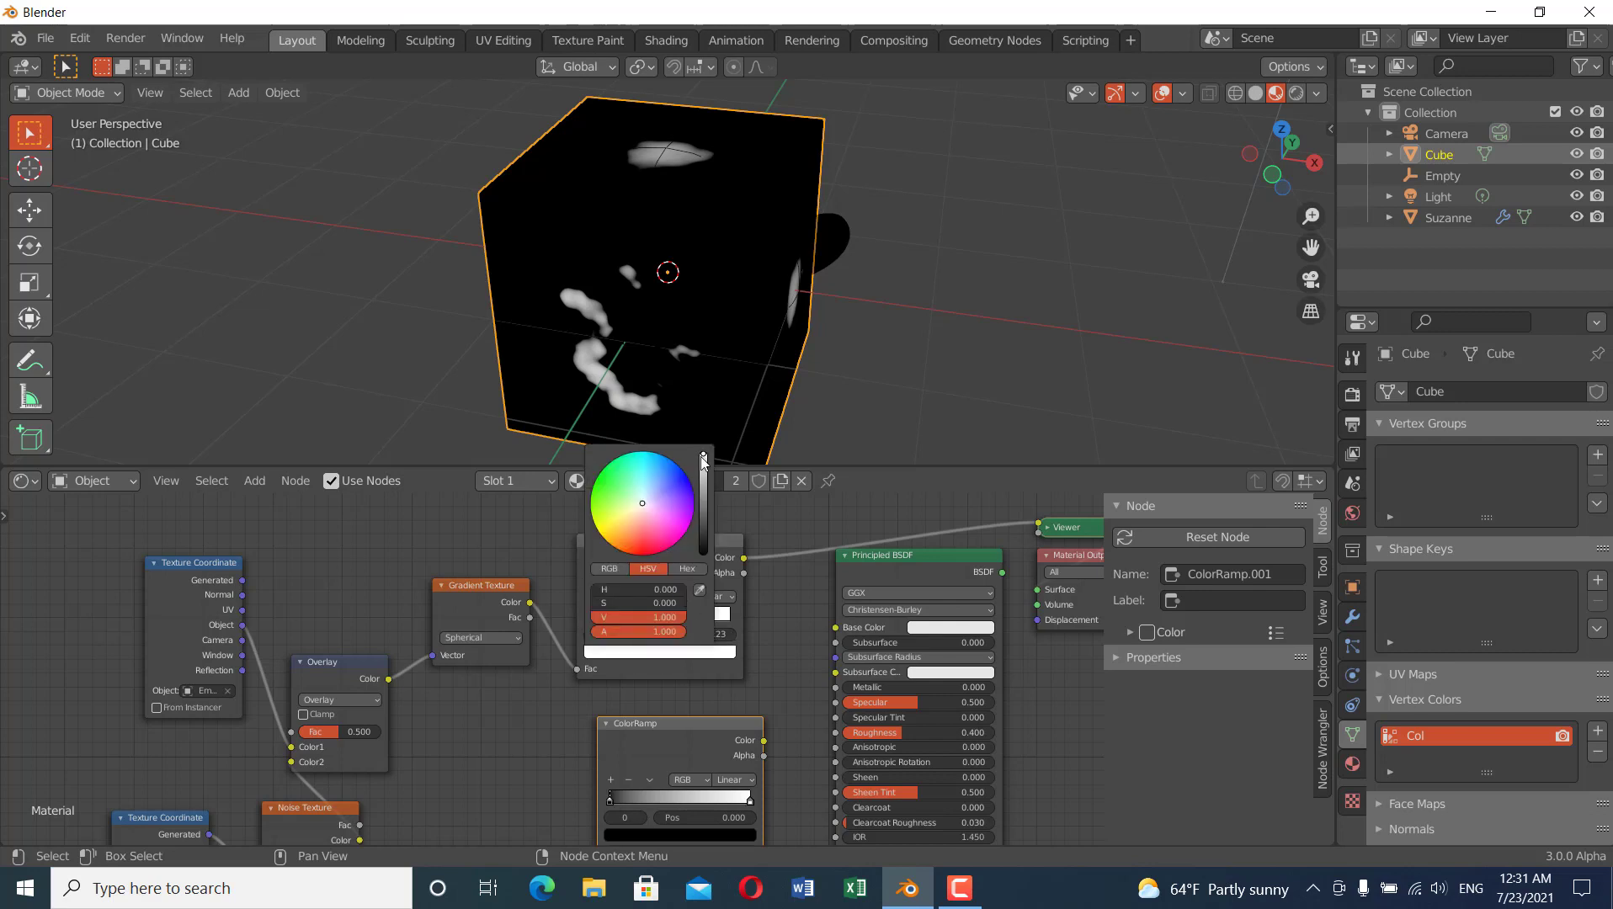
left_click_drag(703, 461, 703, 556)
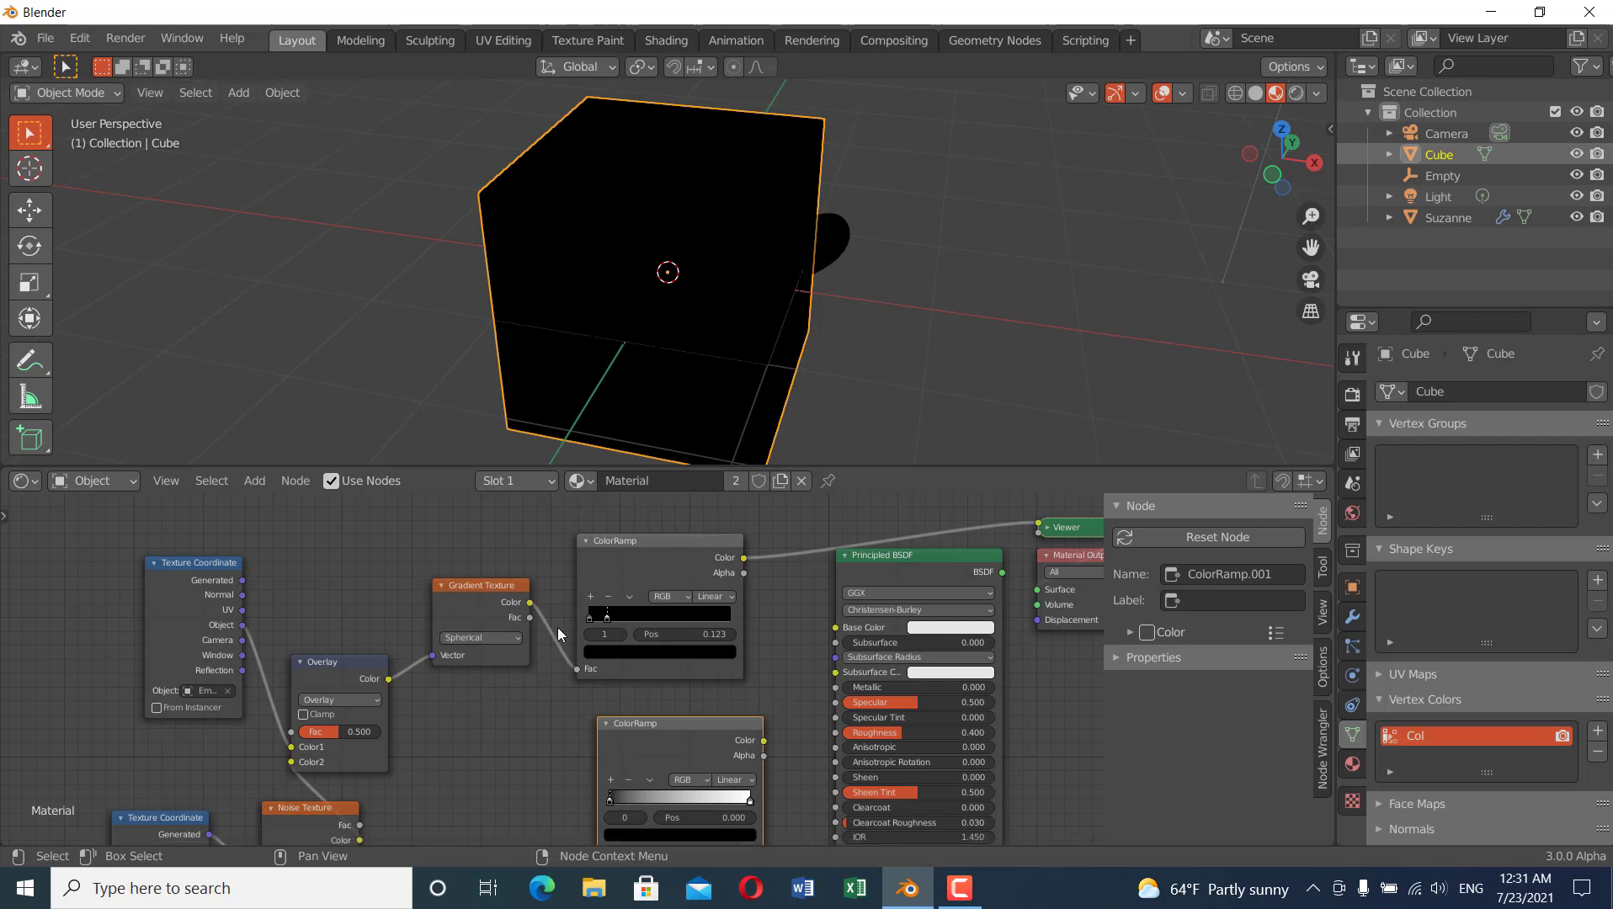
- Add a middle stop at 0.062 to the first ColorRamp and colour it dark blue (H 0.673, S 0.893, V 0.211)
left_click(589, 595)
left_click(606, 650)
left_click_drag(707, 546, 673, 487)
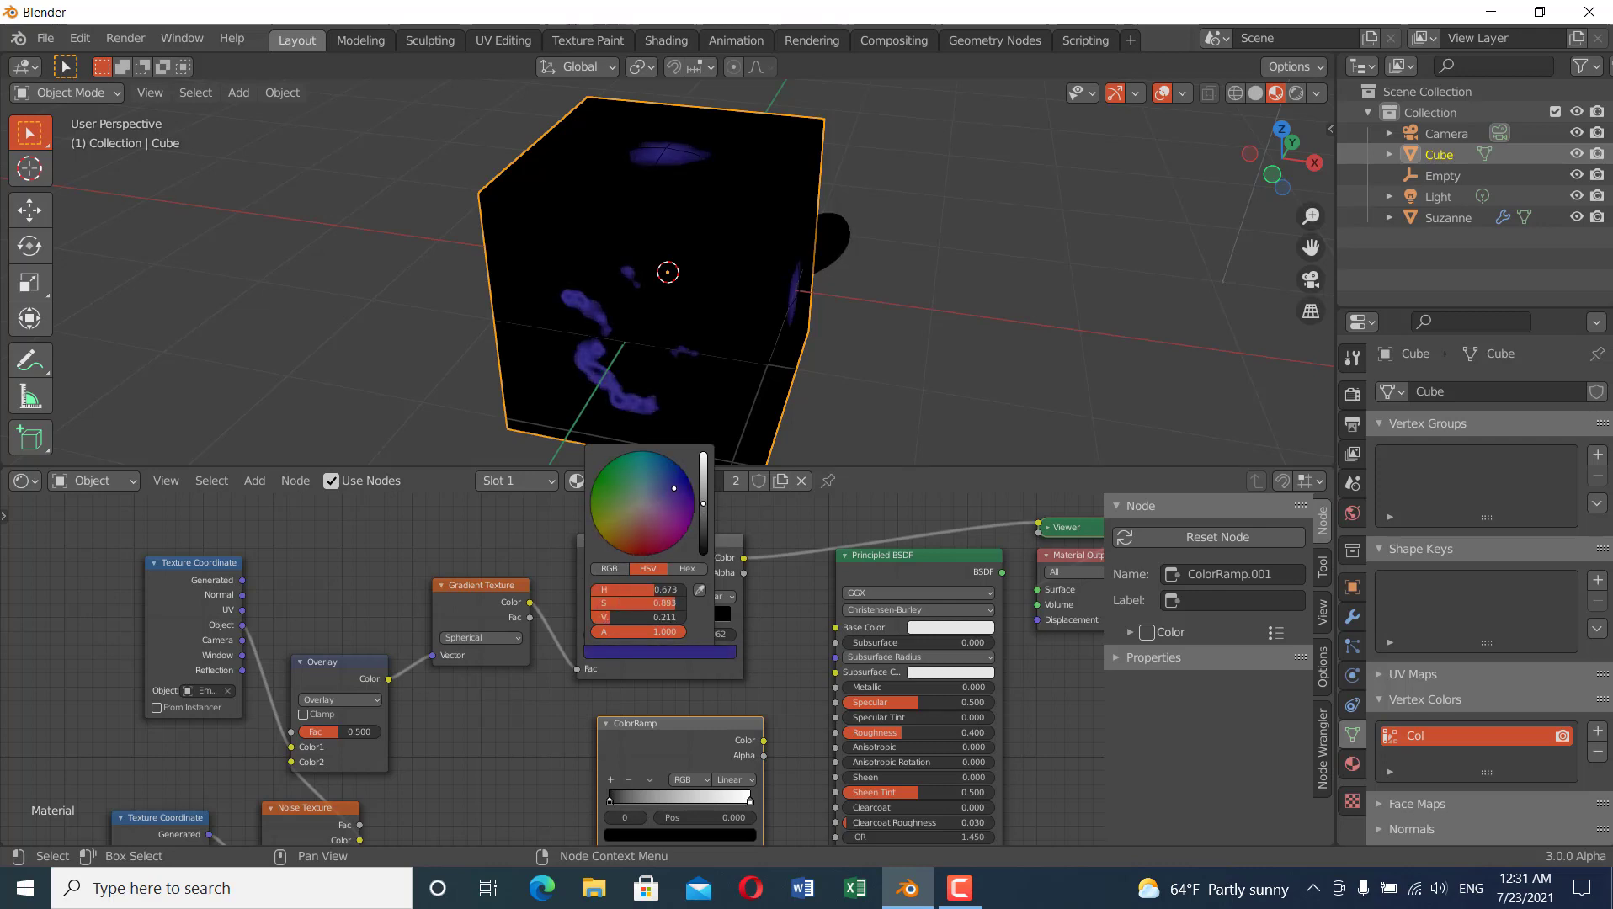
- Connect the Gradient Texture's Color output to the second ColorRamp's Fac input
scroll(585, 697, "up", 2)
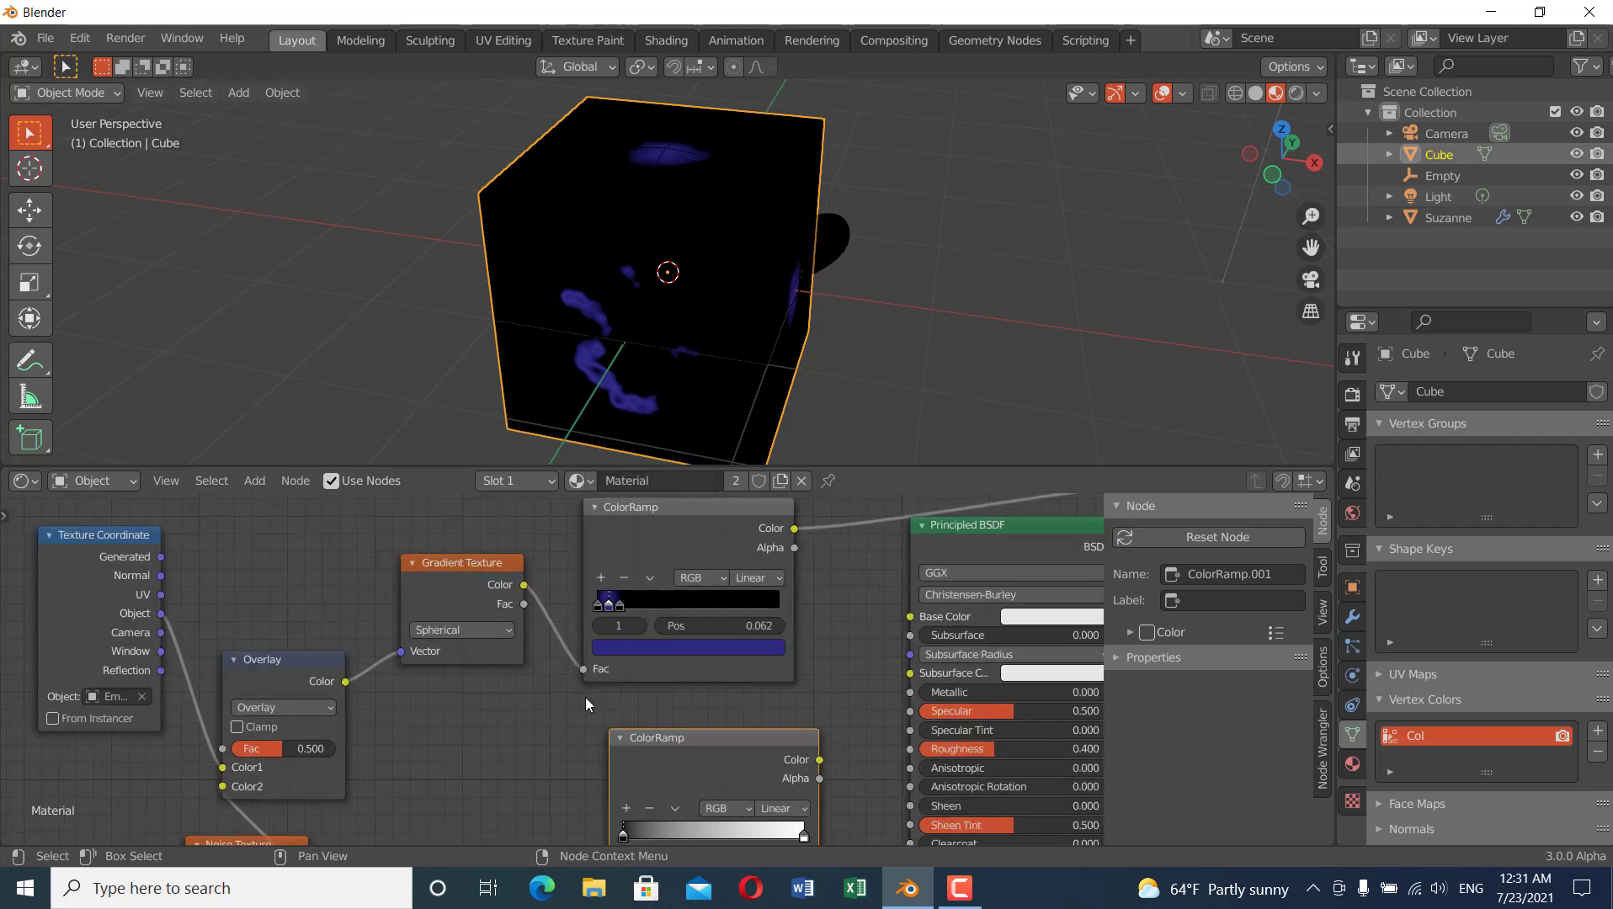
middle_click_drag(585, 697, 404, 730)
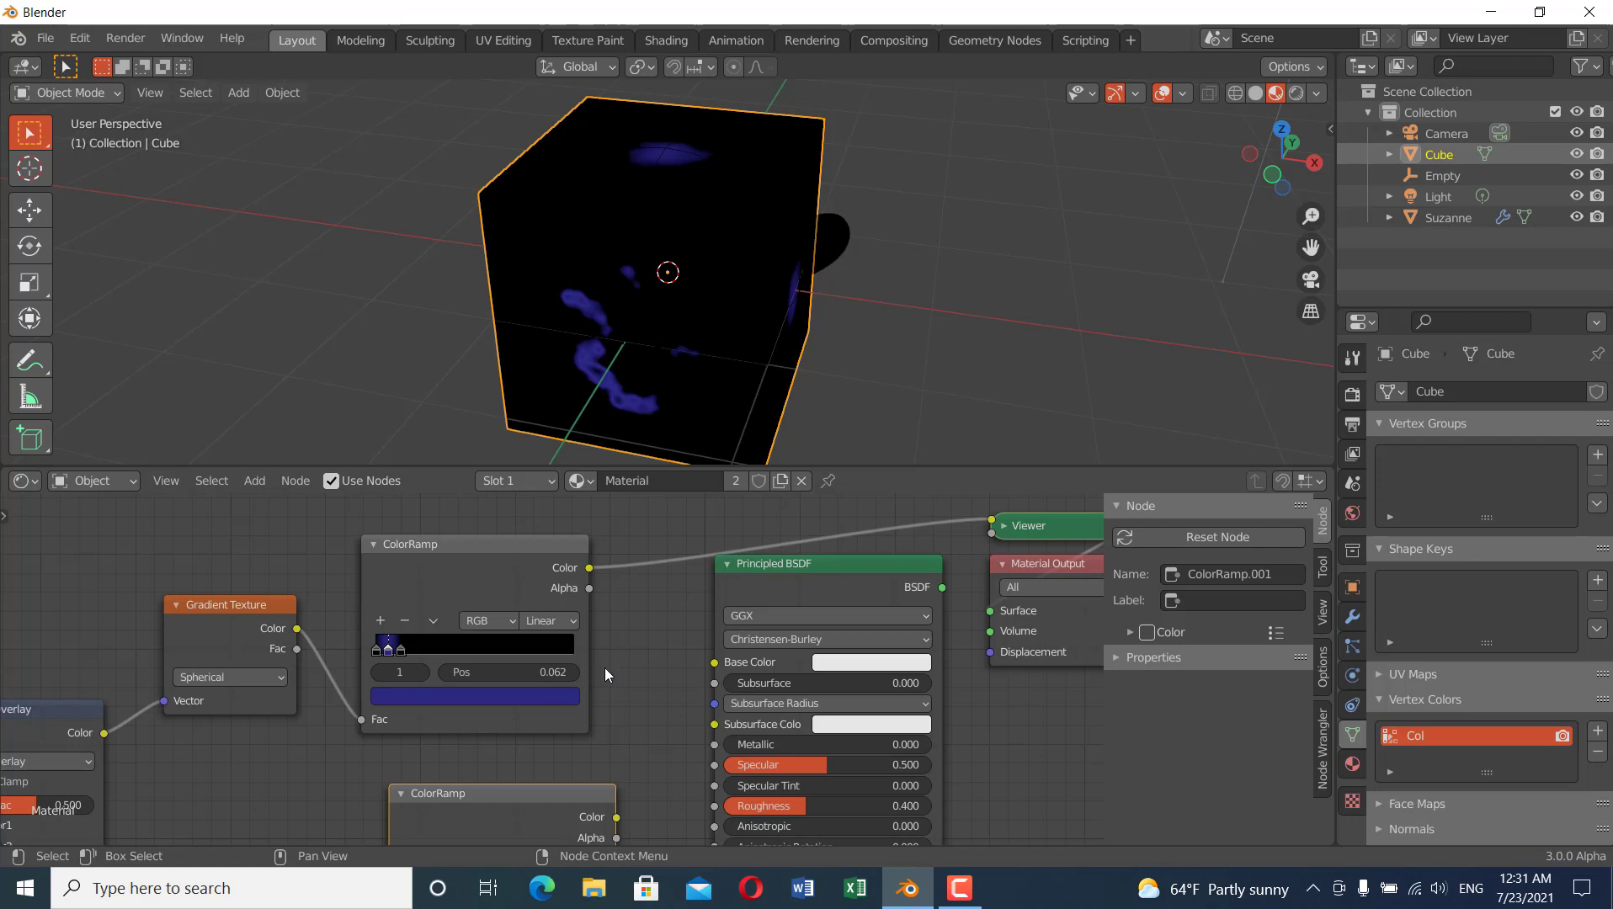
scroll(604, 667, "down", 2)
middle_click_drag(650, 660, 660, 610)
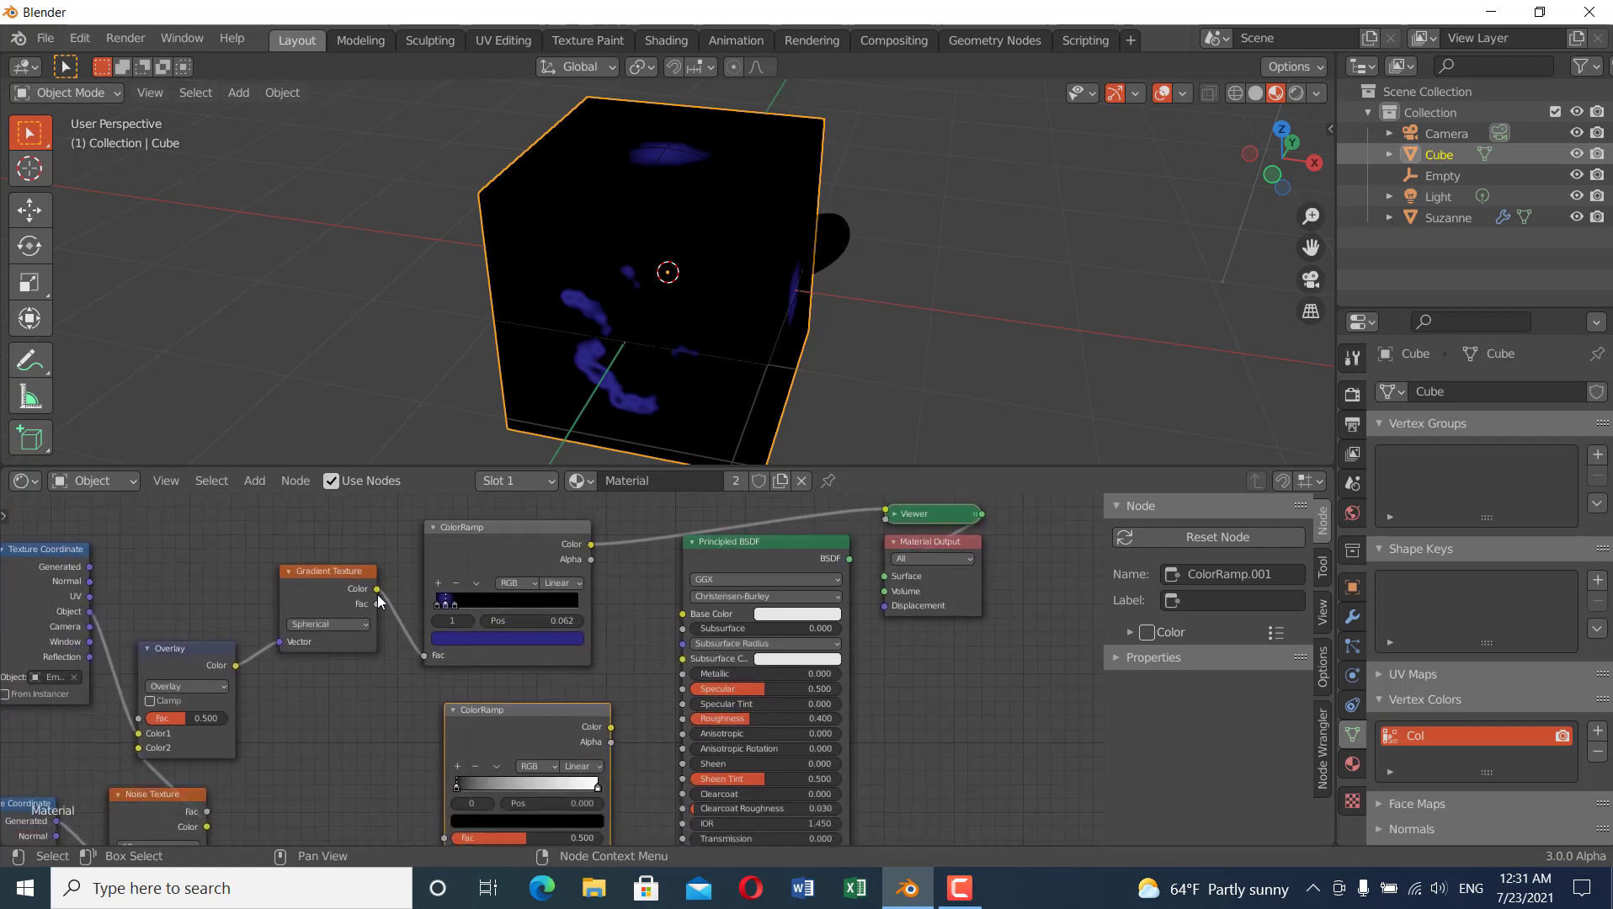
left_click_drag(378, 590, 447, 835)
scroll(509, 730, "down", 2)
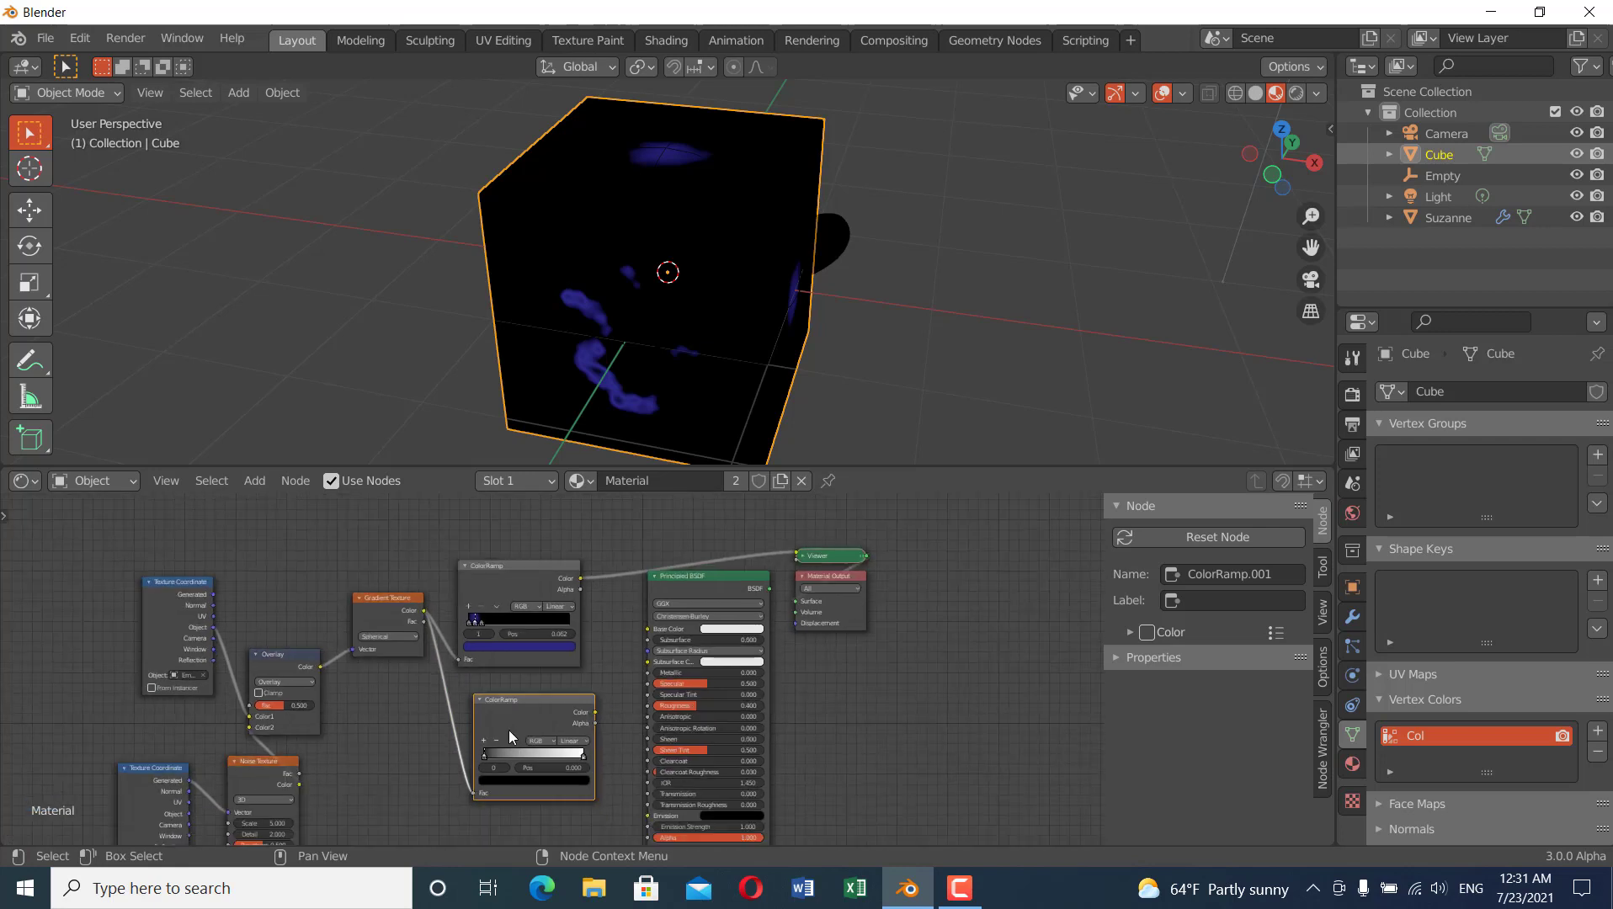
middle_click_drag(499, 693, 498, 674)
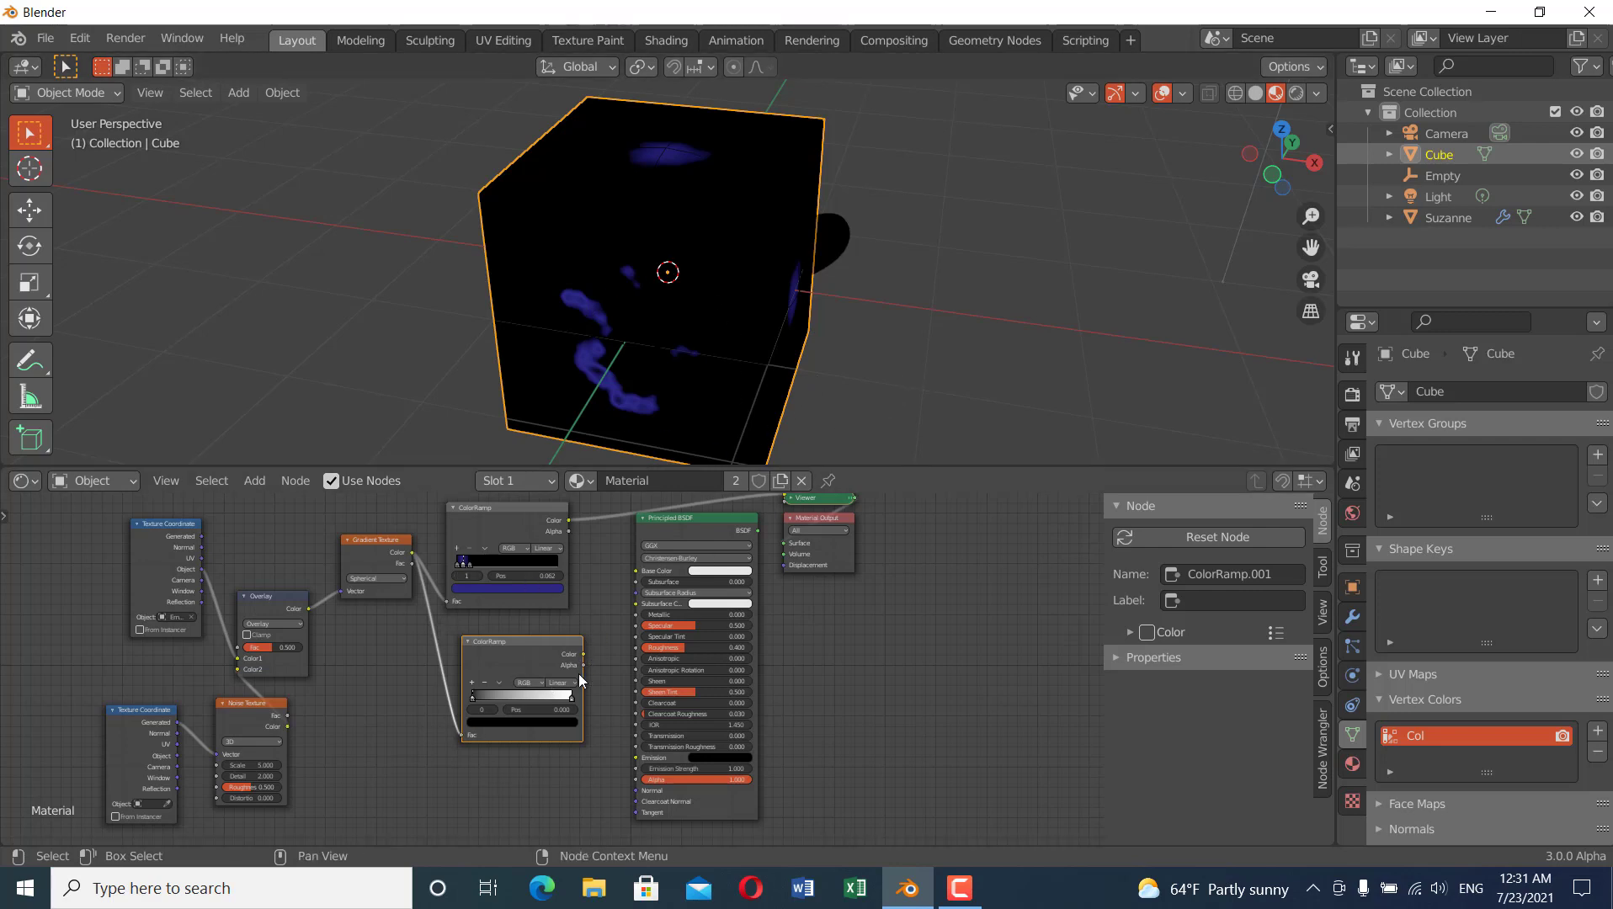
- Add an Invert node below the second ColorRamp and feed the ramp's Color output into its Color input
key("shift+a")
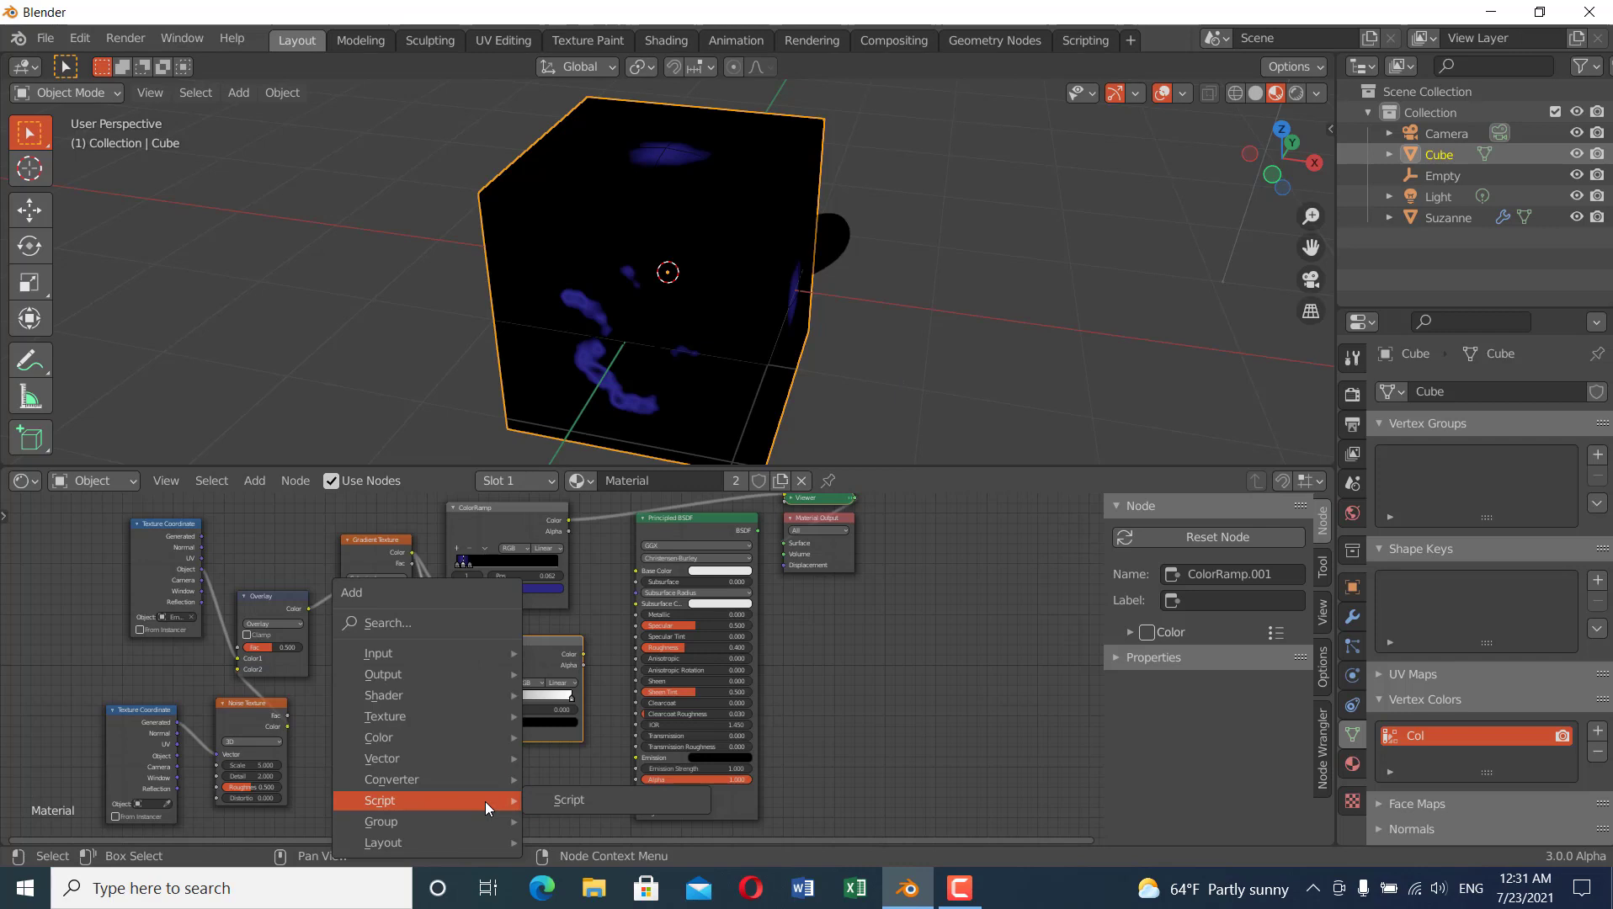
mouse_move(472, 760)
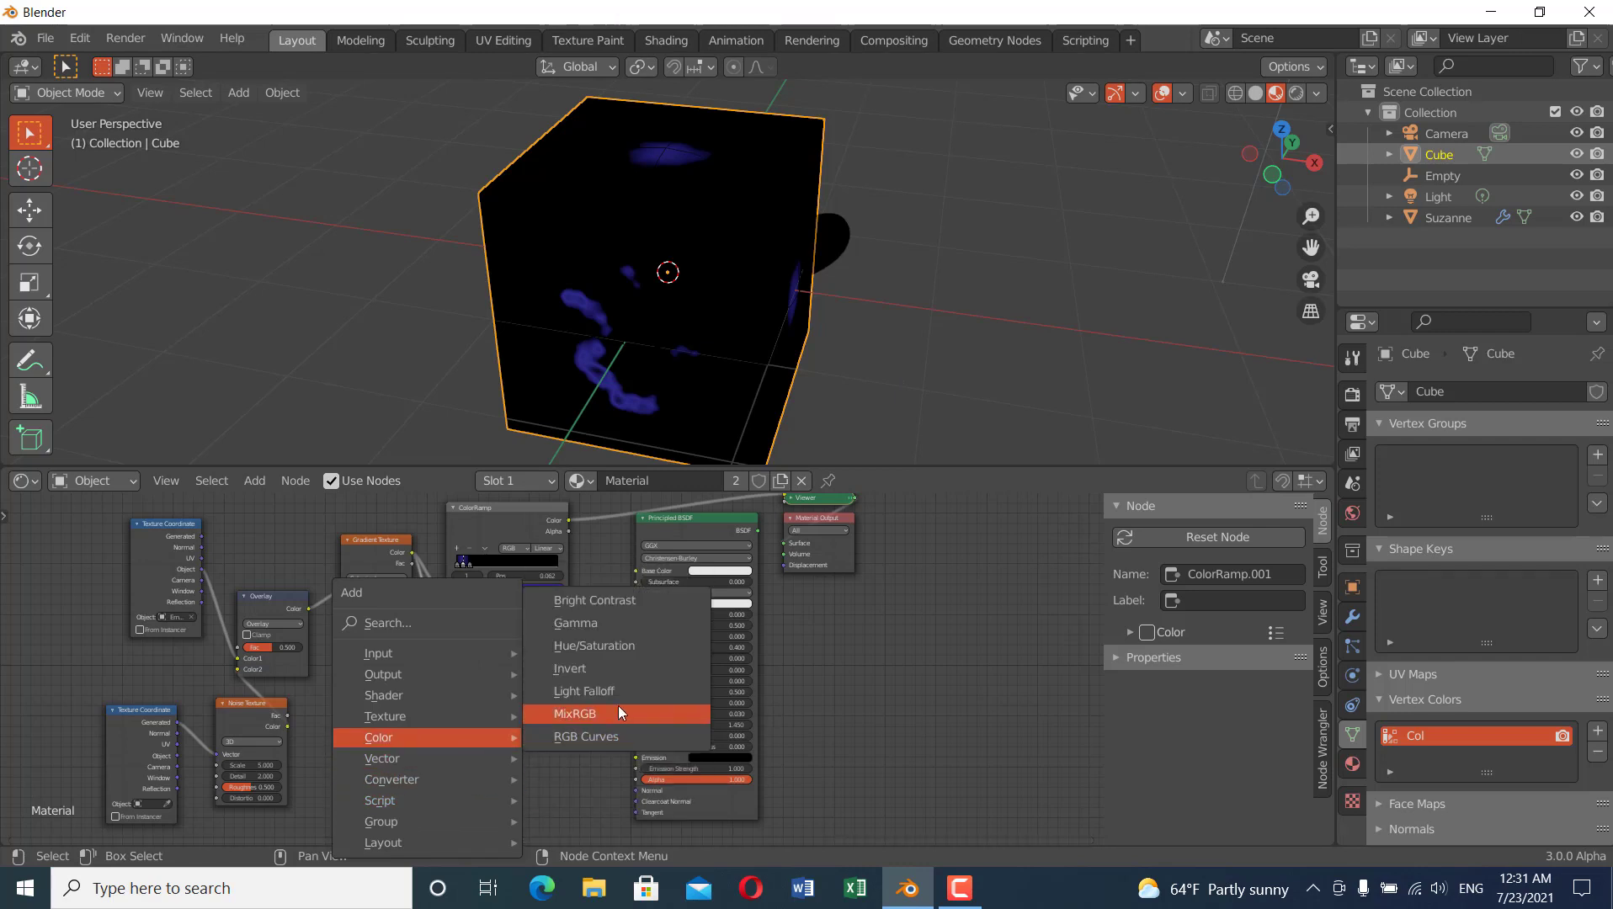
left_click(612, 668)
left_click(486, 771)
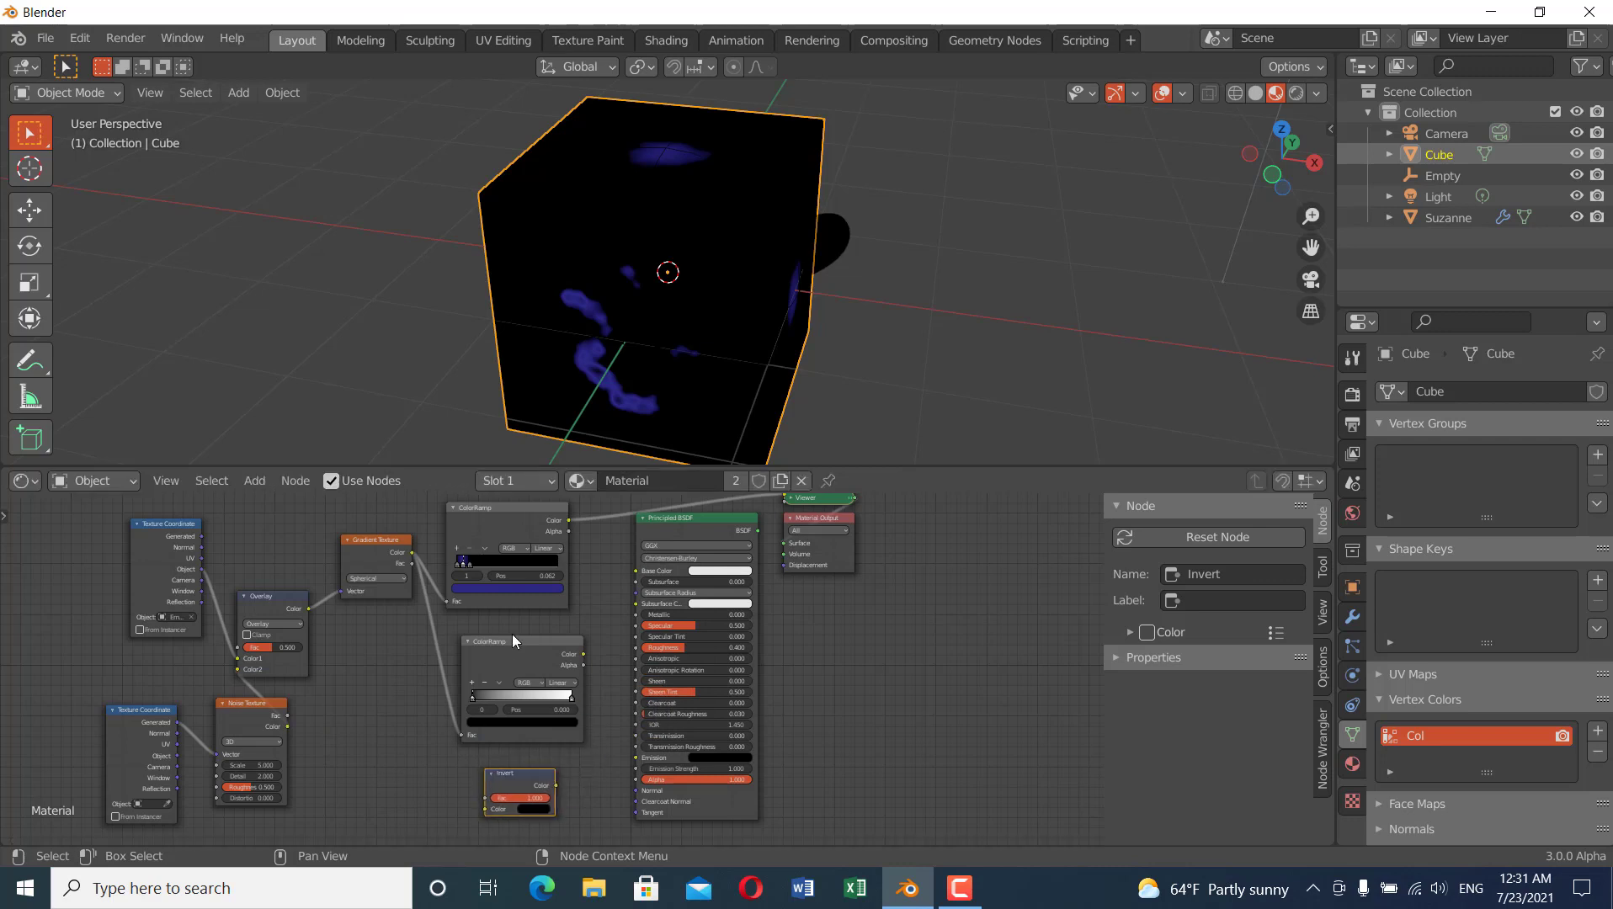
left_click_drag(510, 657, 507, 795)
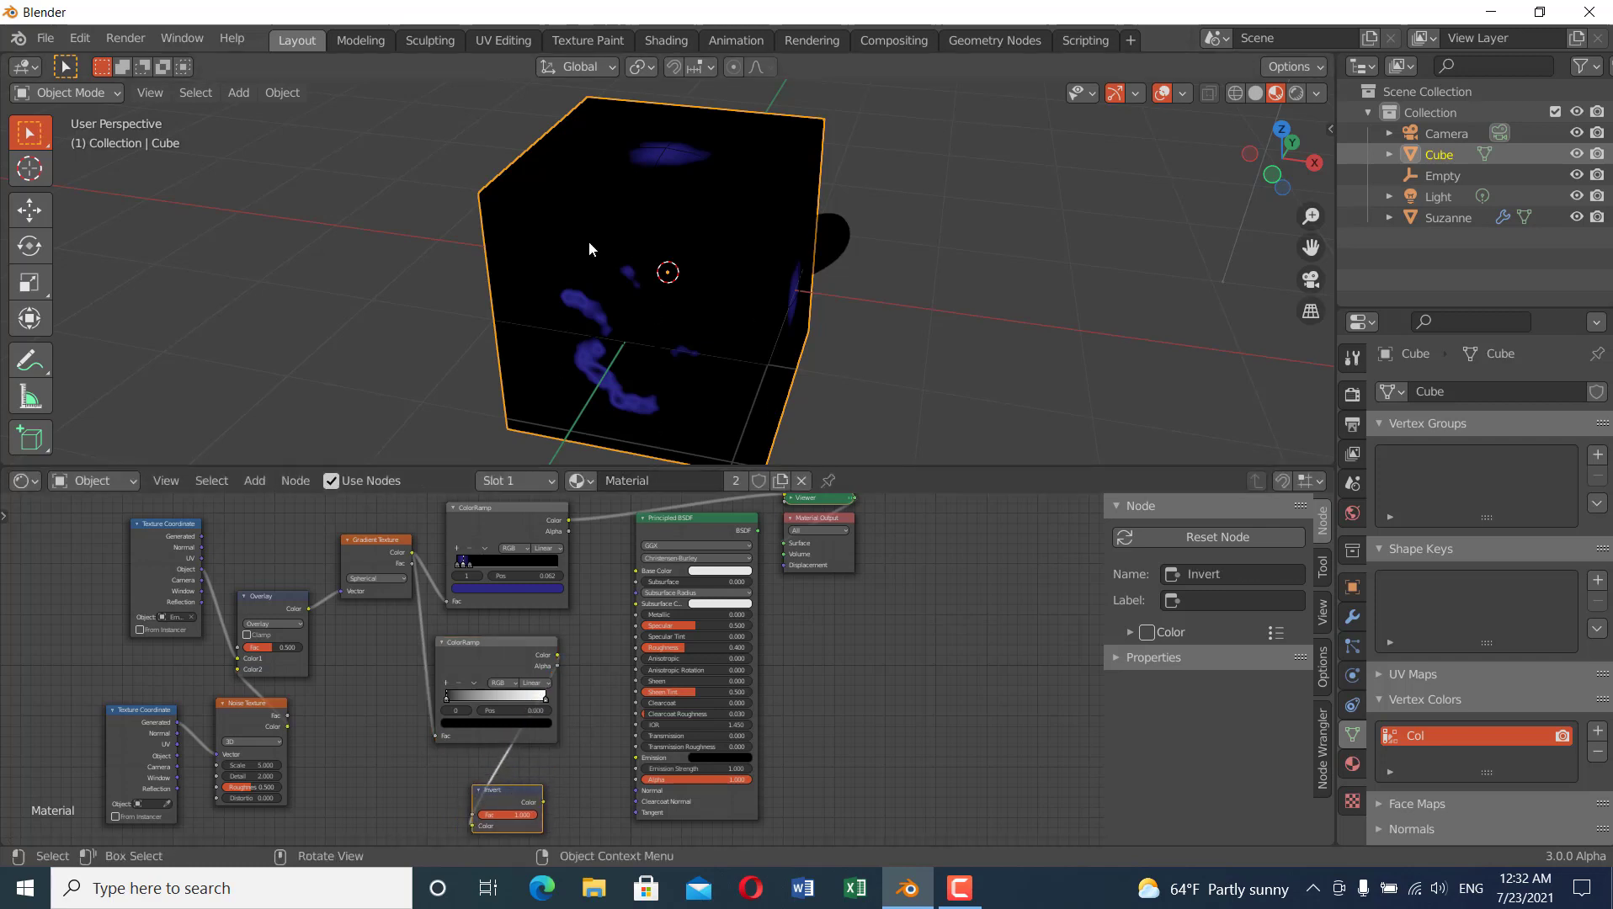
scroll(561, 773, "up", 2)
middle_click_drag(561, 774, 539, 625)
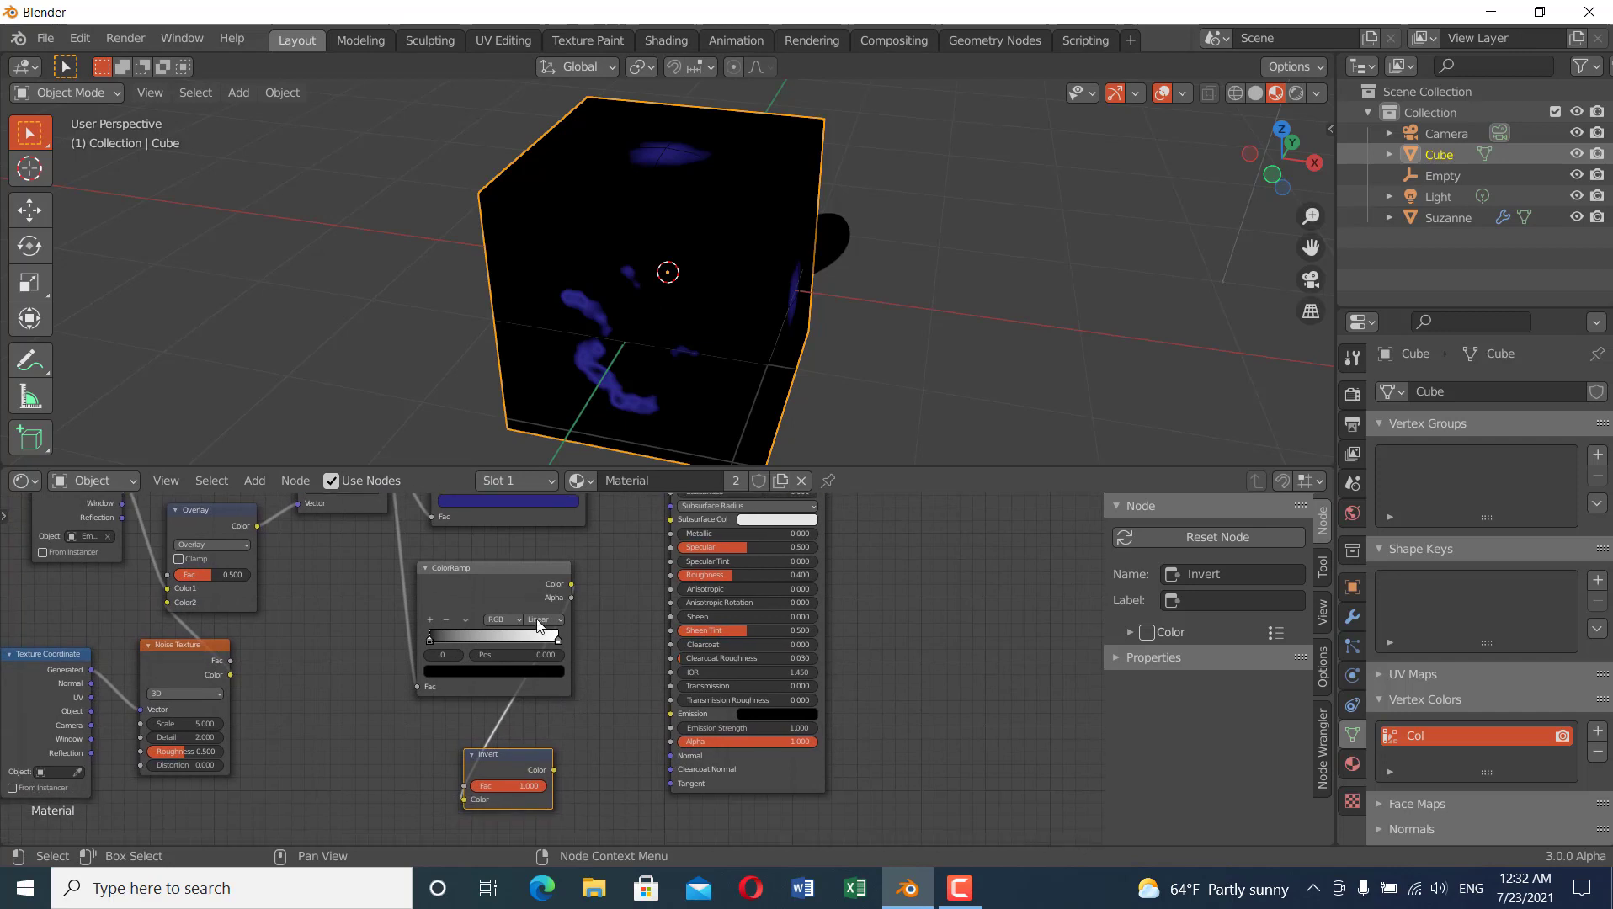
left_click(509, 571)
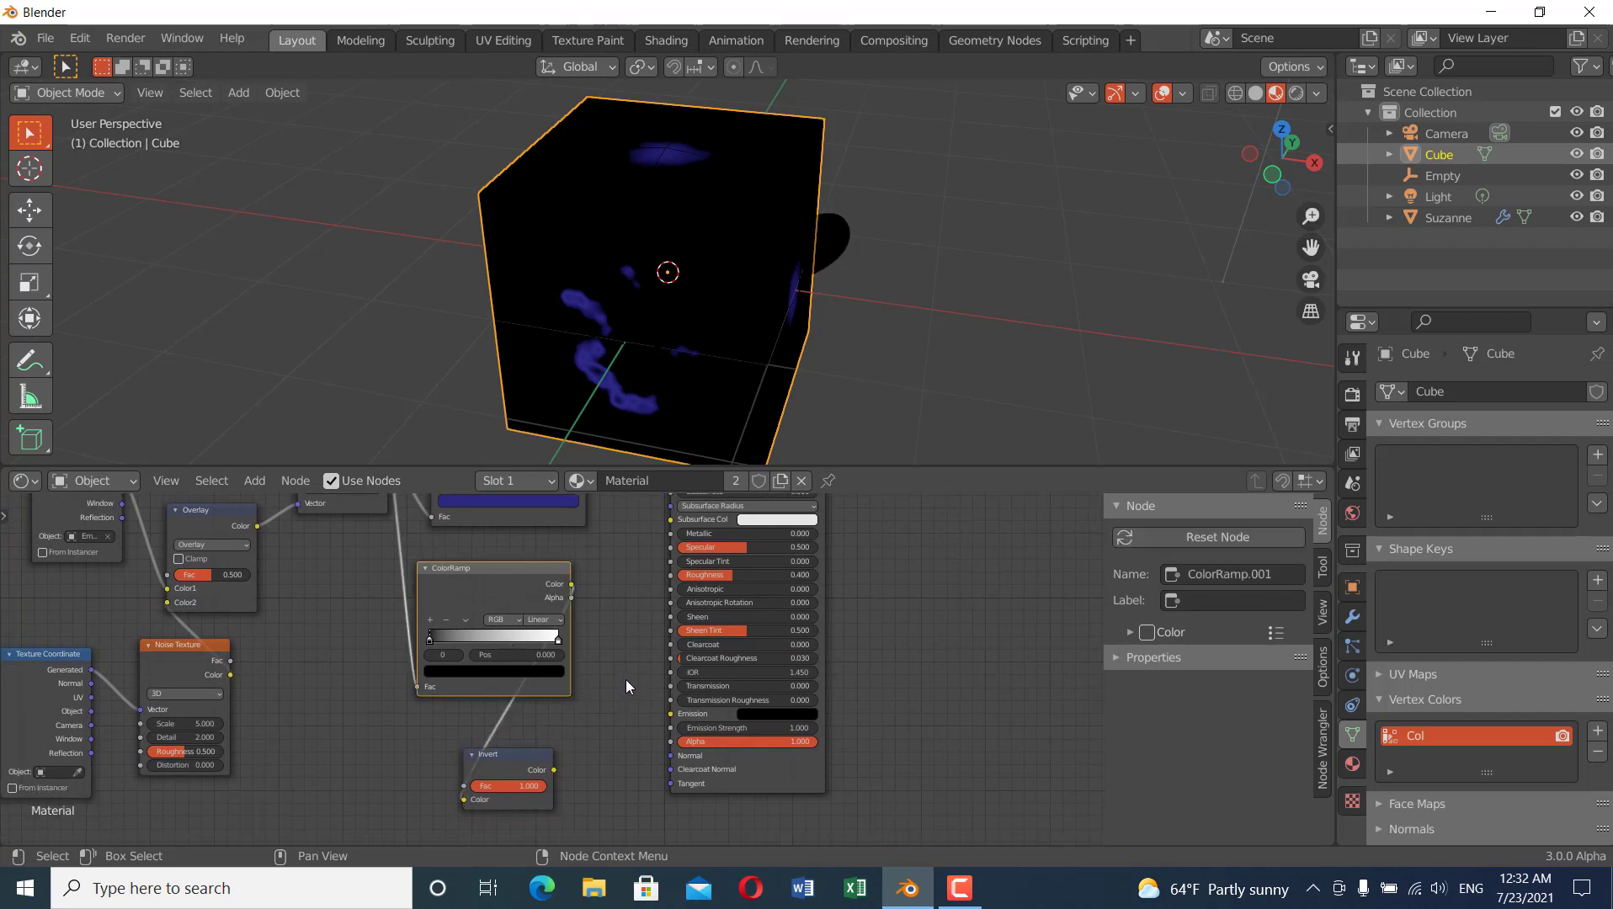
key("shift+a")
mouse_move(609, 667)
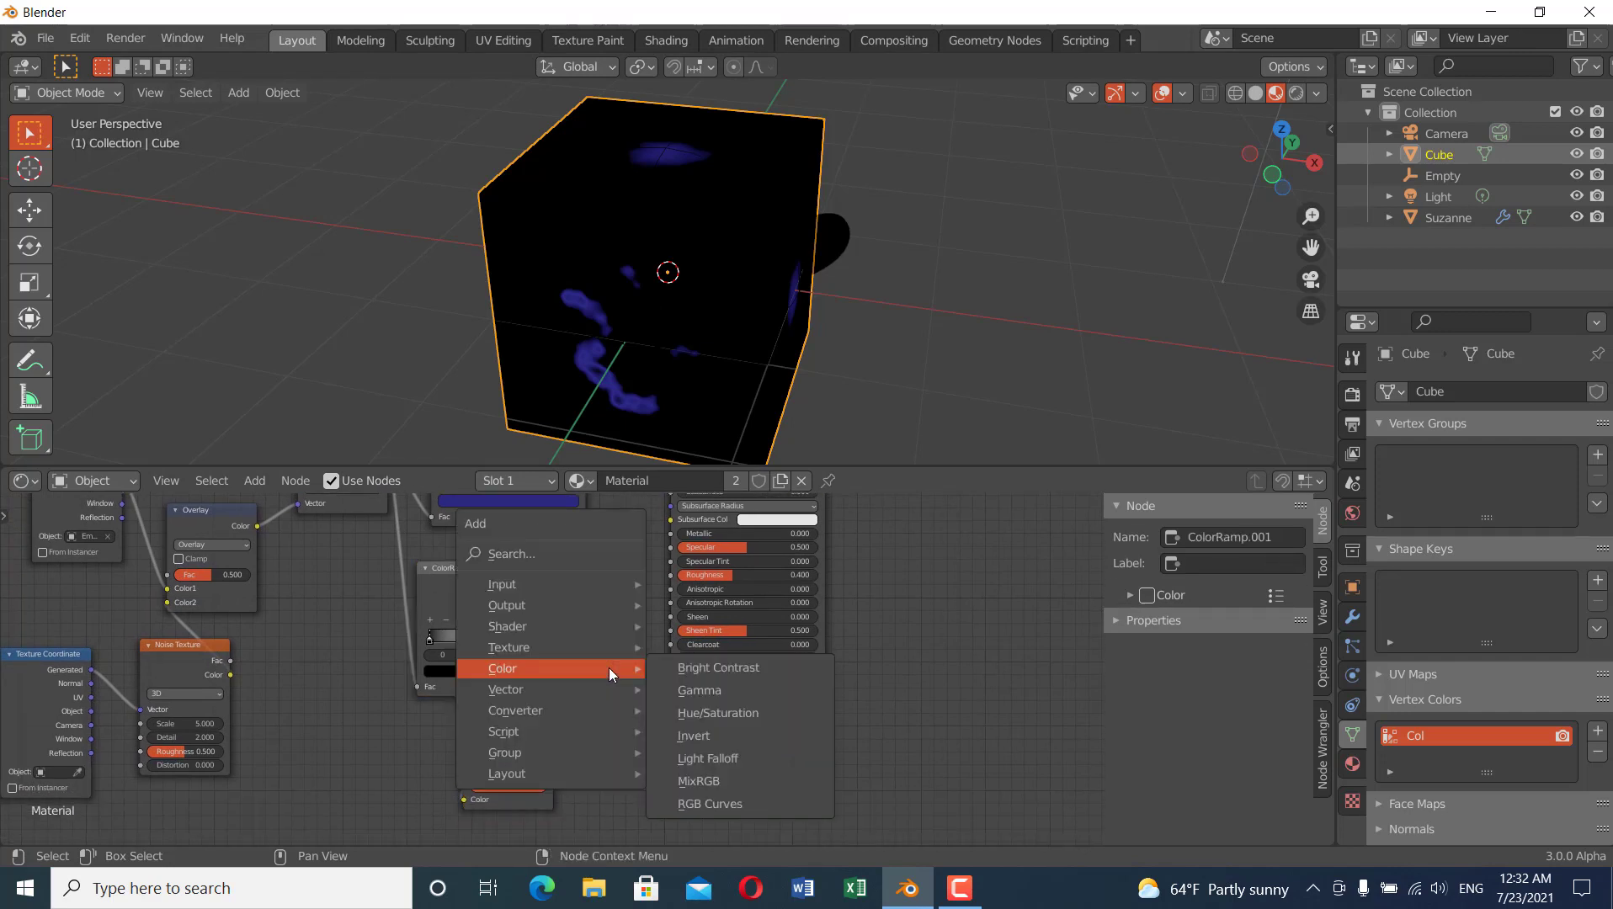
left_click(699, 761)
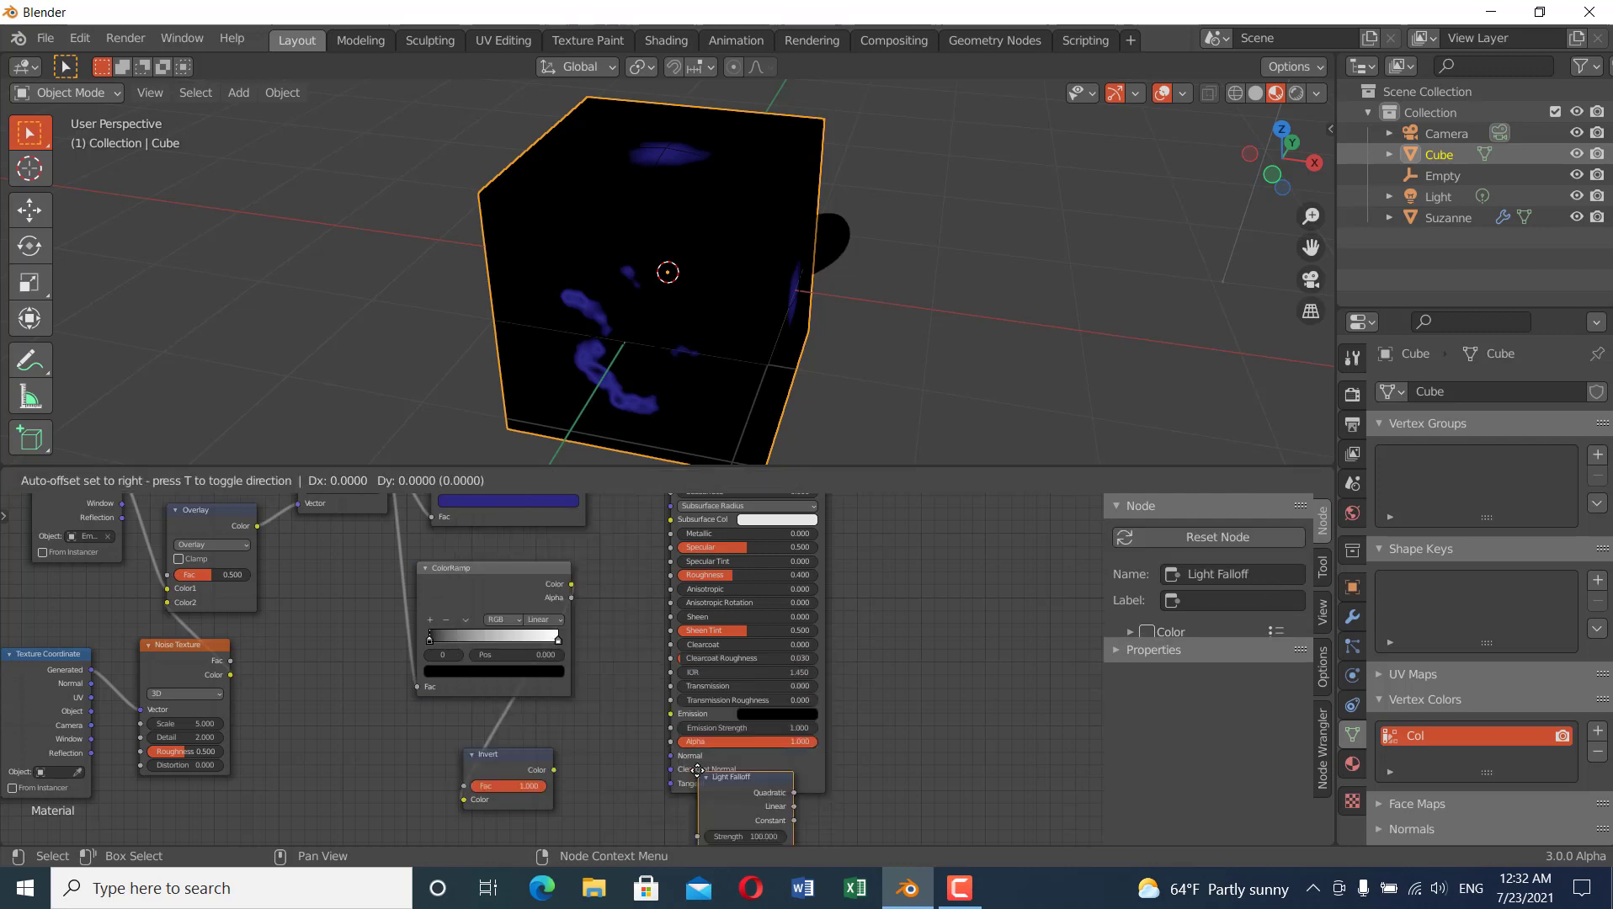
left_click(584, 715)
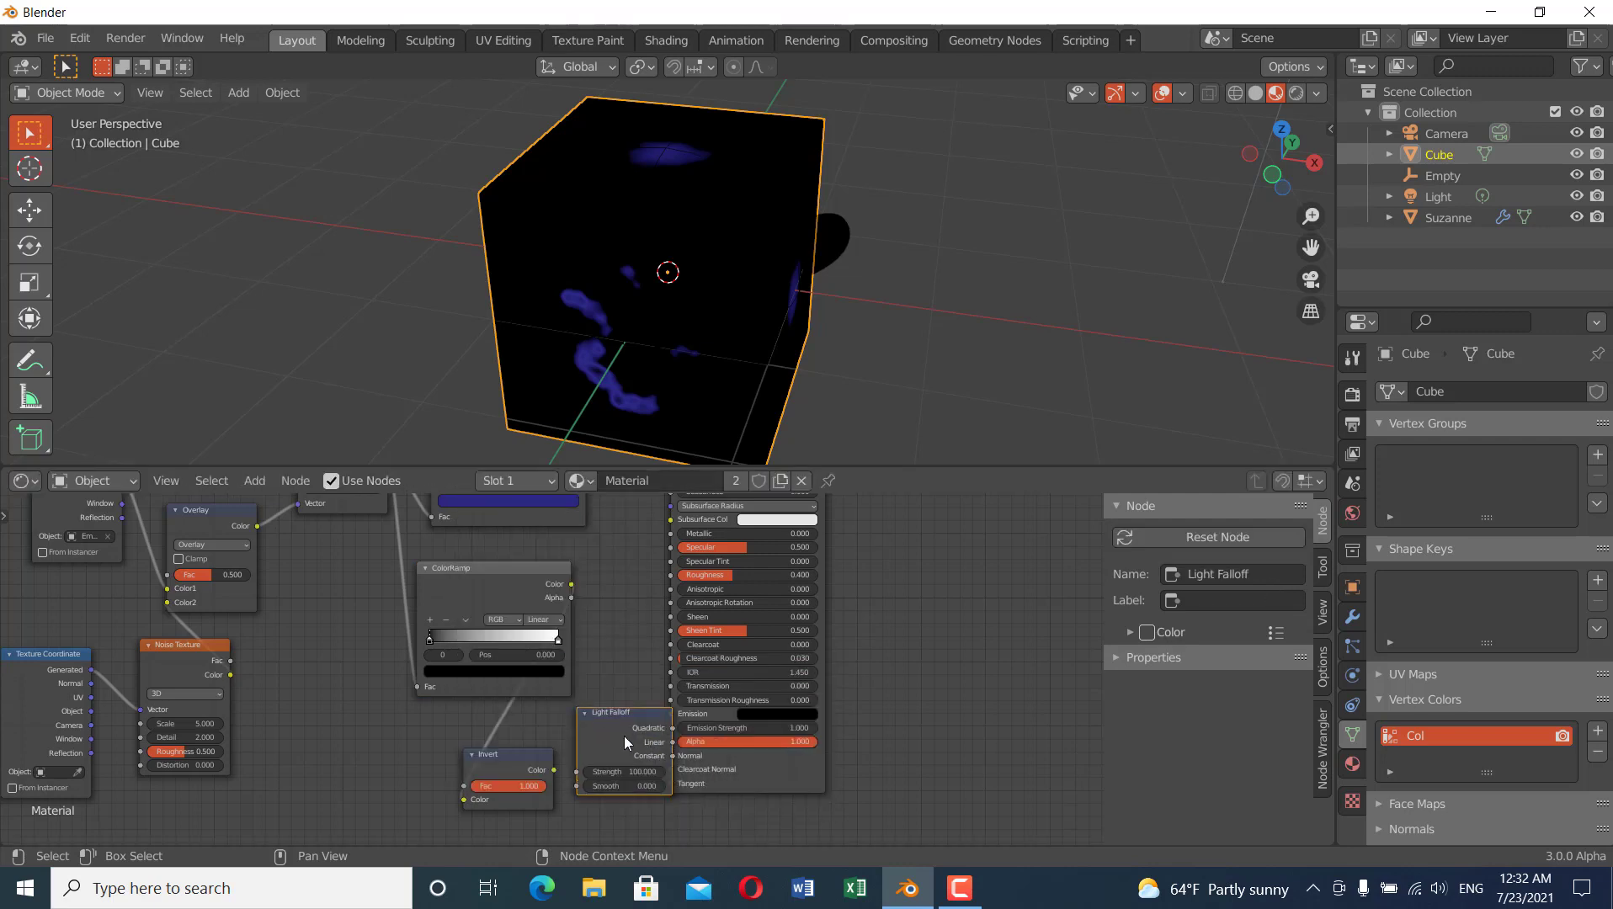
key("ctrl+z")
- Add a MixRGB node beside the Invert node, then connect the second ColorRamp's Color to Color1 and the Invert output to Color2
key("shift+a")
mouse_move(606, 685)
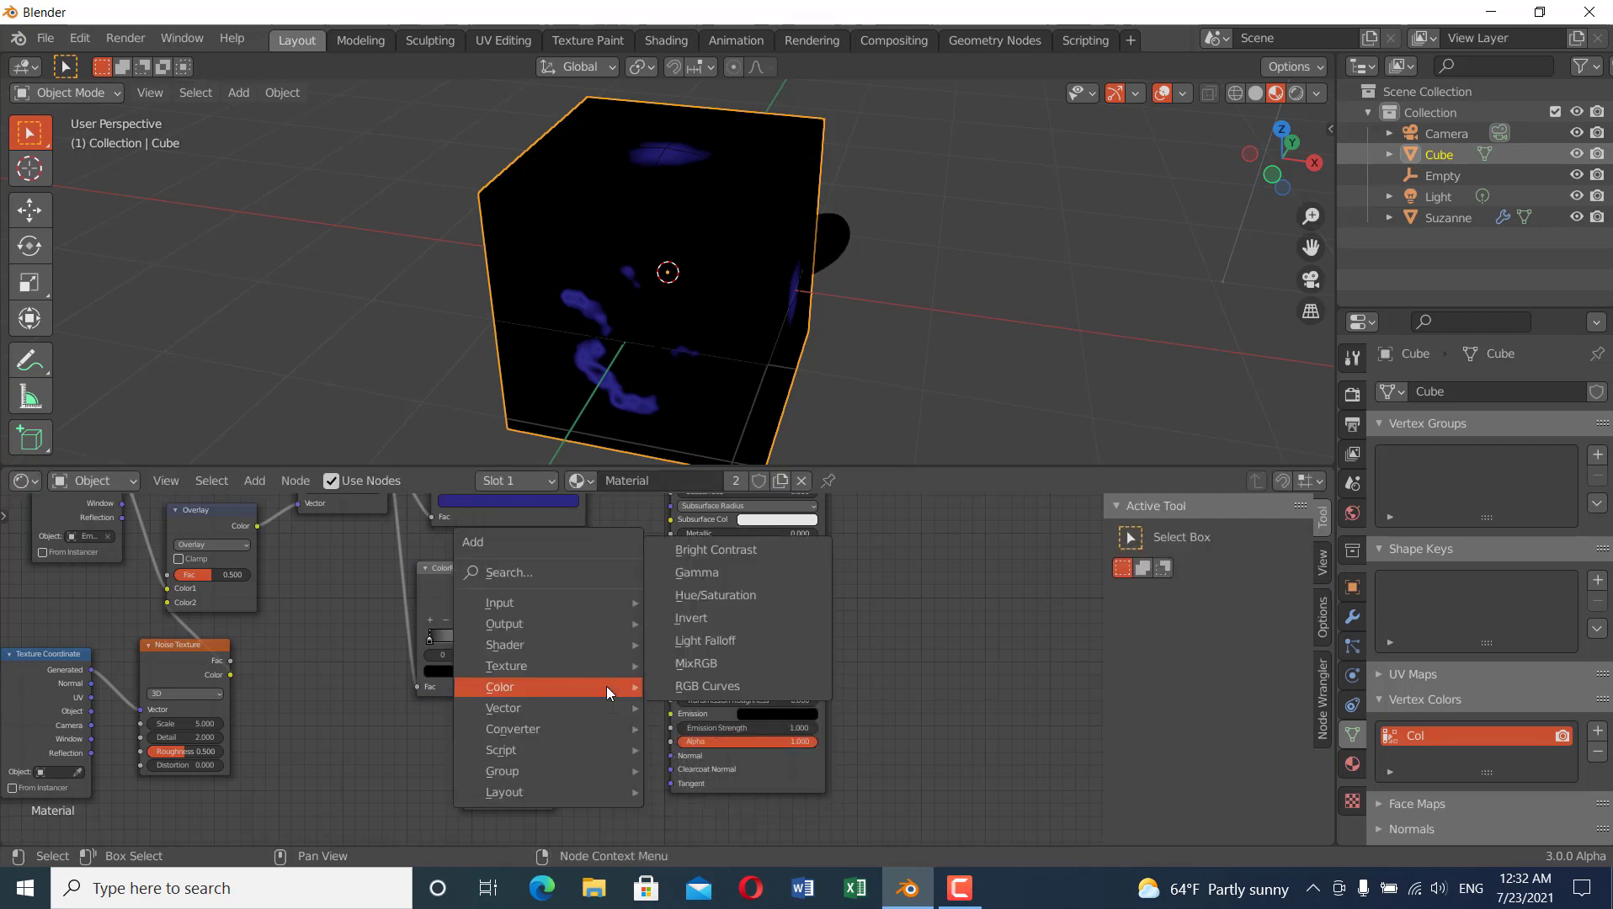
left_click(735, 662)
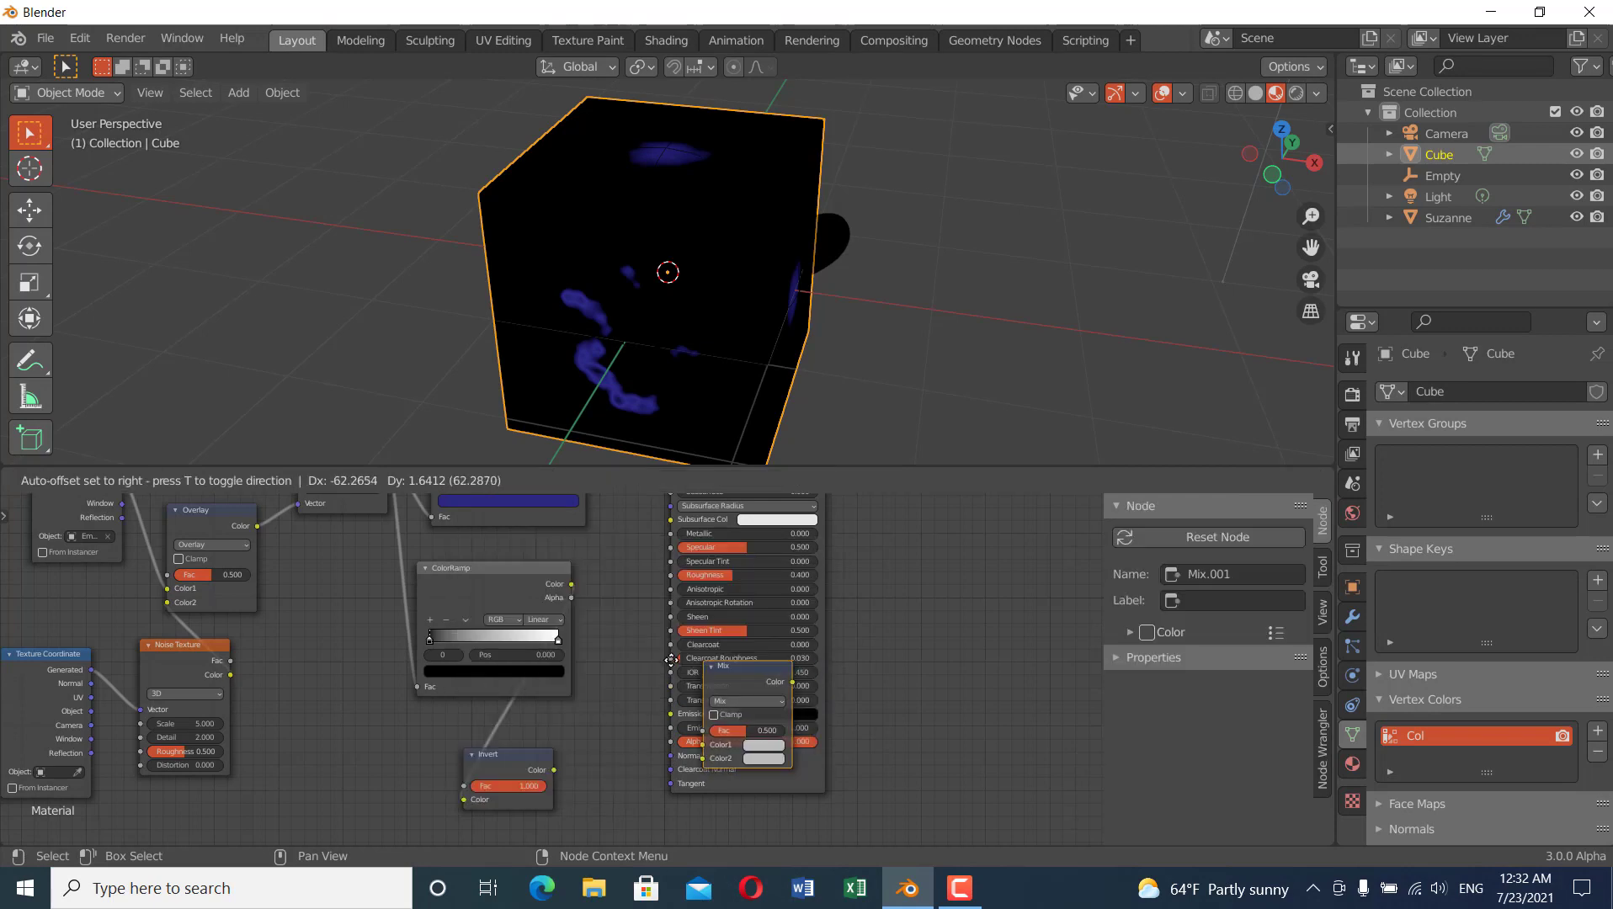
left_click(589, 655)
left_click_drag(492, 568, 456, 579)
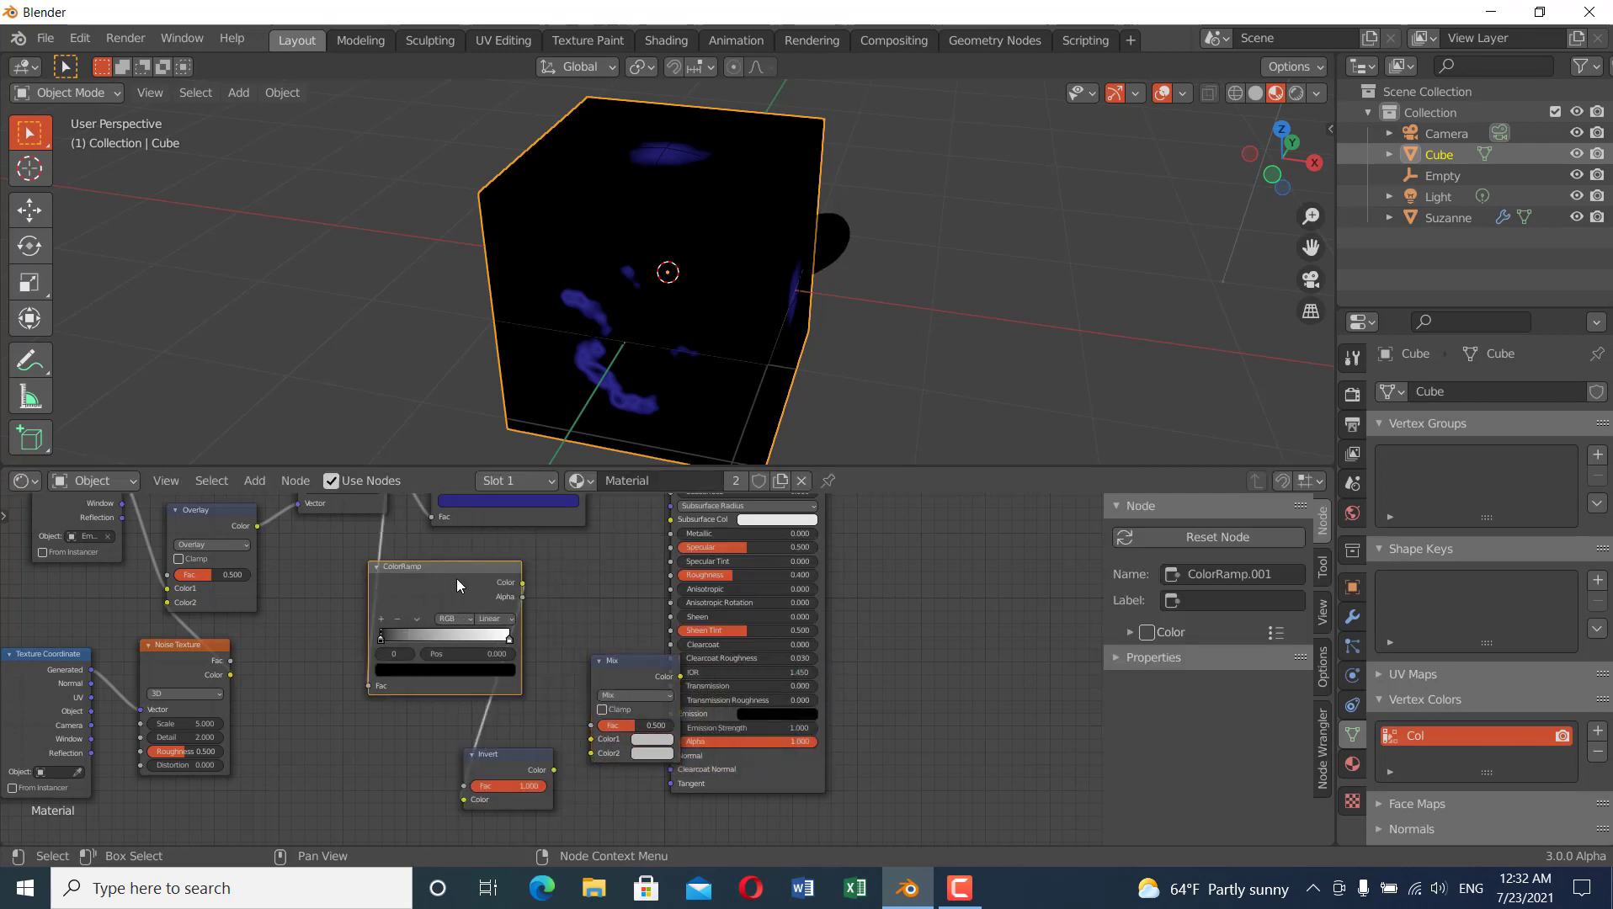
left_click_drag(514, 760, 480, 759)
left_click_drag(626, 660, 588, 648)
left_click_drag(522, 583, 554, 741)
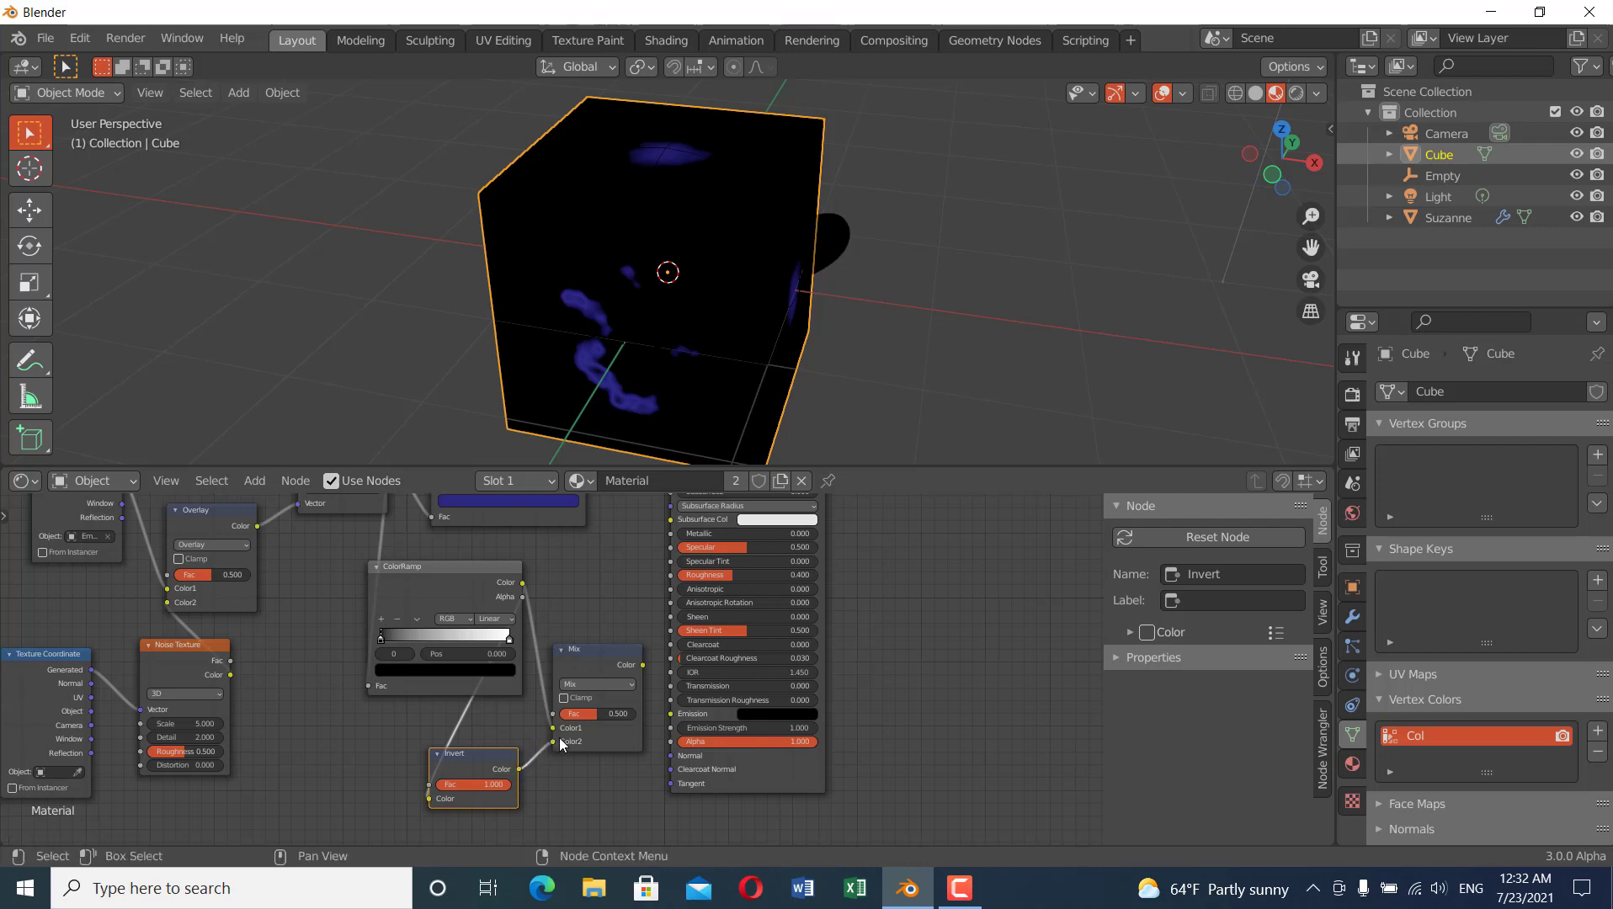
- Add a Vertex Color node between the first ColorRamp and the new Mix node
scroll(595, 622, "down", 2)
middle_click_drag(598, 622, 595, 765)
scroll(563, 737, "up", 1)
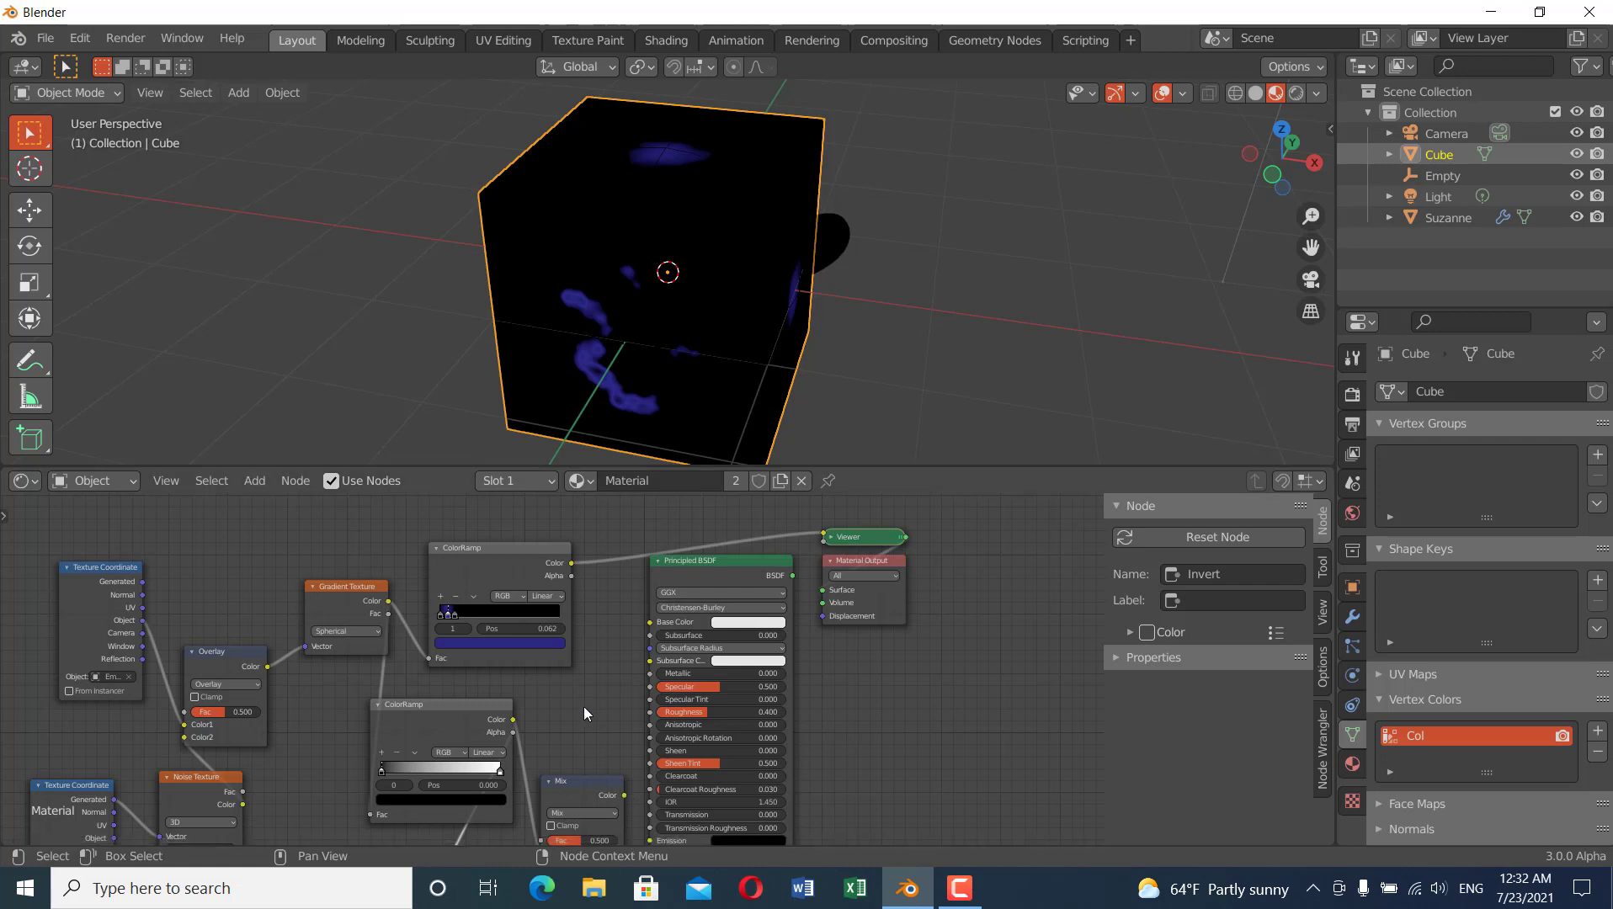
key("shift+a")
mouse_move(578, 697)
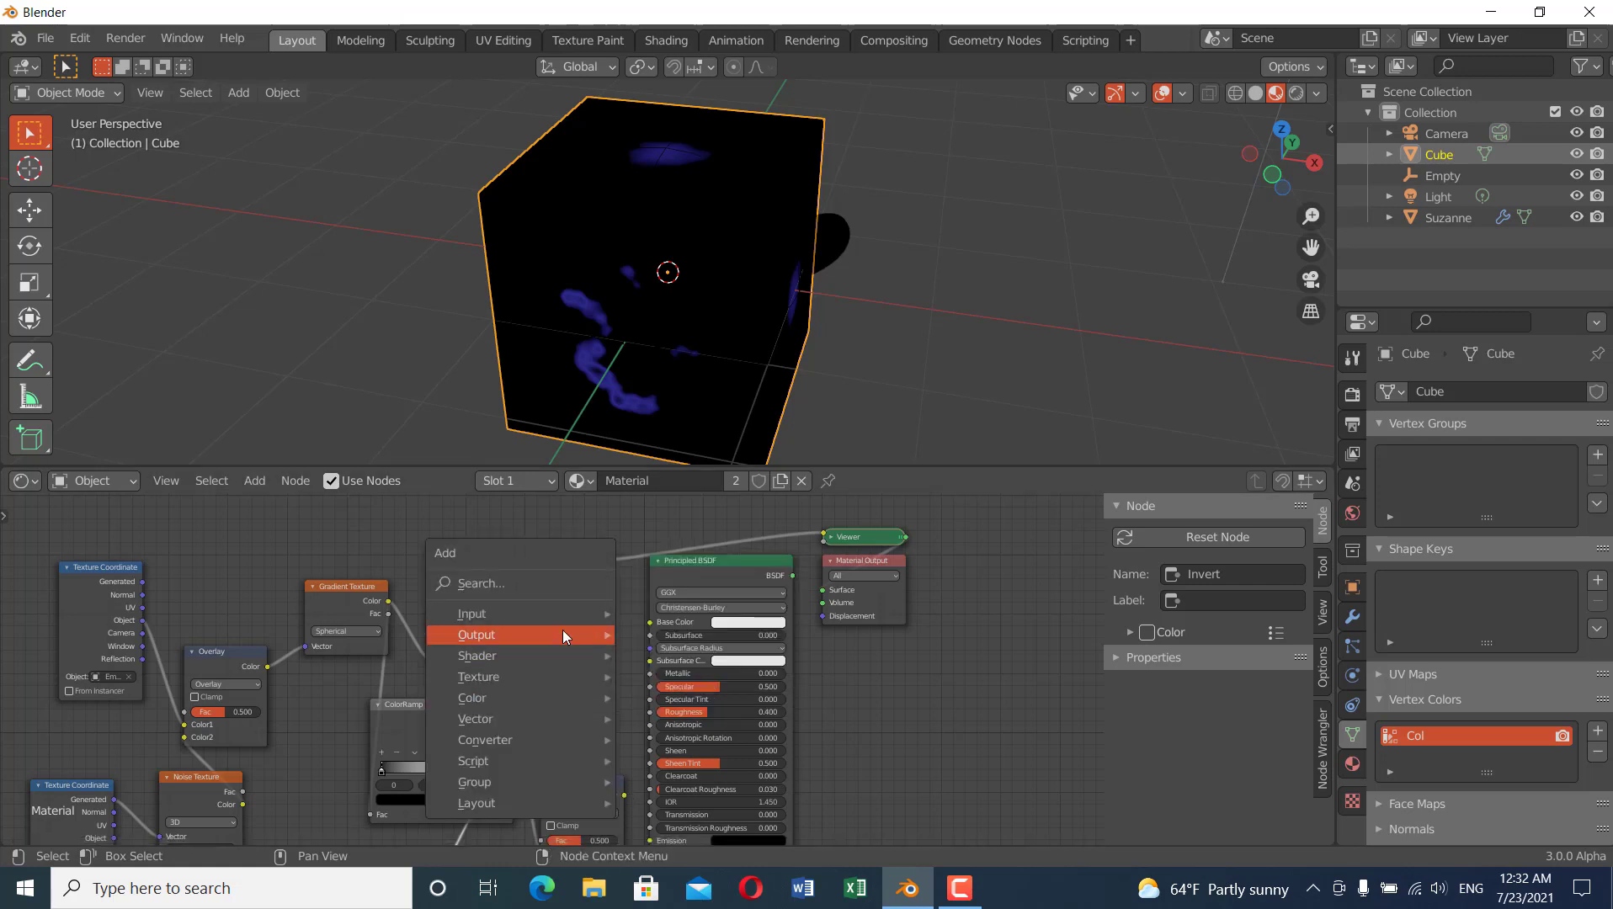
left_click(537, 581)
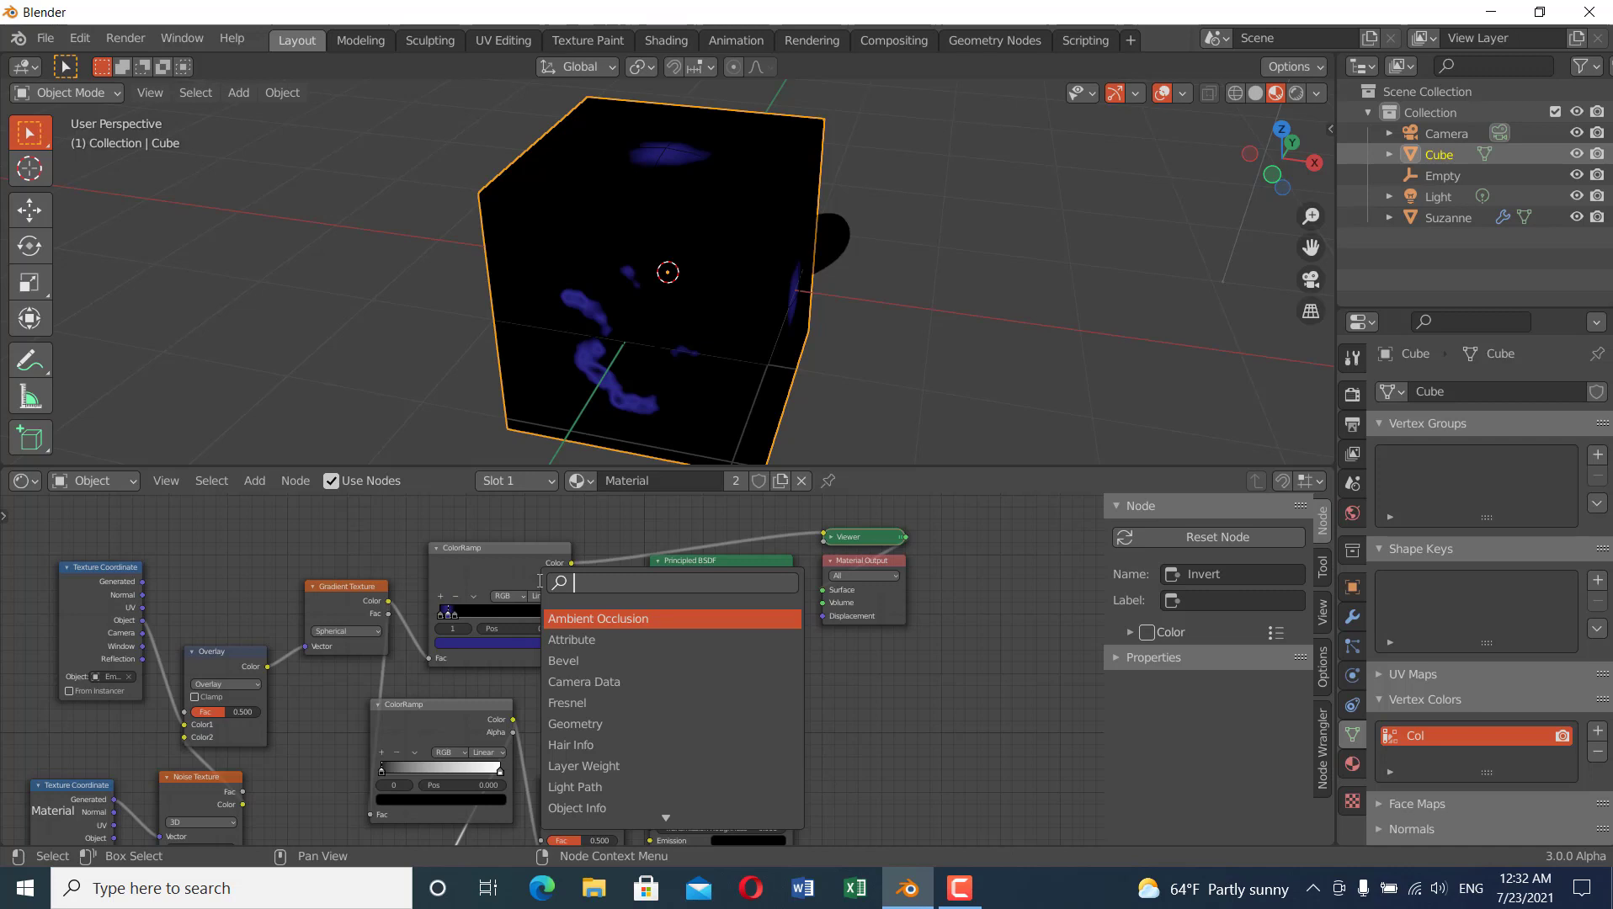
type("v")
left_click(621, 682)
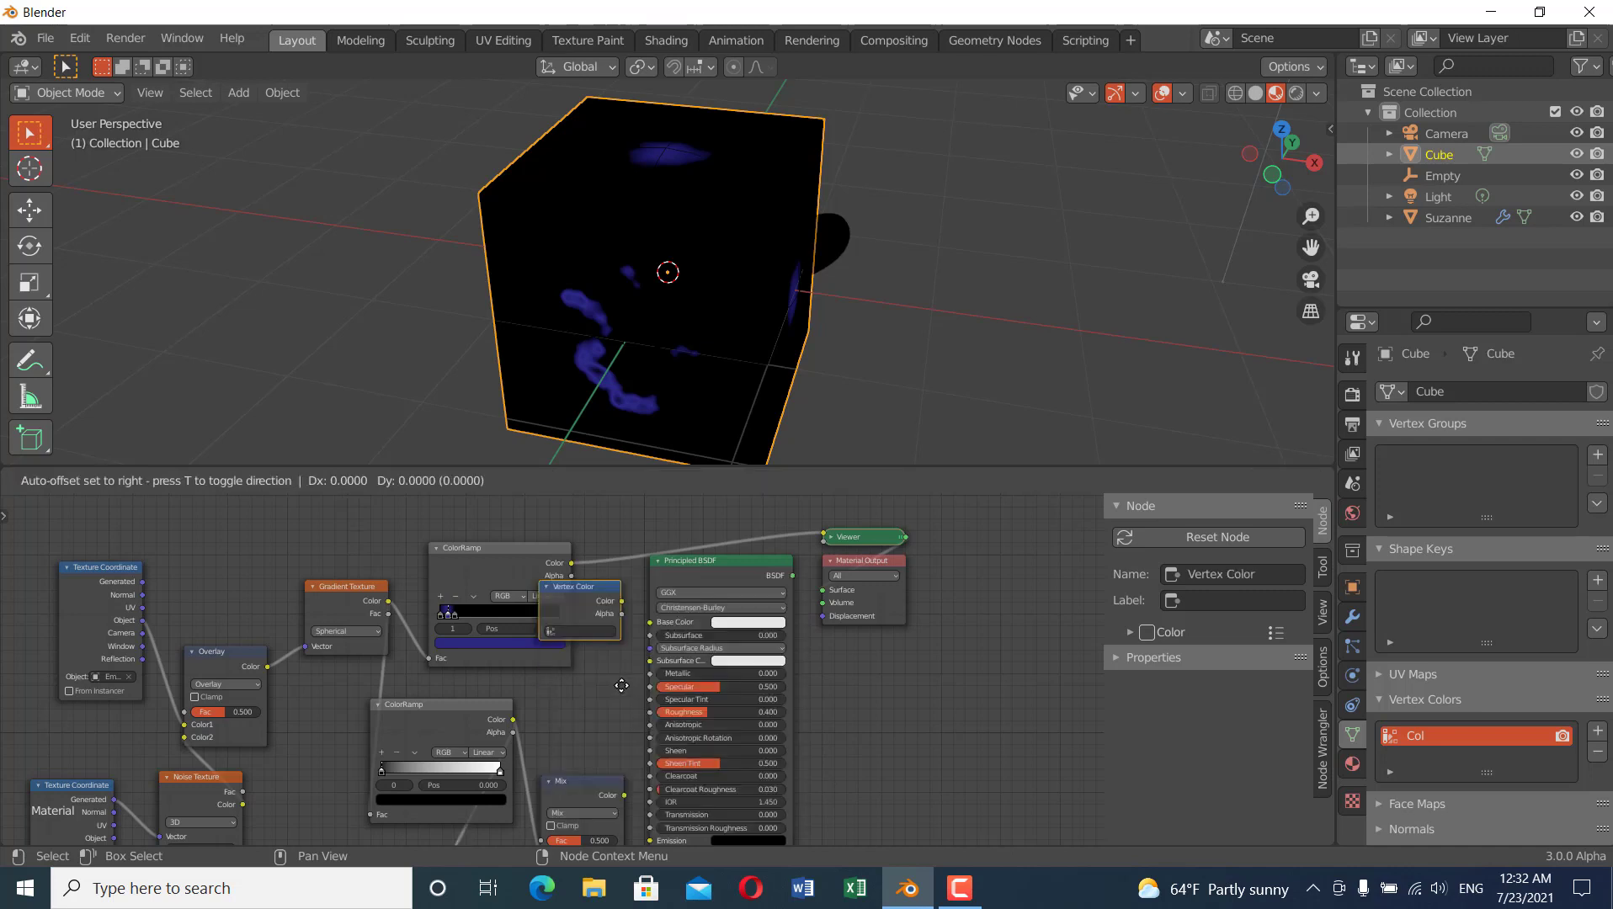
left_click(619, 777)
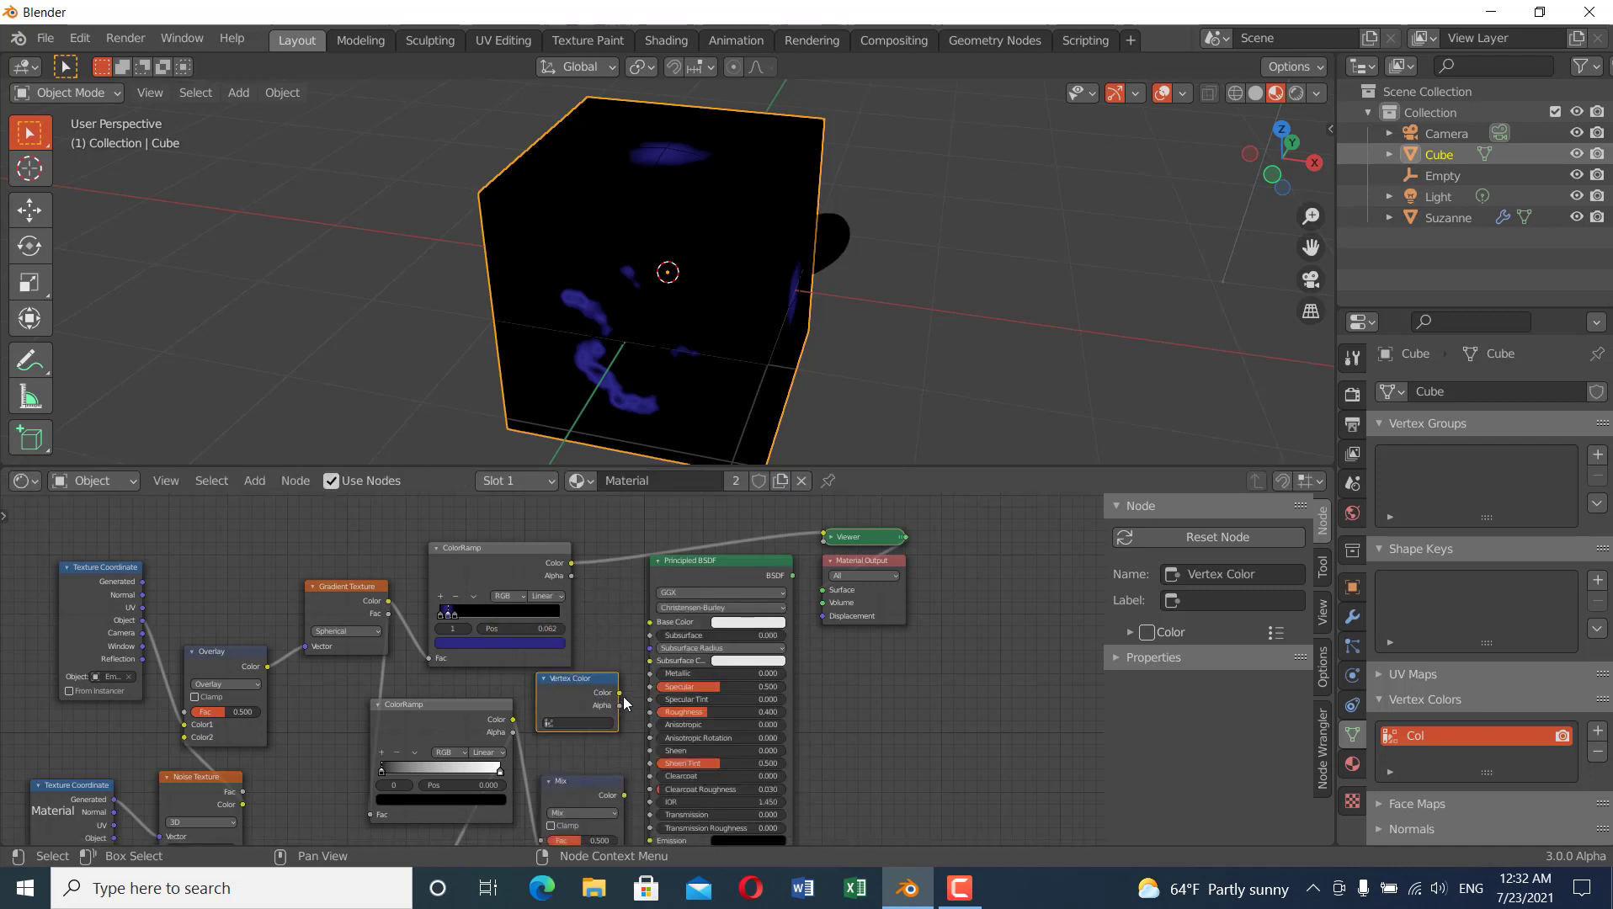
- Connect the Vertex Color node's Color output to the new Mix node's Fac and choose the Col vertex color layer
left_click_drag(619, 692, 541, 839)
left_click(568, 723)
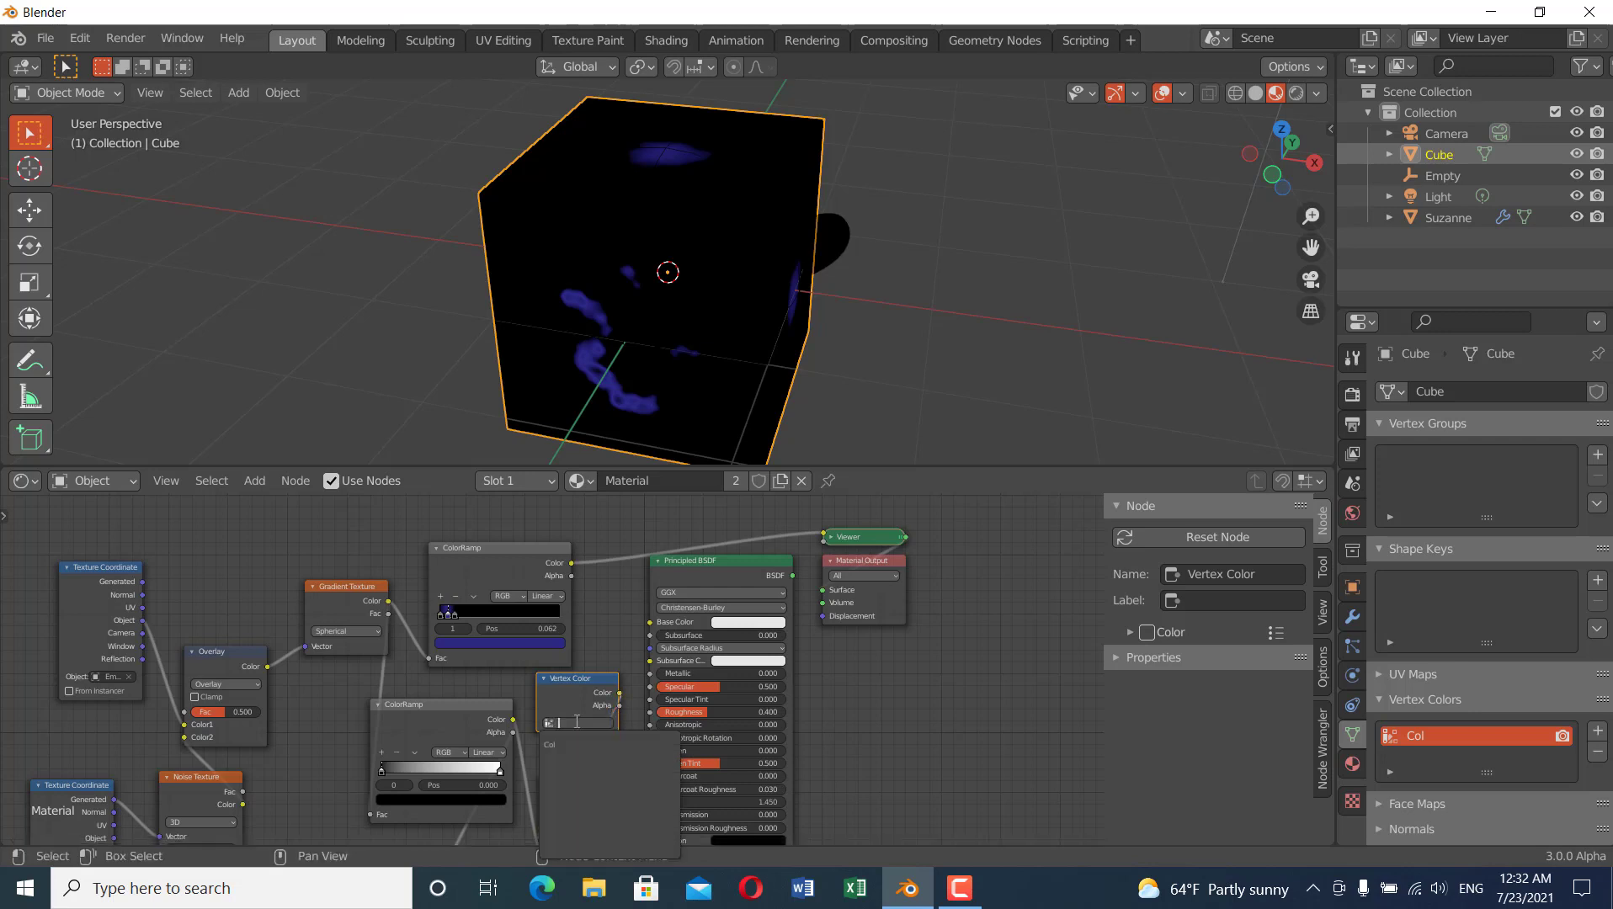
left_click(566, 744)
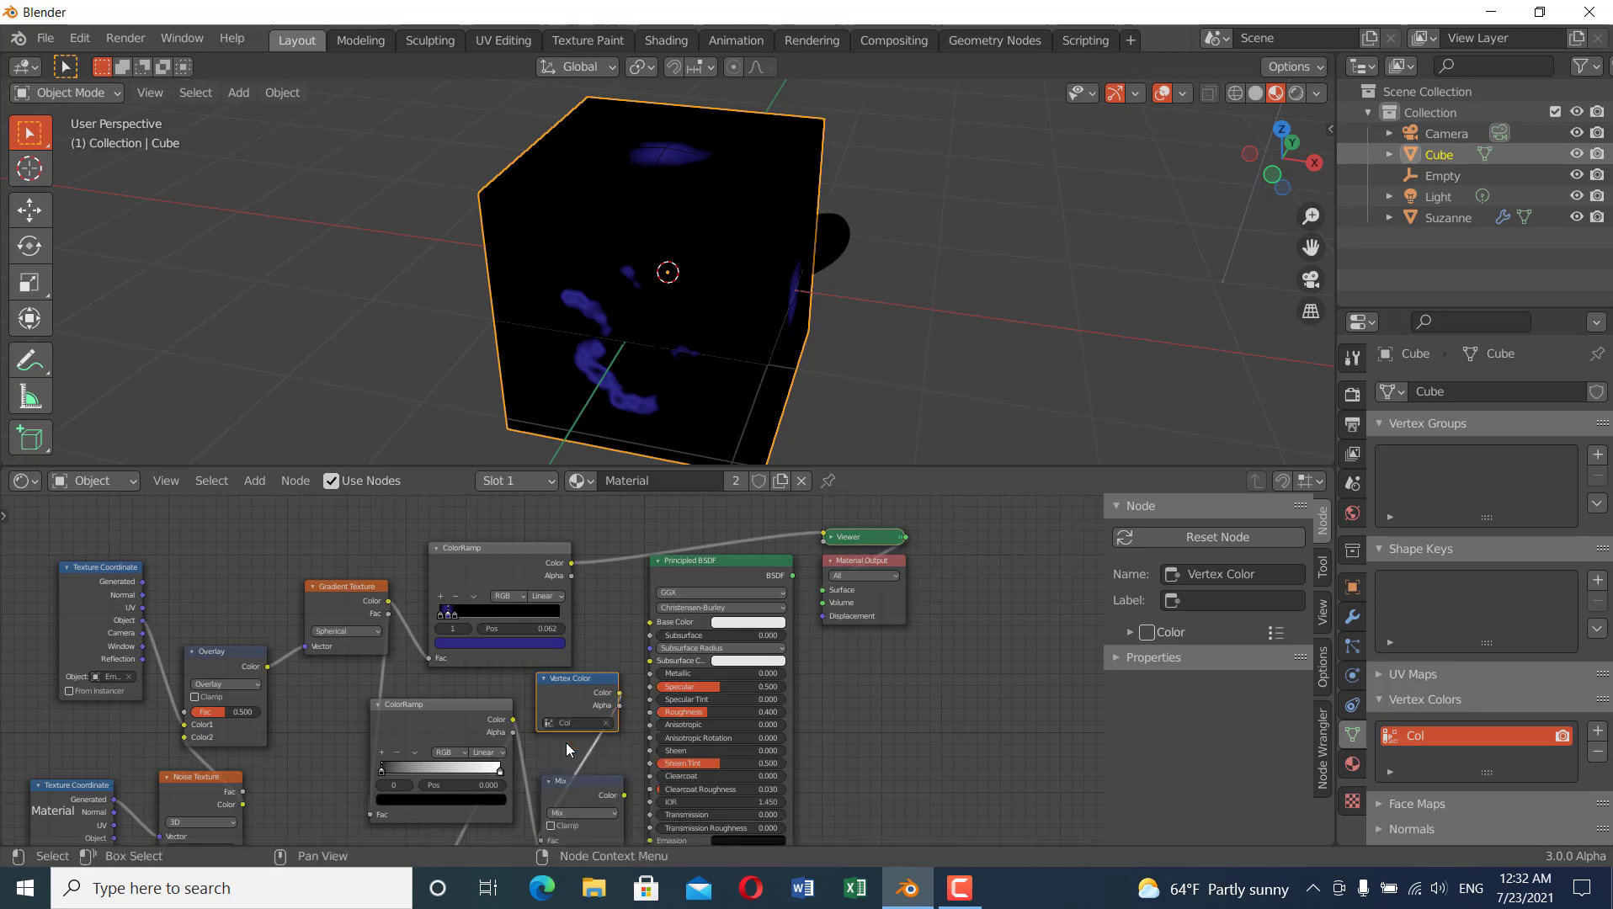
scroll(560, 745, "down", 2)
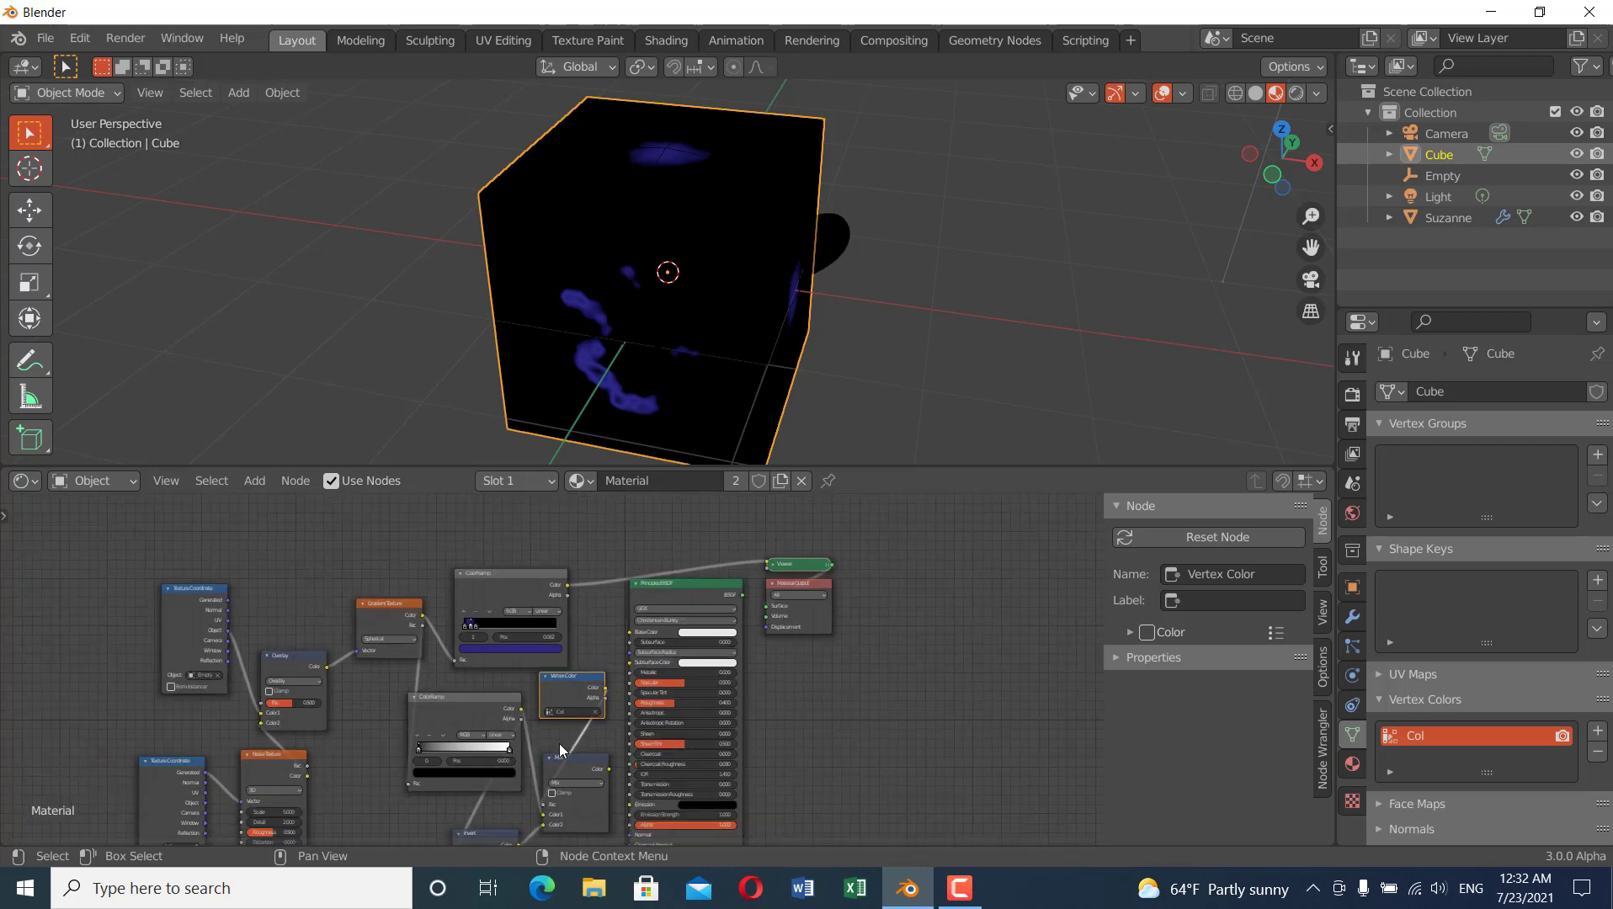
middle_click_drag(559, 743, 555, 698)
scroll(555, 698, "up", 4)
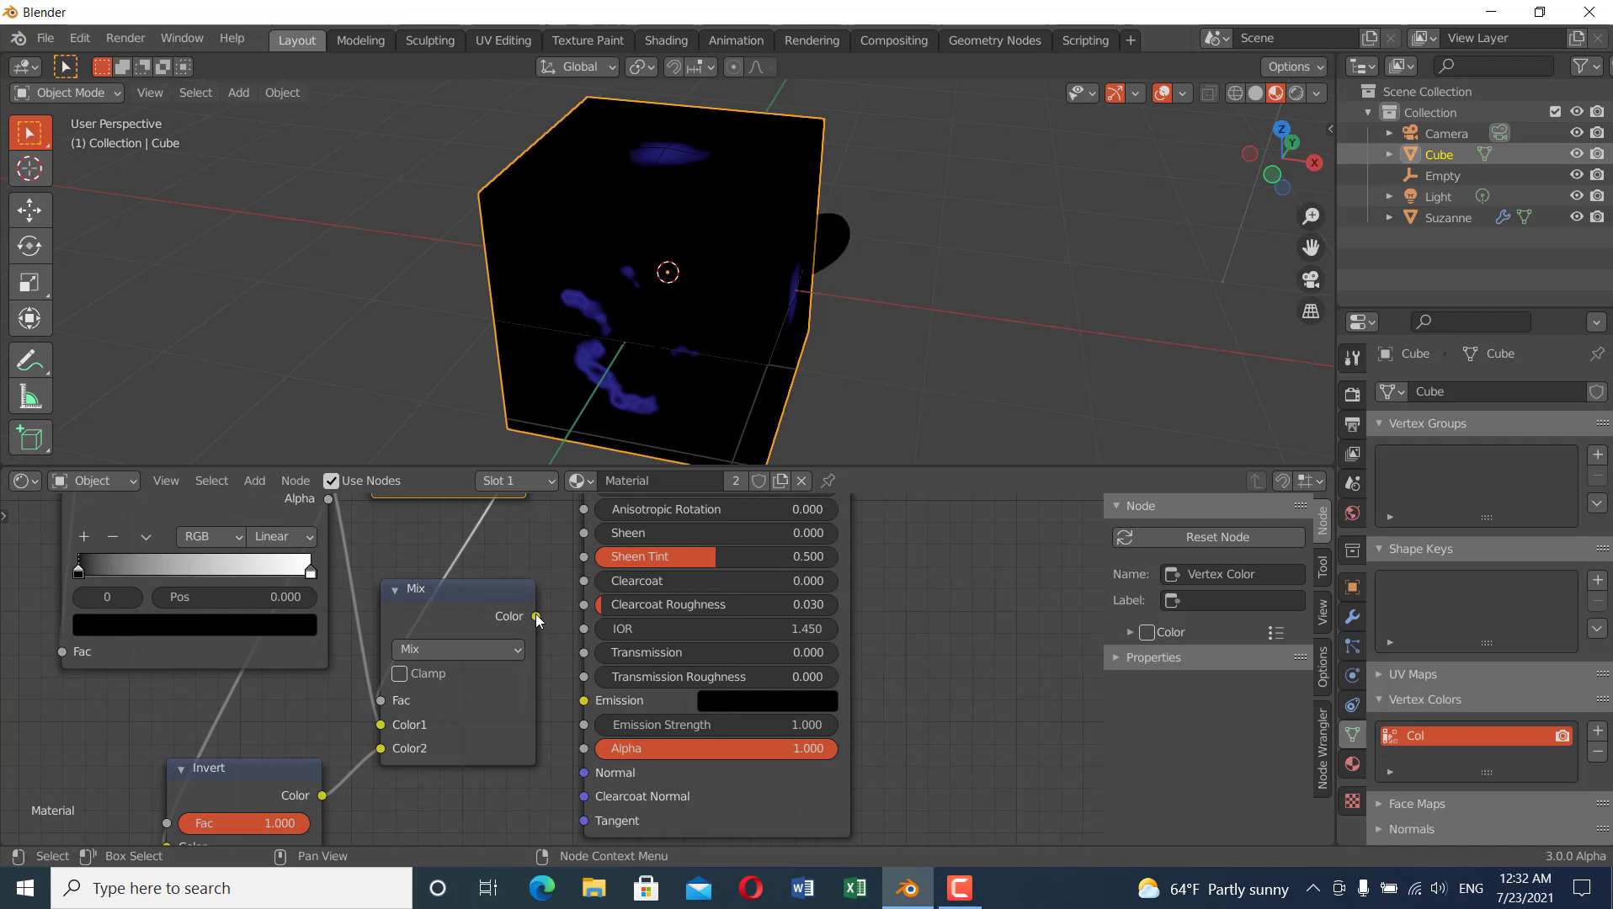
- Connect the Mix node's Color to the Principled BSDF's Alpha, and the first ColorRamp's Color to Emission with Emission Strength 8.4
left_click_drag(536, 616, 584, 748)
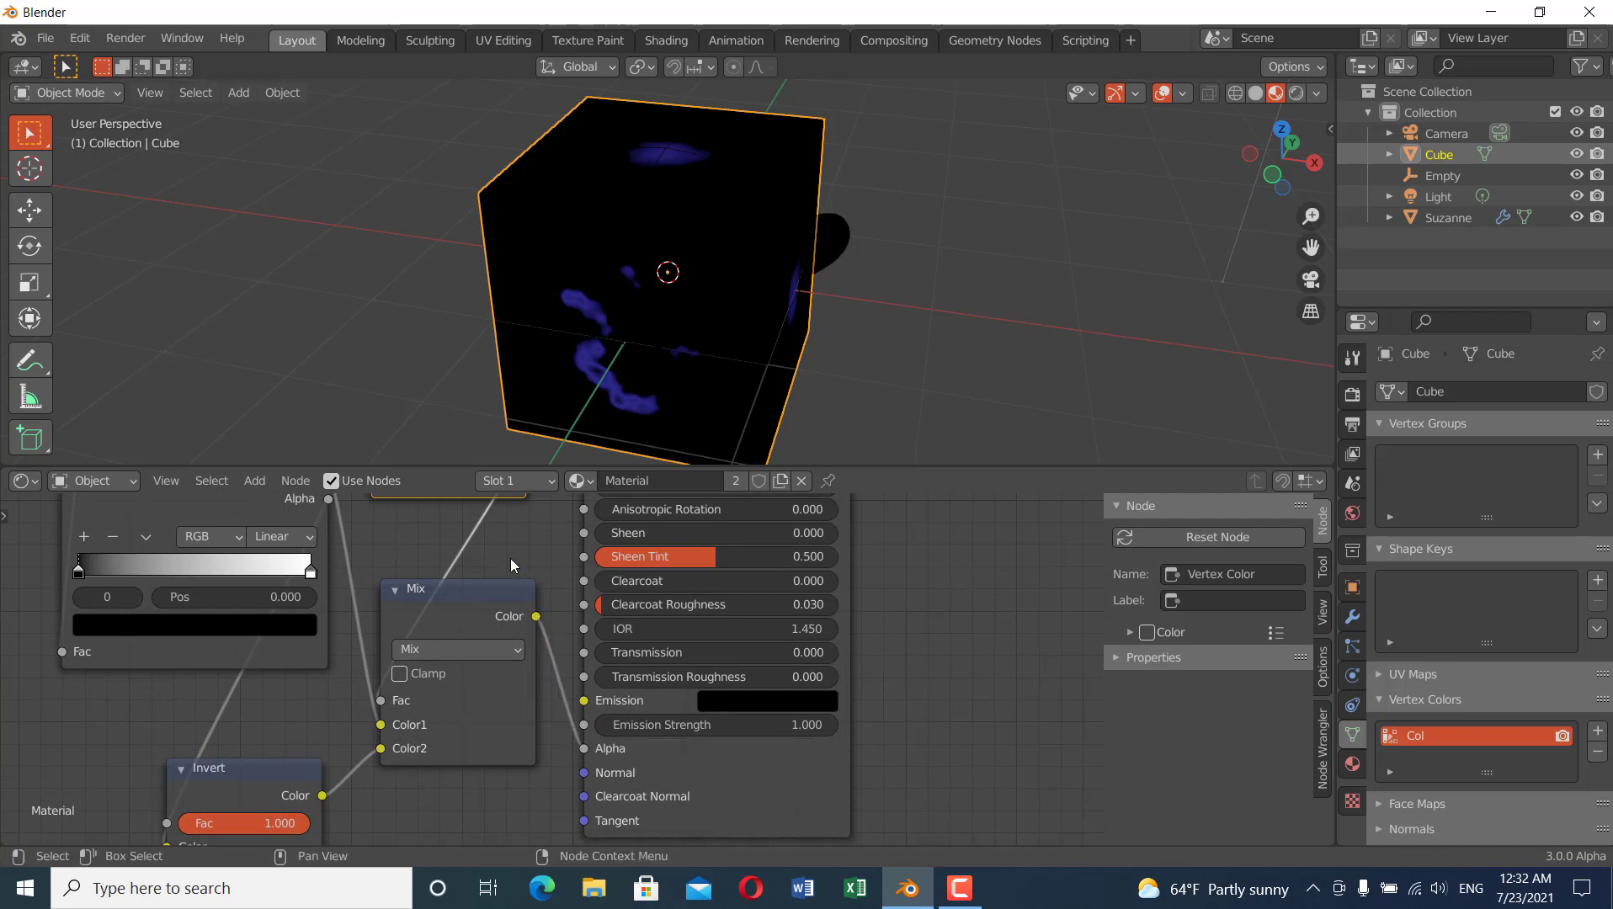
scroll(510, 558, "down", 4)
middle_click_drag(510, 558, 544, 784)
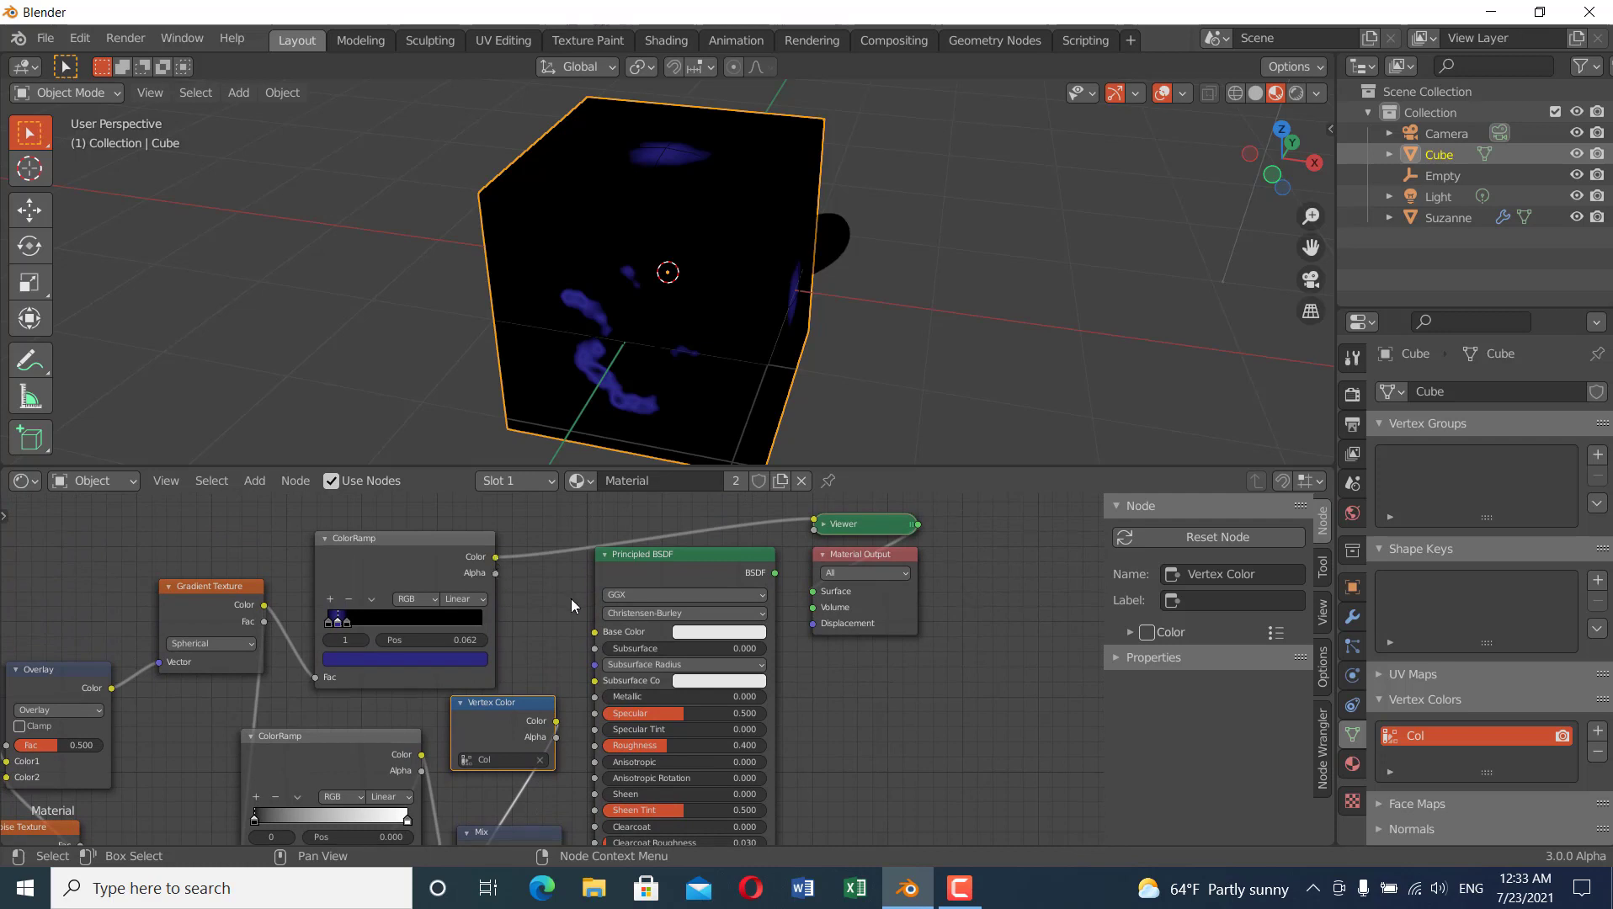
scroll(547, 655, "down", 4)
middle_click_drag(548, 655, 535, 614)
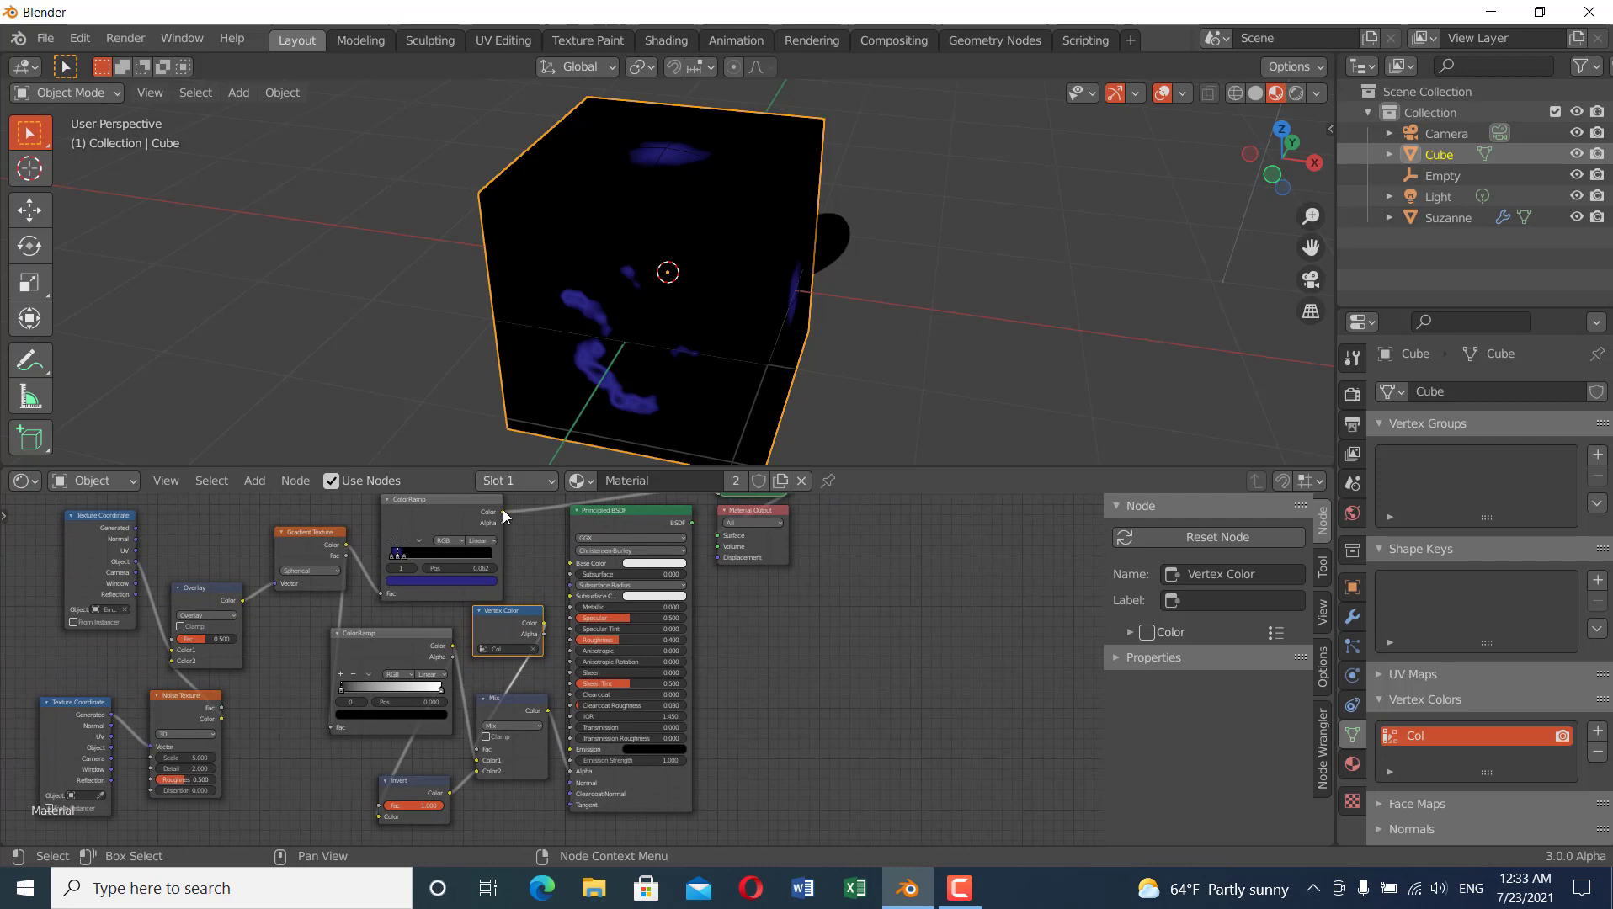
left_click_drag(503, 511, 570, 752)
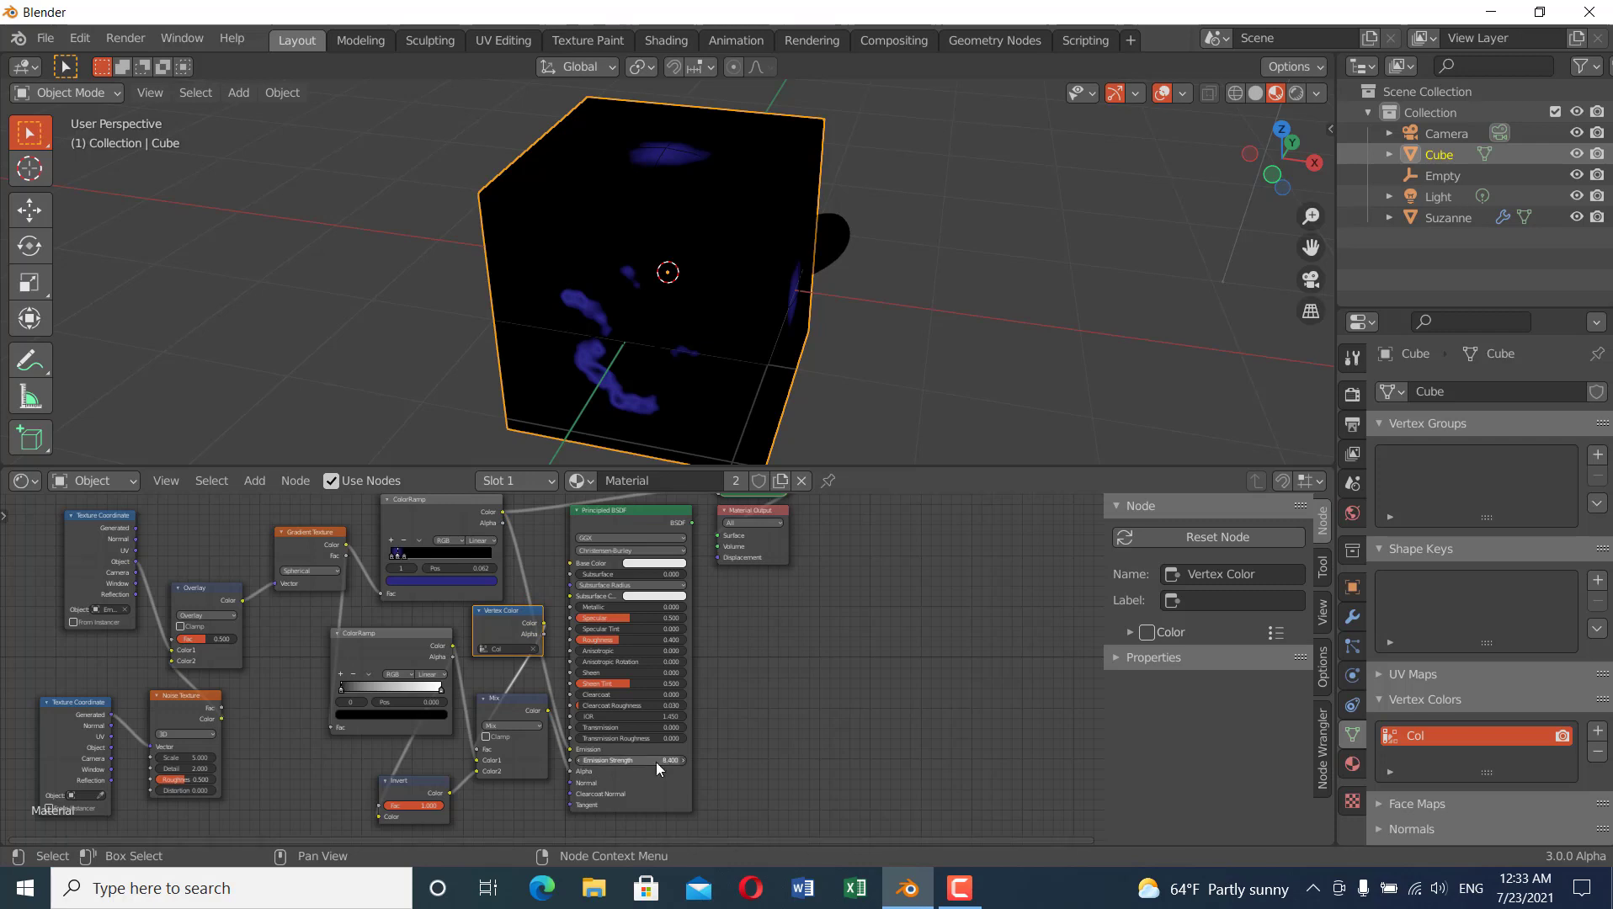
scroll(558, 715, "down", 3)
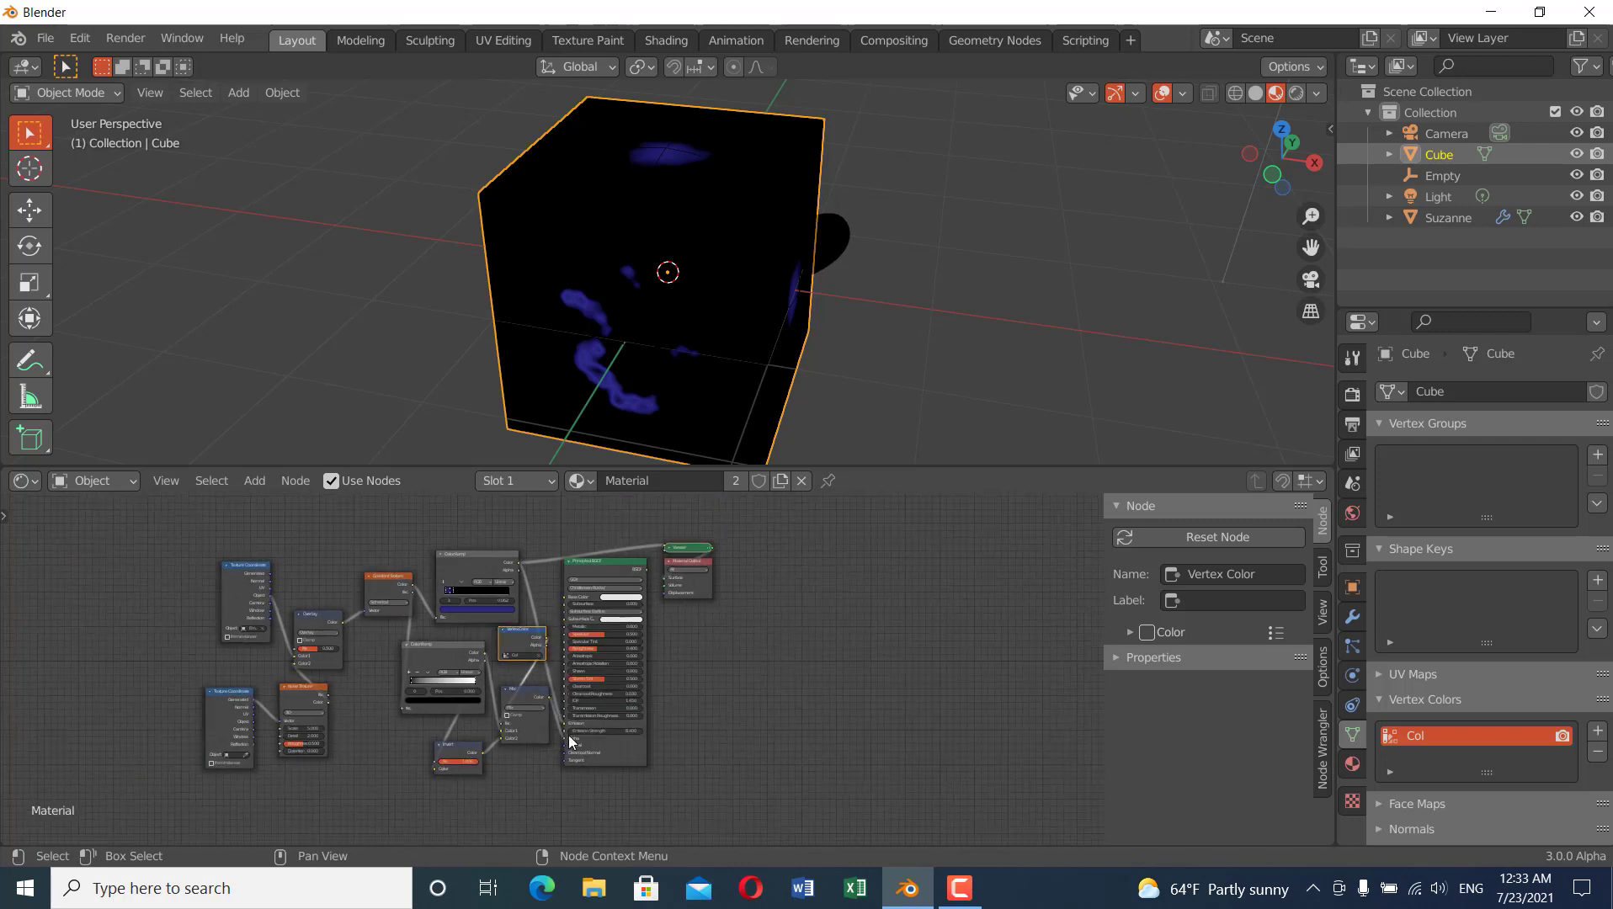
scroll(514, 664, "up", 4)
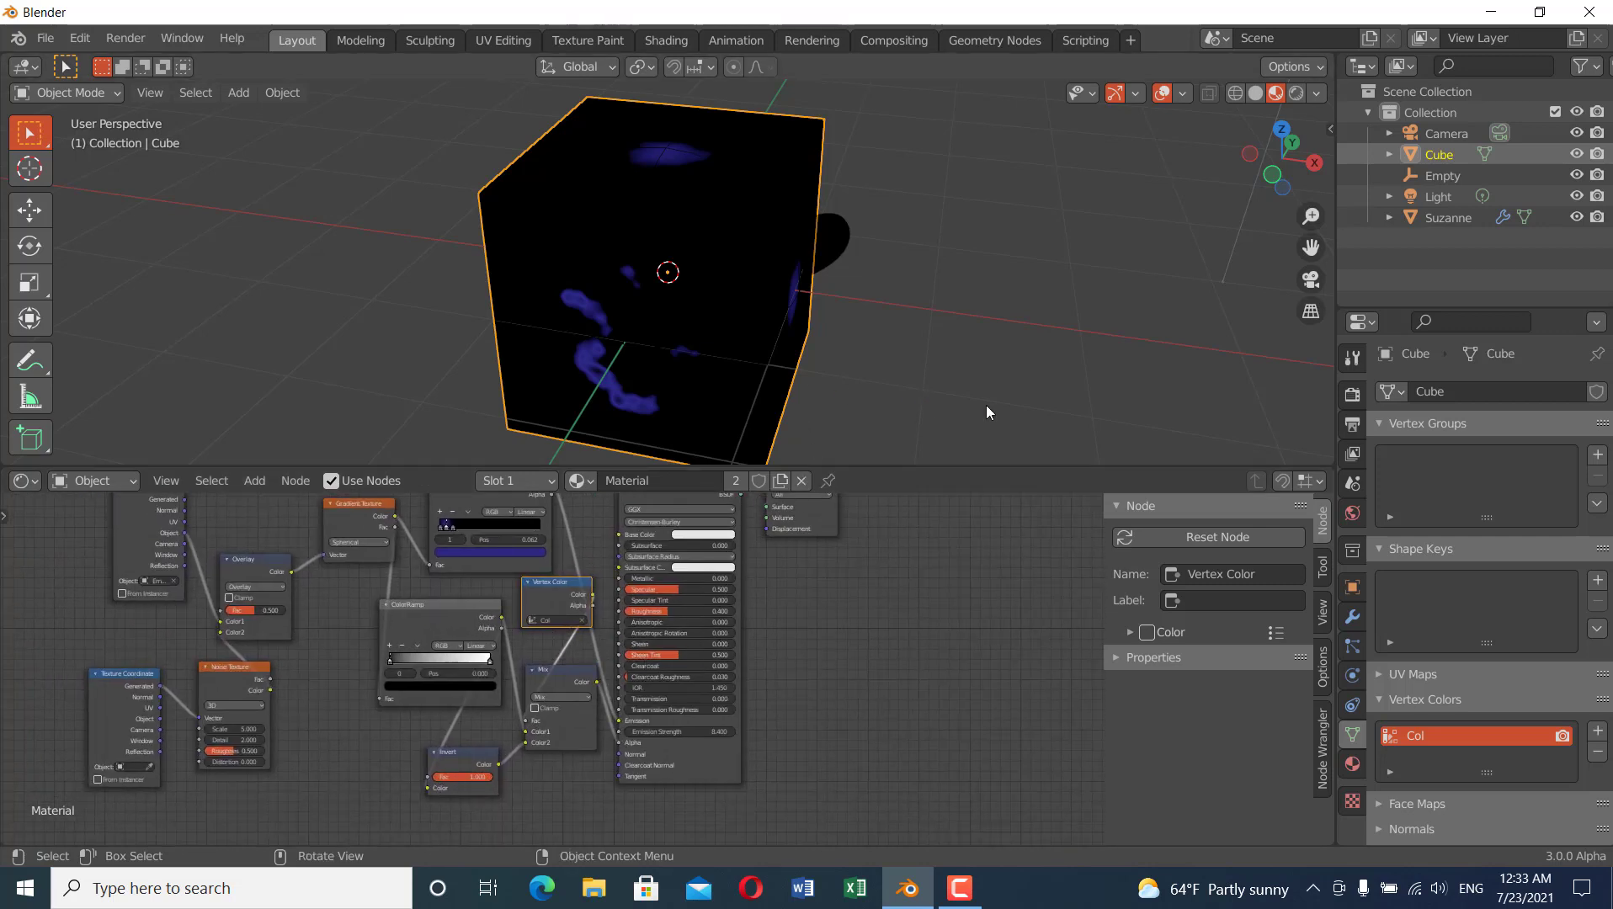
- Scale the Empty temporarily to test the gradient on the cube, then cancel the scaling
left_click(1462, 172)
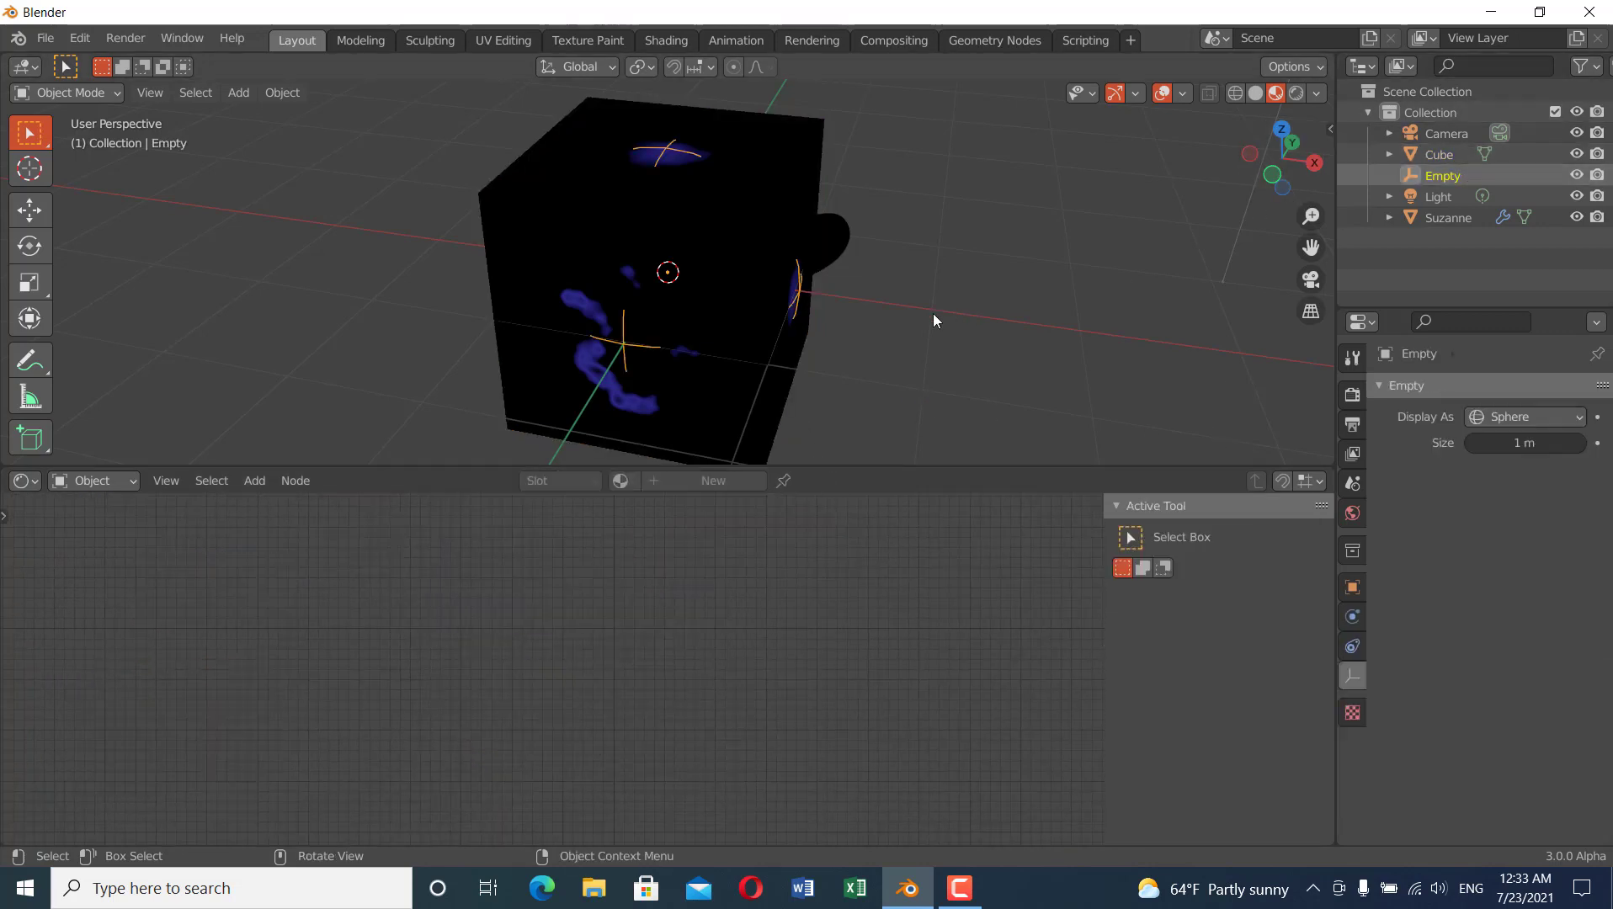
key("s")
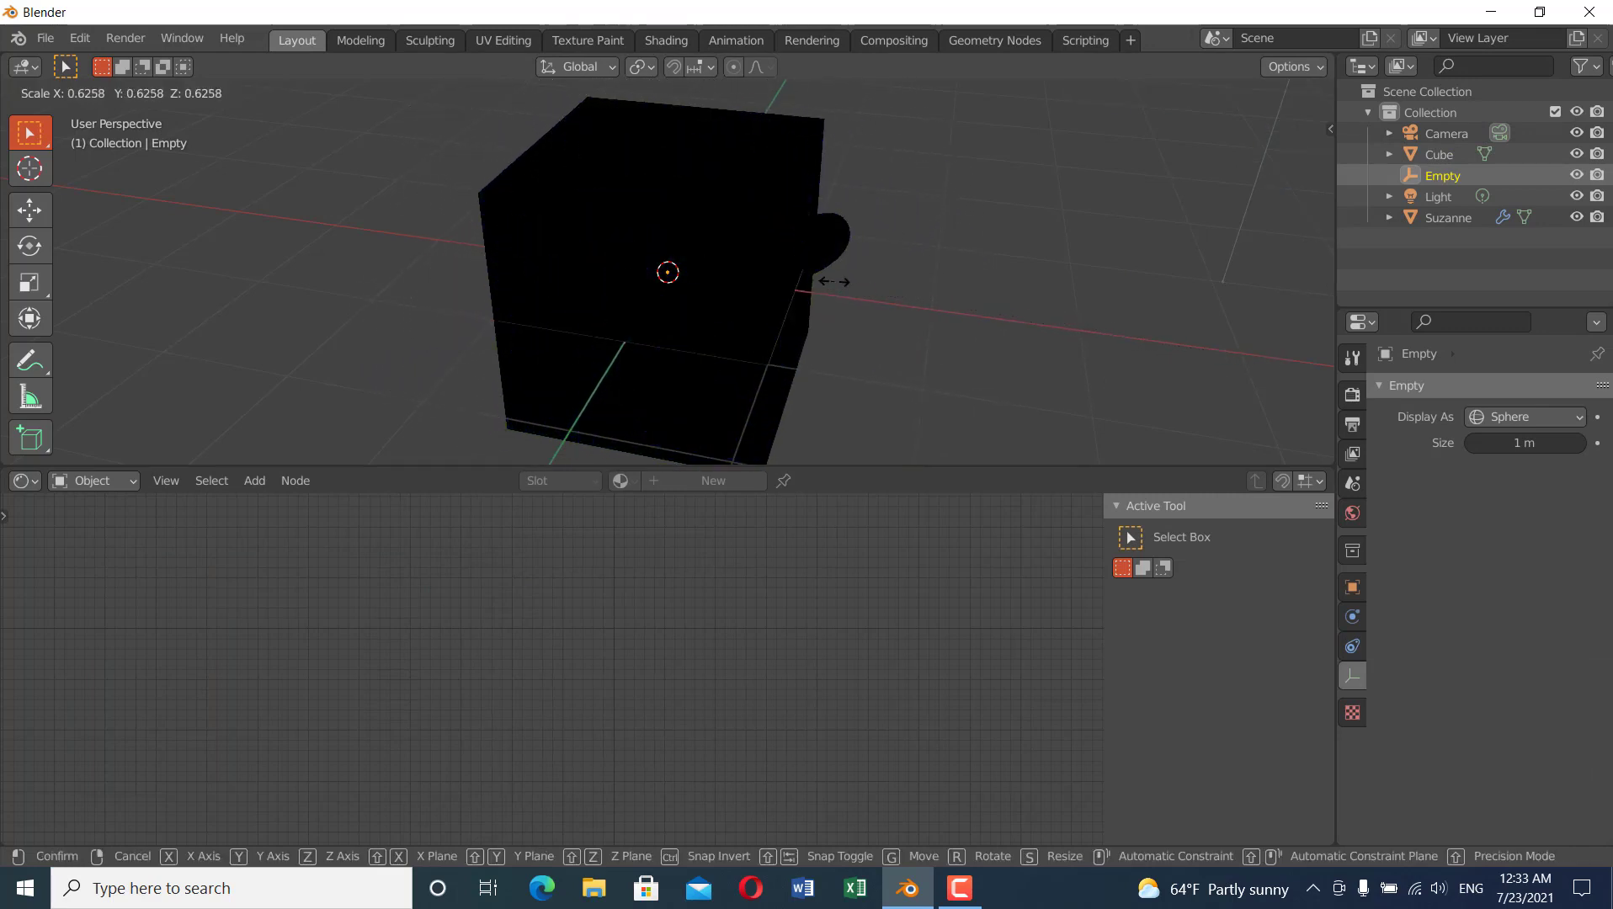
right_click(1059, 329)
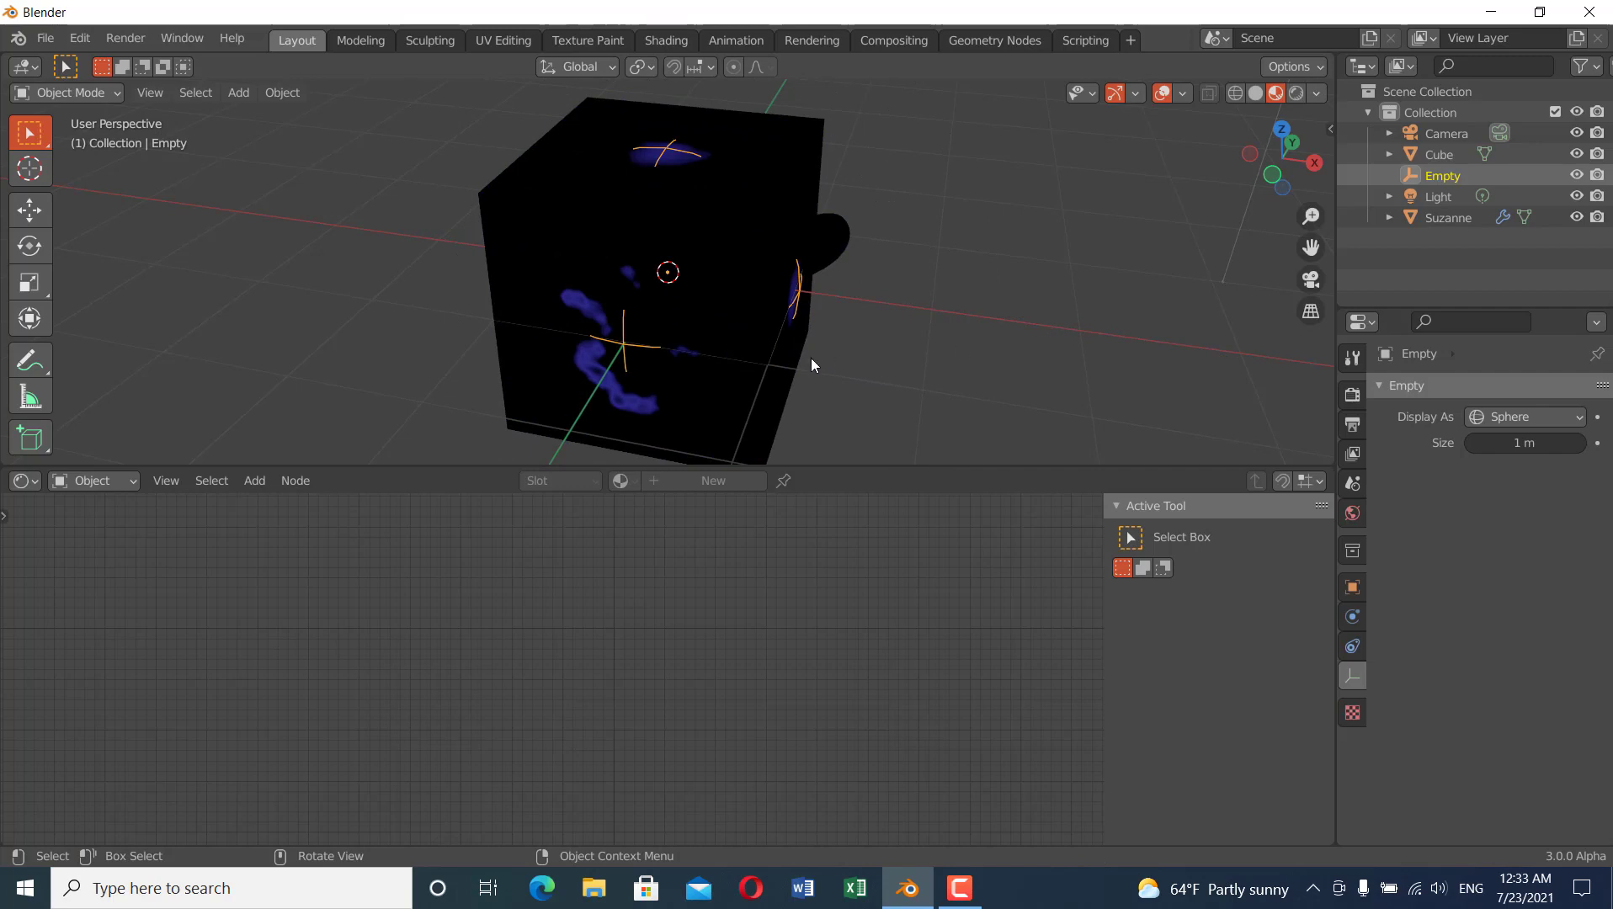
- Select the cube and route its material's Principled BSDF to the Material Output in place of the Viewer
left_click(821, 137)
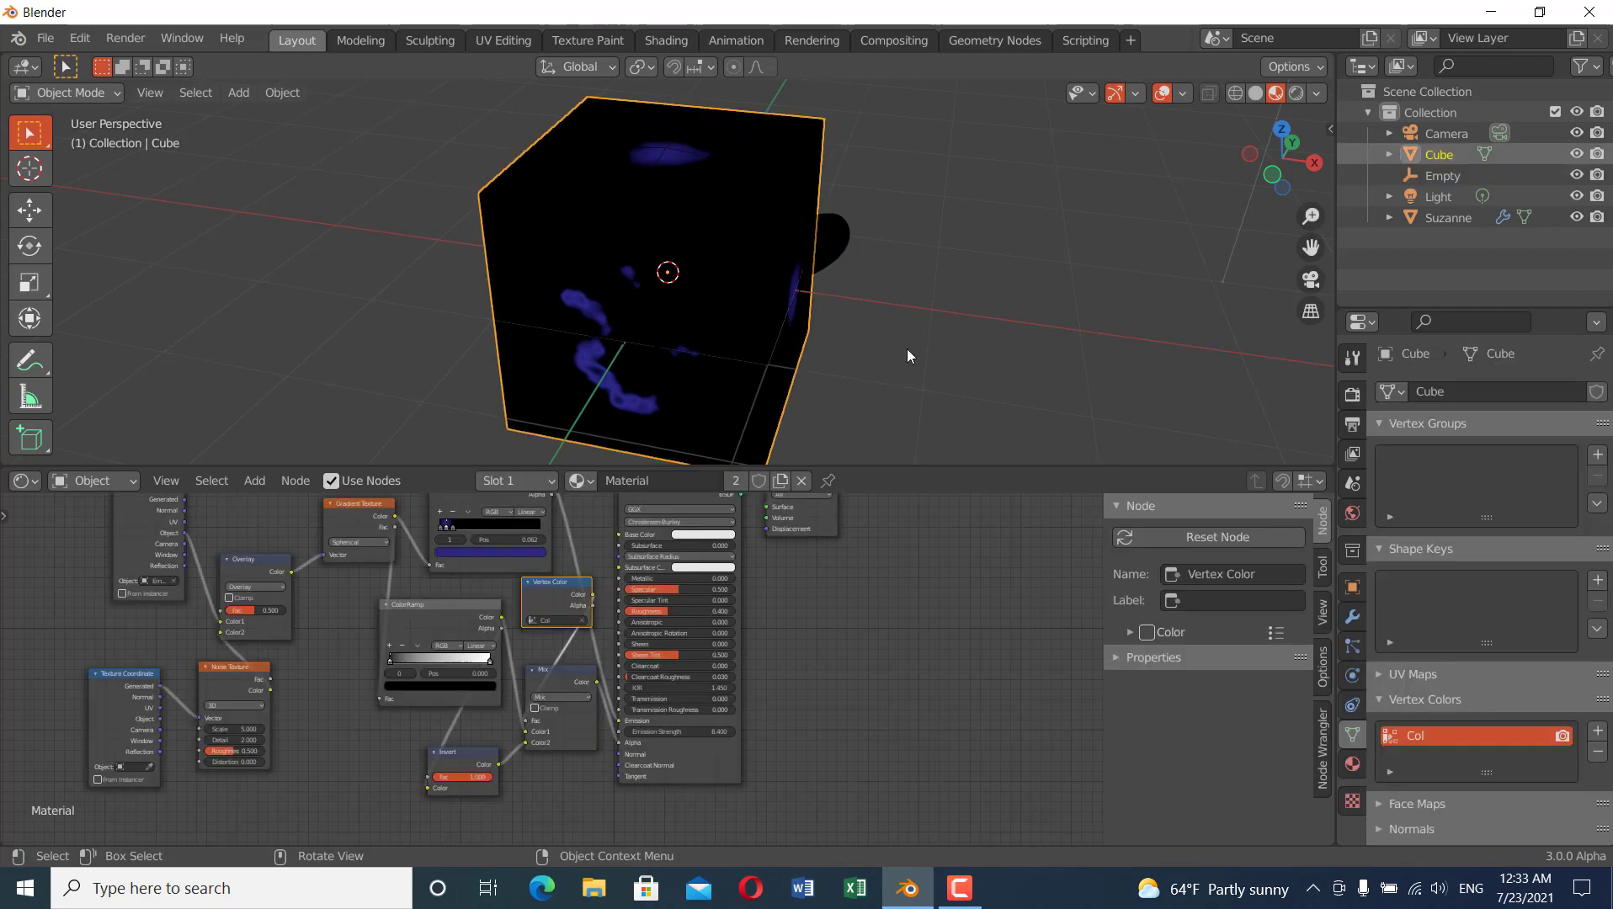
scroll(828, 538, "down", 3)
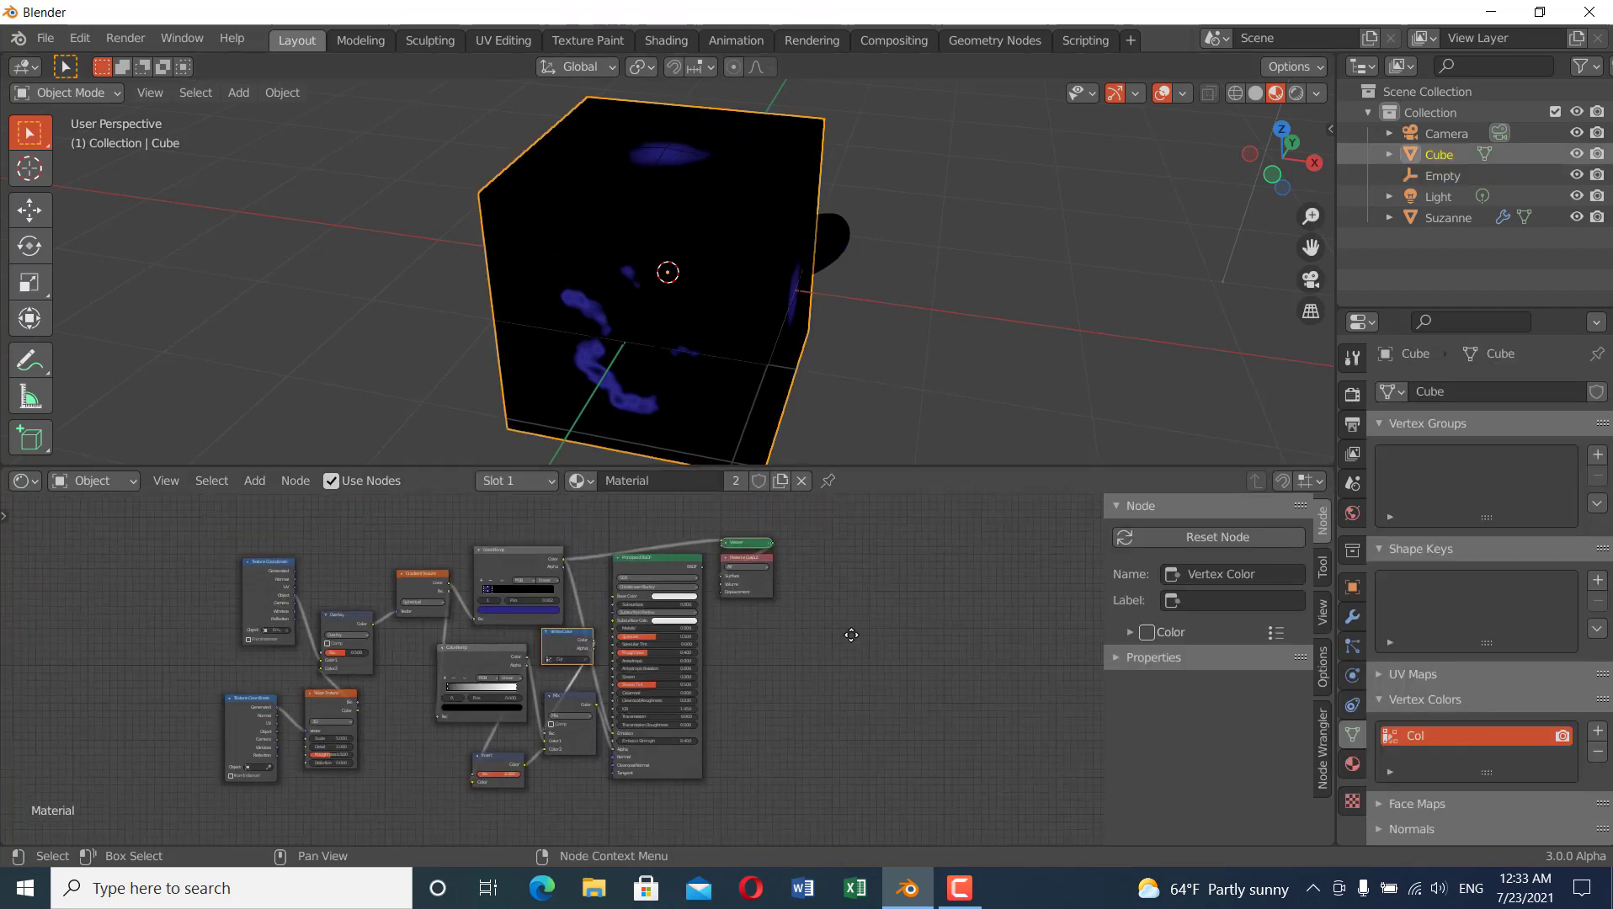
left_click(659, 587)
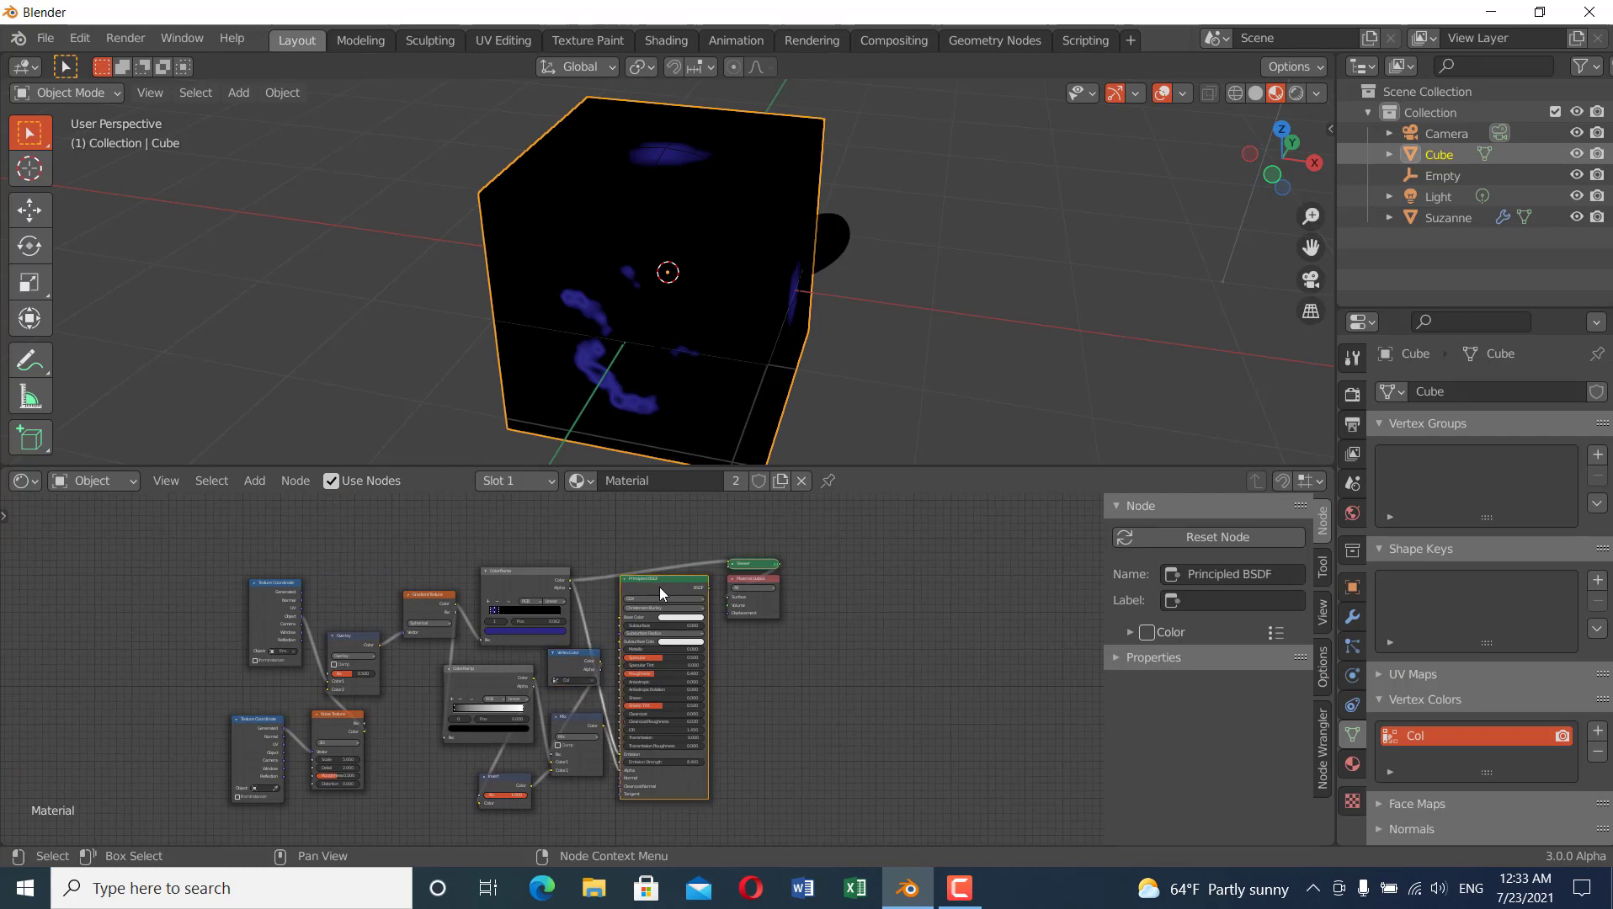
left_click(659, 587, "ctrl+shift")
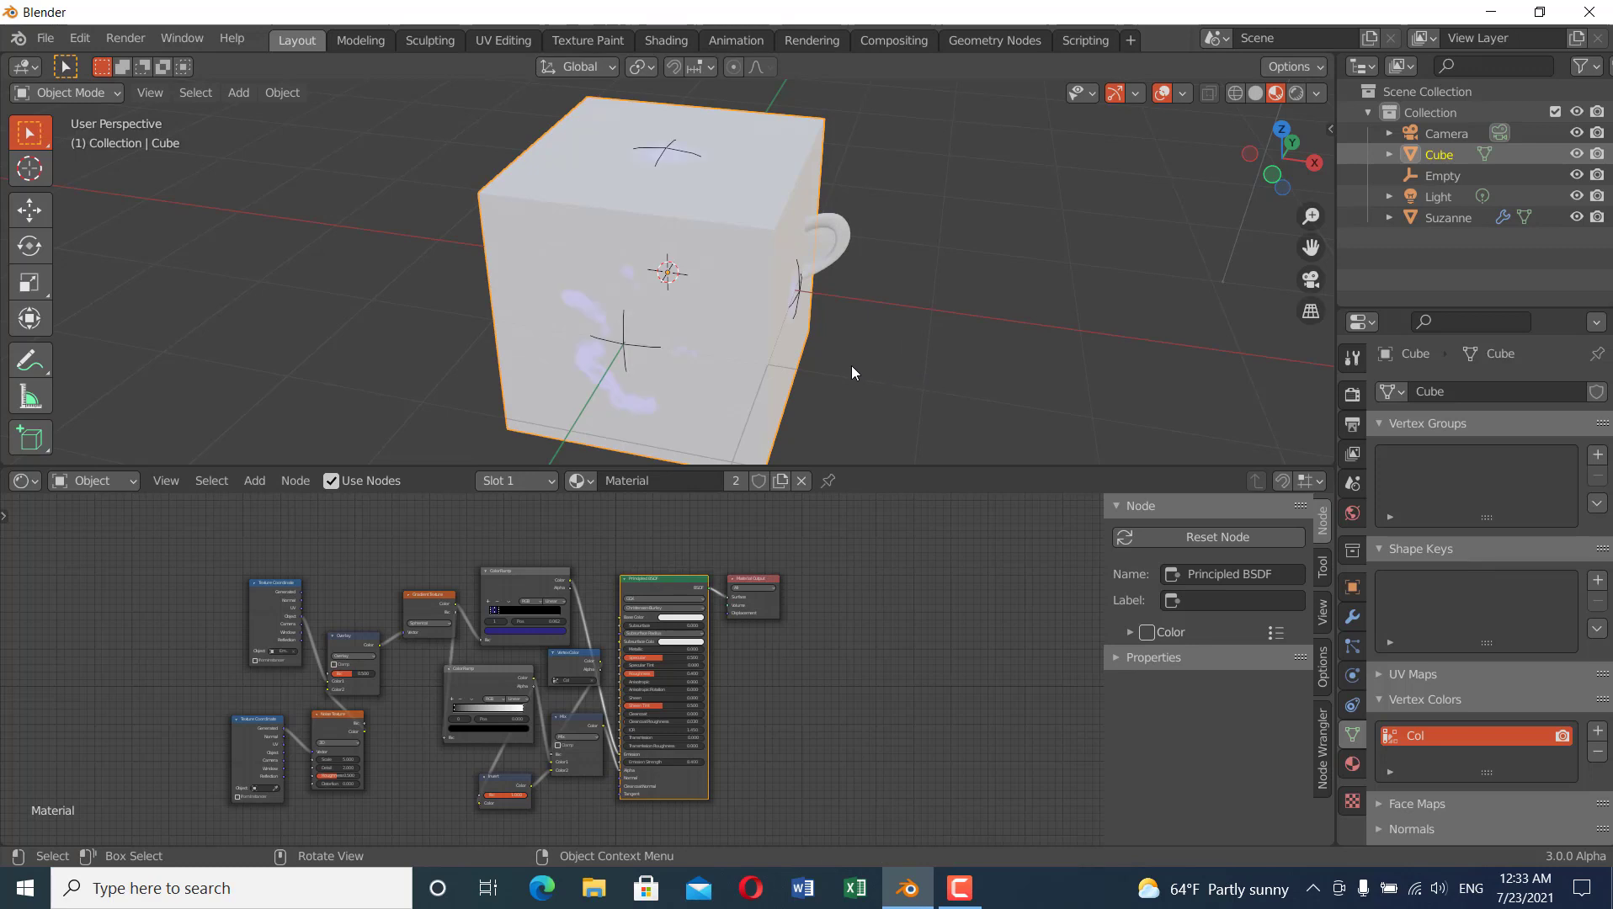
- Preview the full shader's gradient on the cube by scaling the Empty temporarily, keeping its original size
left_click(1443, 177)
key("s")
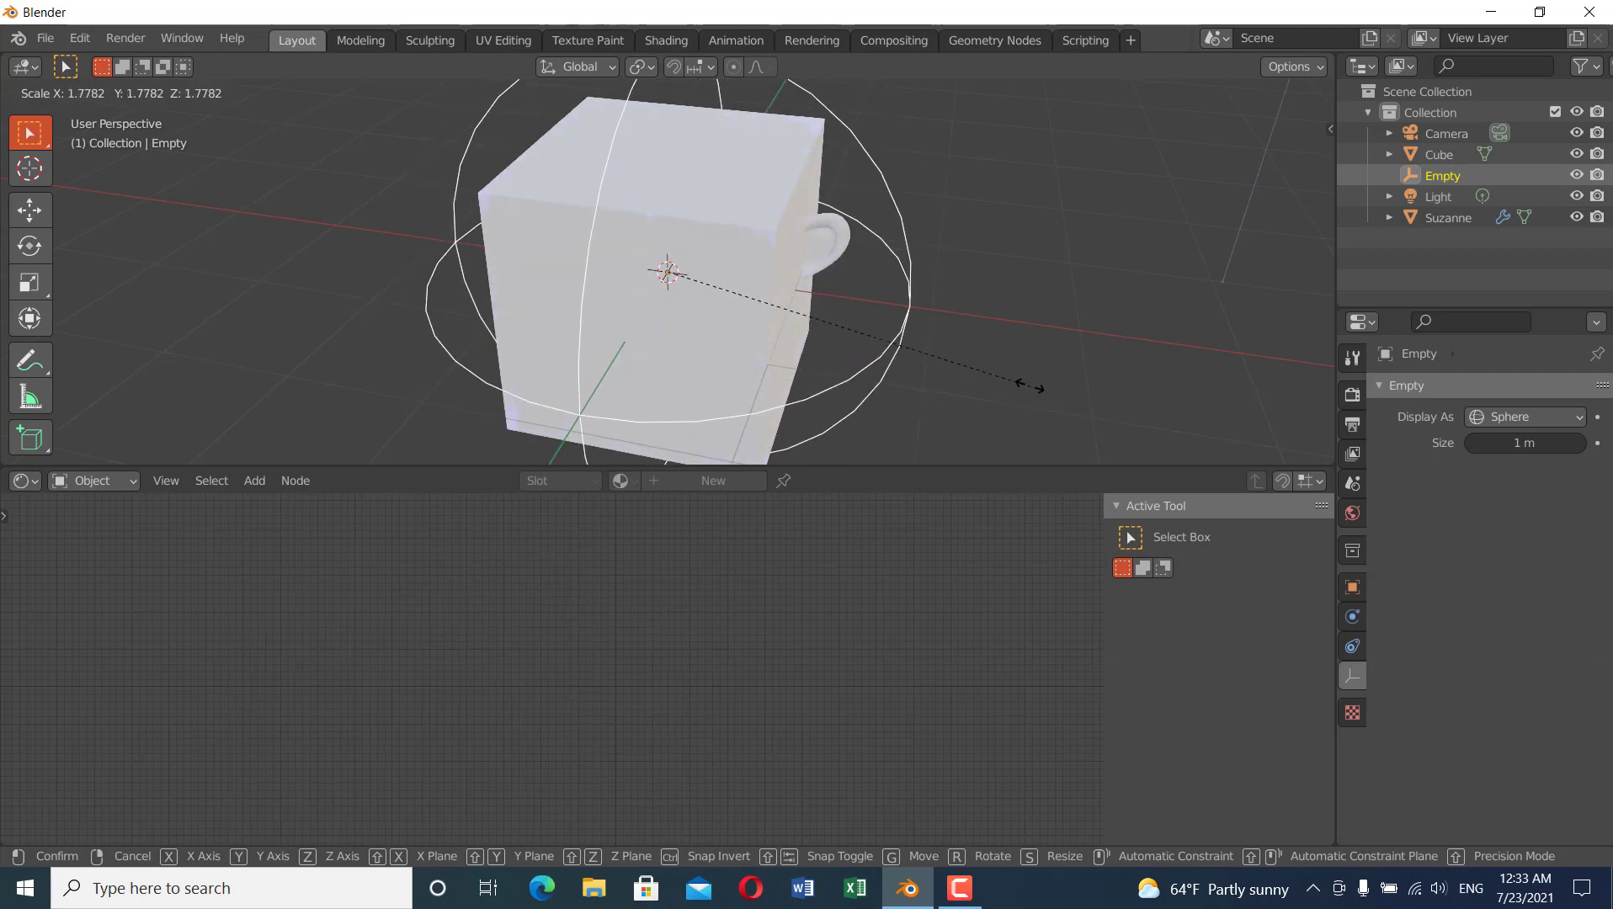
left_click(908, 331)
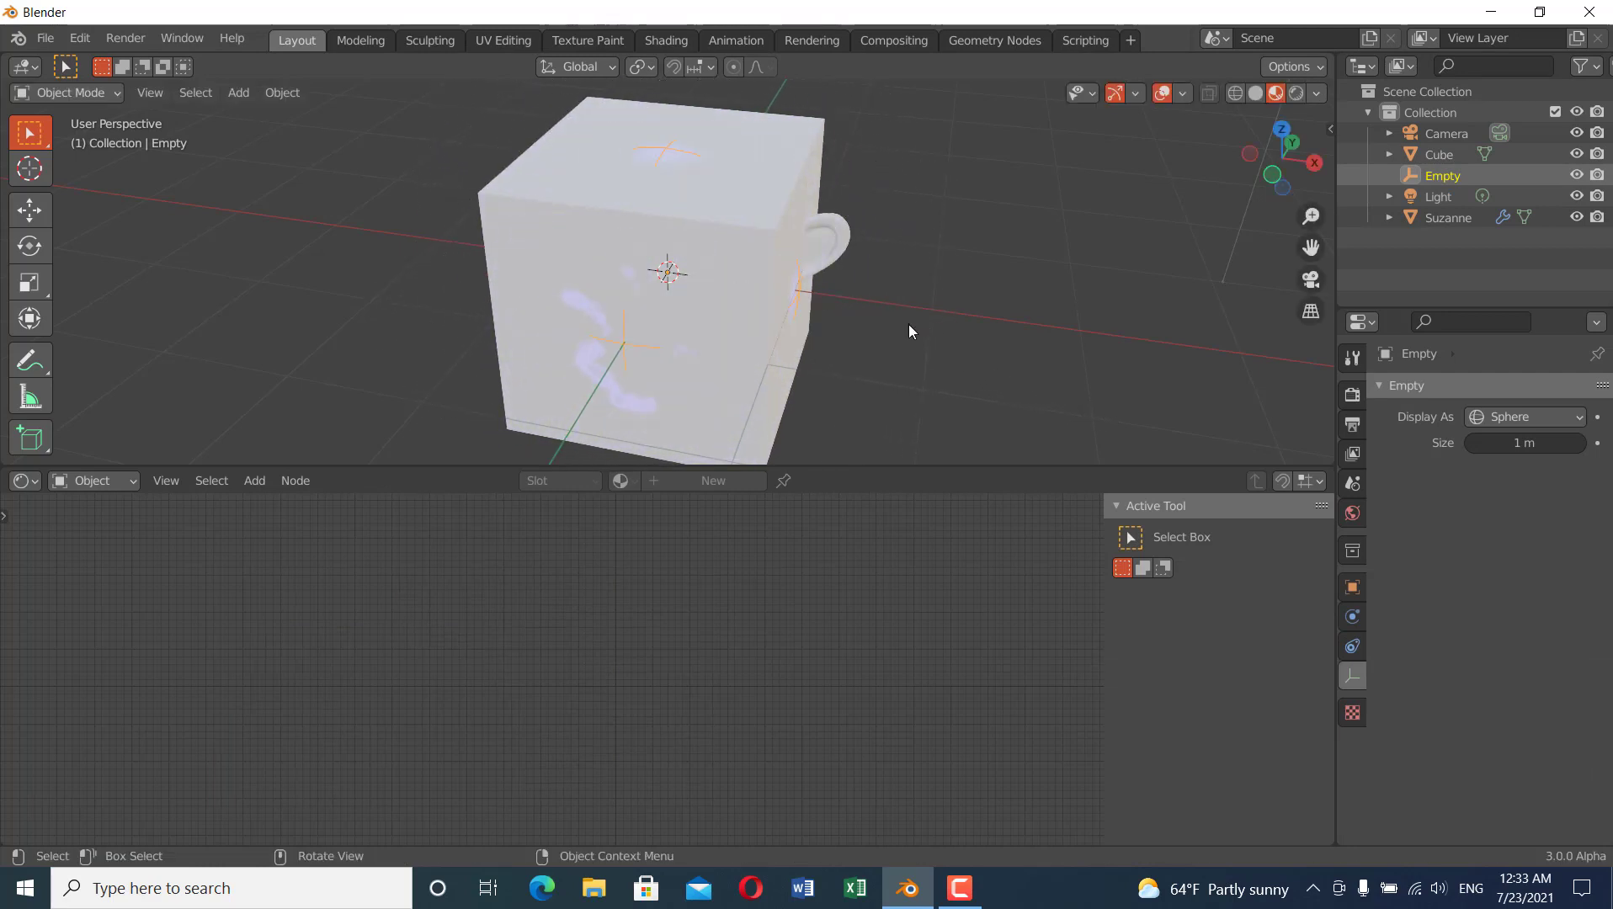
- Switch the viewport to Rendered shading and check the emission edge by temporarily scaling the Empty
left_click(1296, 93)
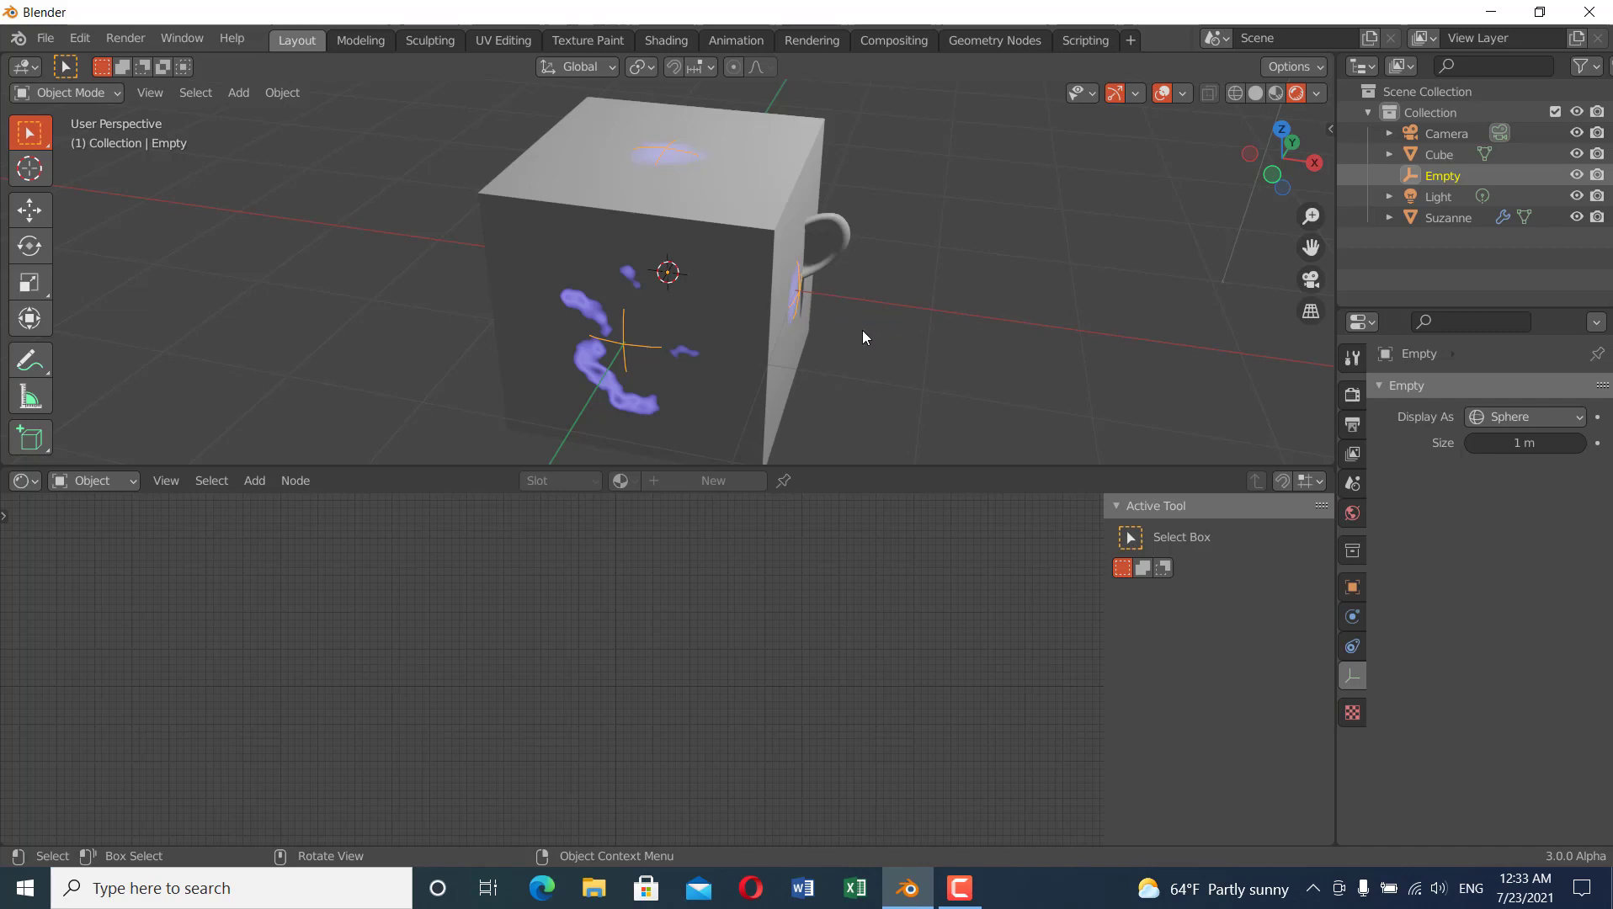
key("s")
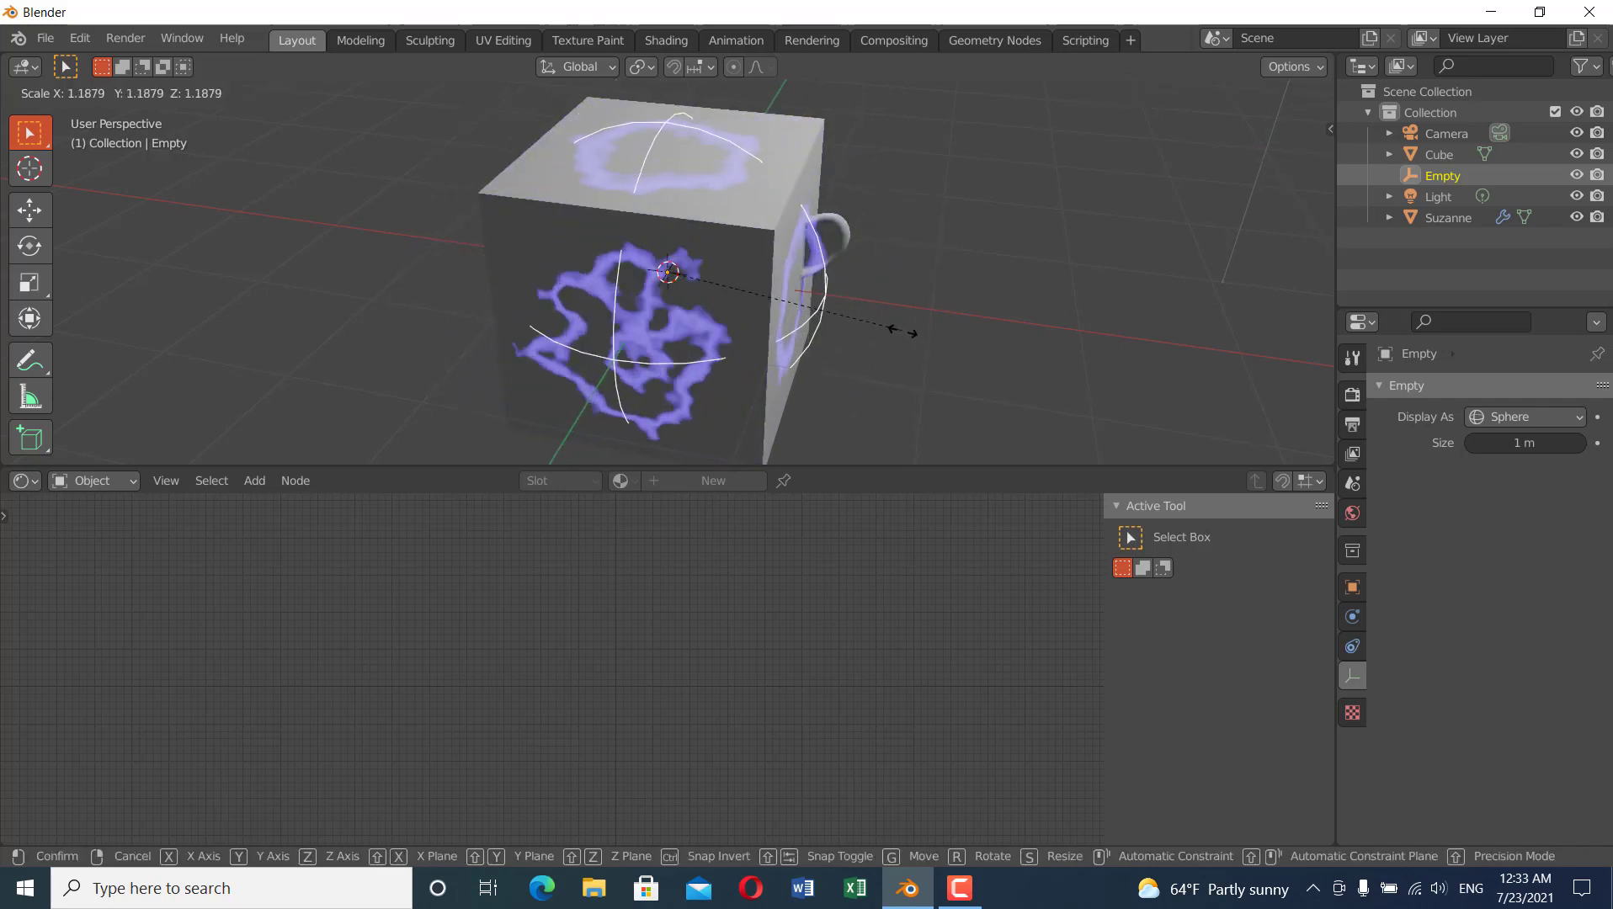
left_click(796, 357)
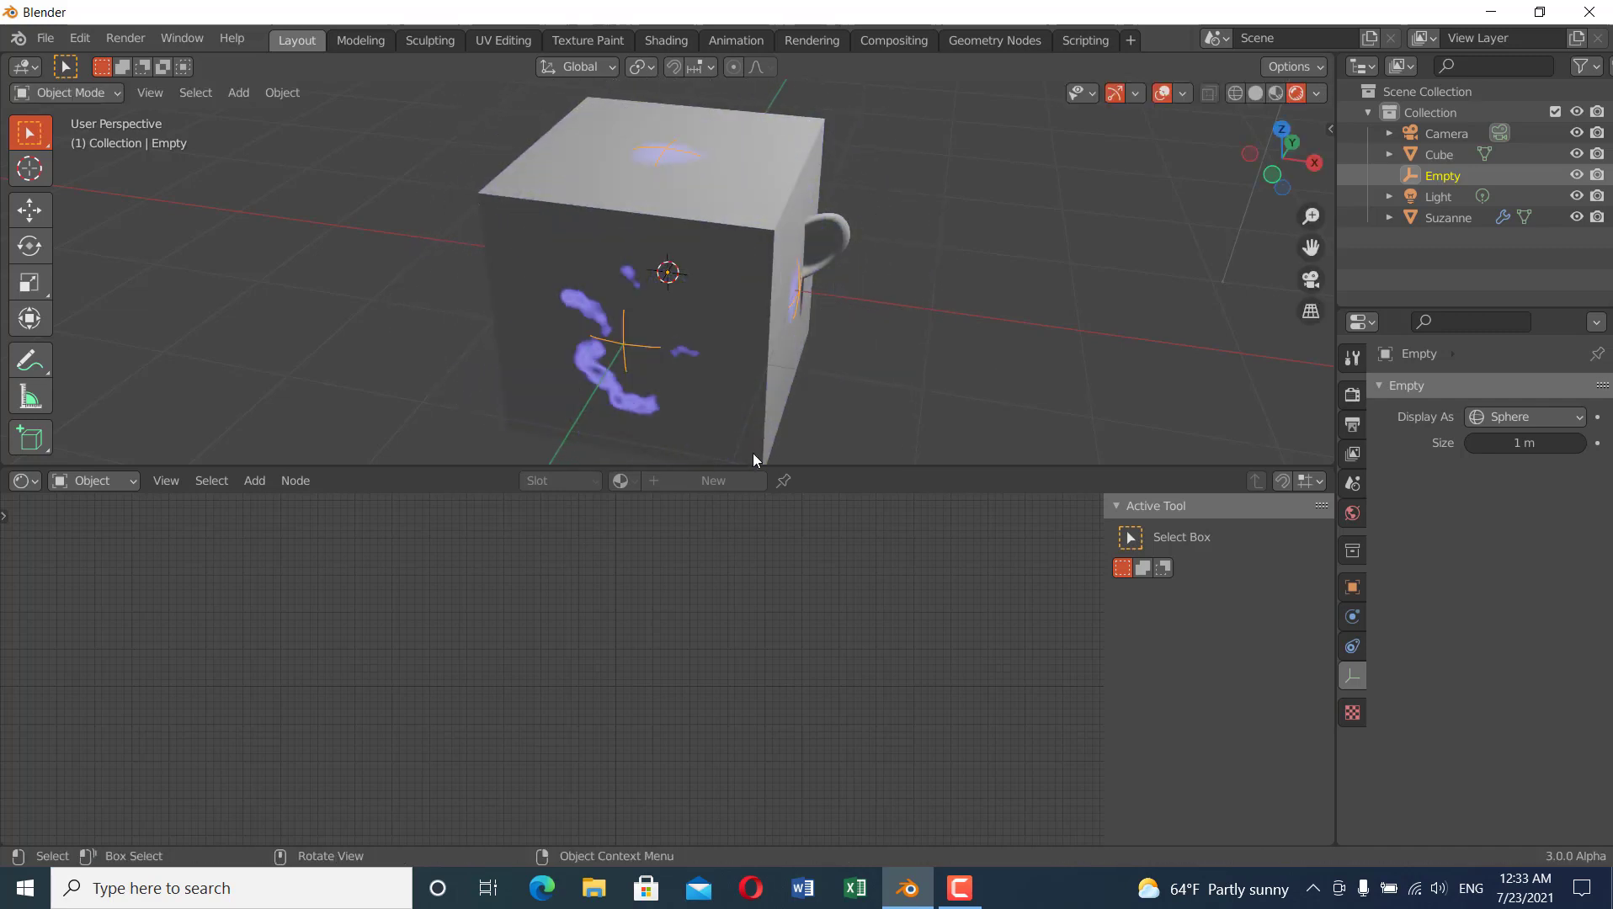
- In the cube's material settings, enable Backface Culling and set both Blend Mode and Shadow Mode to Alpha Hashed
left_click(805, 146)
left_click(1356, 768)
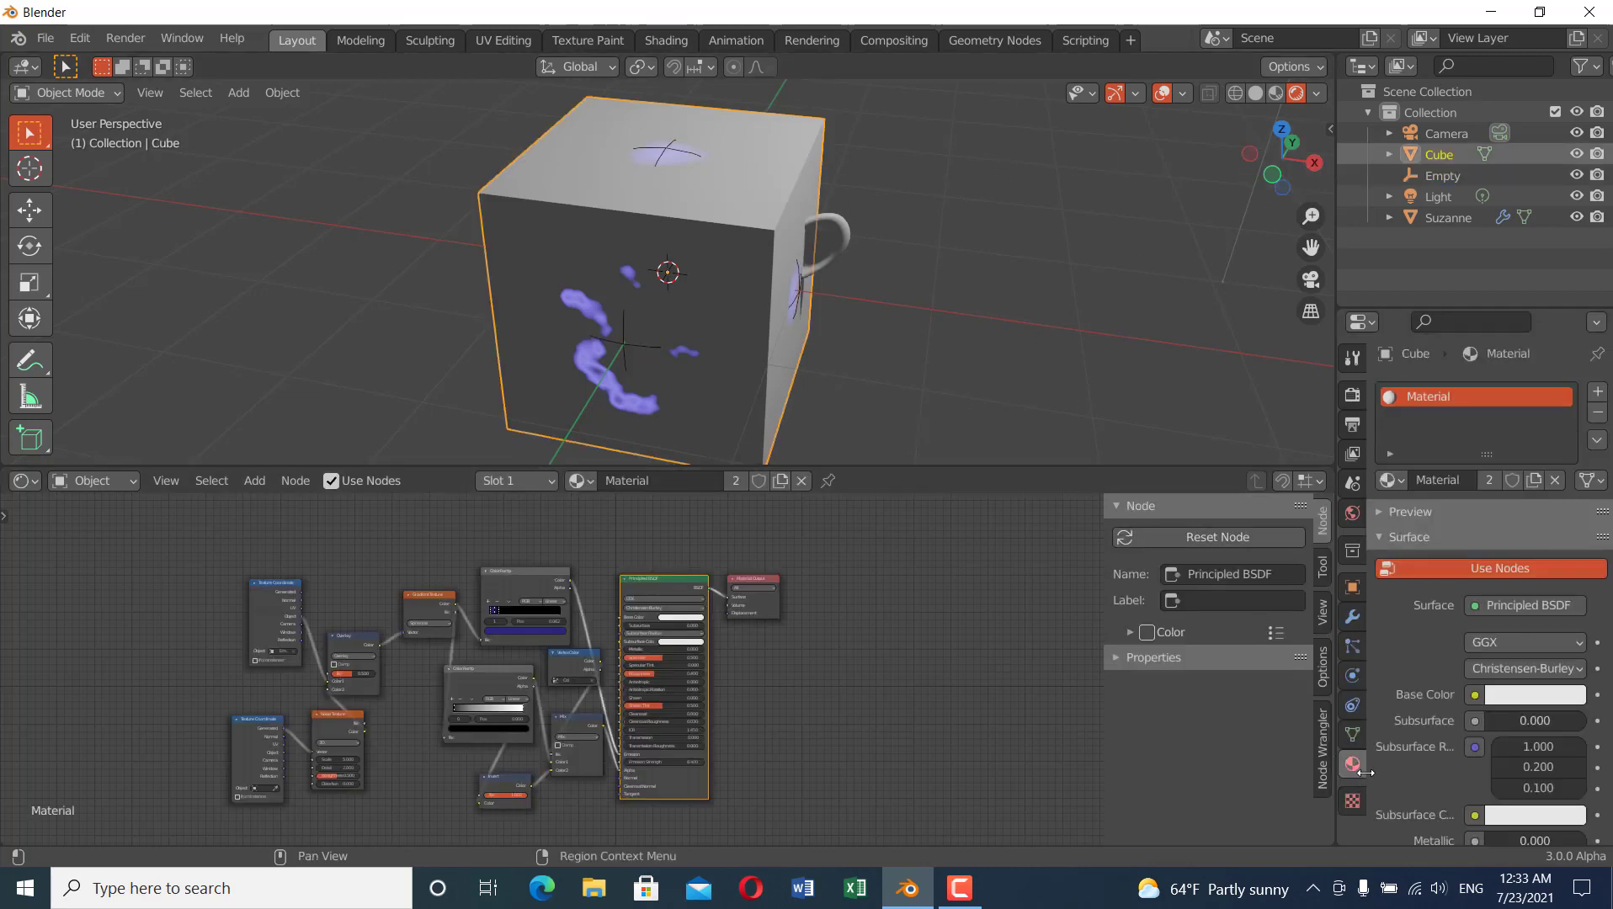
scroll(1426, 730, "down", 5)
scroll(1426, 728, "down", 10)
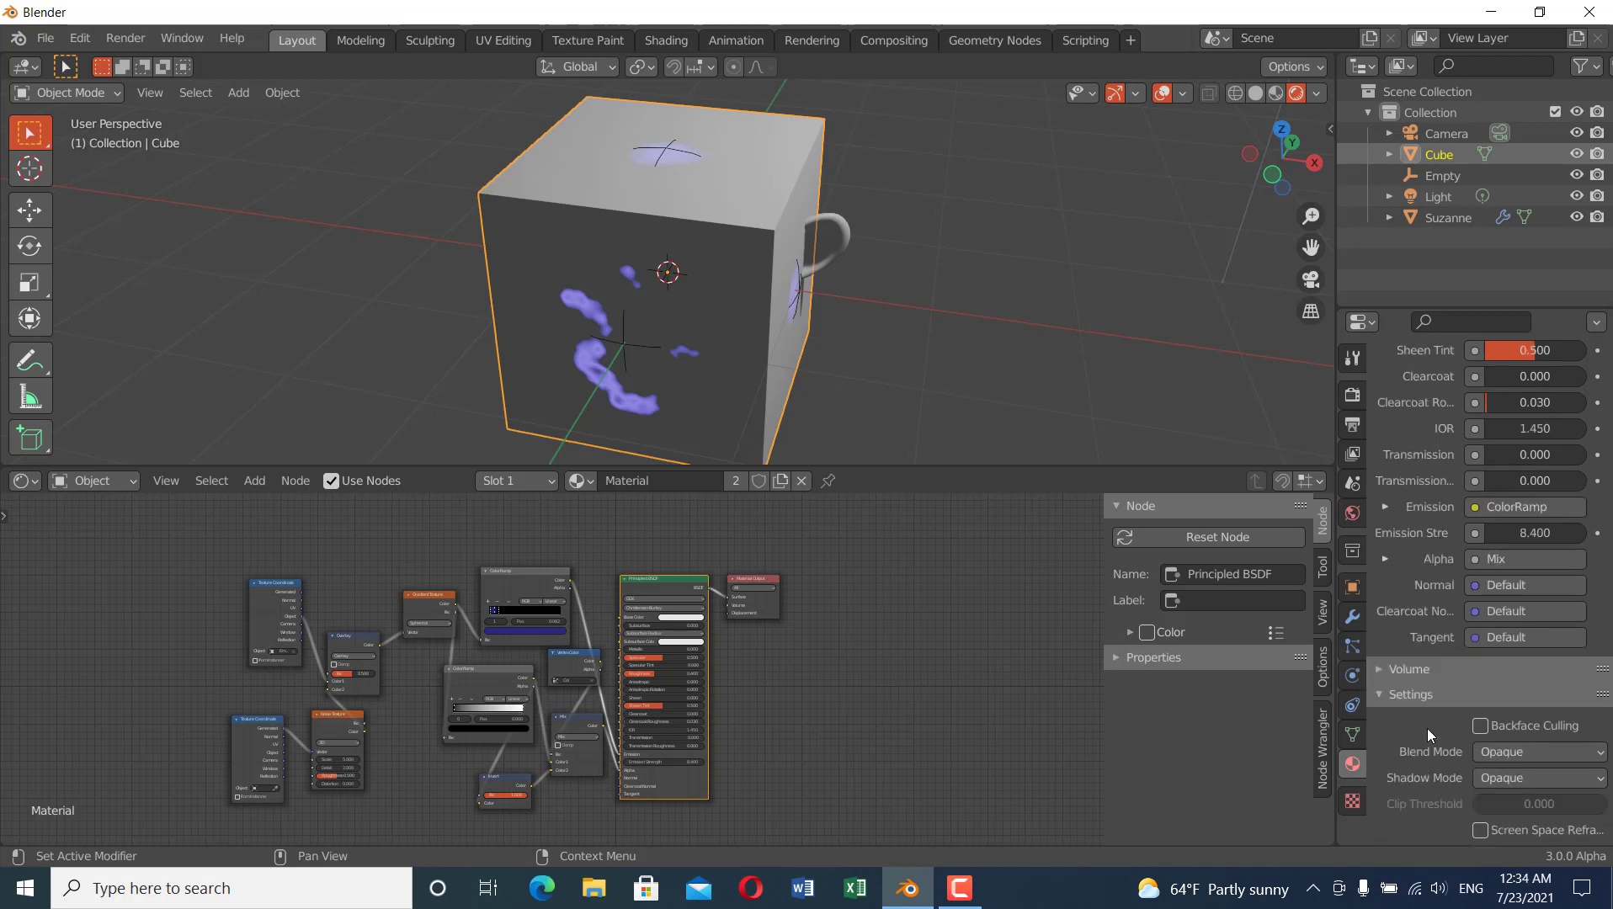
left_click(1483, 729)
left_click(1591, 764)
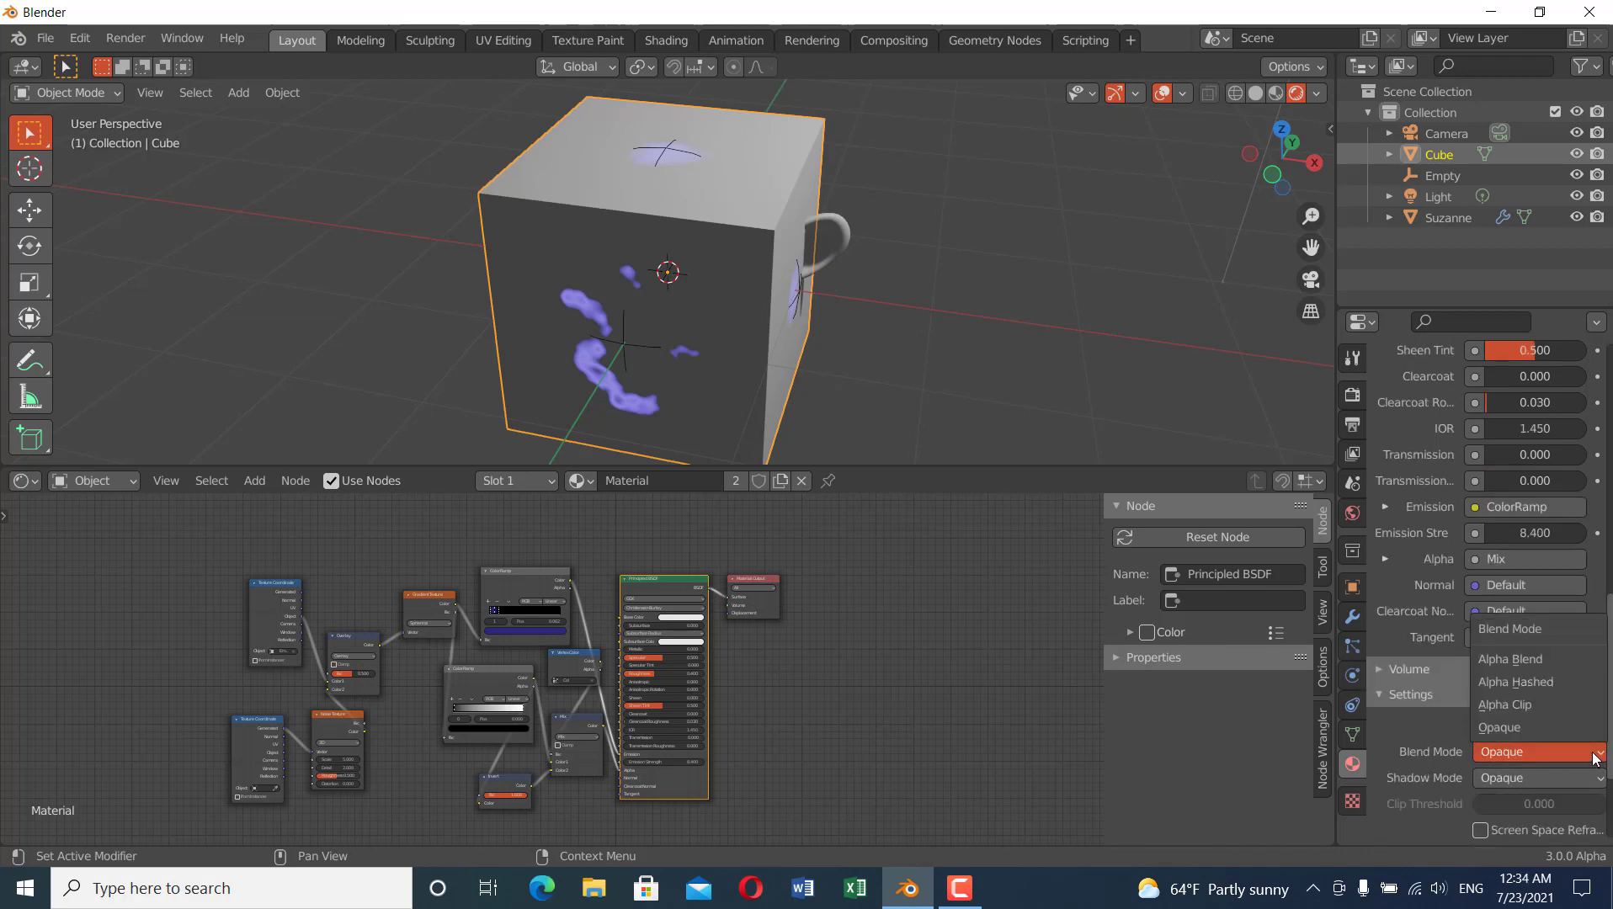
left_click(1506, 679)
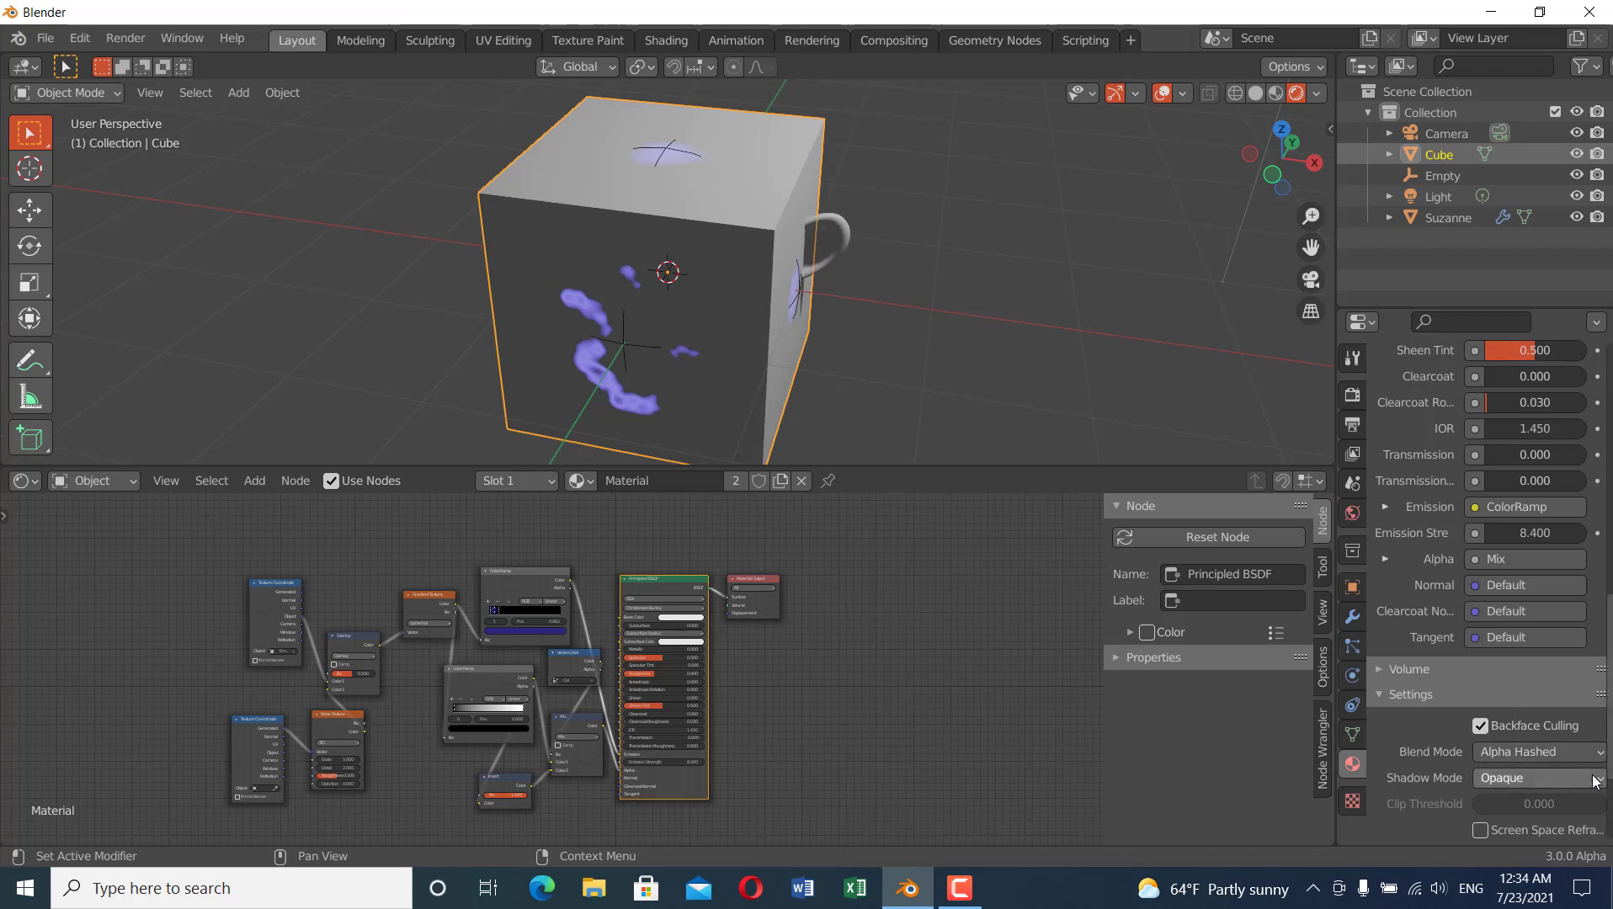
left_click(1322, 757)
left_click(1565, 777)
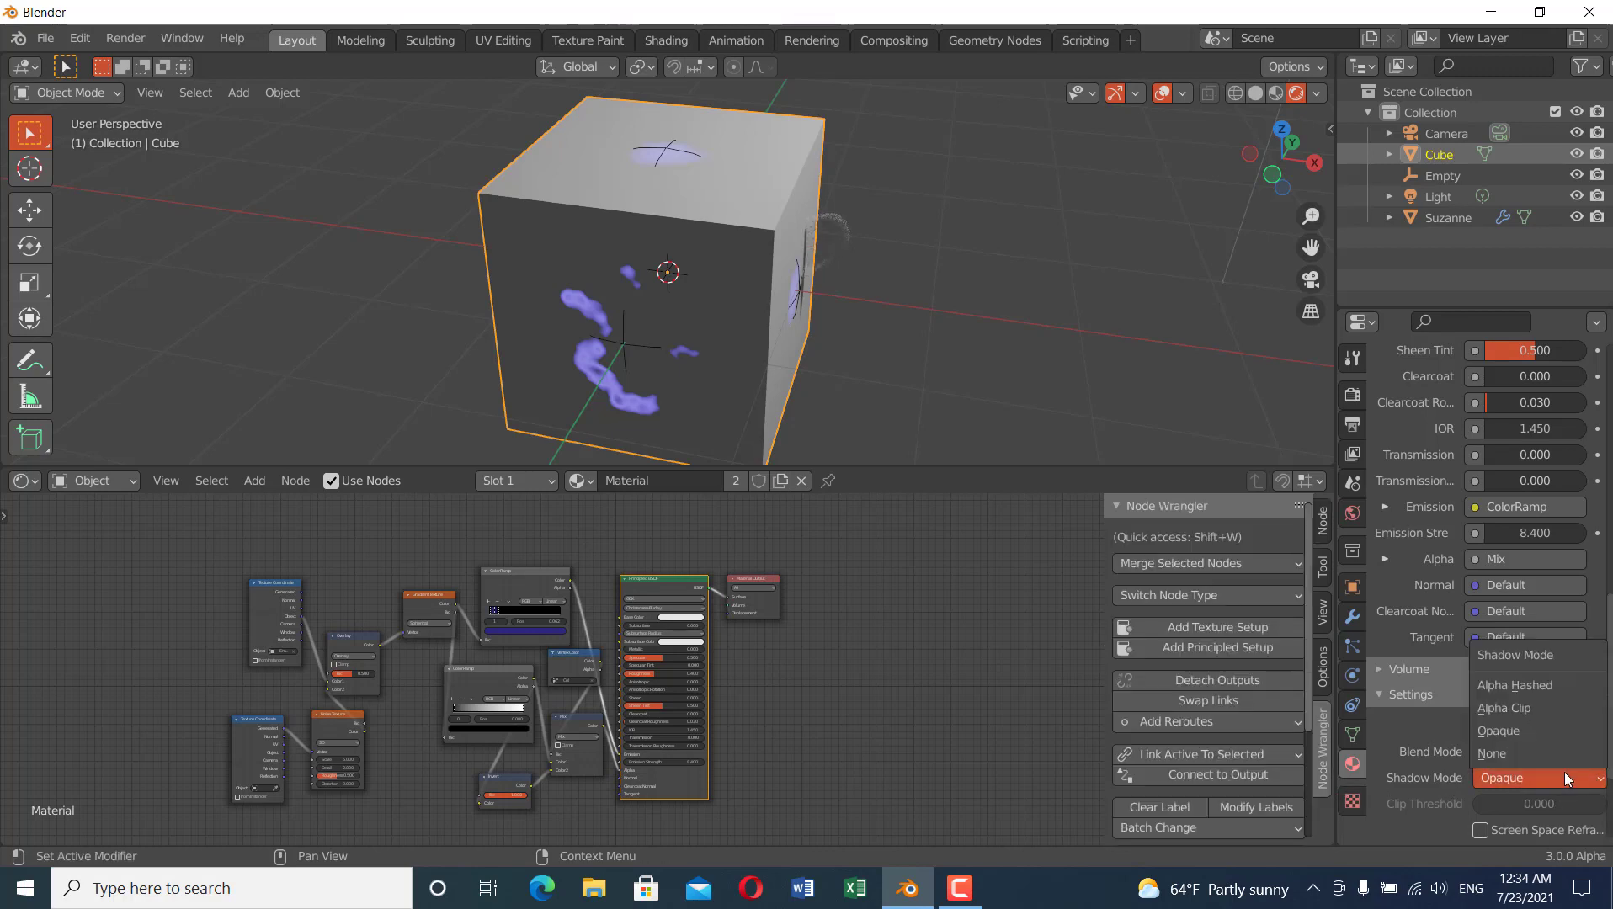
left_click(1522, 684)
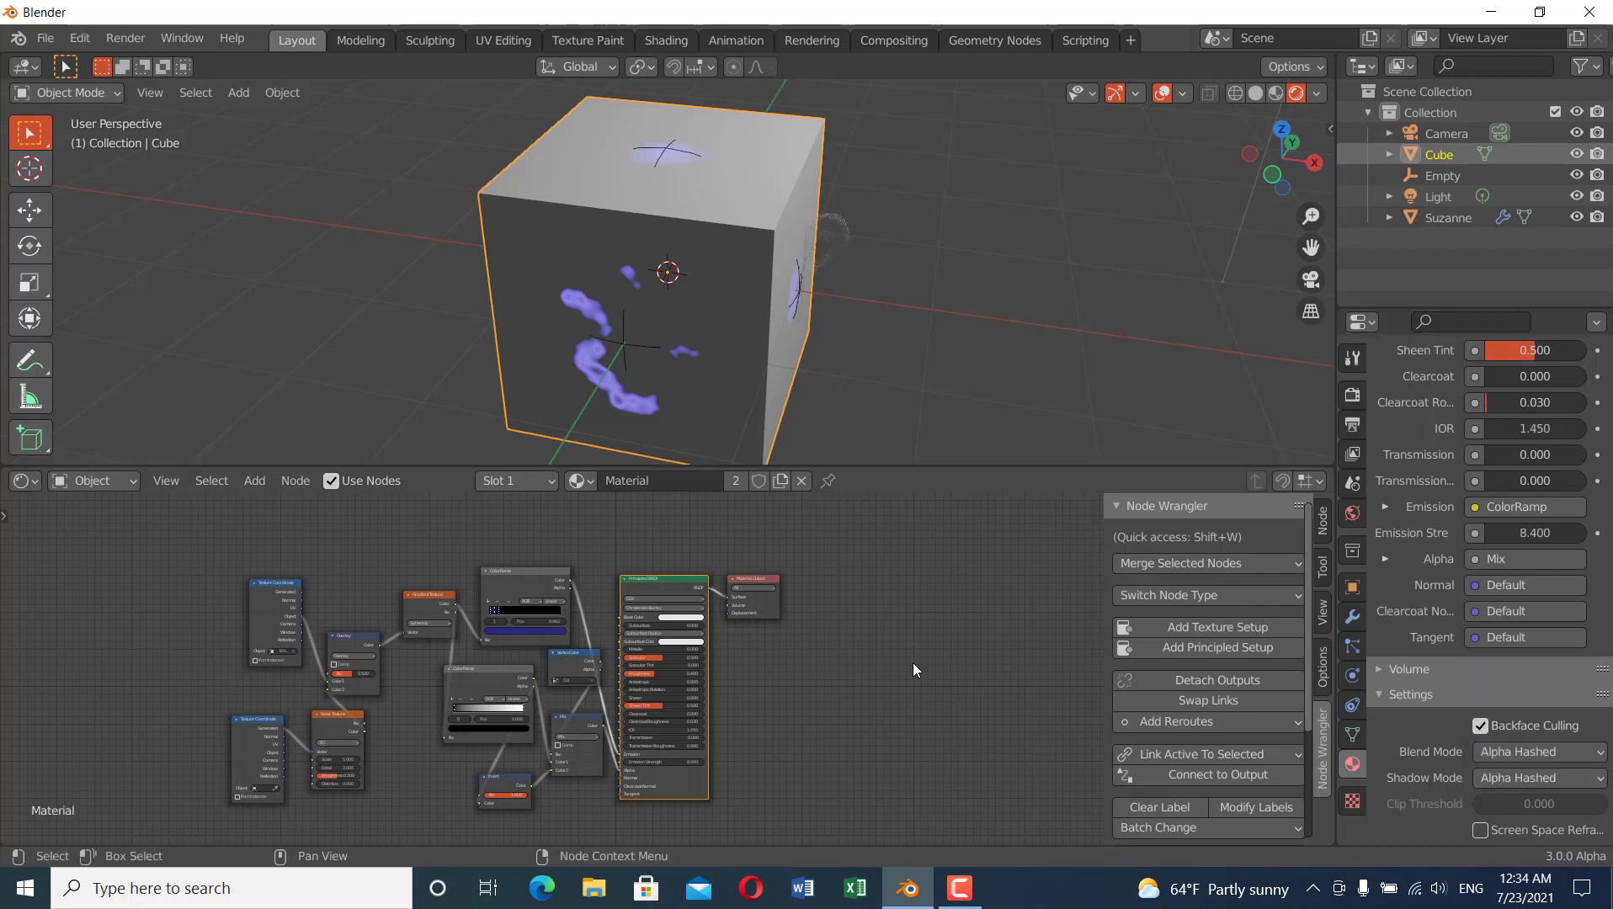
- Test the alpha-hashed transparency by temporarily scaling the Empty, leaving the cube and Empty at their original sizes
key("s")
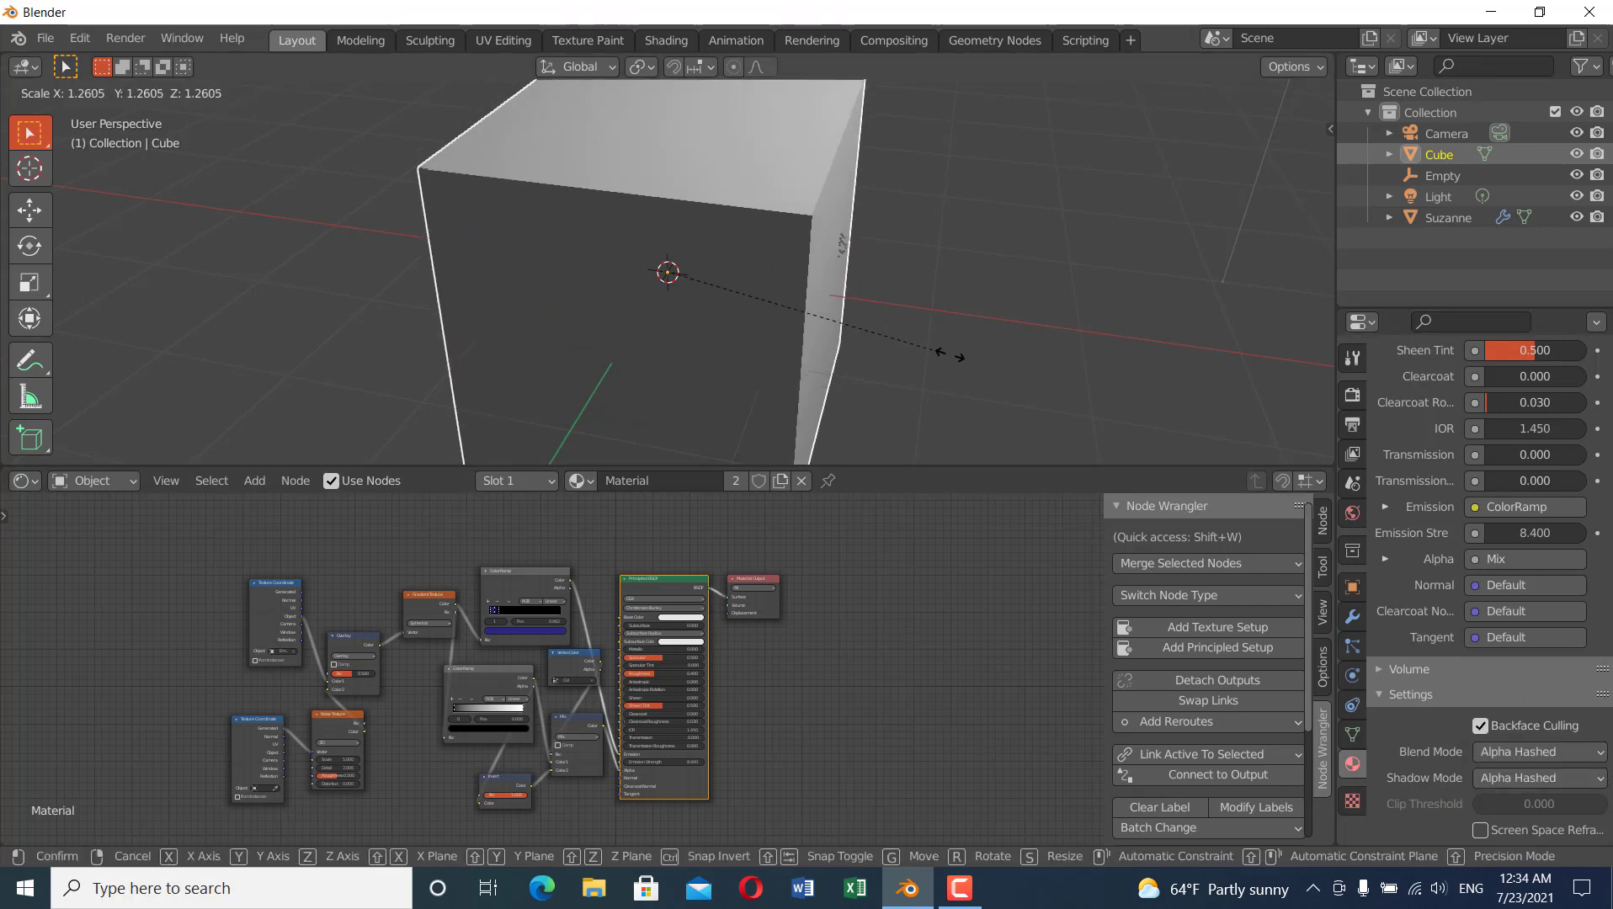
key("Escape")
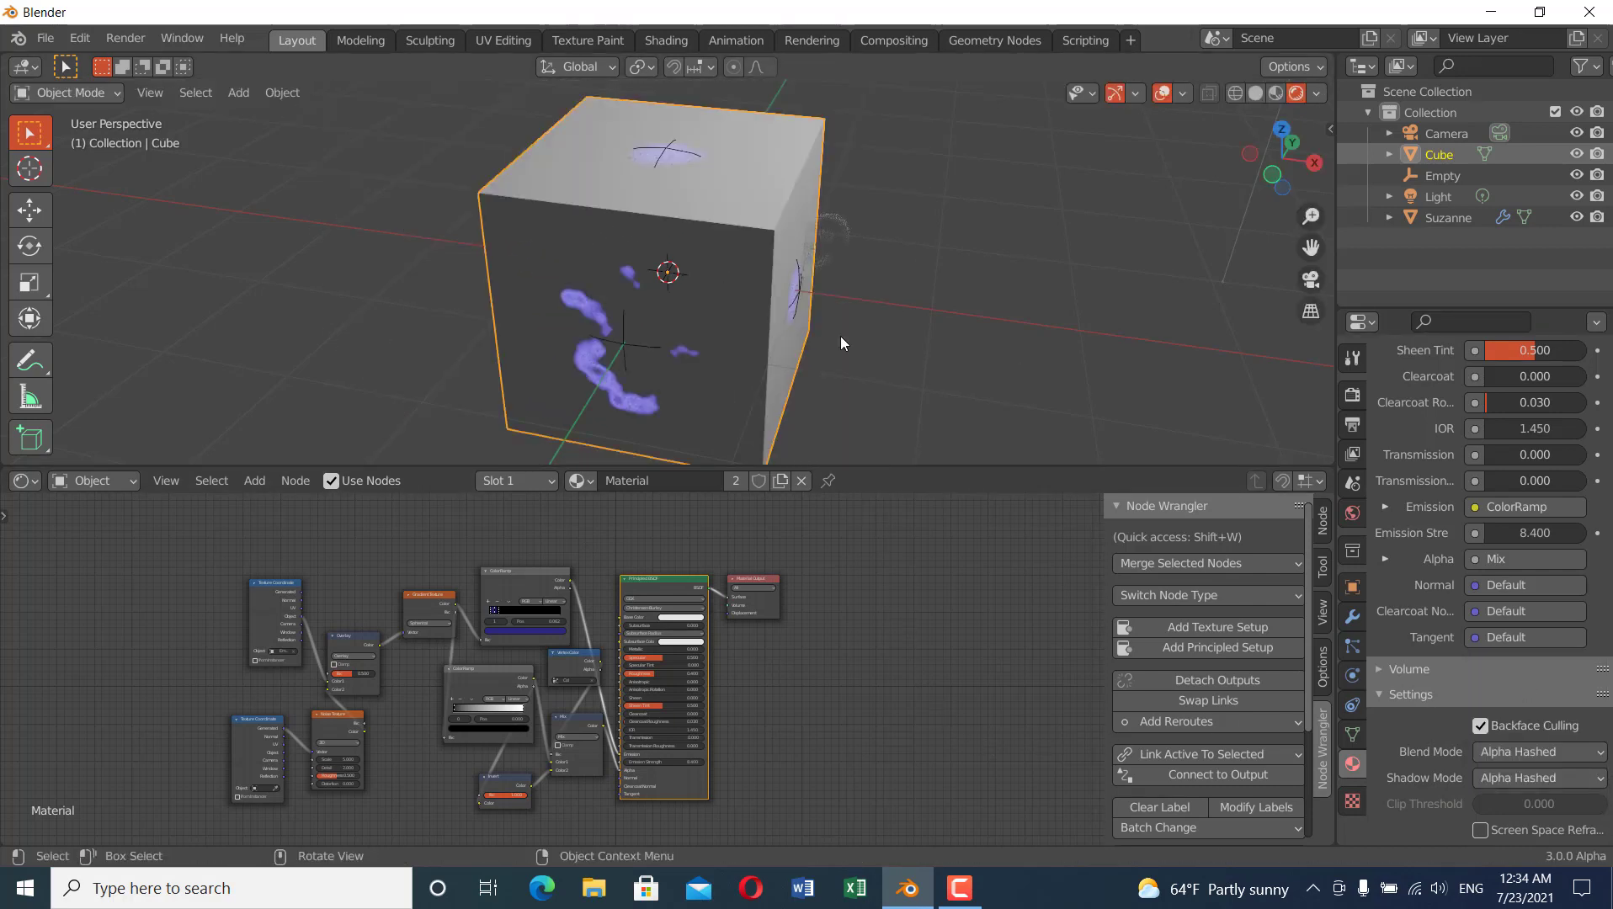
left_click(798, 292)
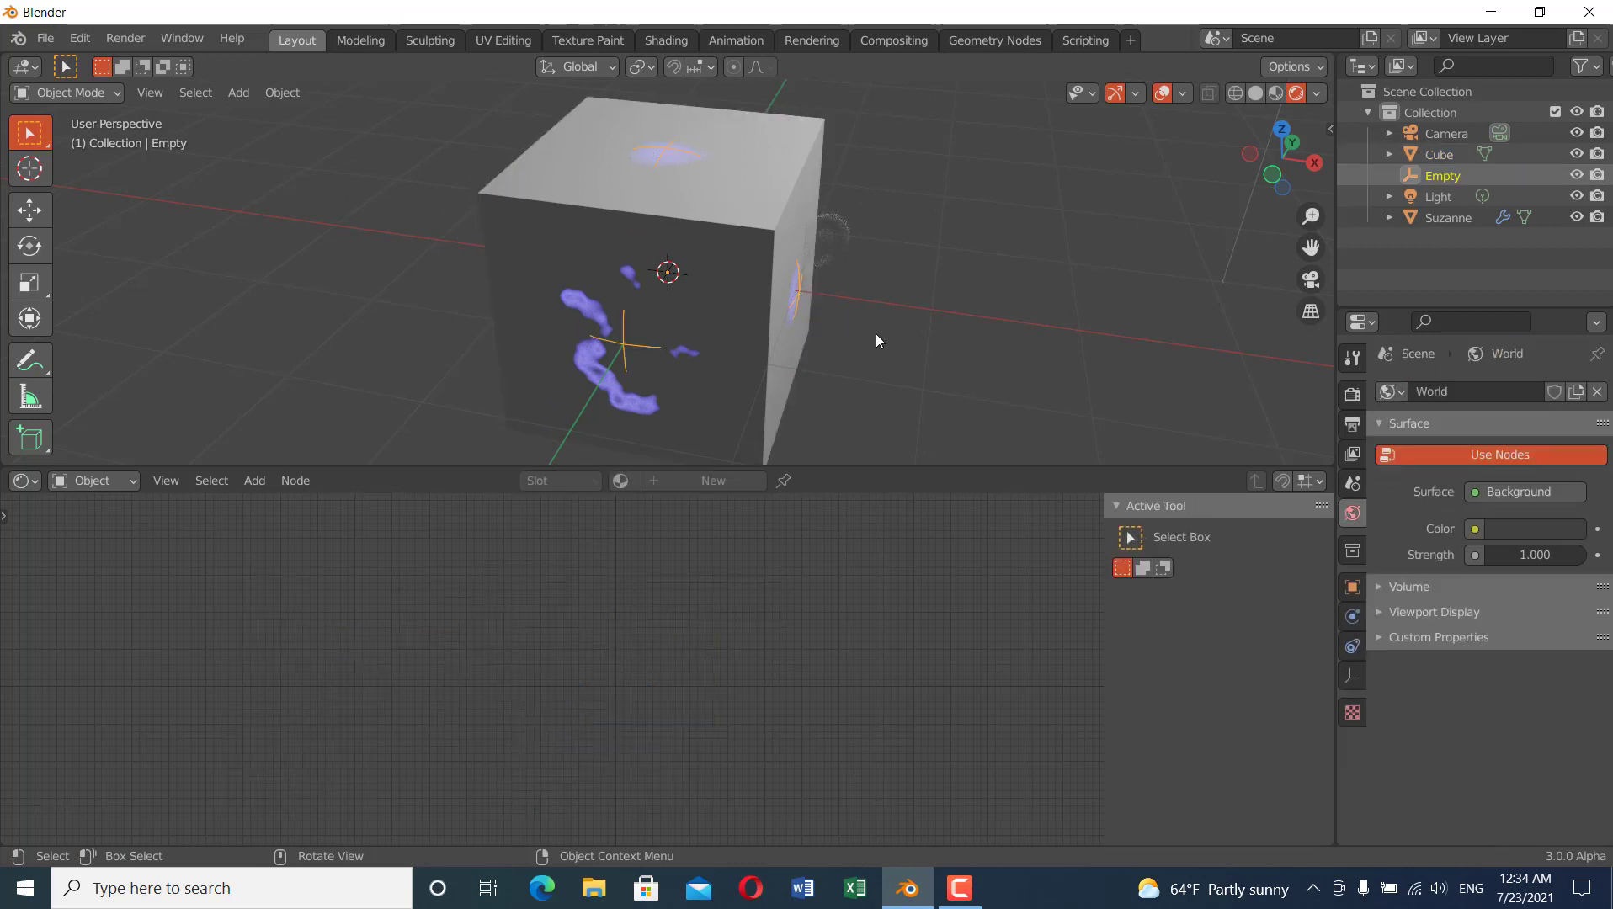
key("s")
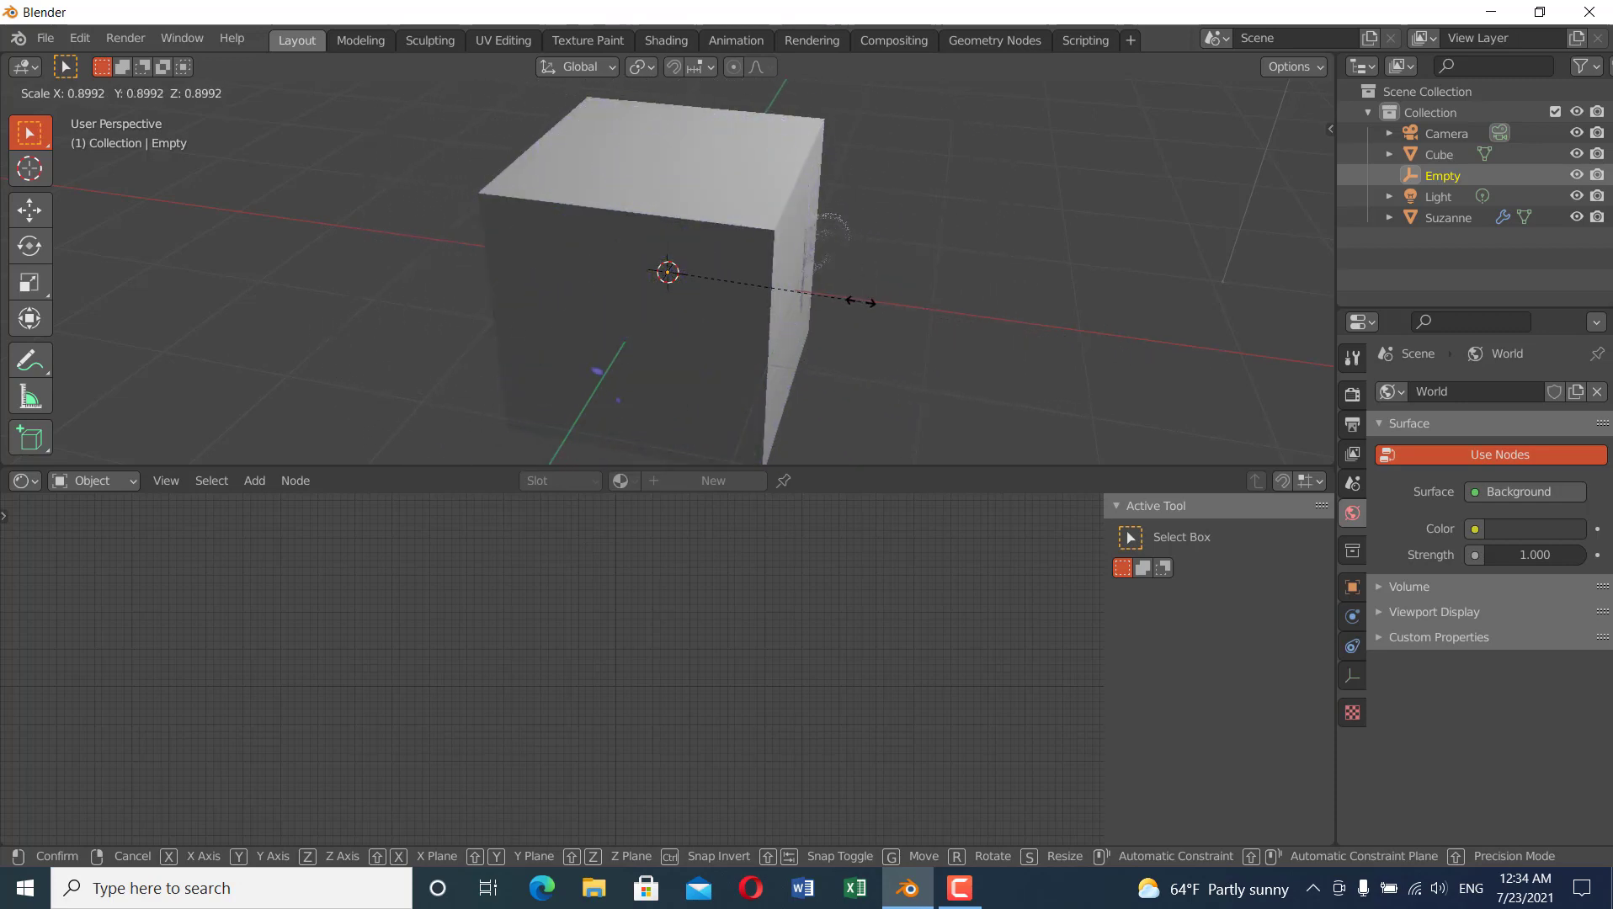
left_click(840, 248)
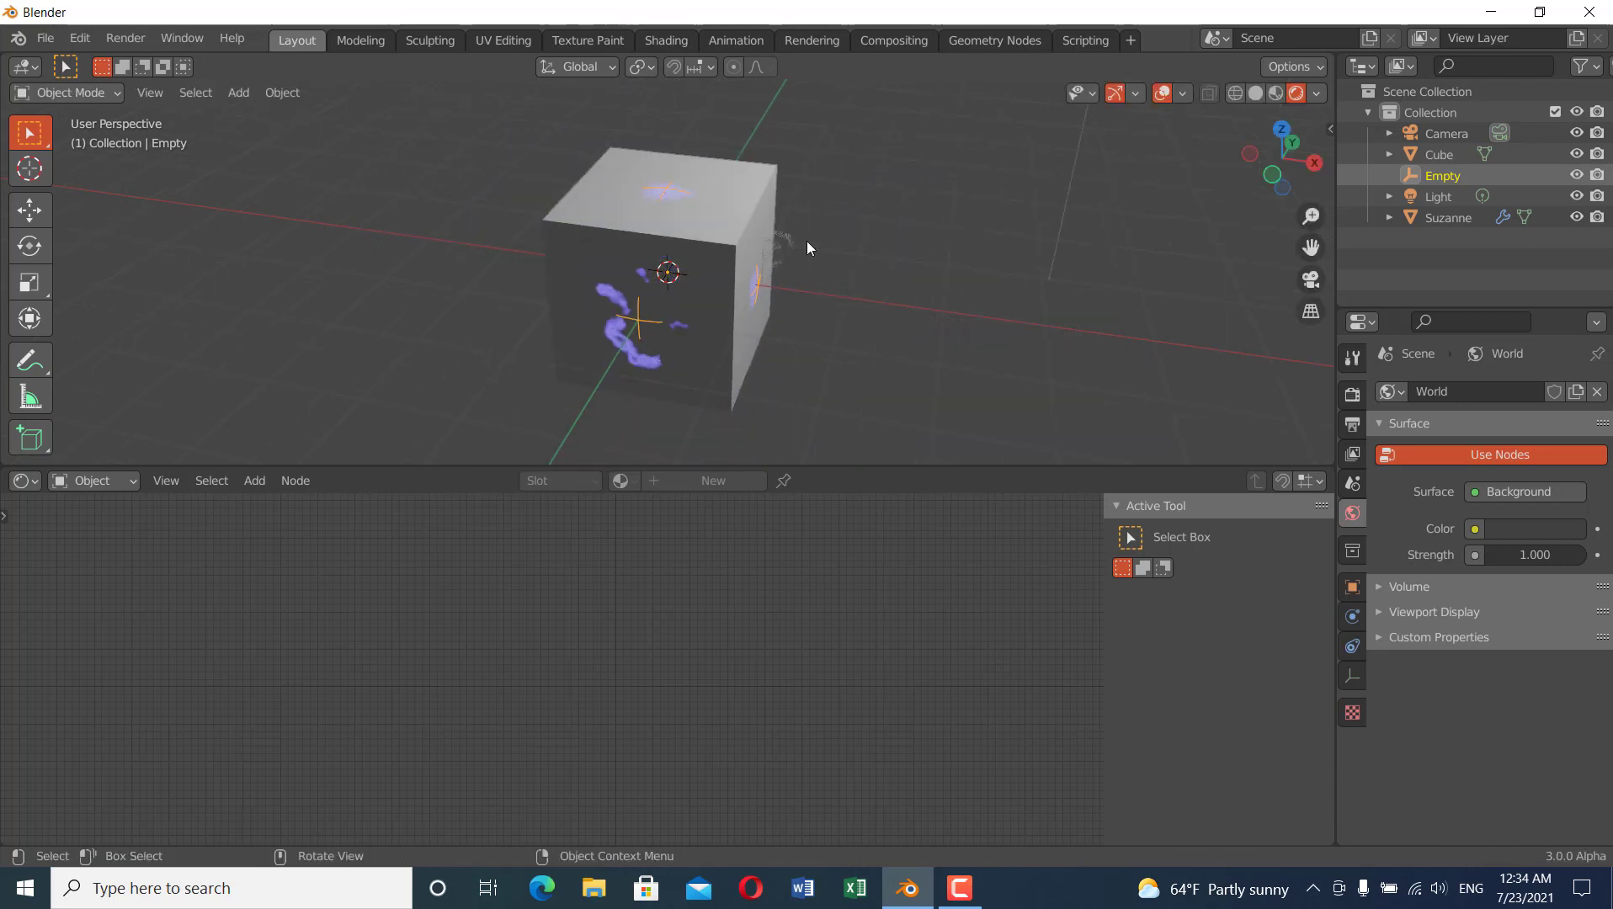
- Move the white stop of the cube material's second ColorRamp close to the black stop, at about position 0.1
middle_click_drag(770, 311, 781, 254)
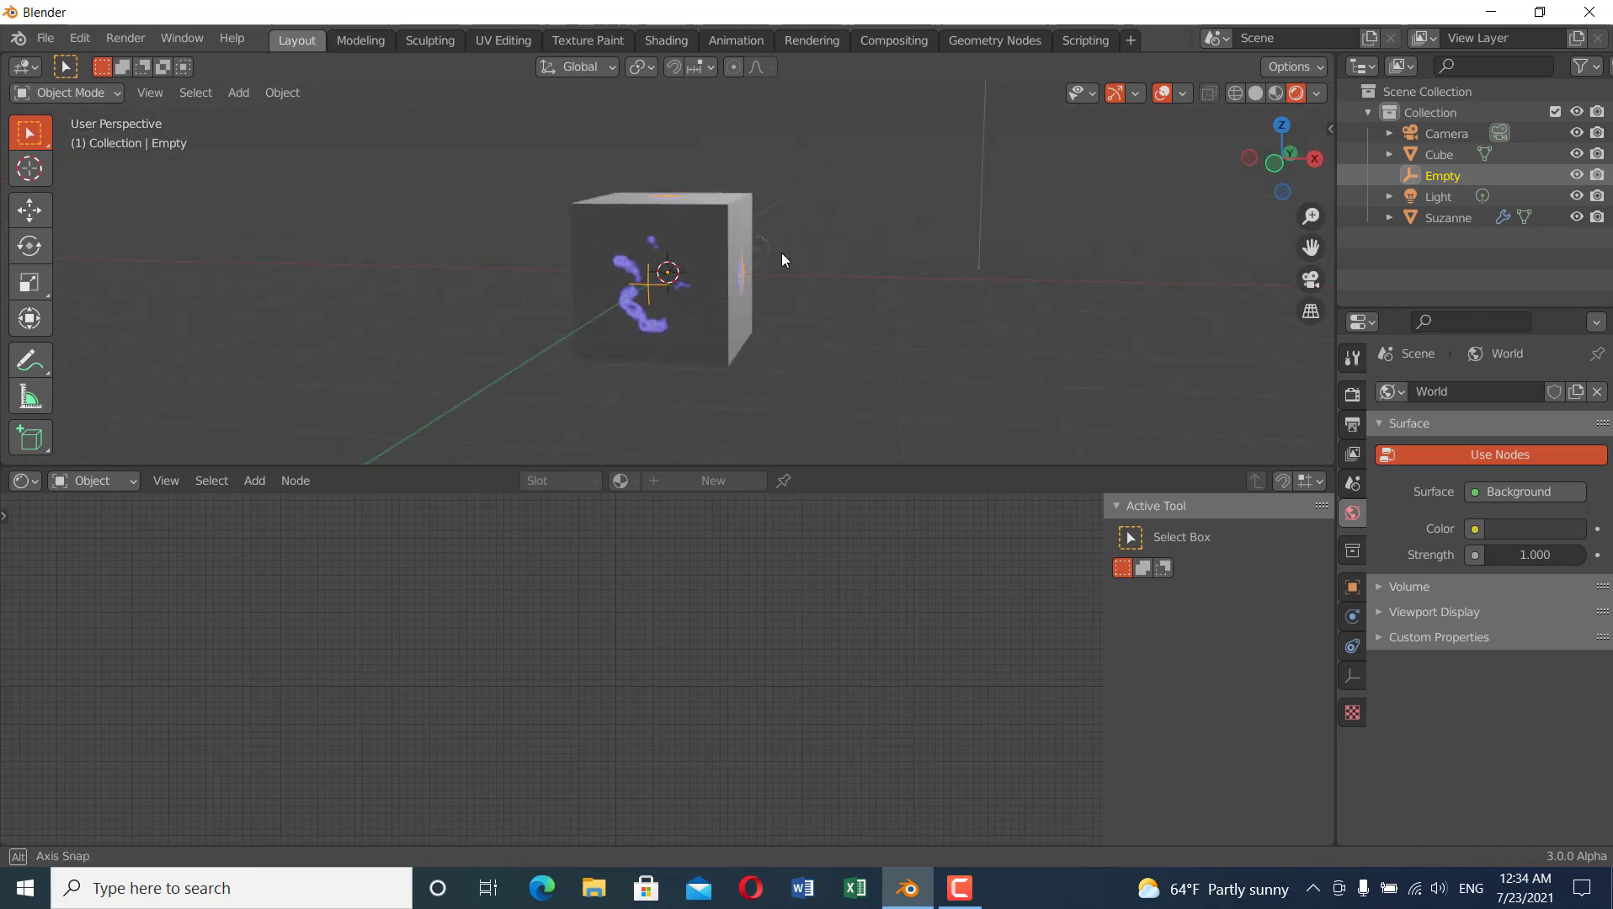
left_click(740, 196)
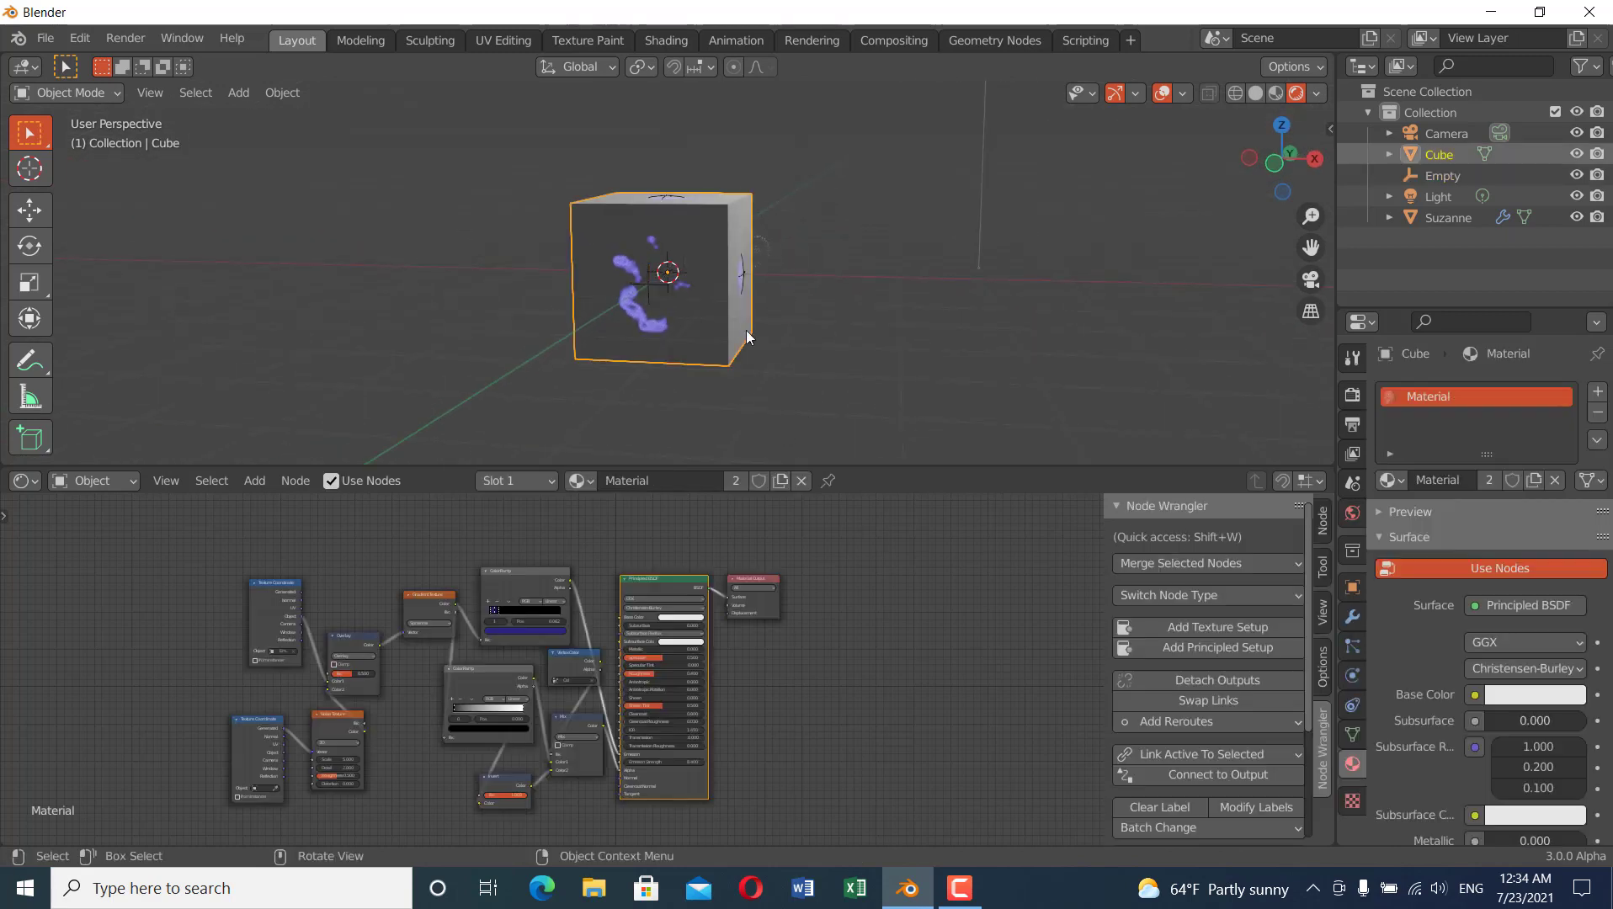
scroll(796, 698, "up", 2)
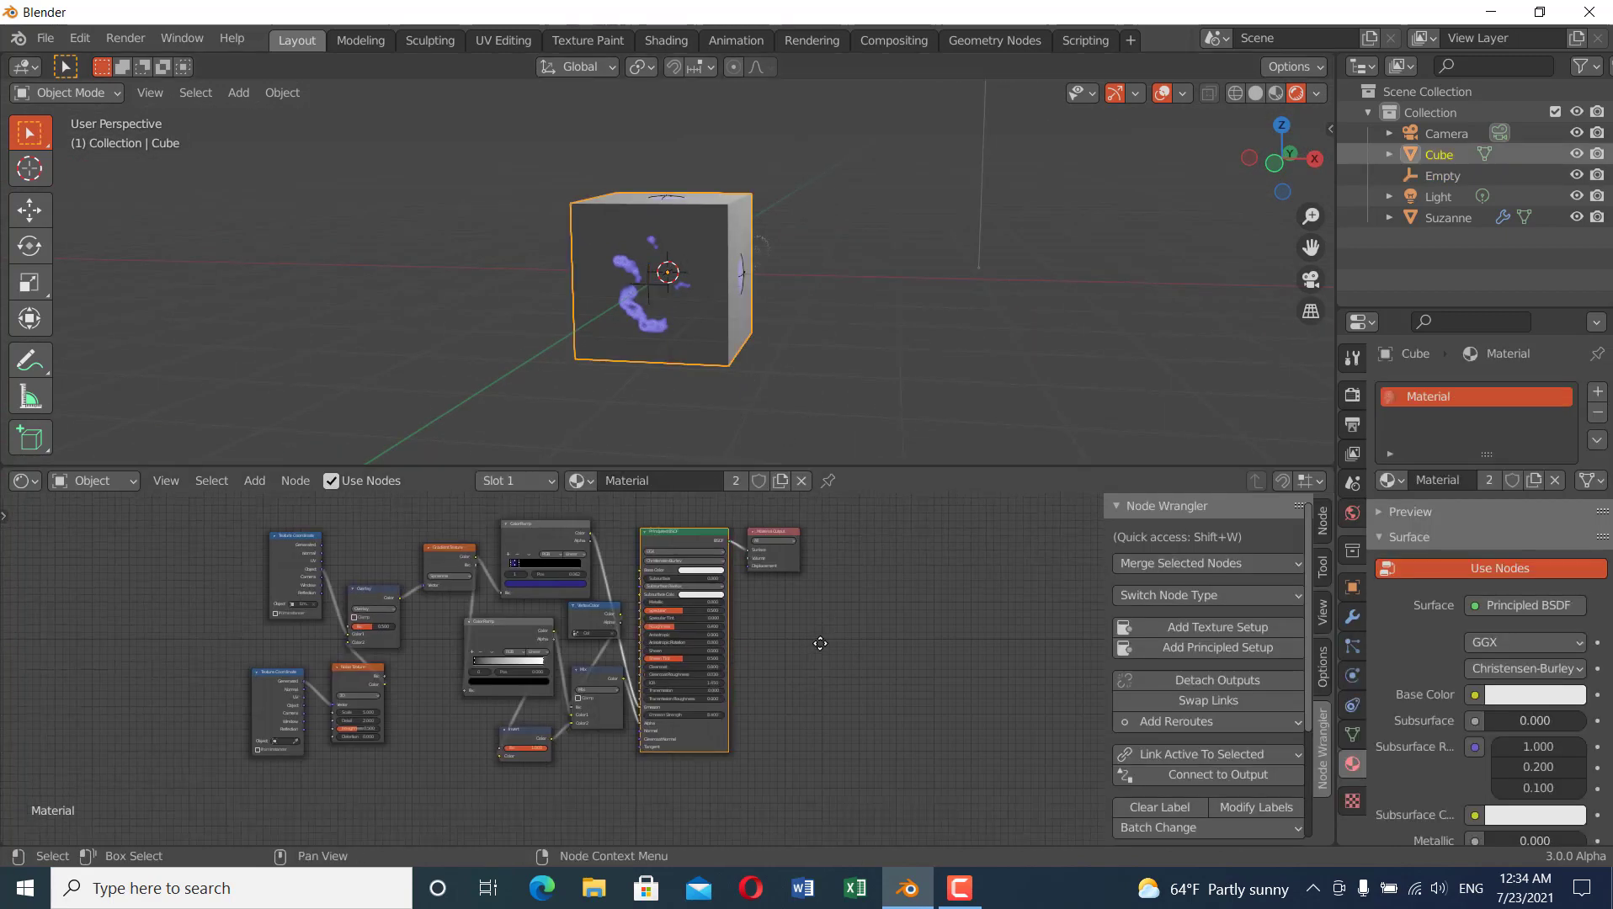
scroll(558, 763, "up", 2)
scroll(557, 768, "up", 2)
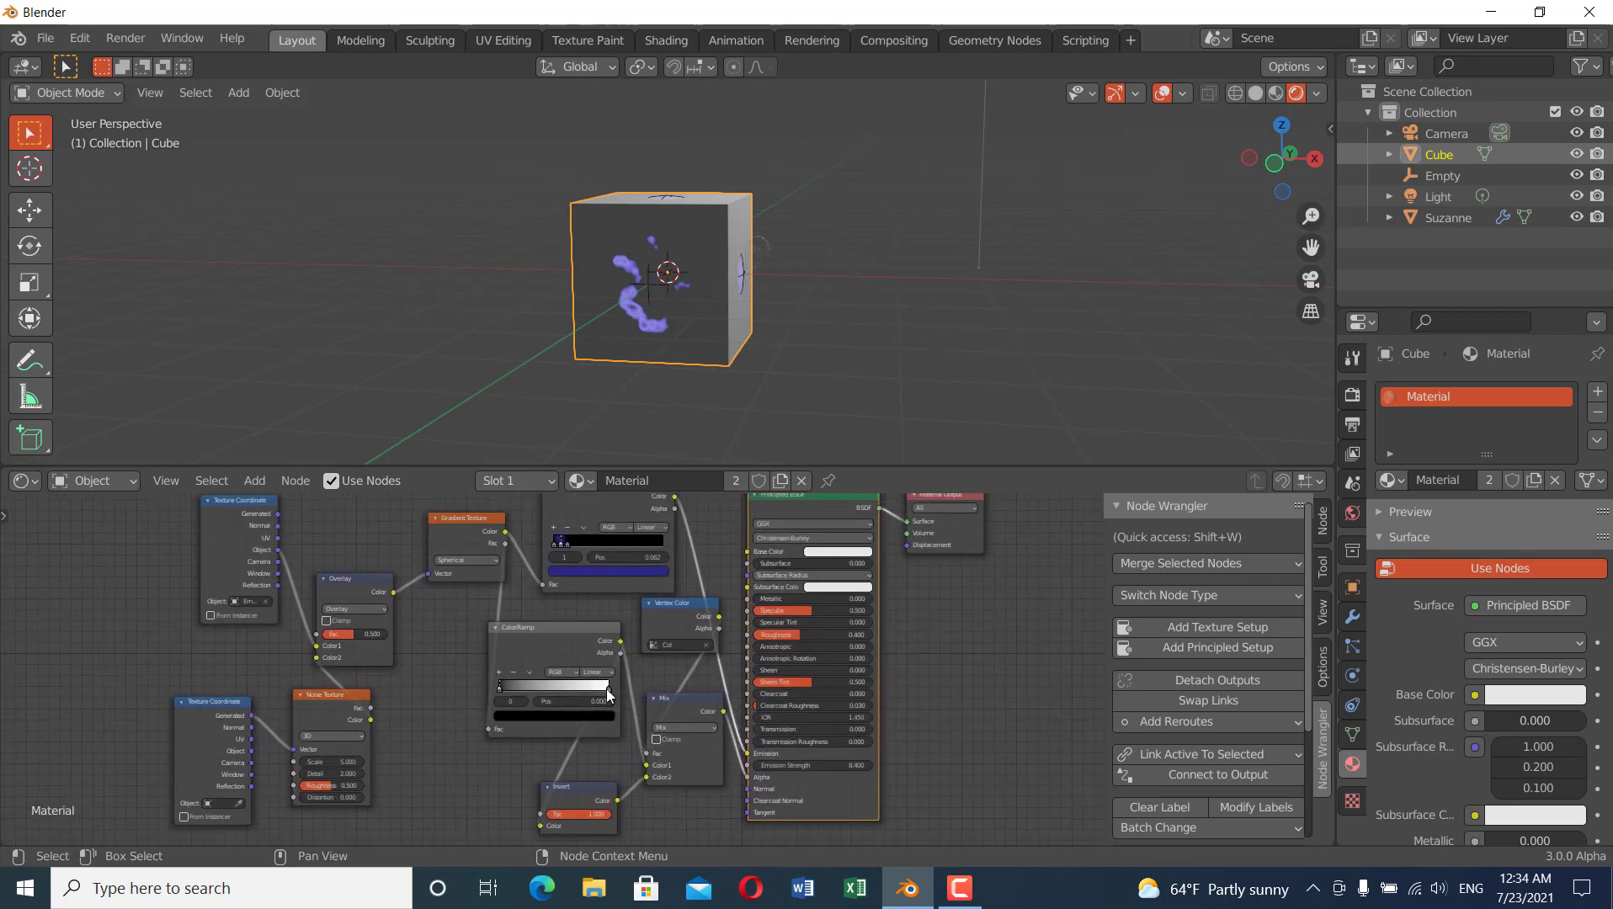
left_click_drag(611, 694, 599, 692)
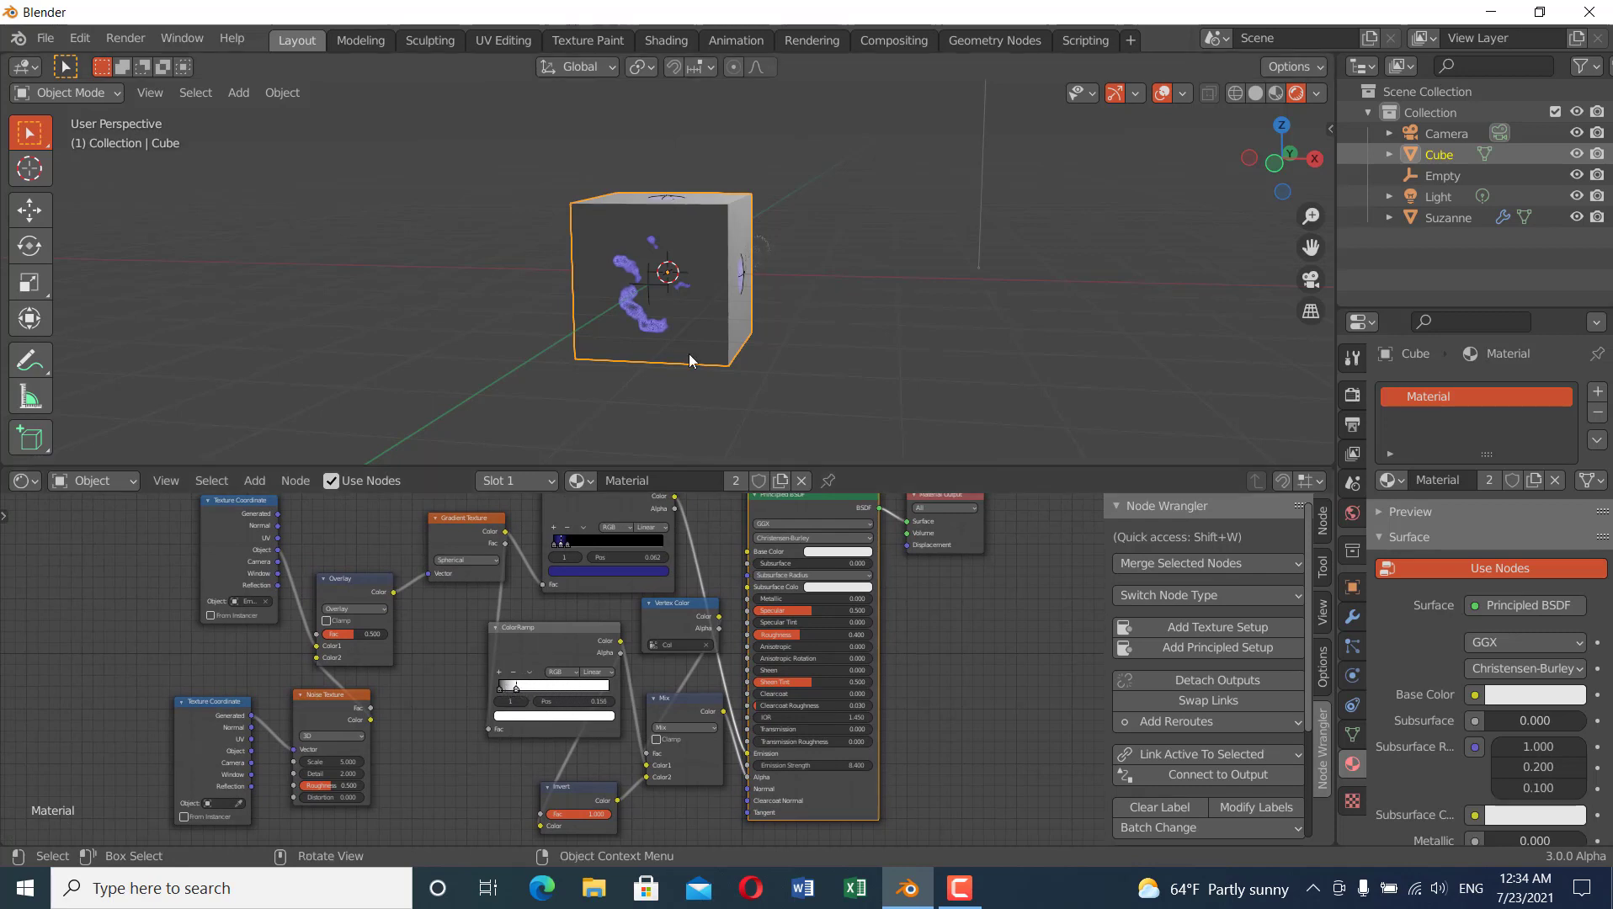
- Test the sharper dissolve edge by temporarily scaling up the Empty, leaving it at its original size
left_click(746, 278)
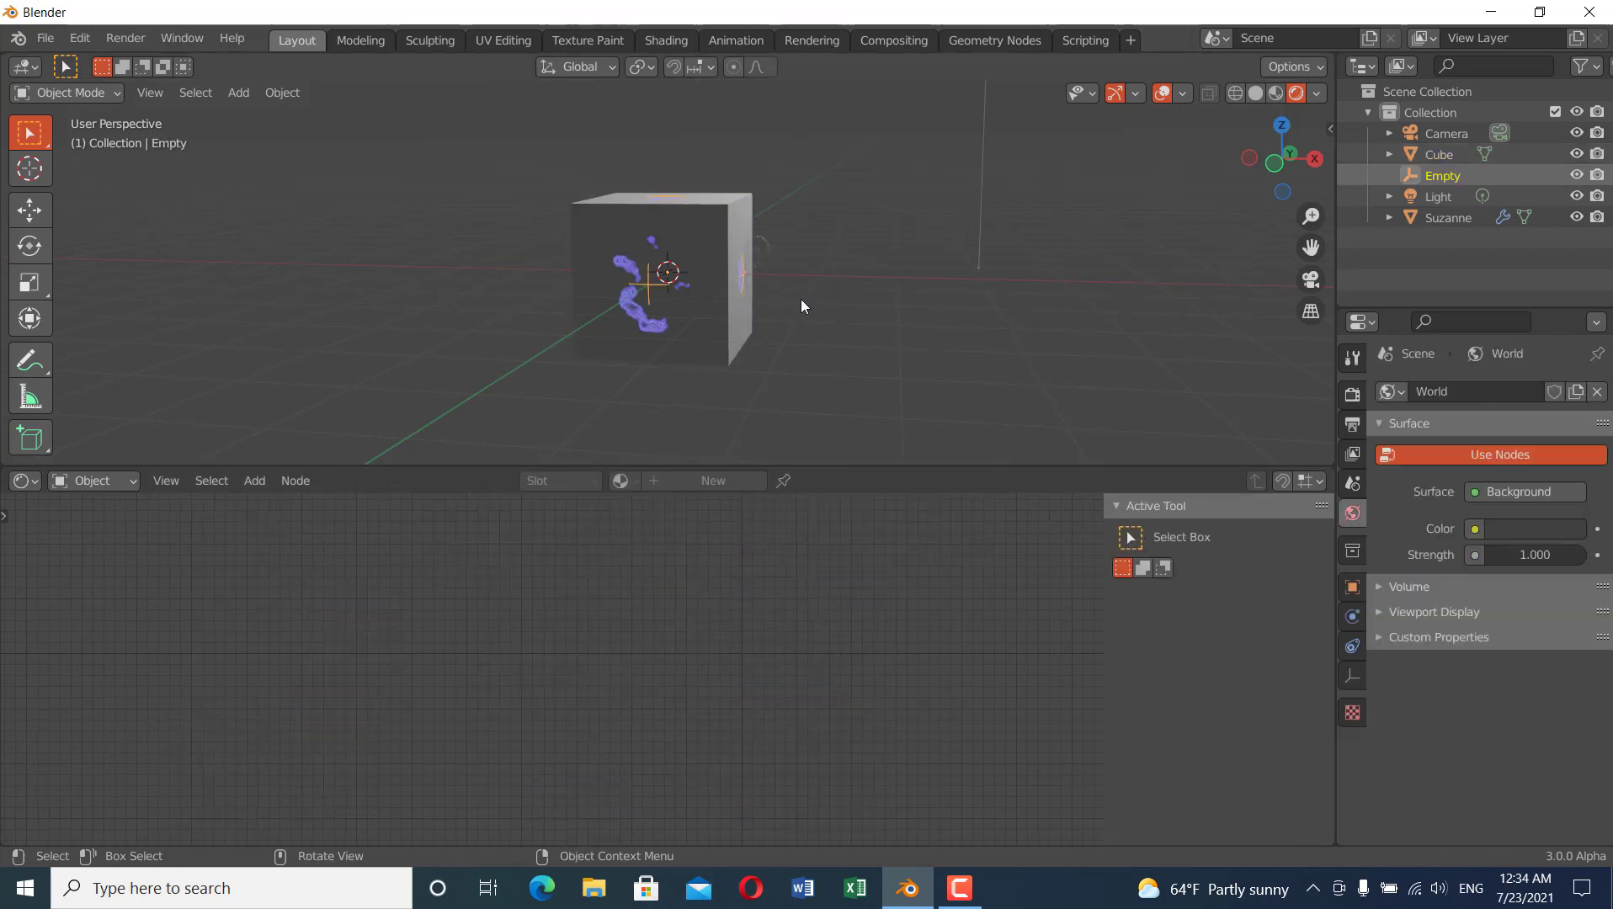
key("s")
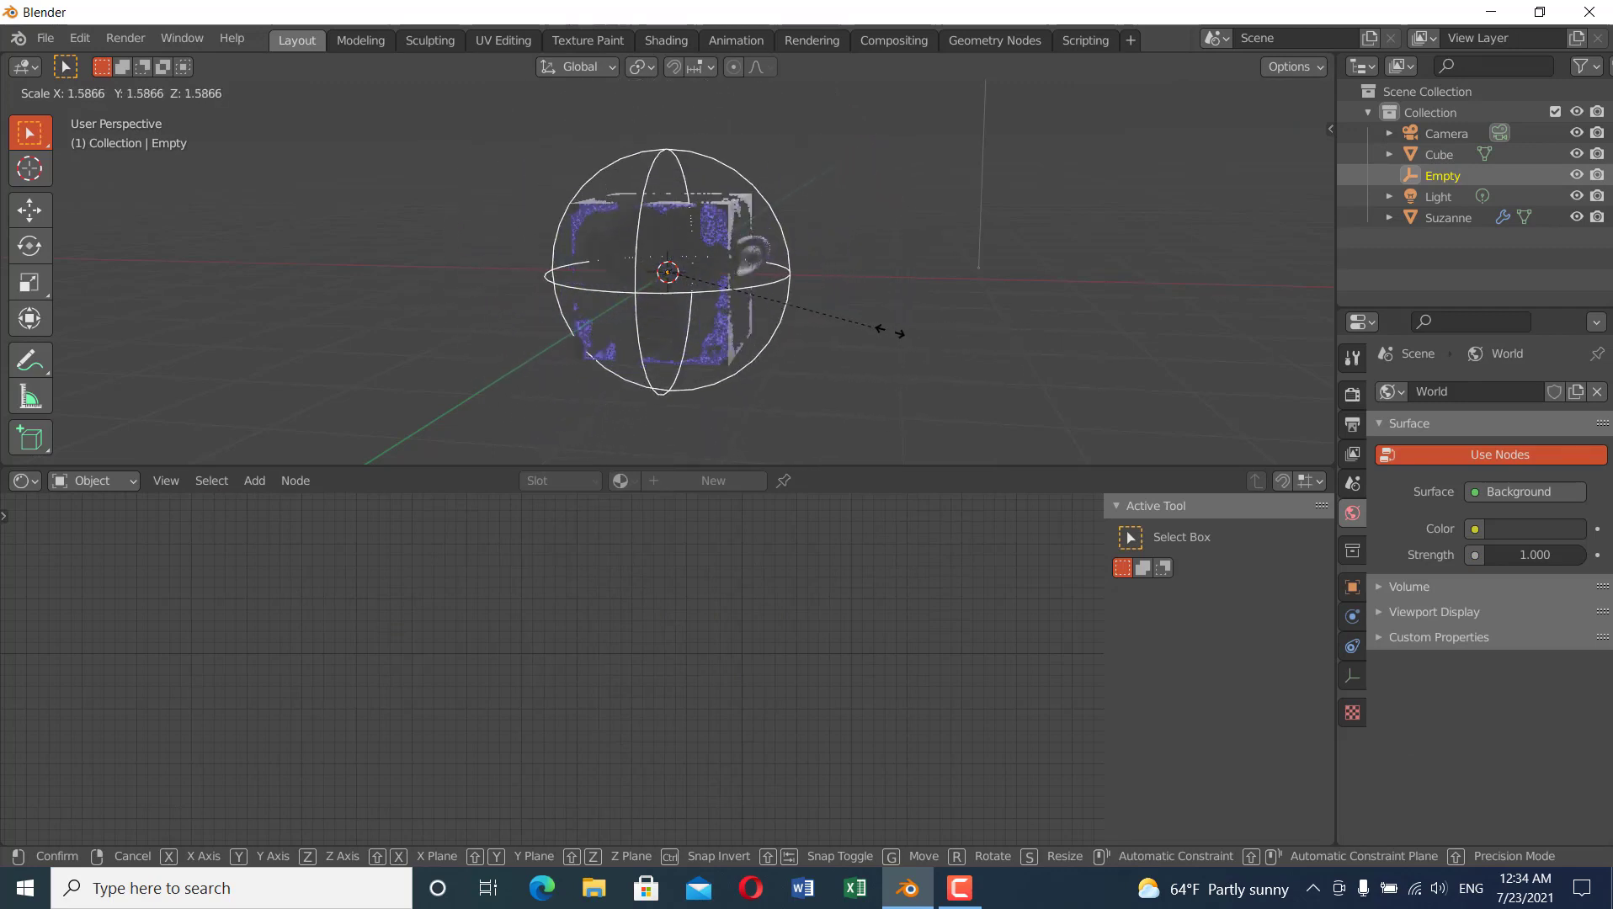
right_click(891, 309)
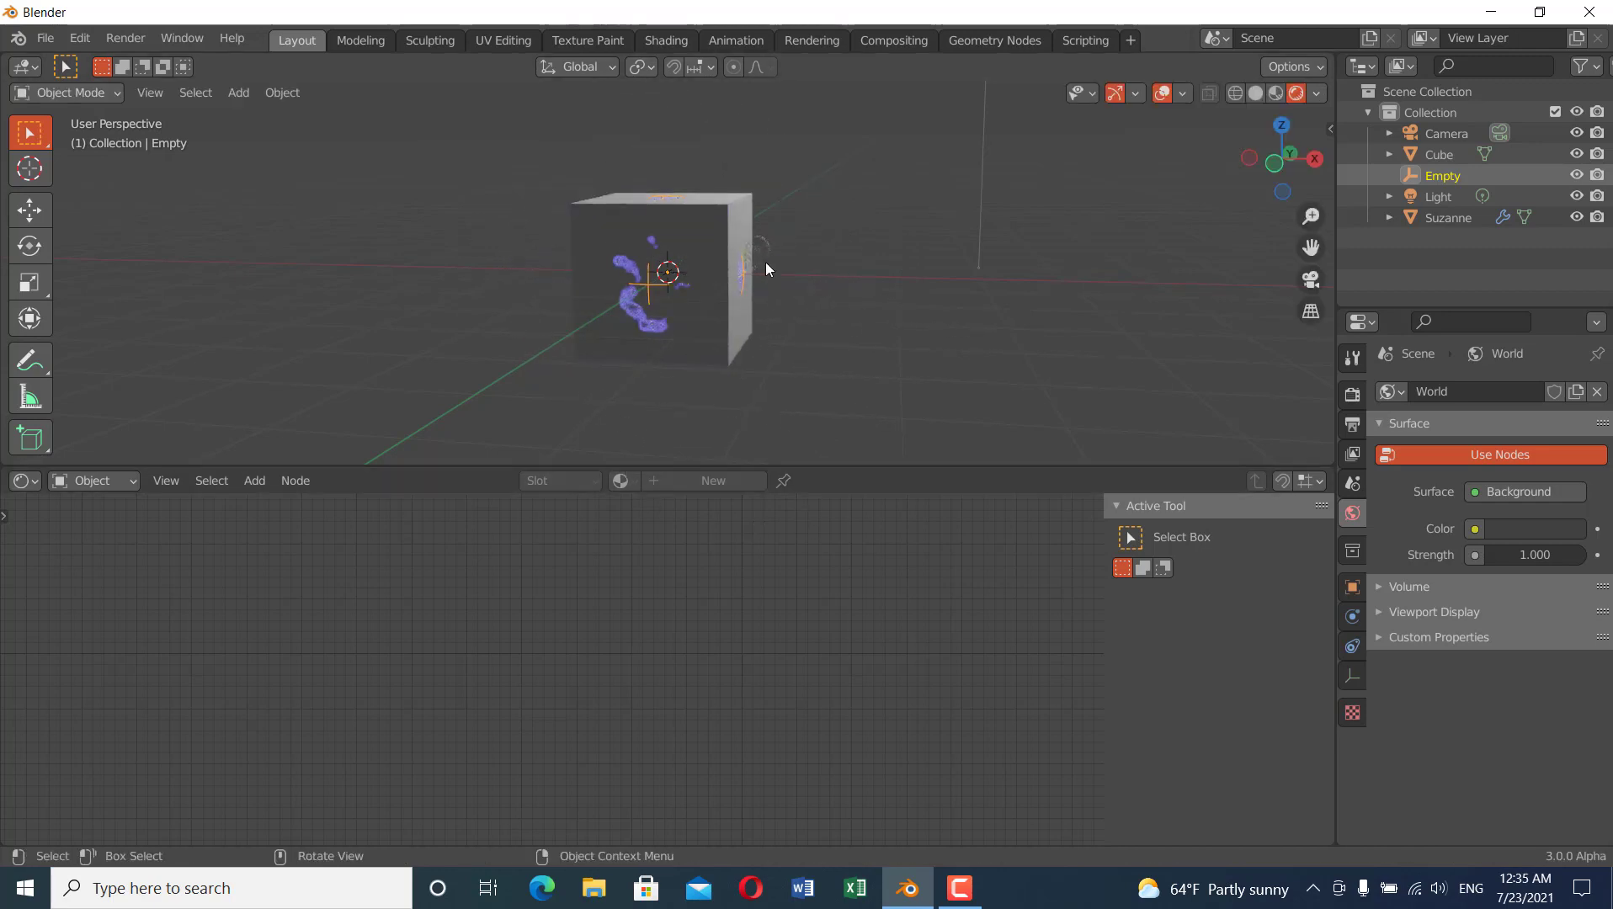
- Set the Base Color of the cube material's Principled BSDF to yellow
left_click(742, 196)
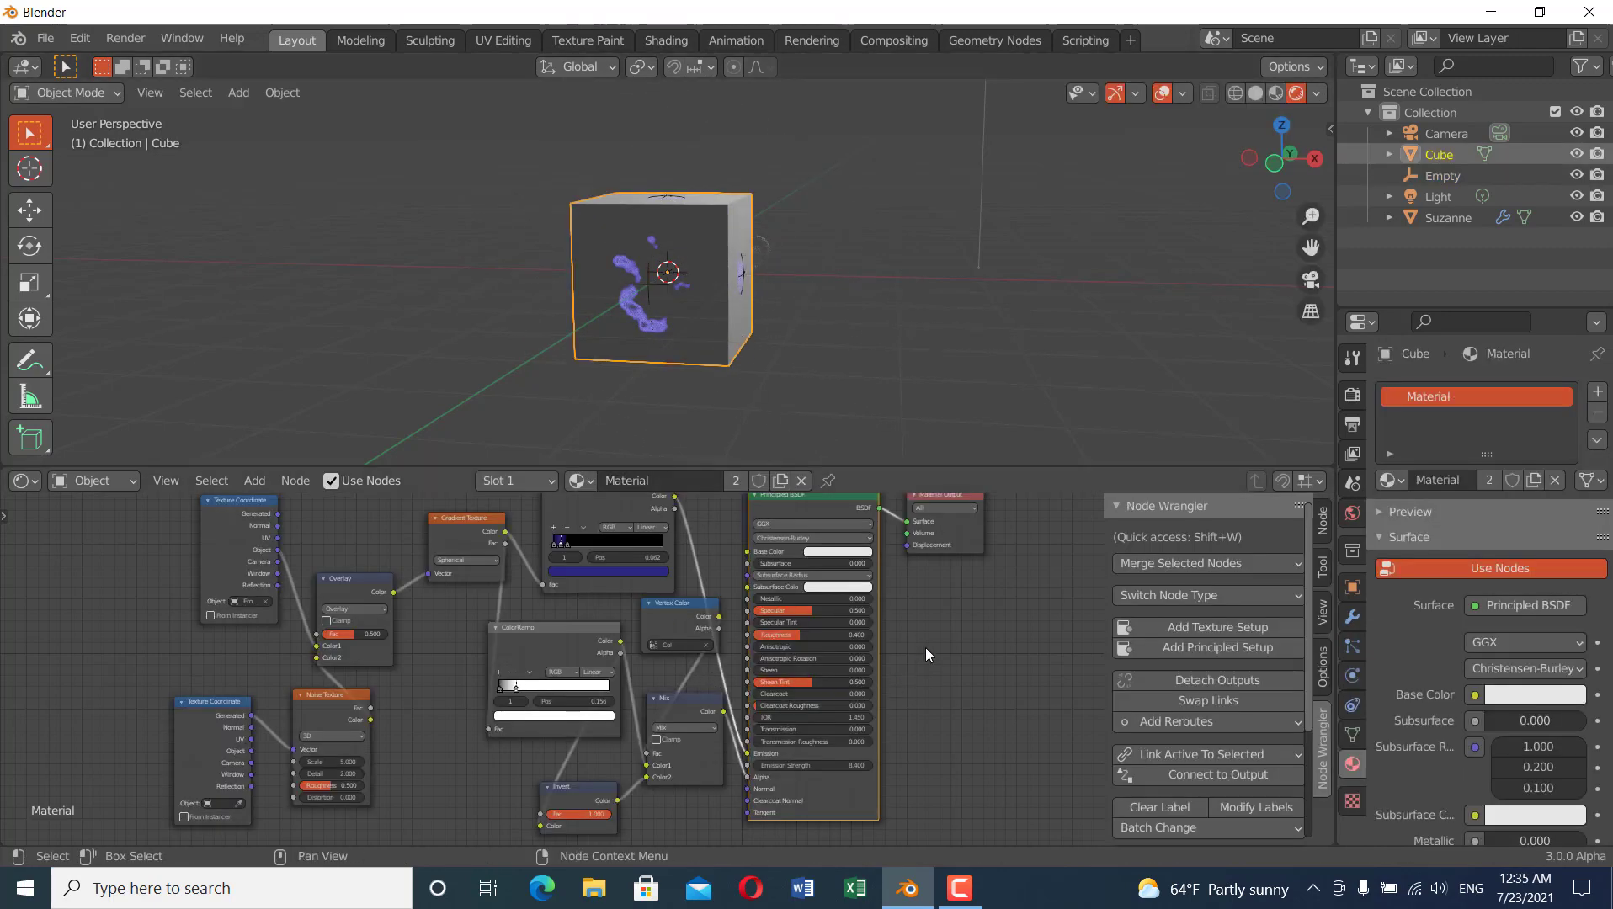
scroll(943, 605, "down", 3)
mouse_move(918, 621)
middle_mouse_down()
mouse_move(925, 695)
mouse_move(914, 651)
middle_mouse_up()
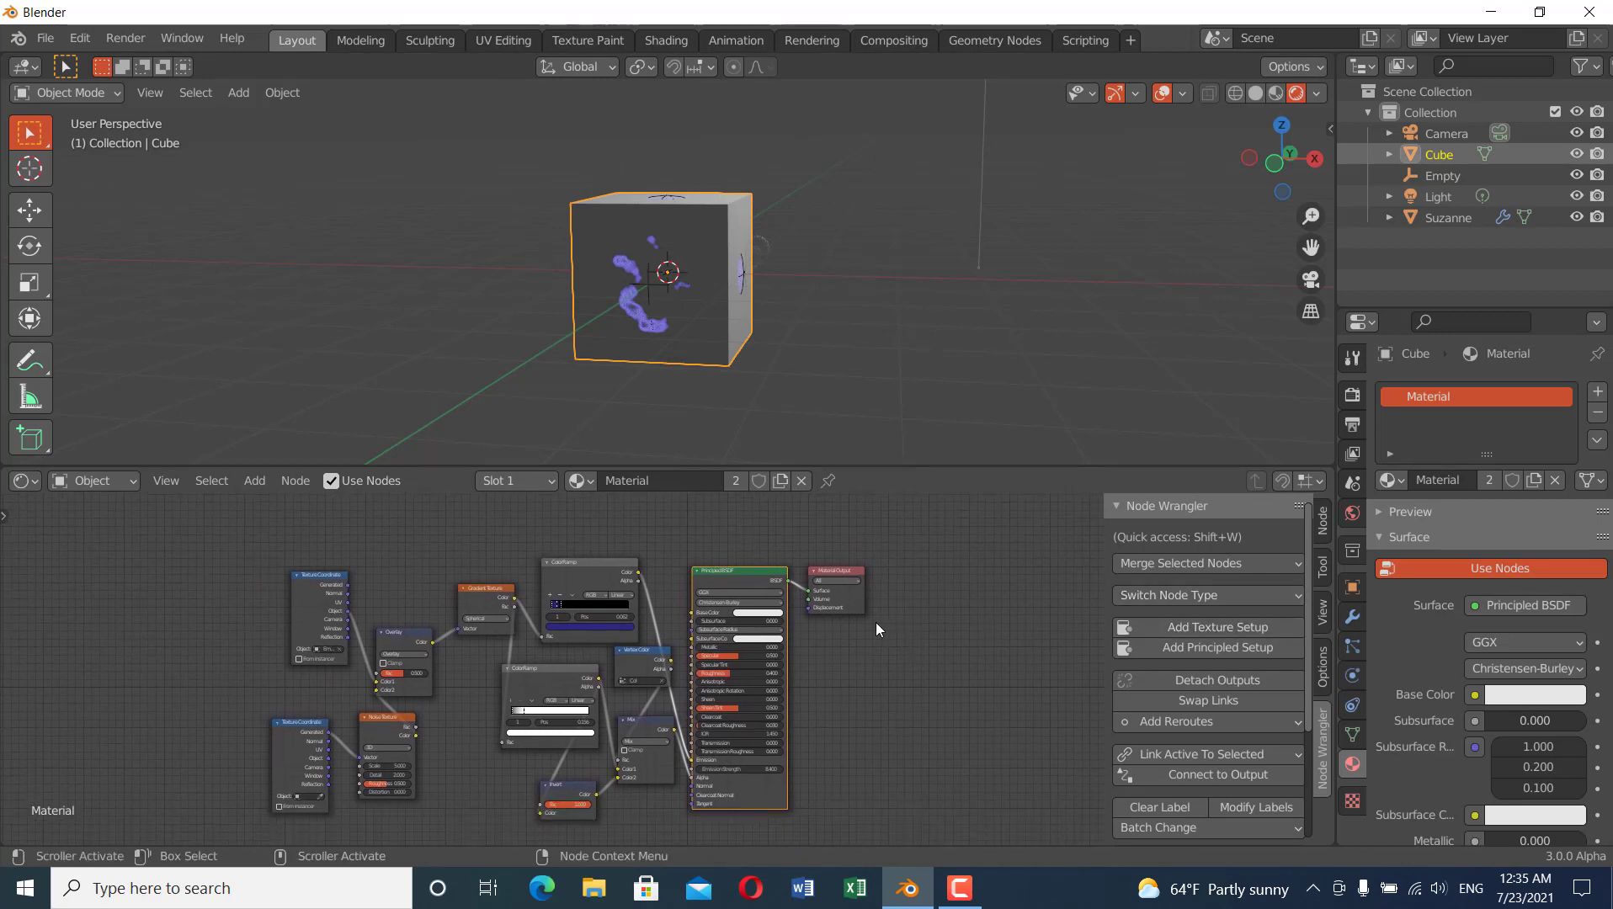
left_click(775, 618)
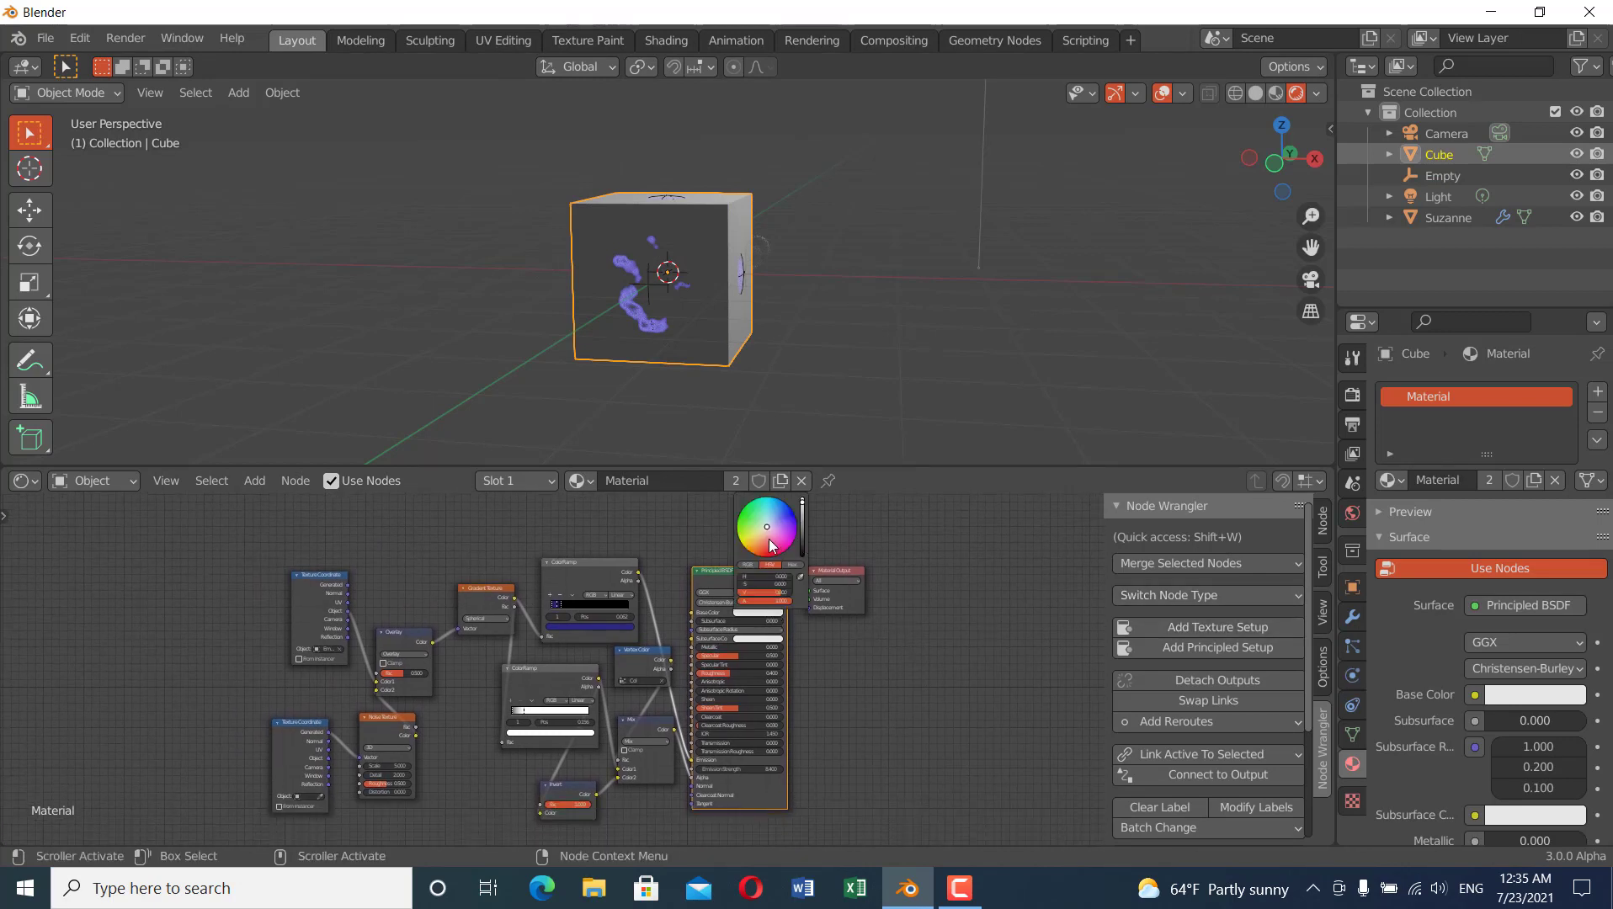
left_click_drag(768, 537, 748, 536)
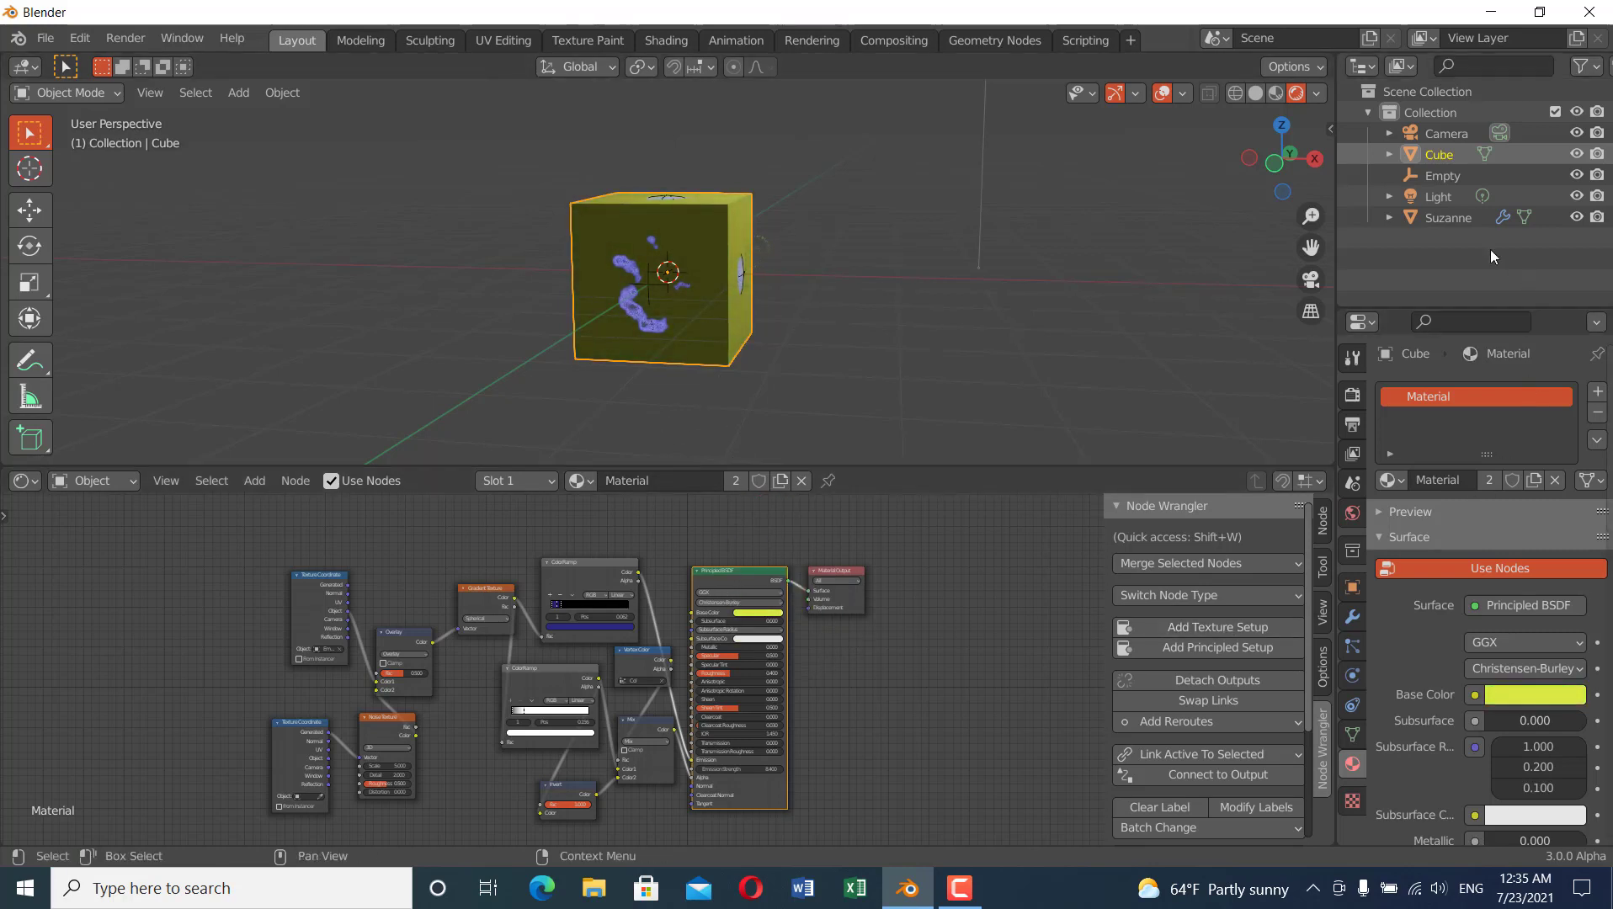
- Make the monkey head's material a single-user copy and set its Principled BSDF Base Color to blue-violet
left_click(1448, 218)
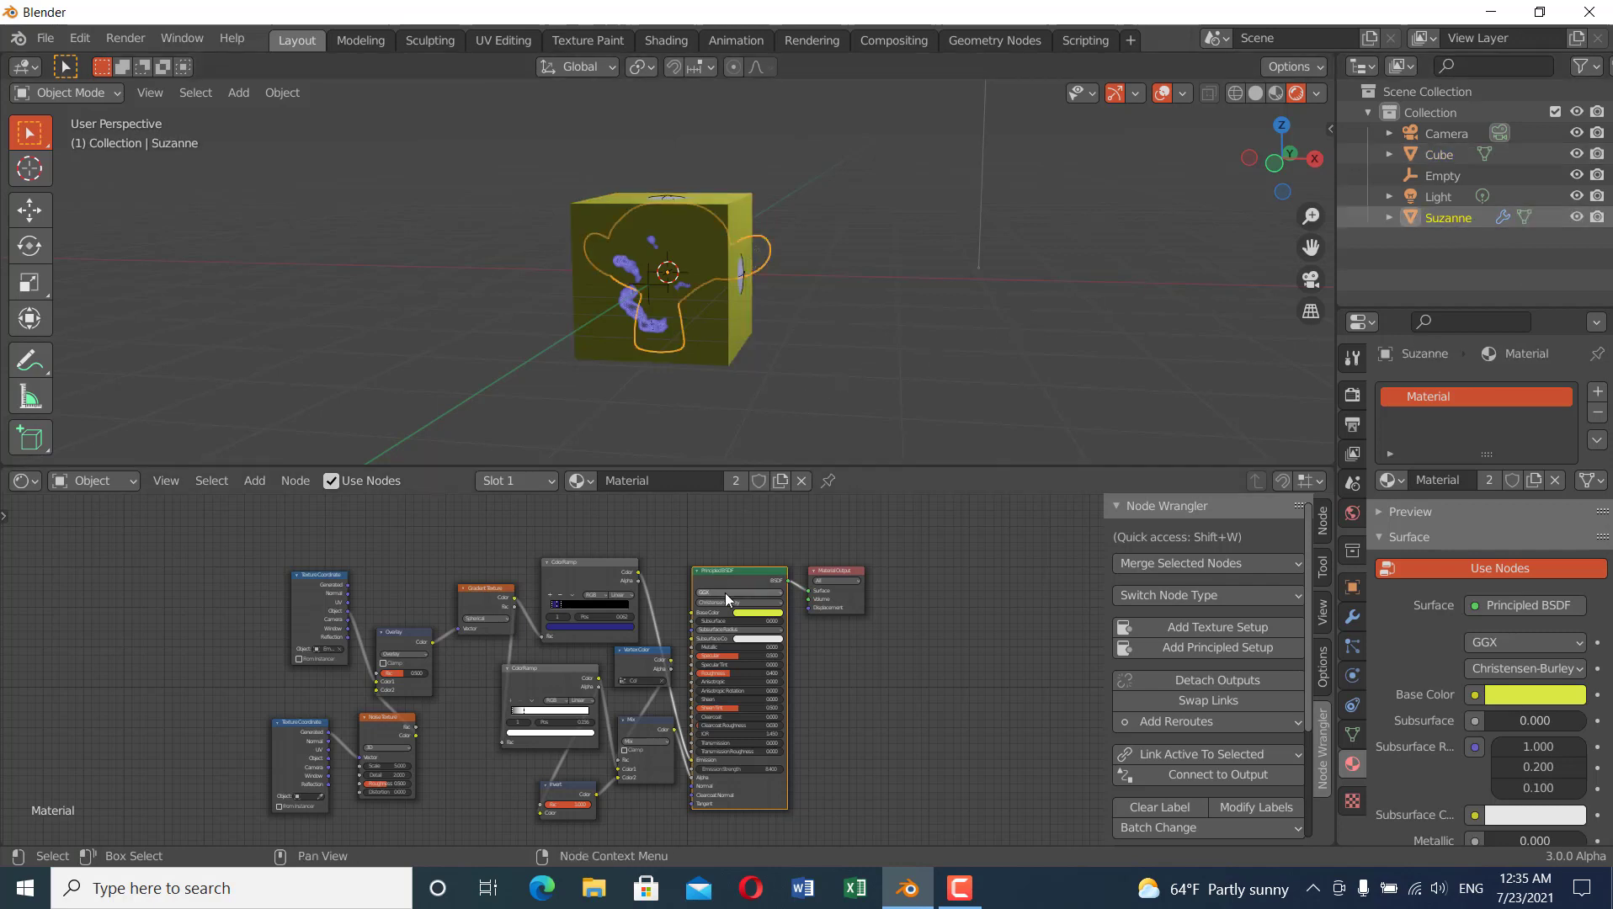
left_click(728, 479)
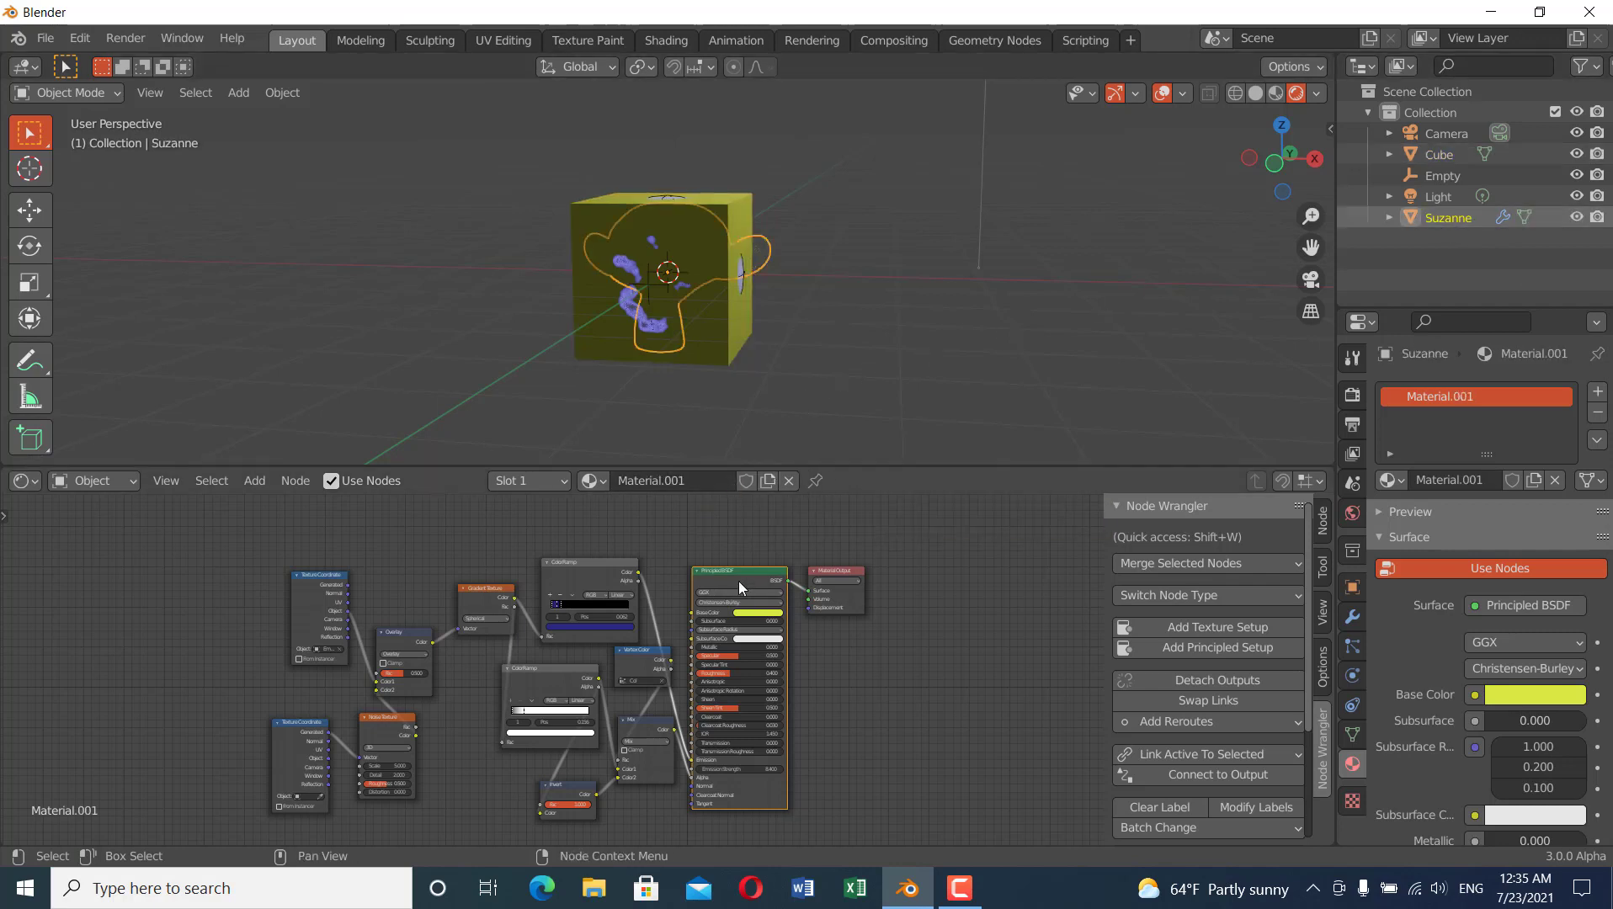
left_click(752, 613)
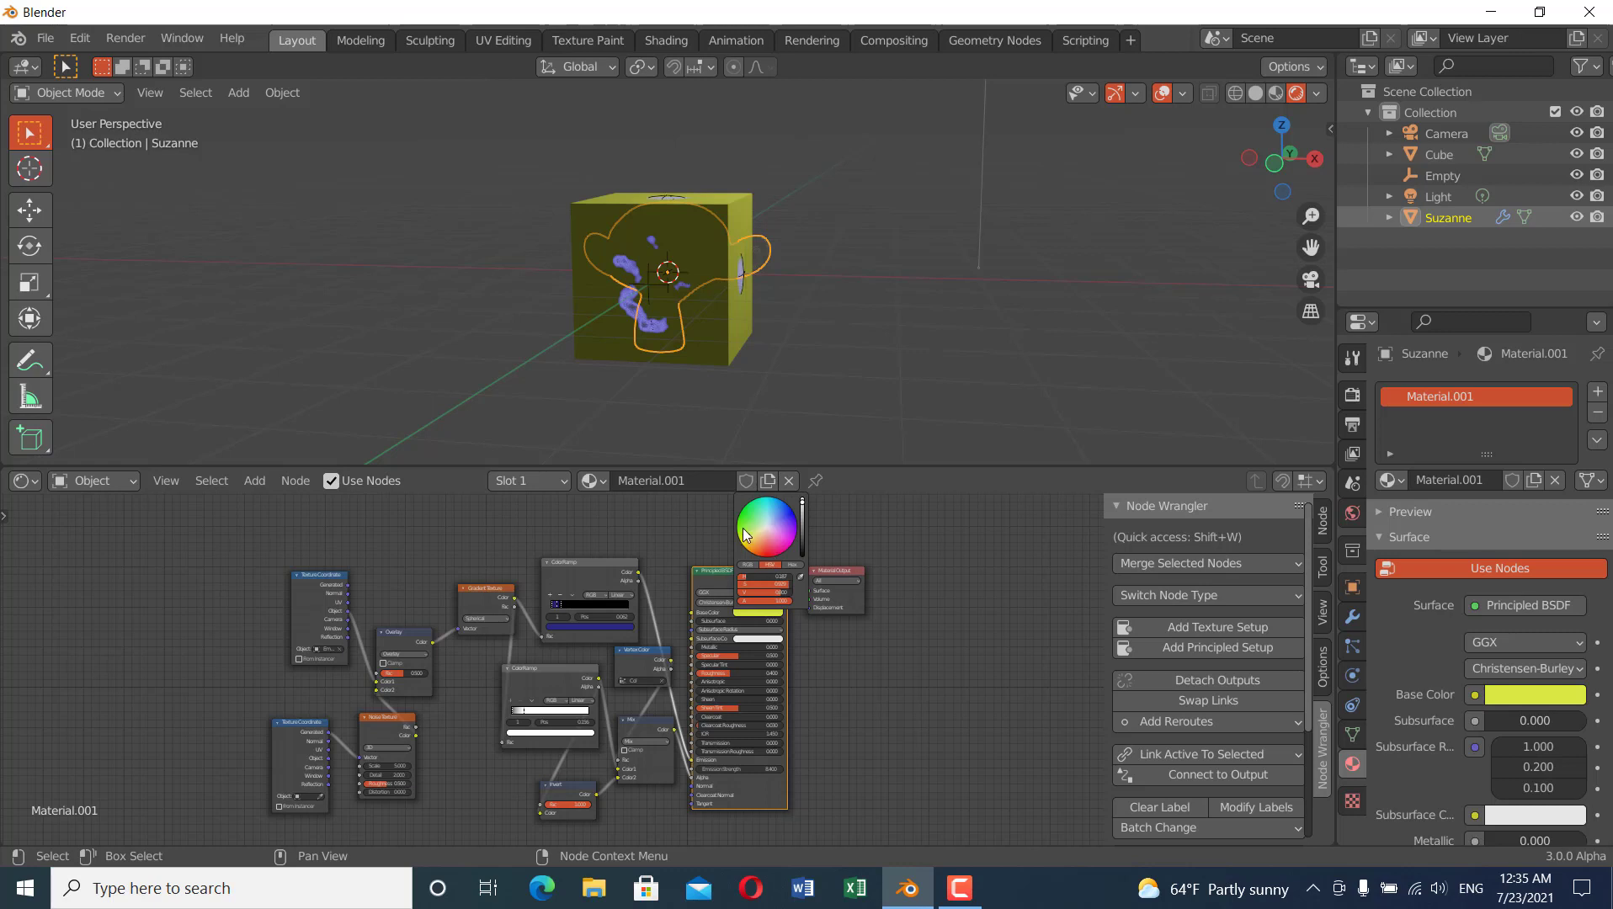
left_click_drag(745, 538, 786, 519)
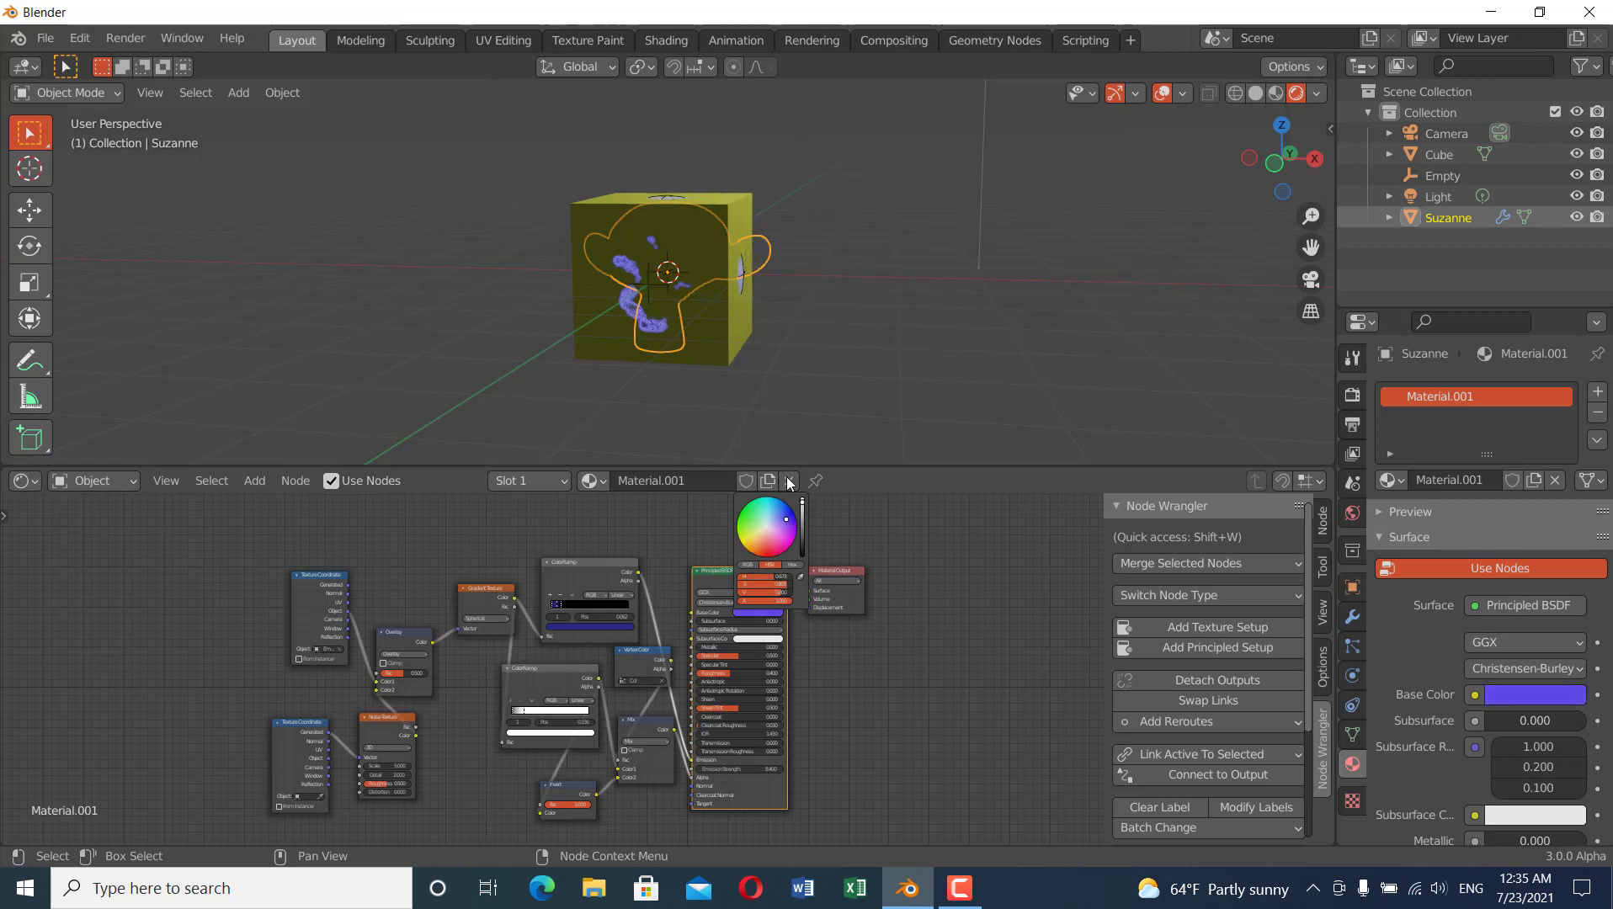
- Check the dissolve between the two separately coloured objects by temporarily scaling up the Empty
left_click(1445, 177)
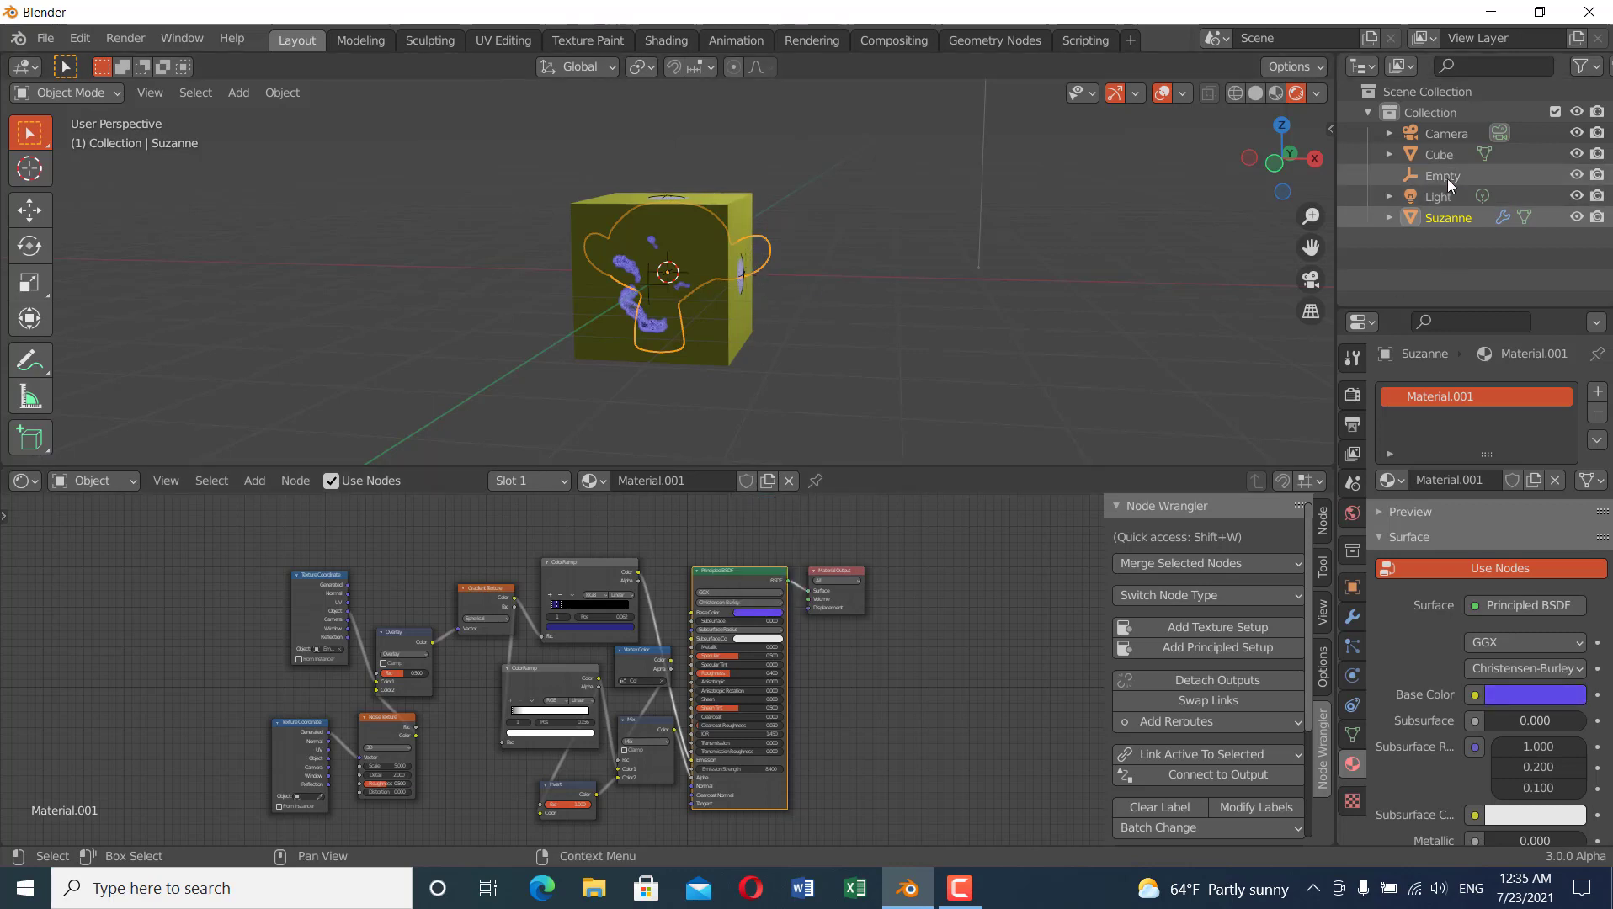
key("s")
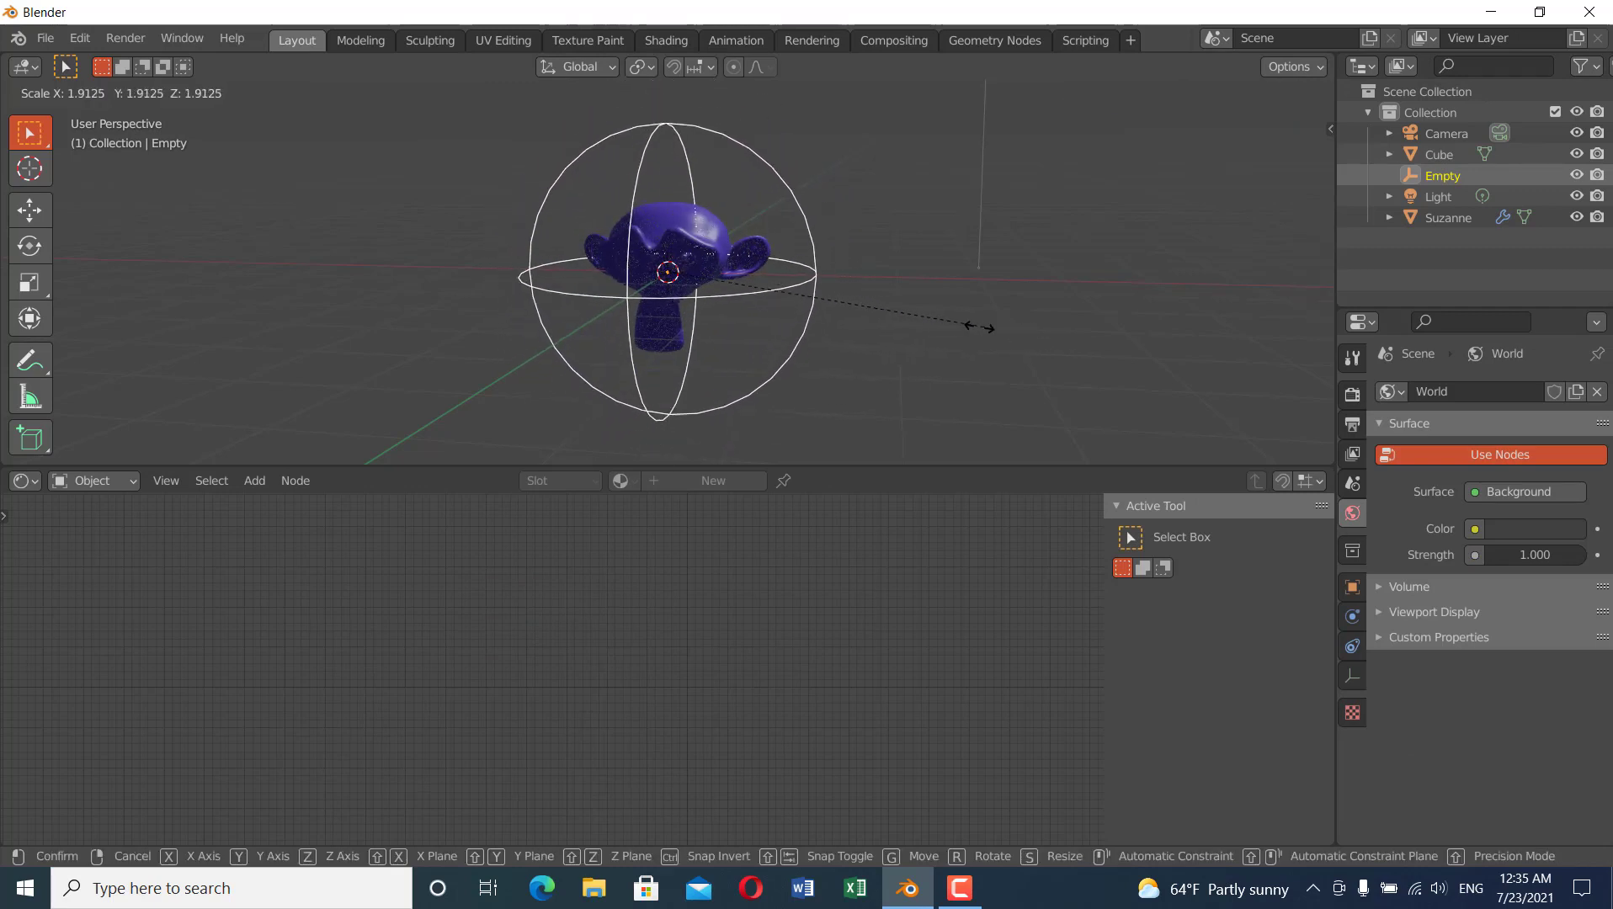
left_click(838, 320)
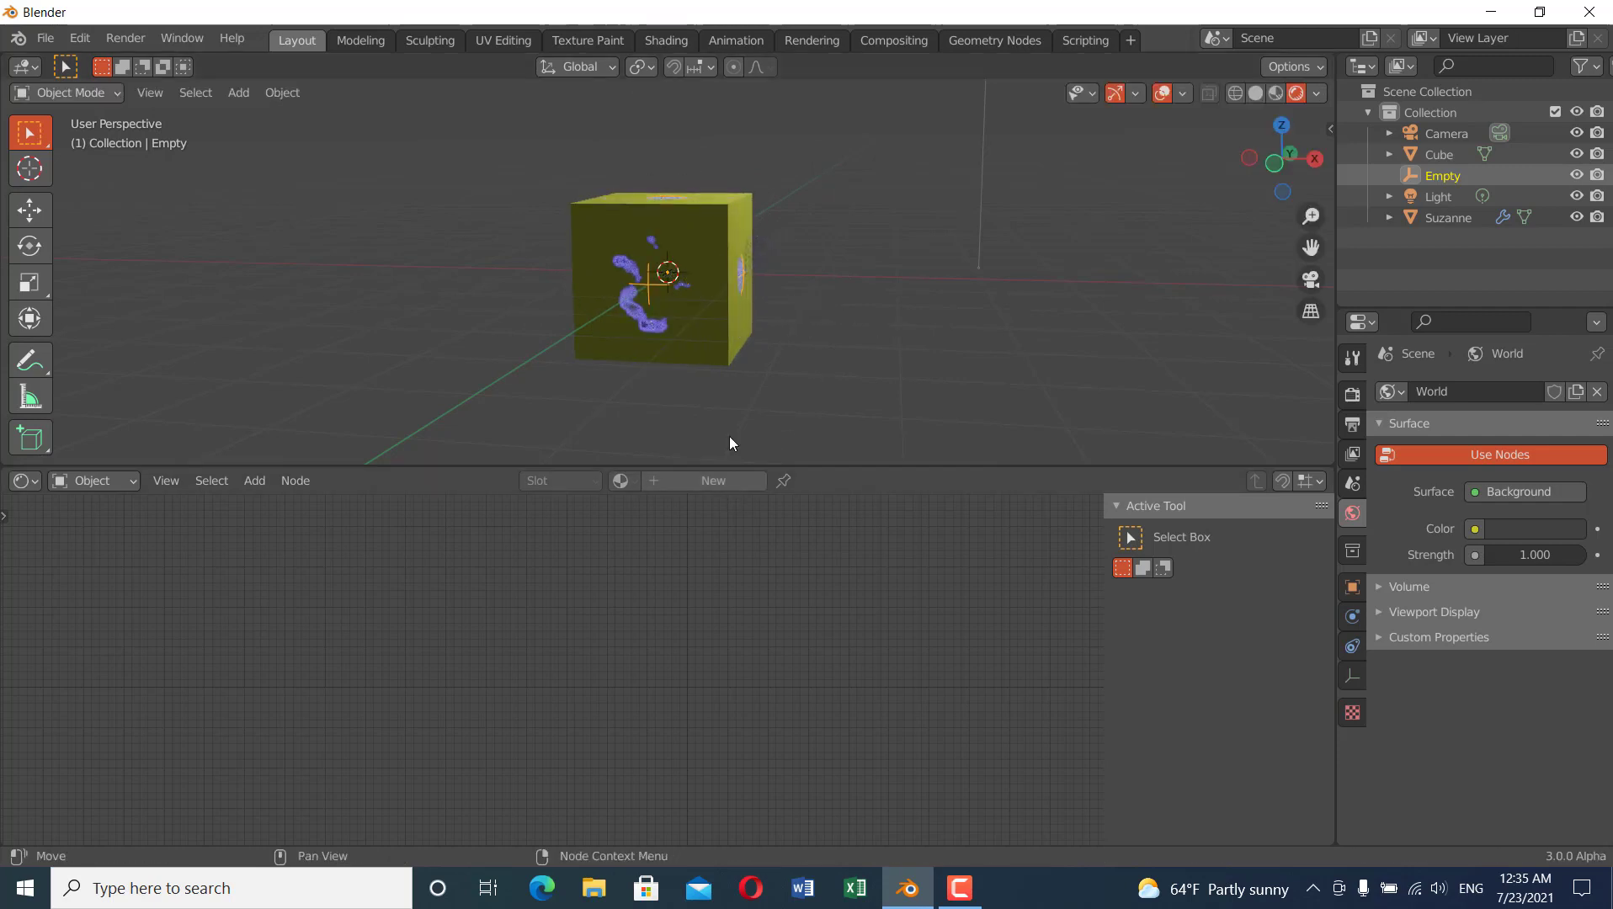
- Lower the Principled BSDF Roughness to about 0.167 on the cube's material and 0.138 on the monkey head's
left_click(752, 210)
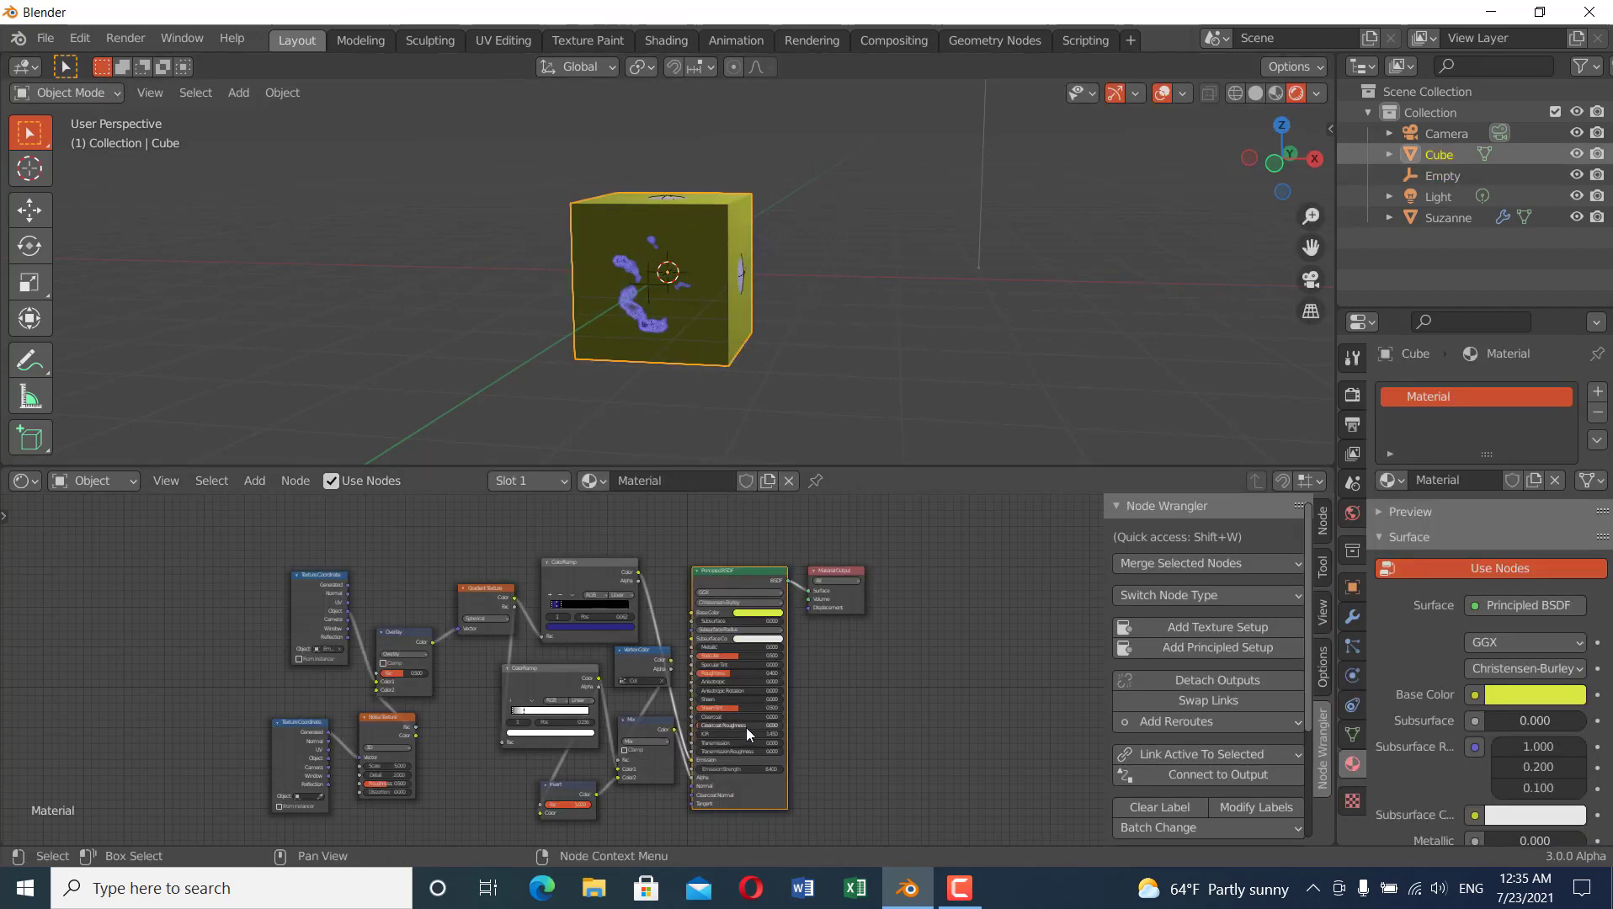
scroll(732, 693, "up", 2)
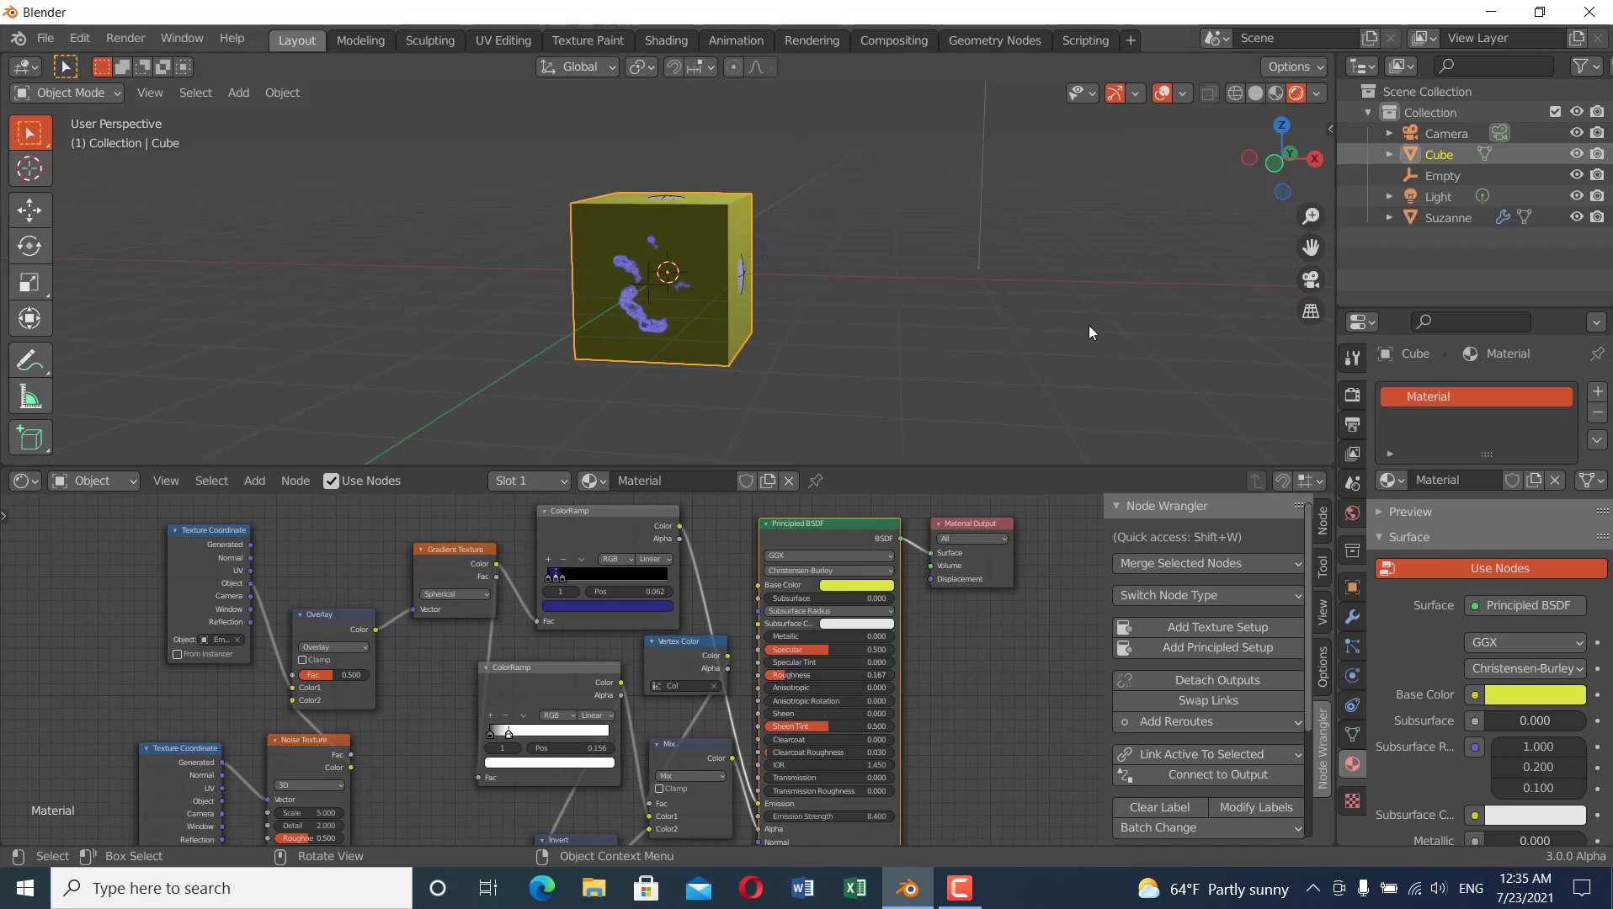
left_click(1435, 218)
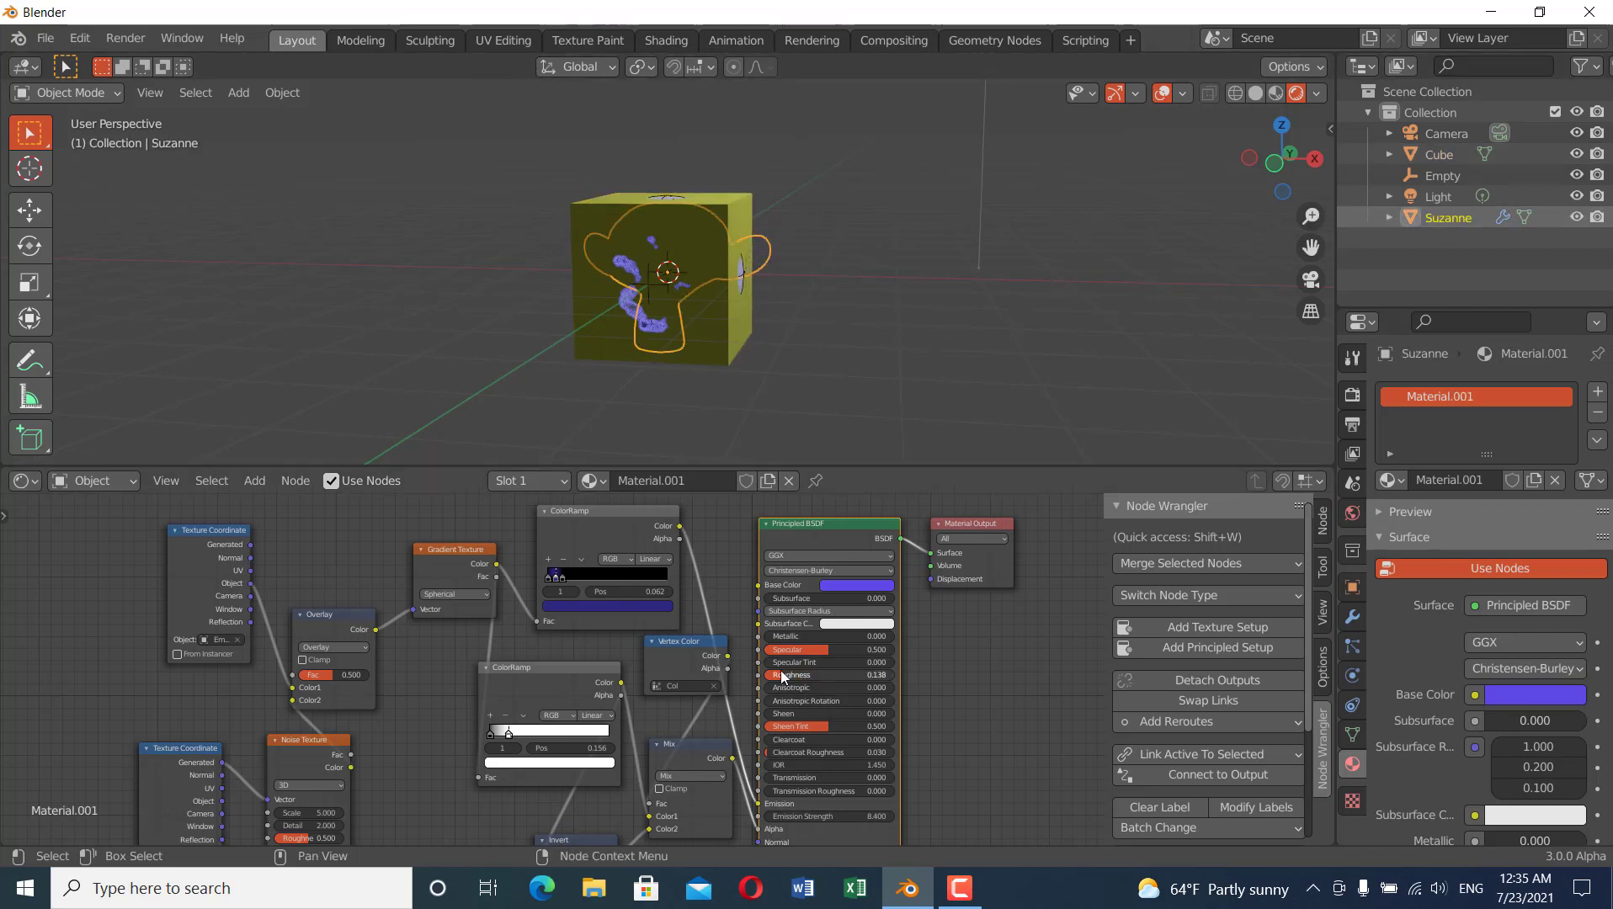
- Preview the dissolve with the lower roughness by temporarily scaling the Empty, without keeping the new size
left_click(1444, 174)
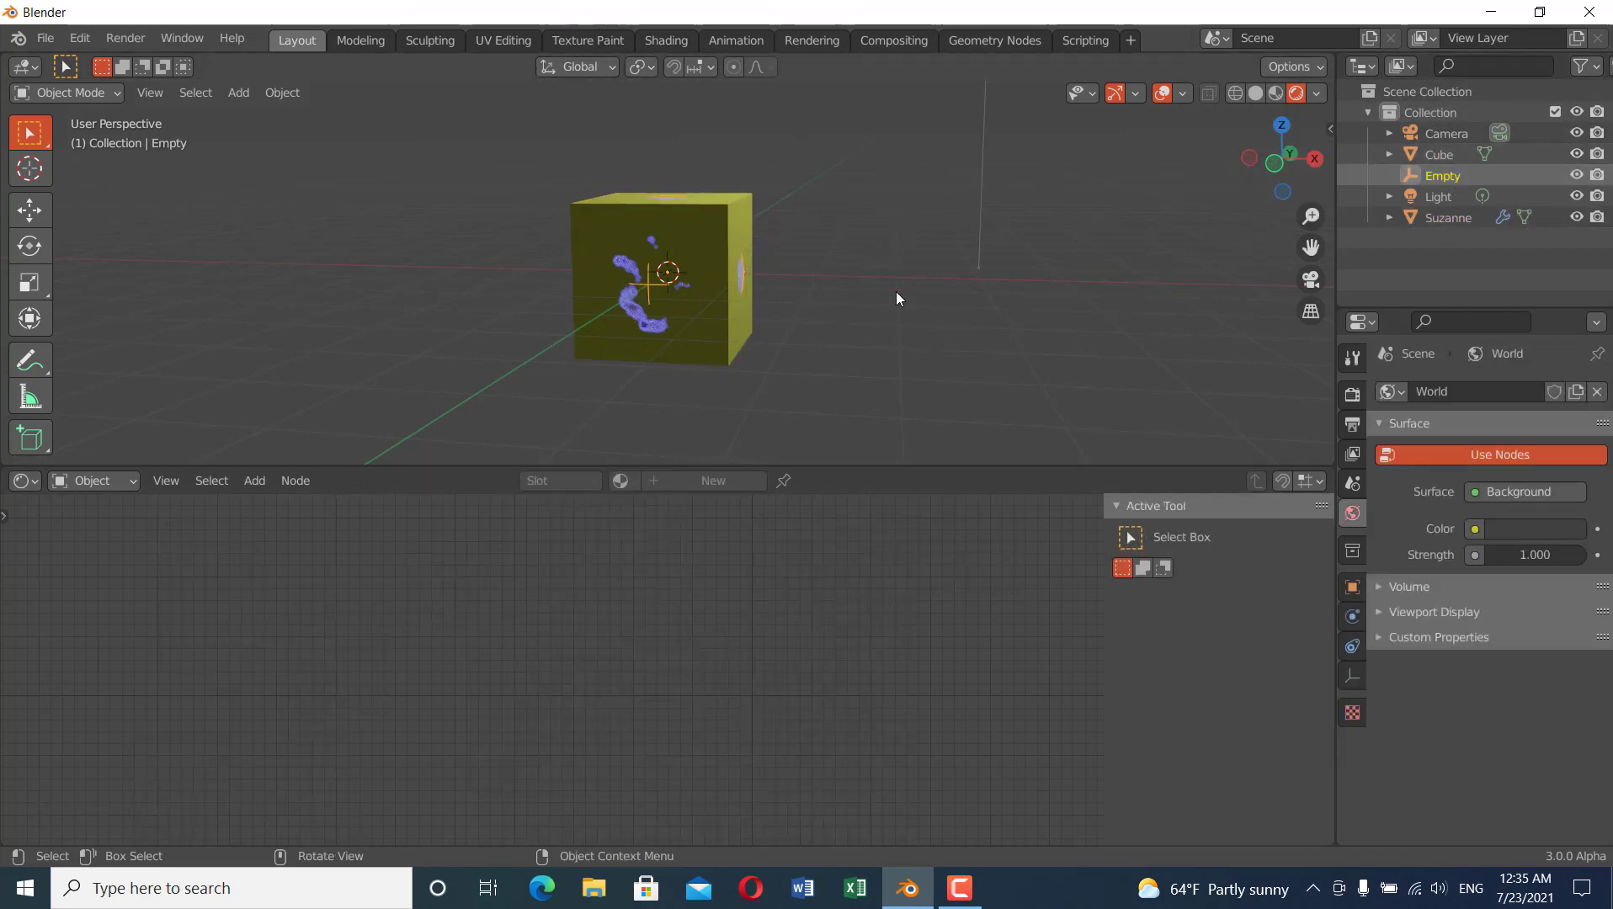
key("s")
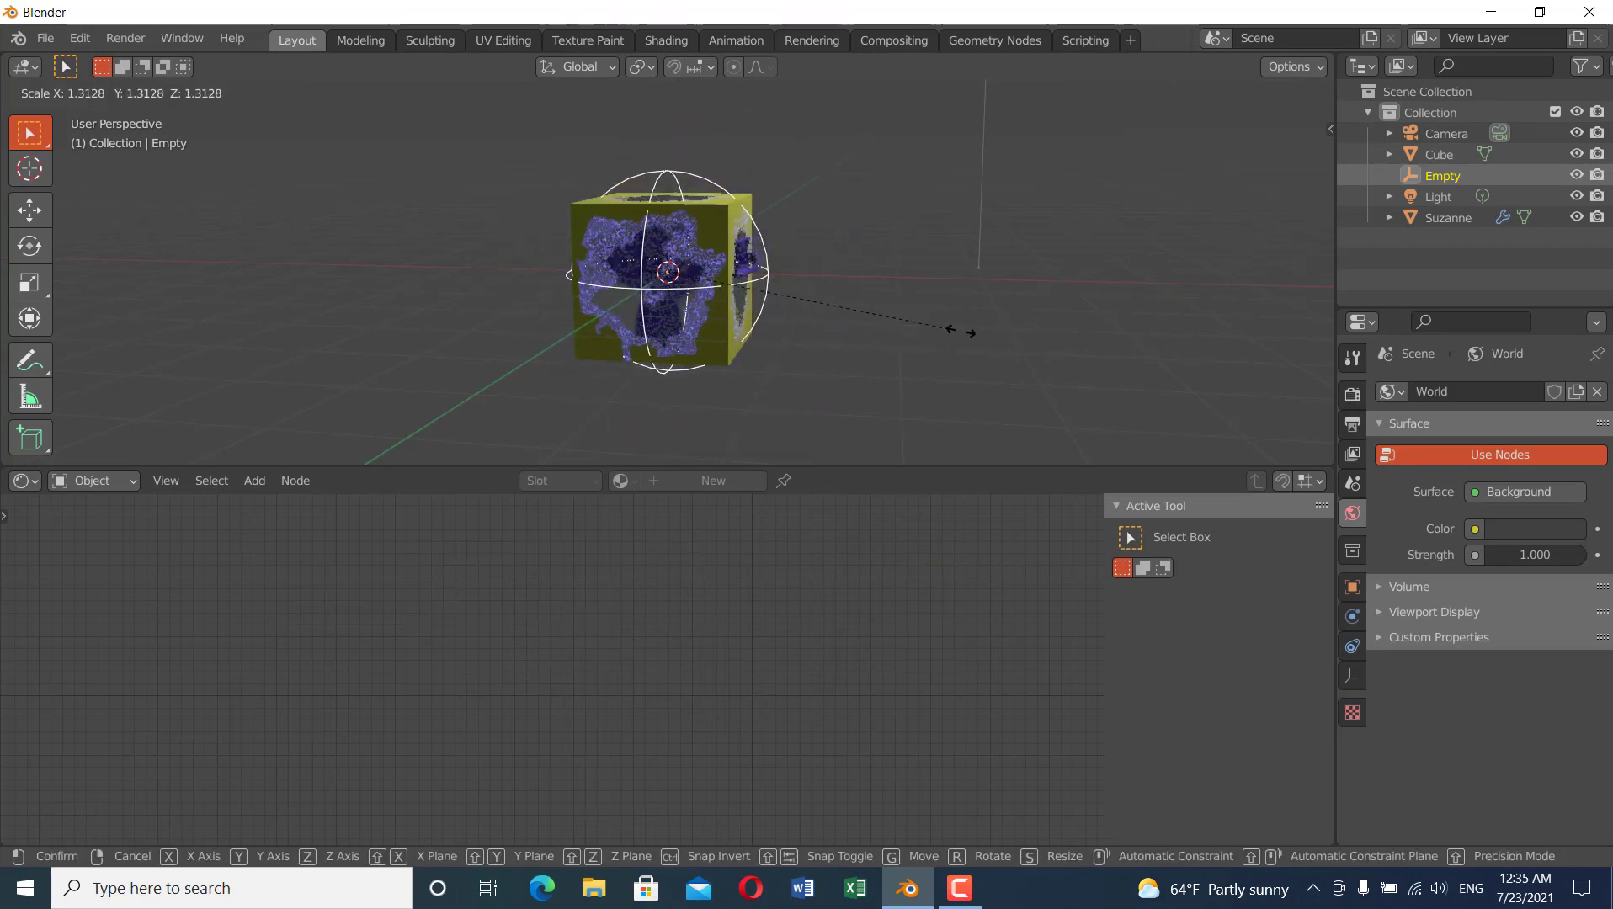
left_click(899, 320)
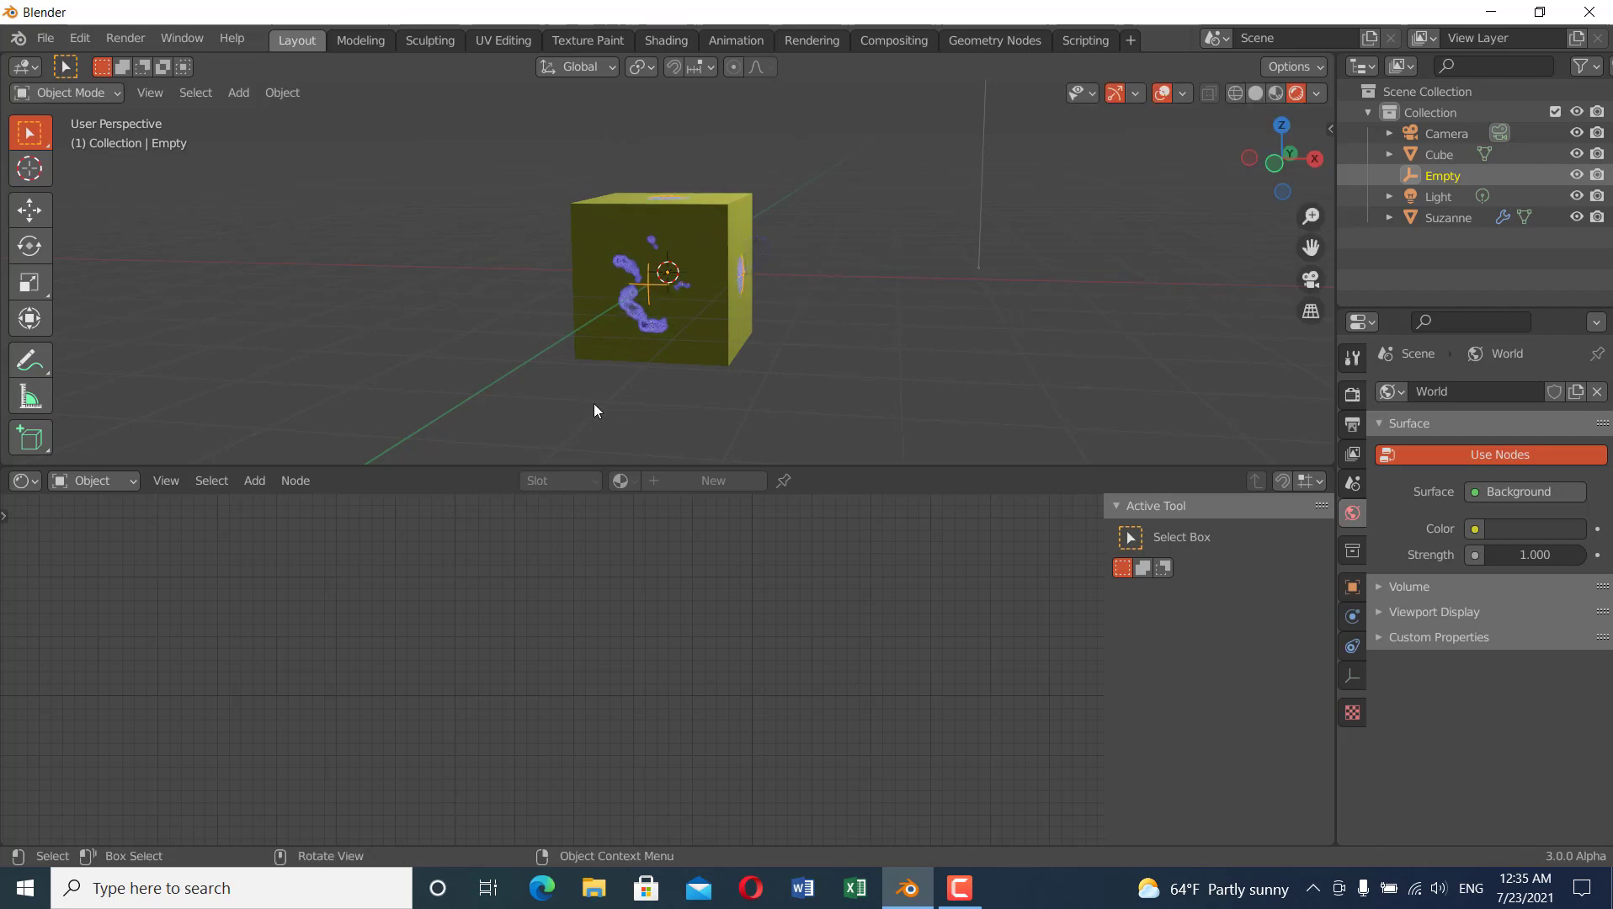
left_click(744, 205)
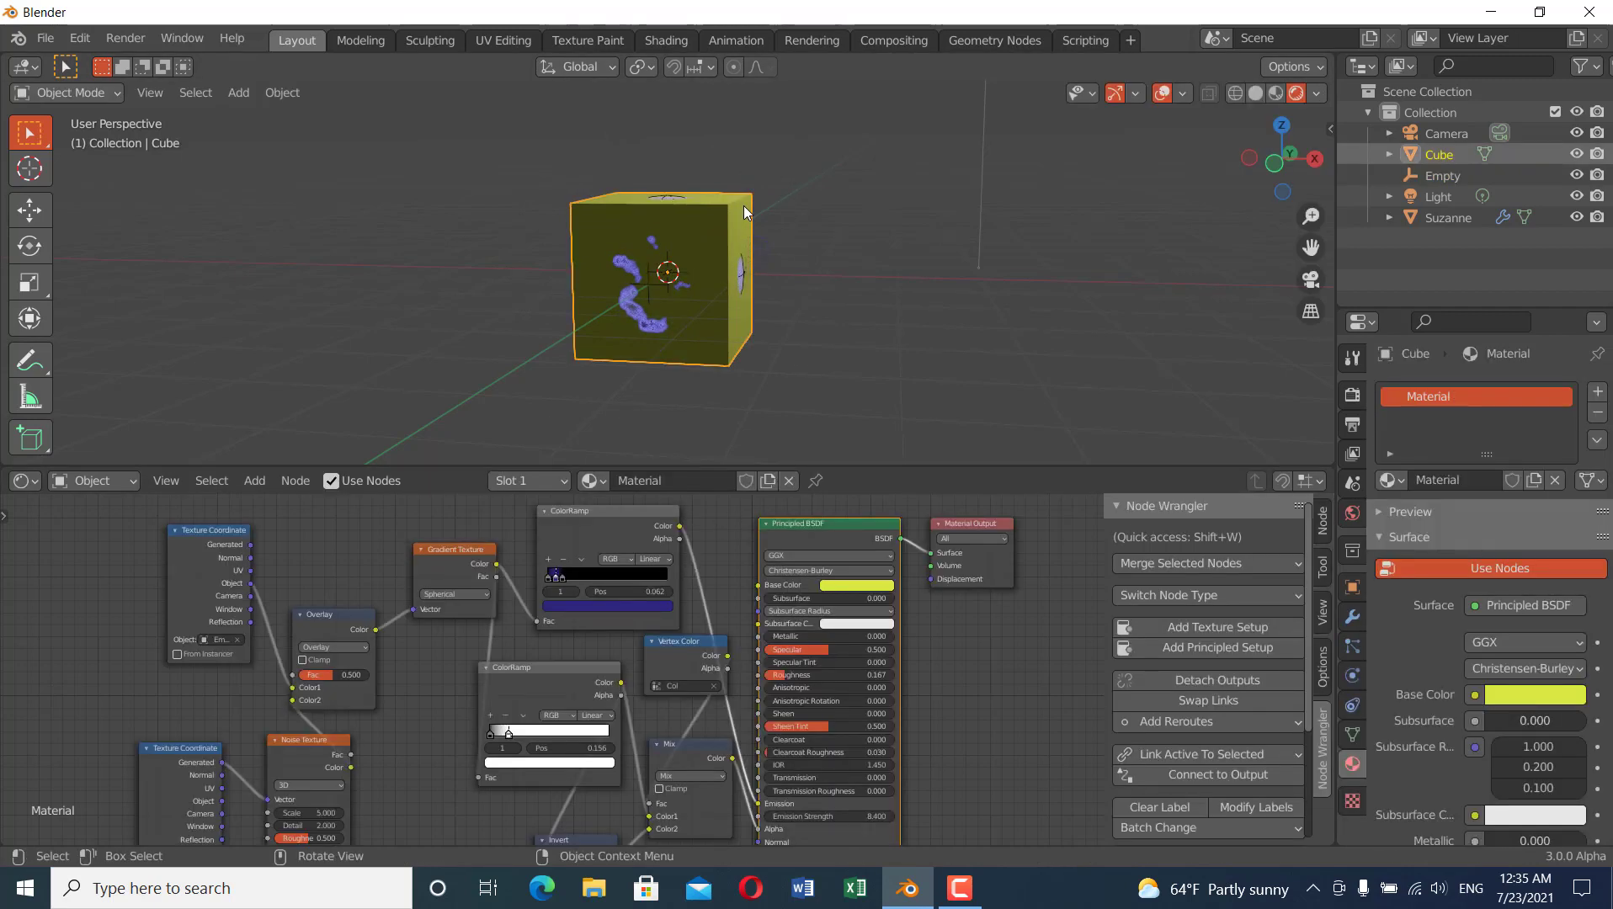
middle_click_drag(791, 350, 664, 332)
scroll(678, 350, "up", 4)
scroll(664, 332, "down", 4)
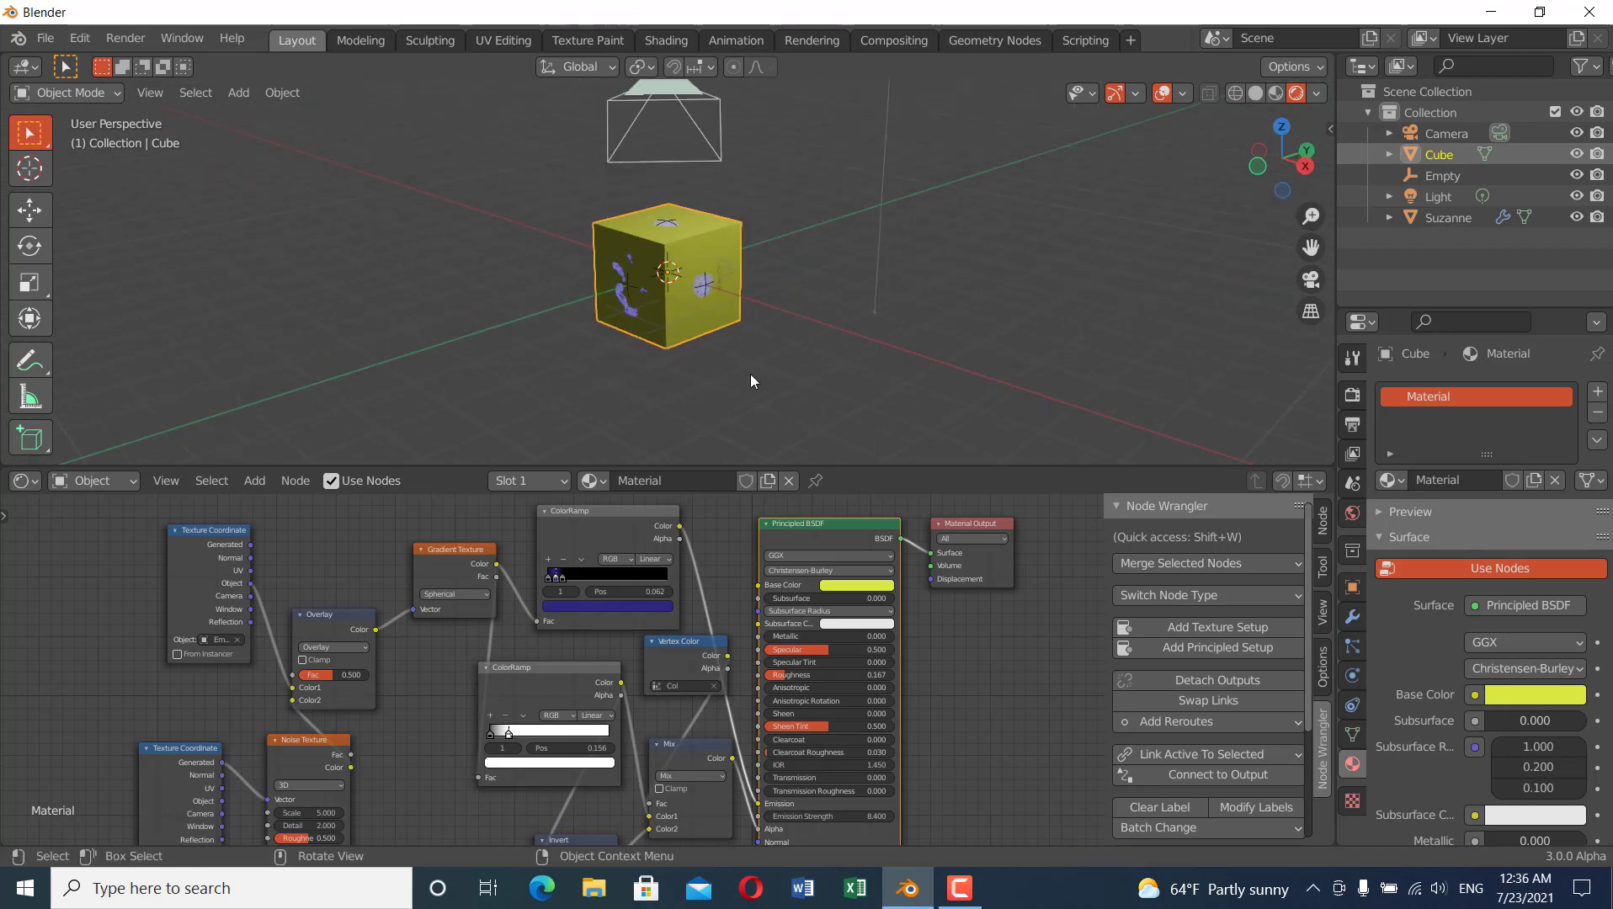
key("shift+a")
left_click(868, 392)
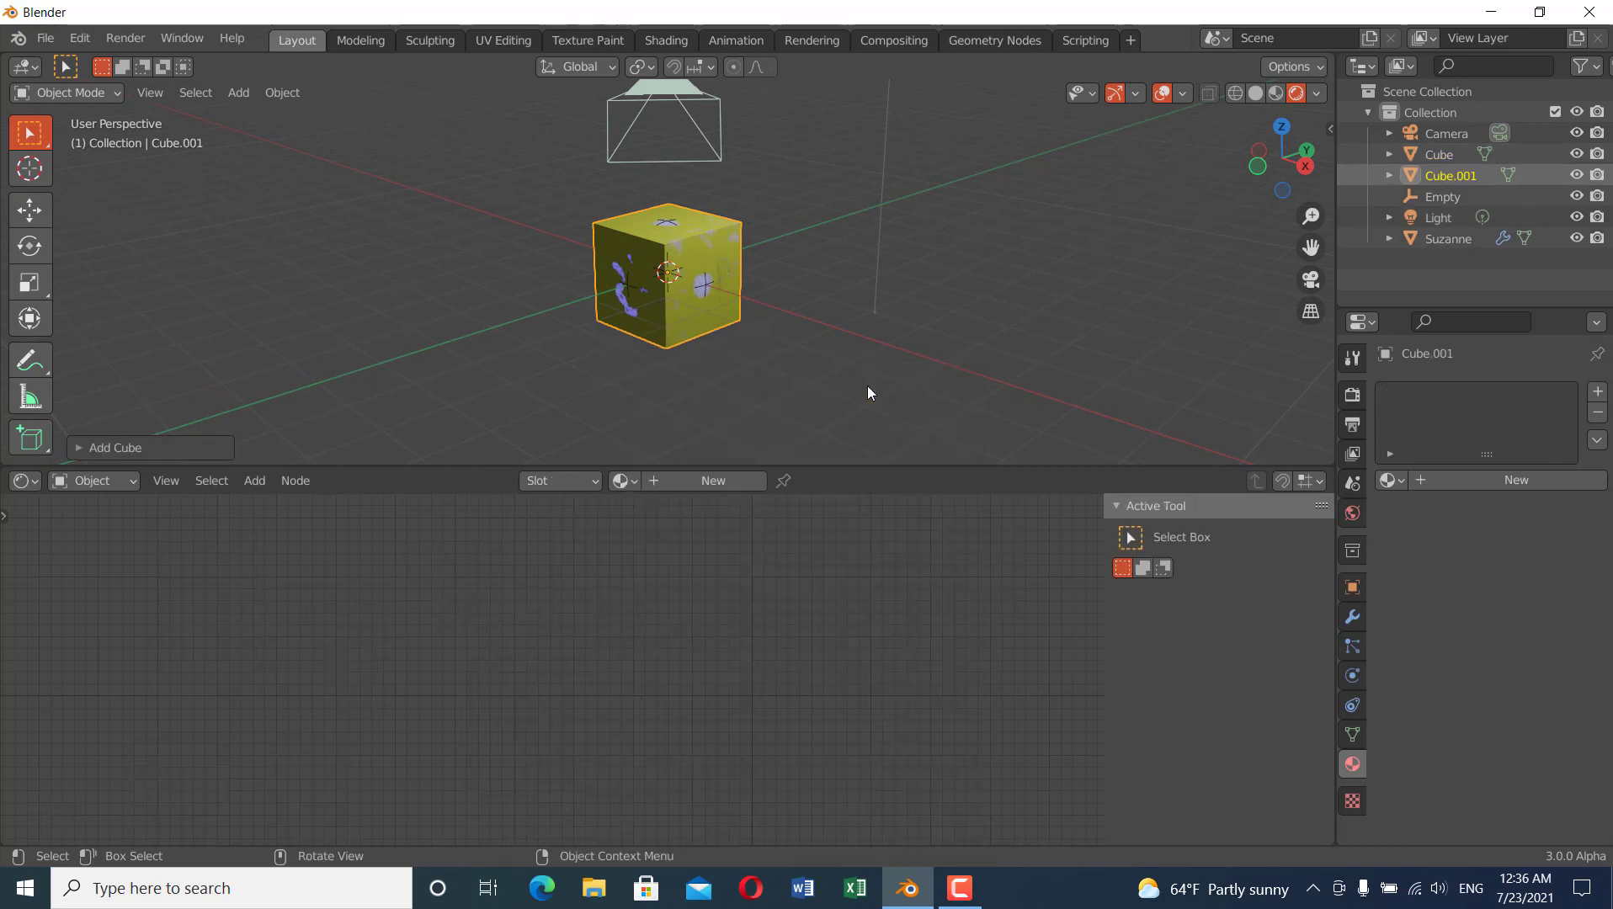
left_click(1463, 182)
key("x")
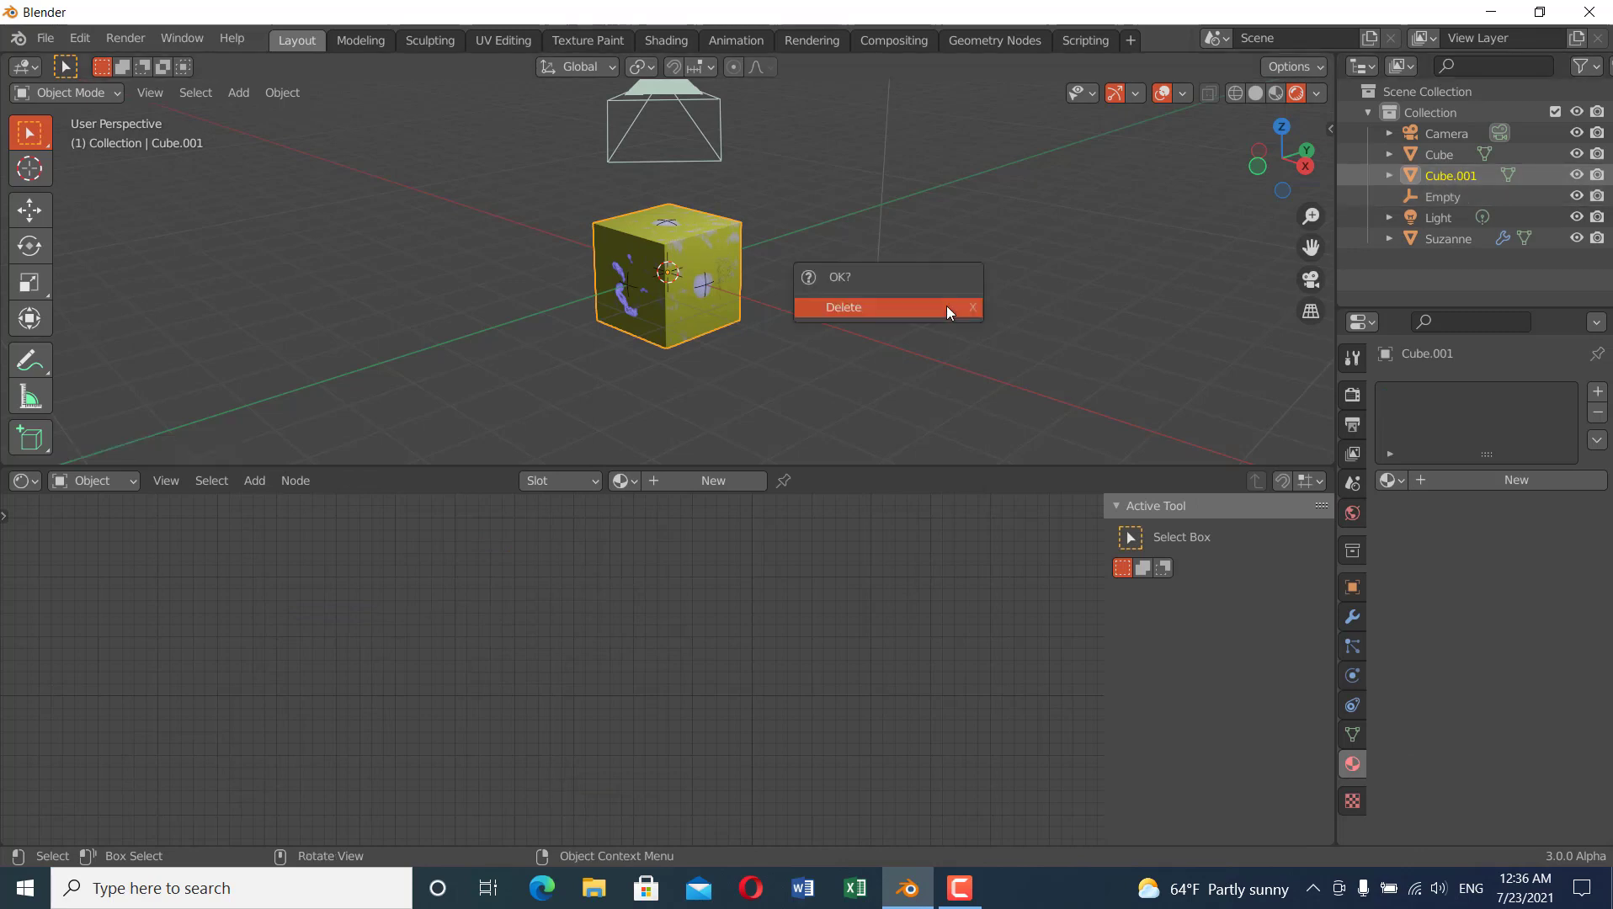
left_click(946, 308)
- Add a mesh plane and scale it up into a large floor surrounding the cube
key("shift+a")
mouse_move(810, 320)
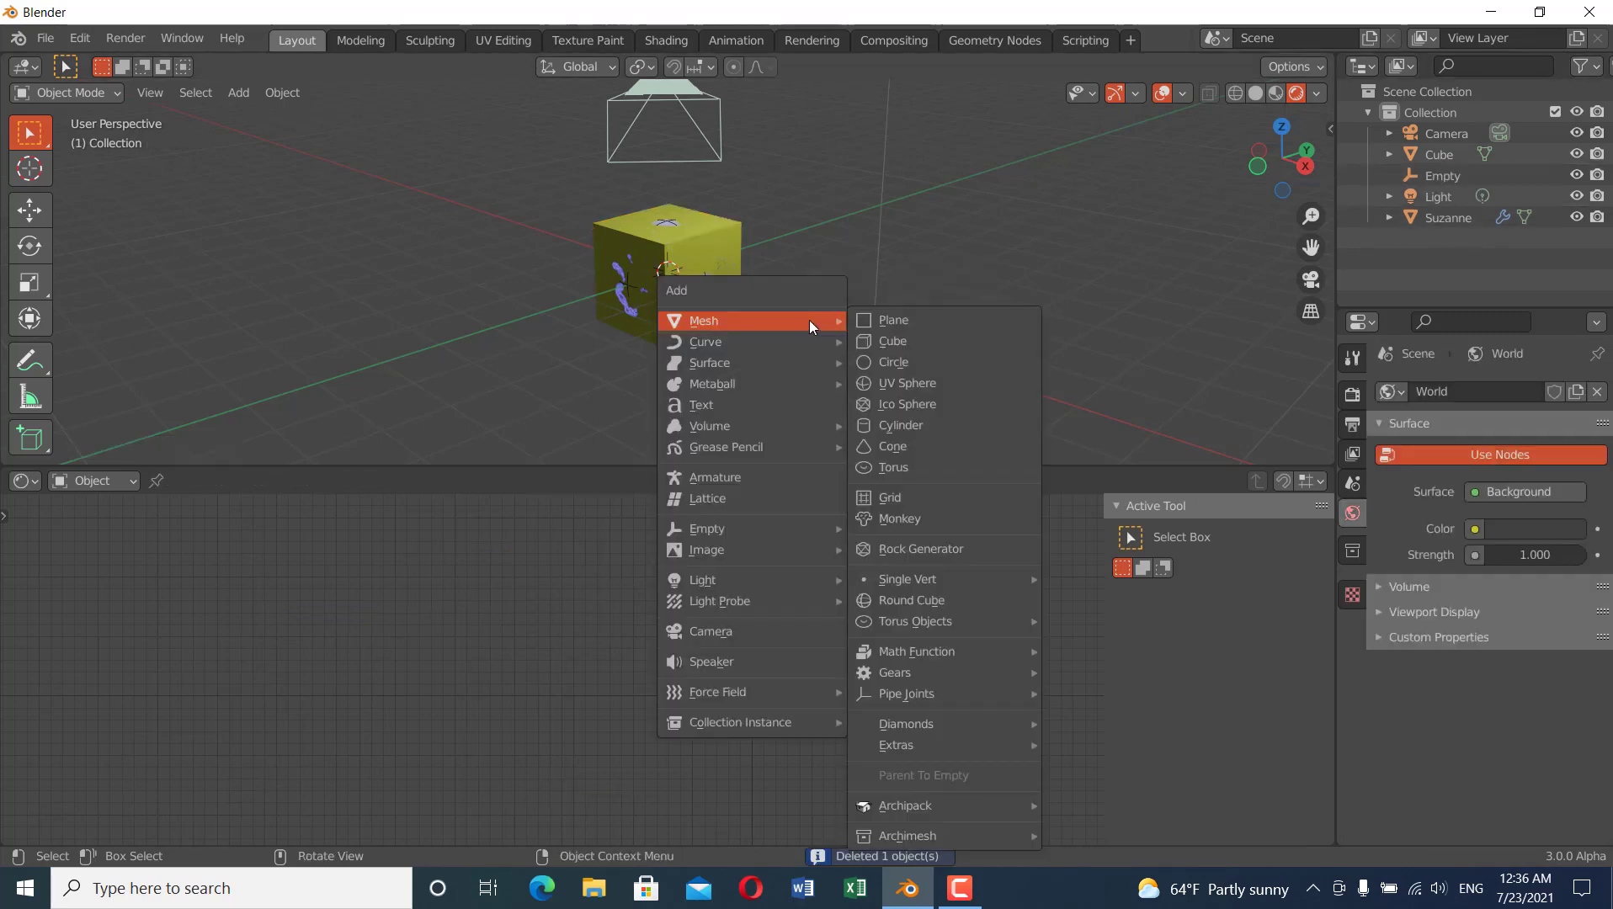
left_click(885, 321)
key("s")
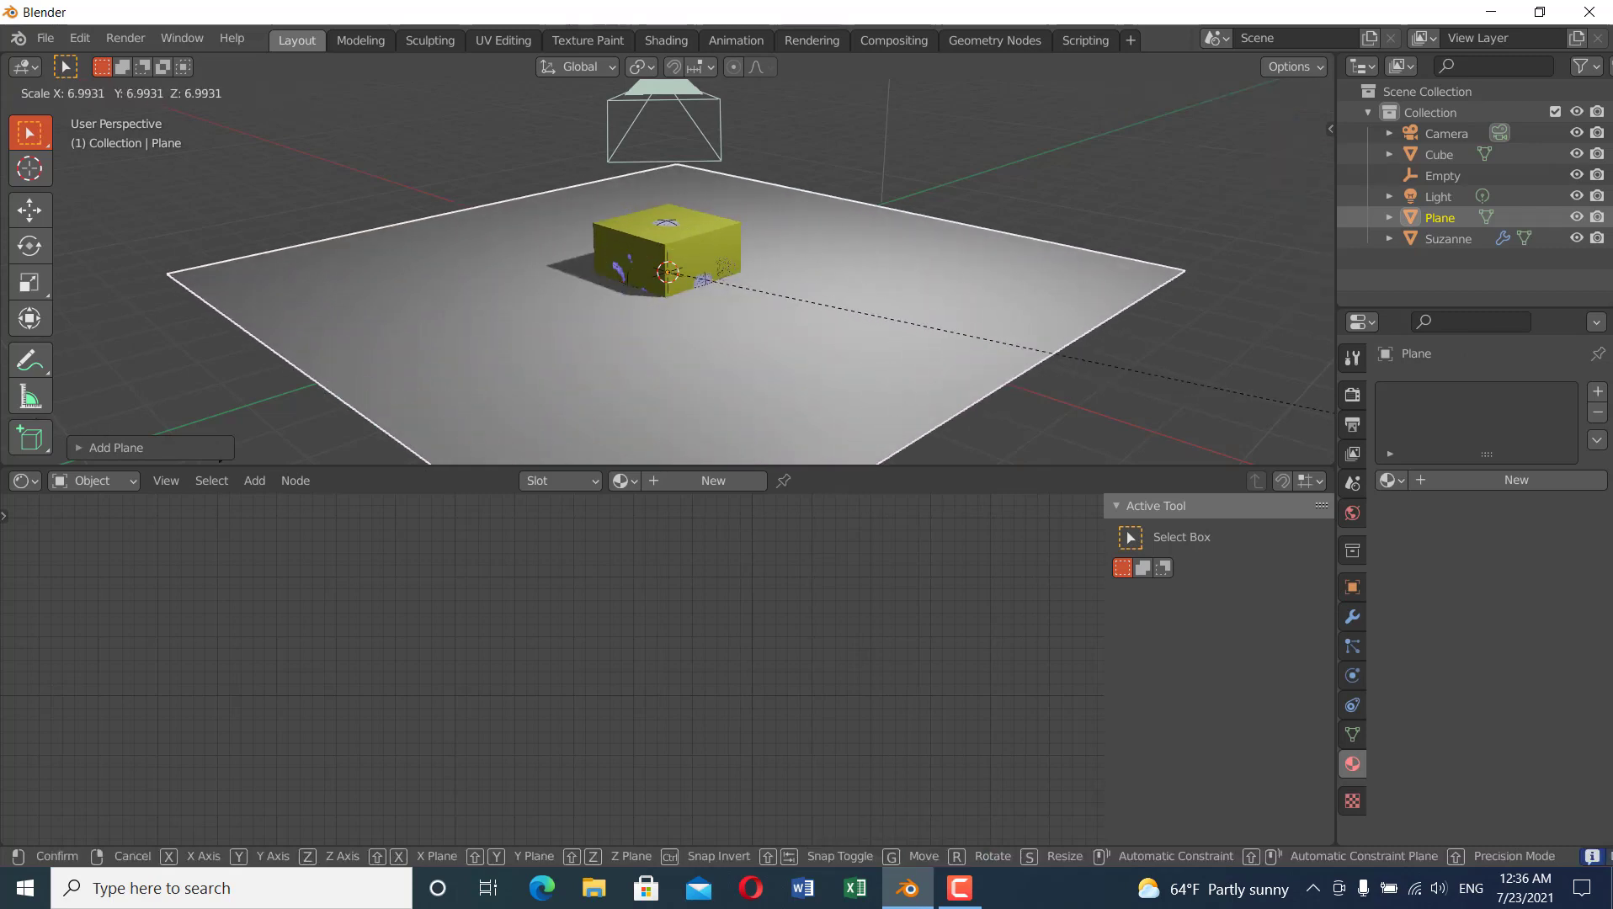
left_click(976, 324)
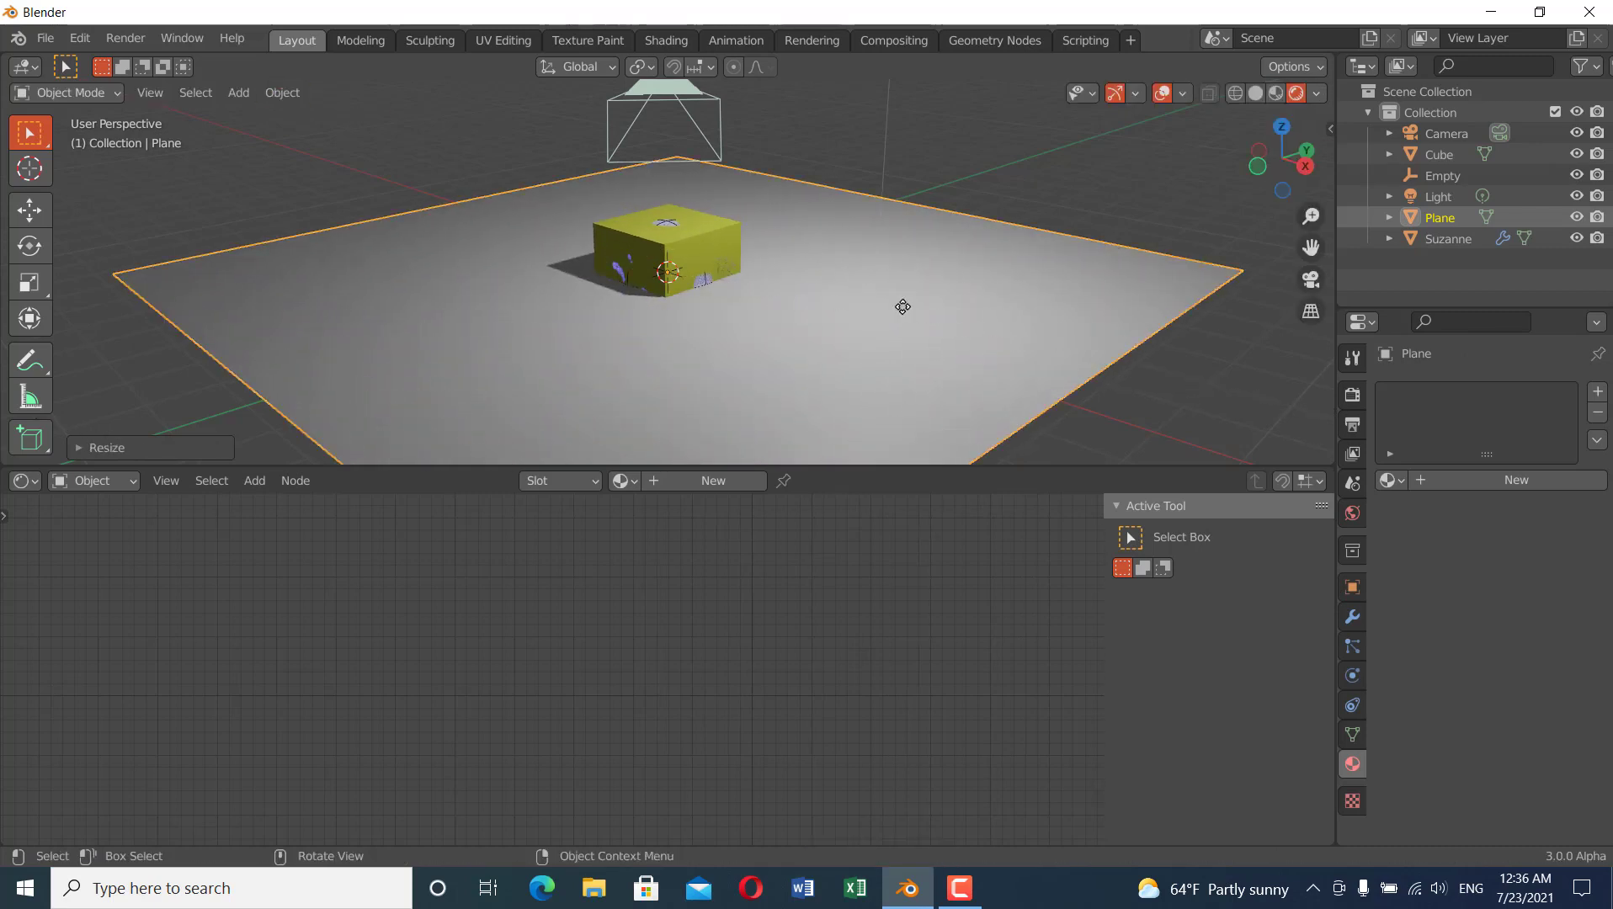
- Move the plane down about 1.054 m along the Z axis to sit beneath the cube
key("g")
key("z")
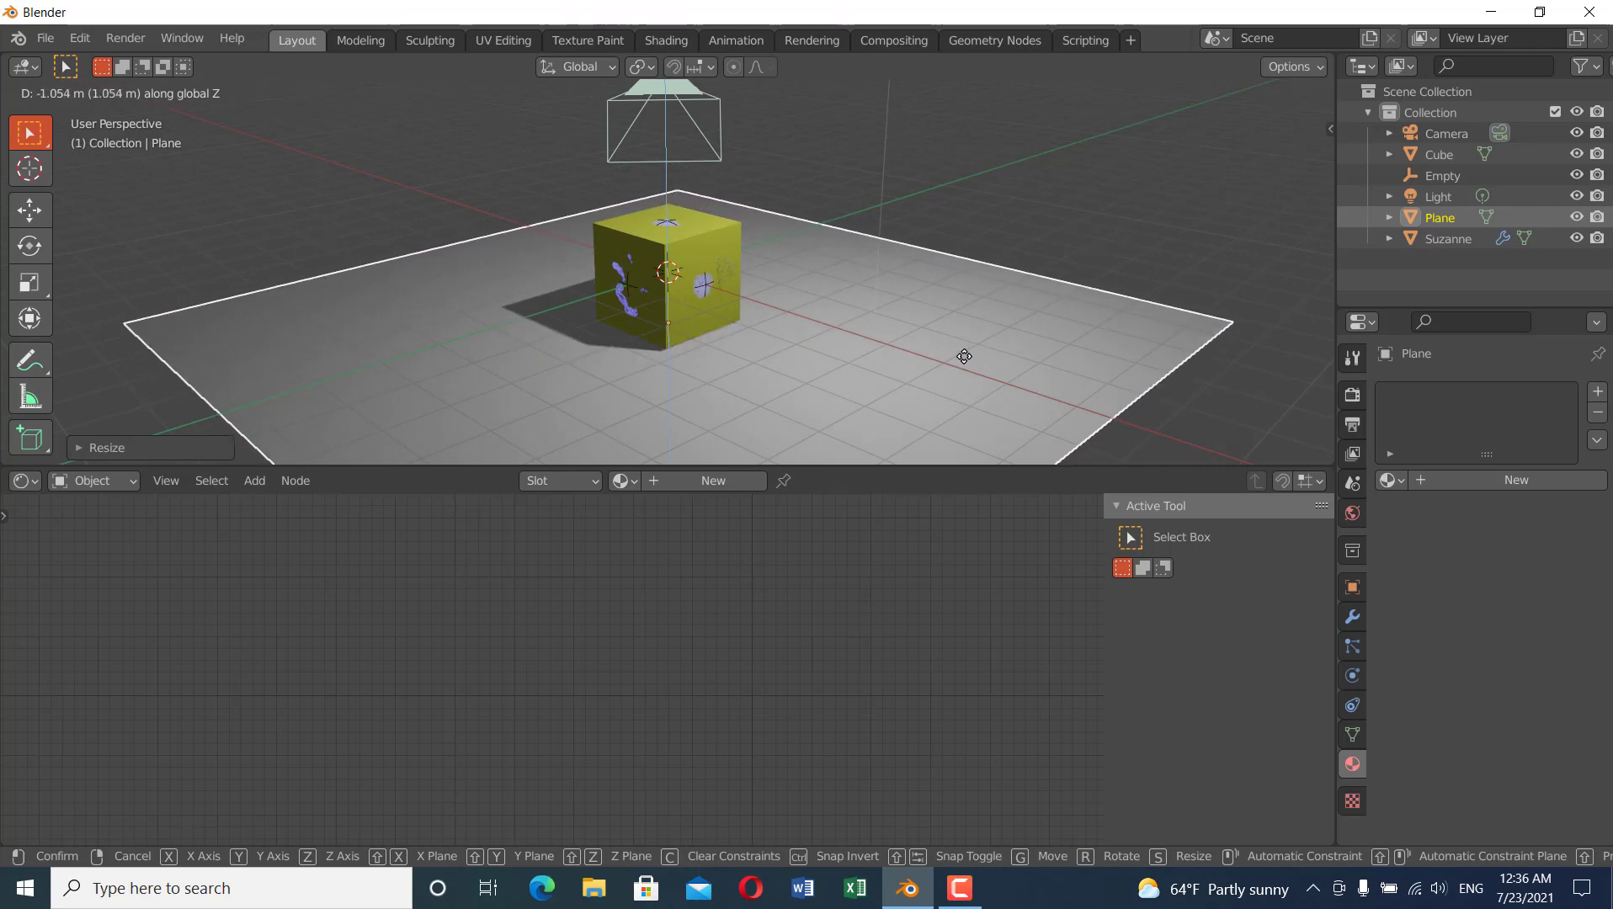
left_click(964, 357)
- Enlarge the 3D viewport and, in Edit Mode, extrude the plane's two rear edges upward along Z to form backdrop walls
middle_click_drag(915, 350, 814, 323)
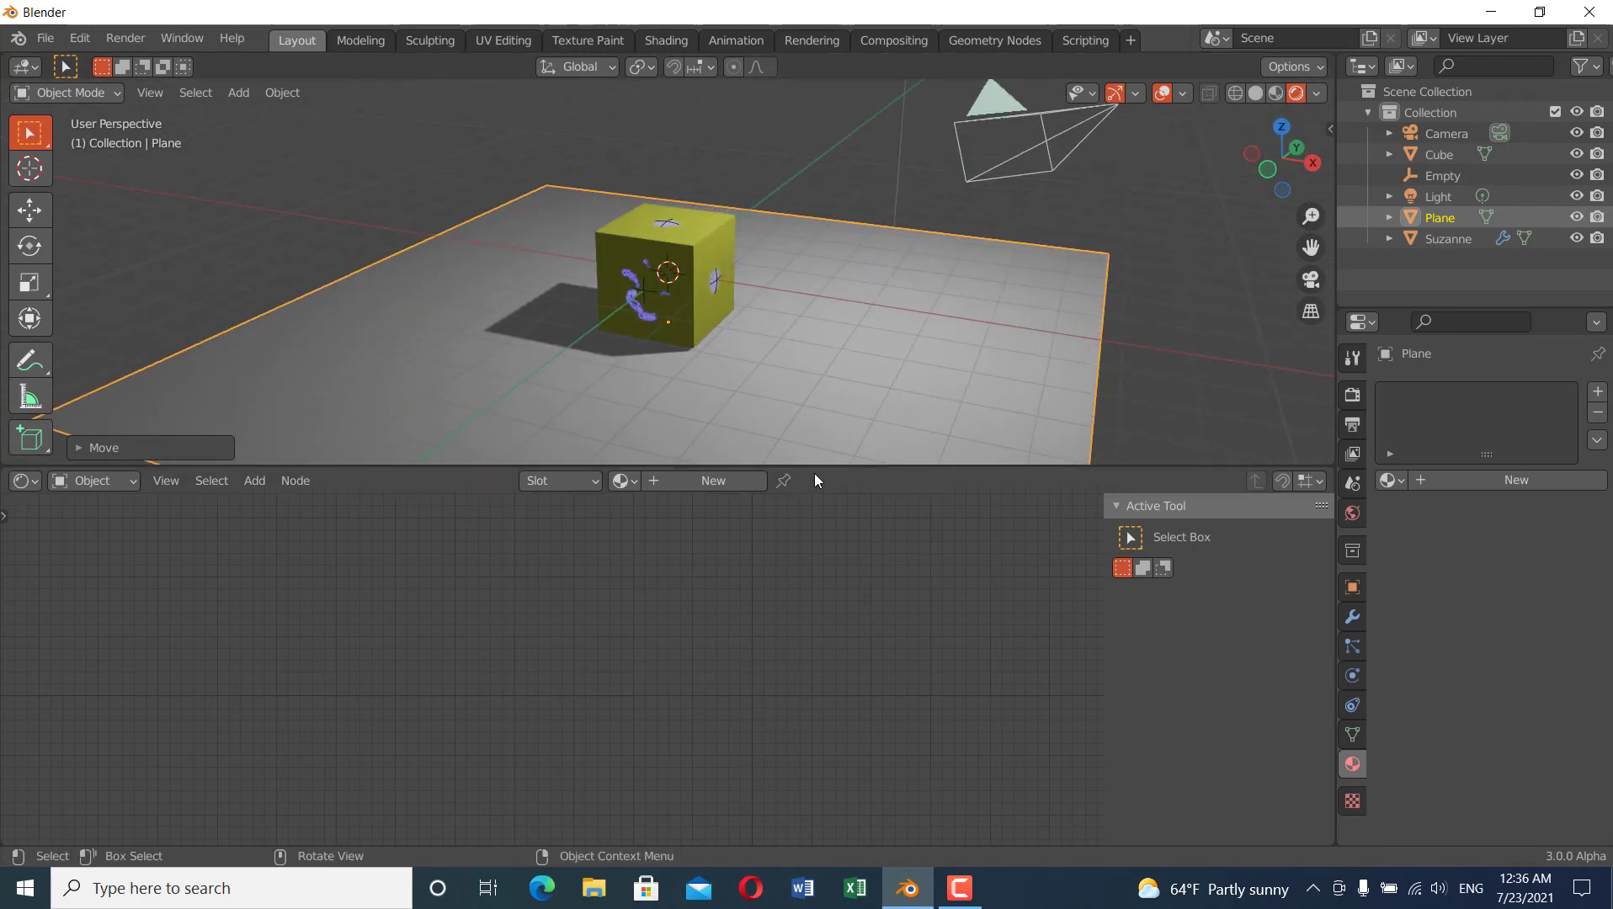
left_click_drag(820, 467, 837, 691)
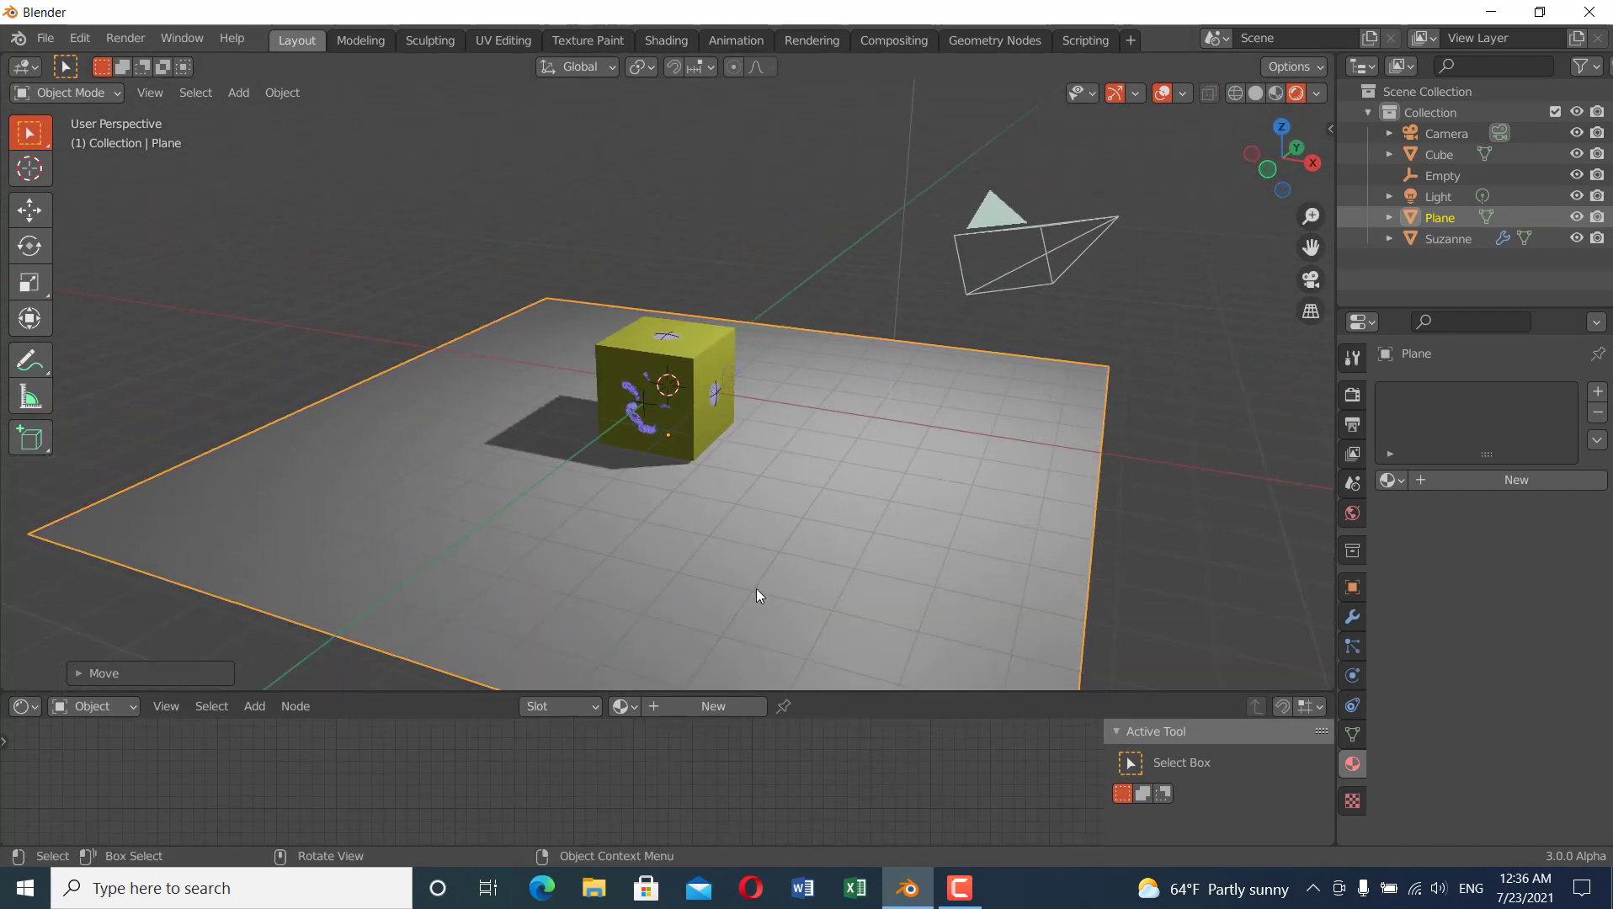
key("Tab")
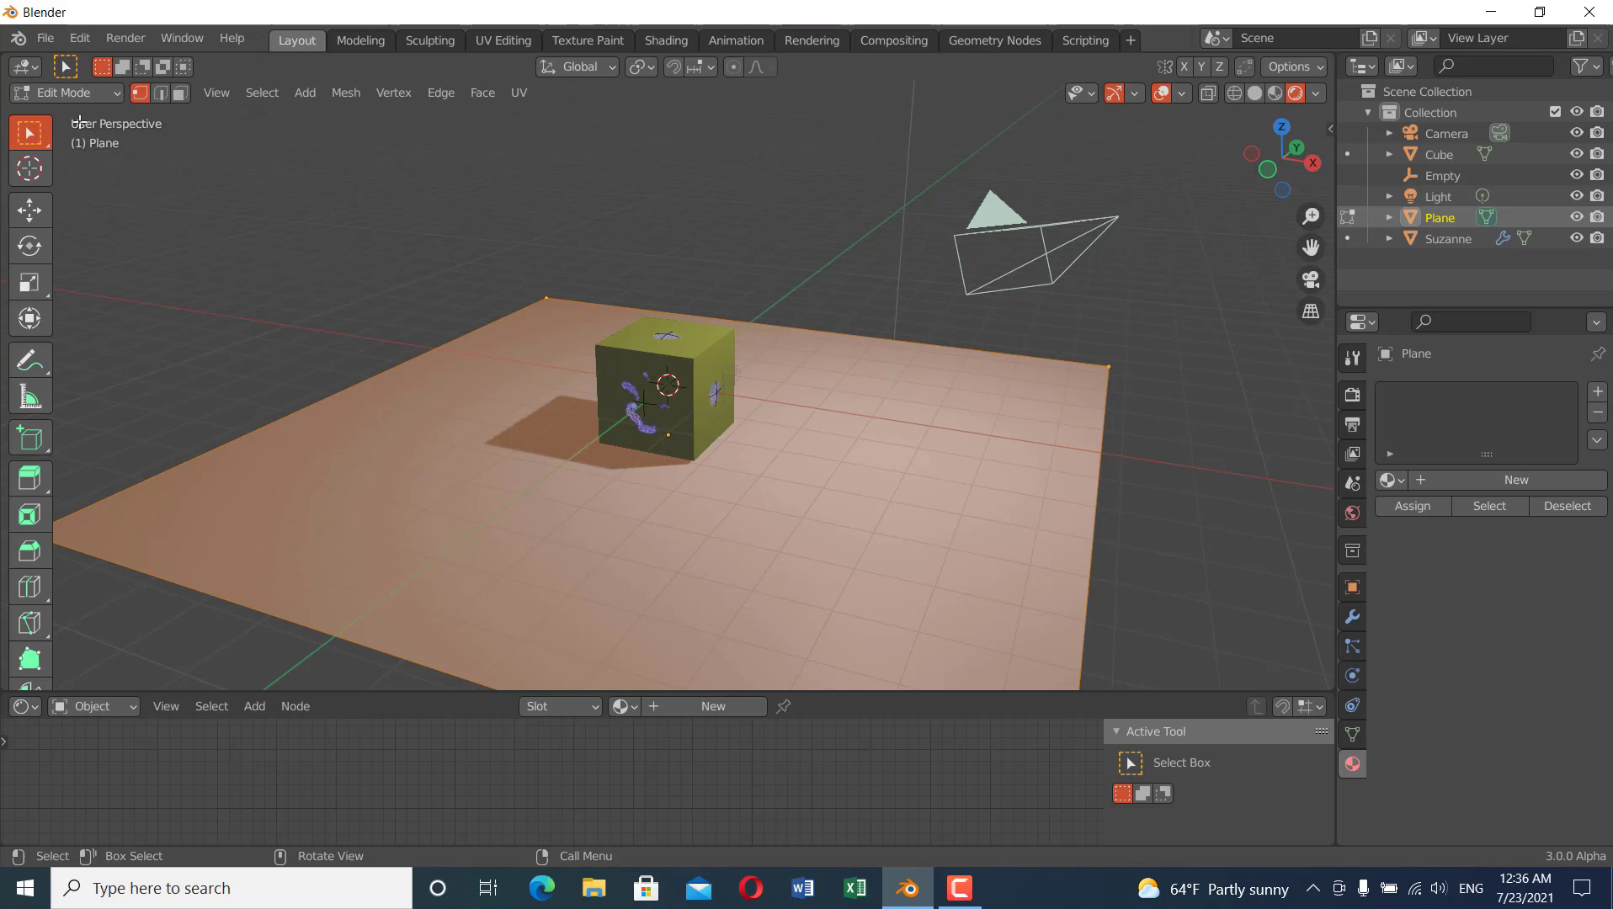
left_click(294, 413)
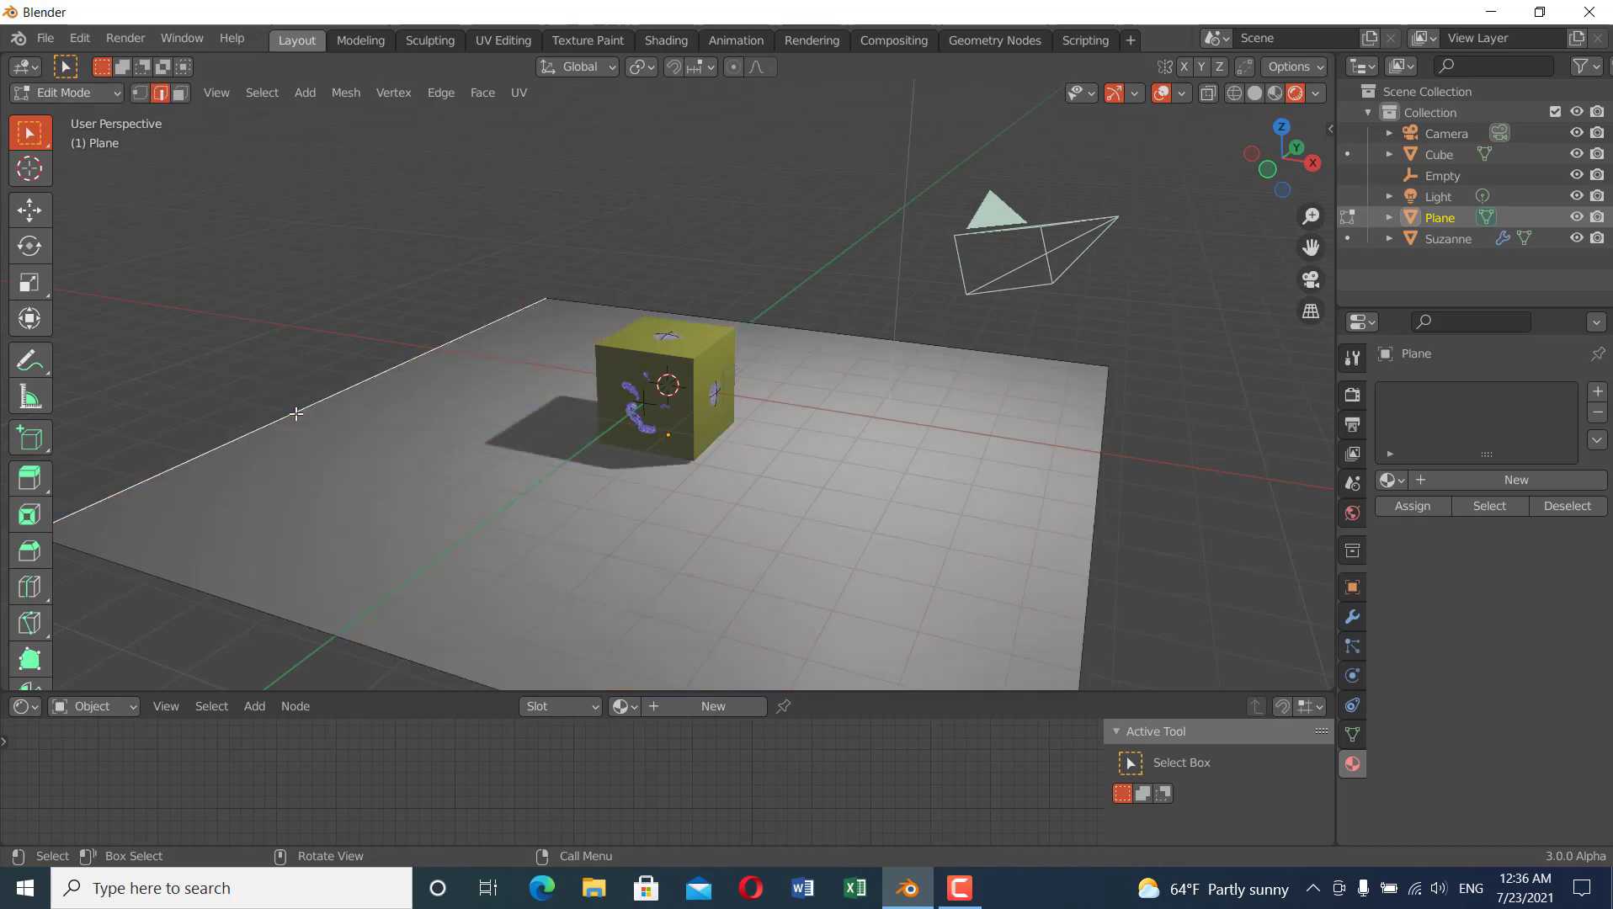
left_click(806, 335, "shift")
key("g")
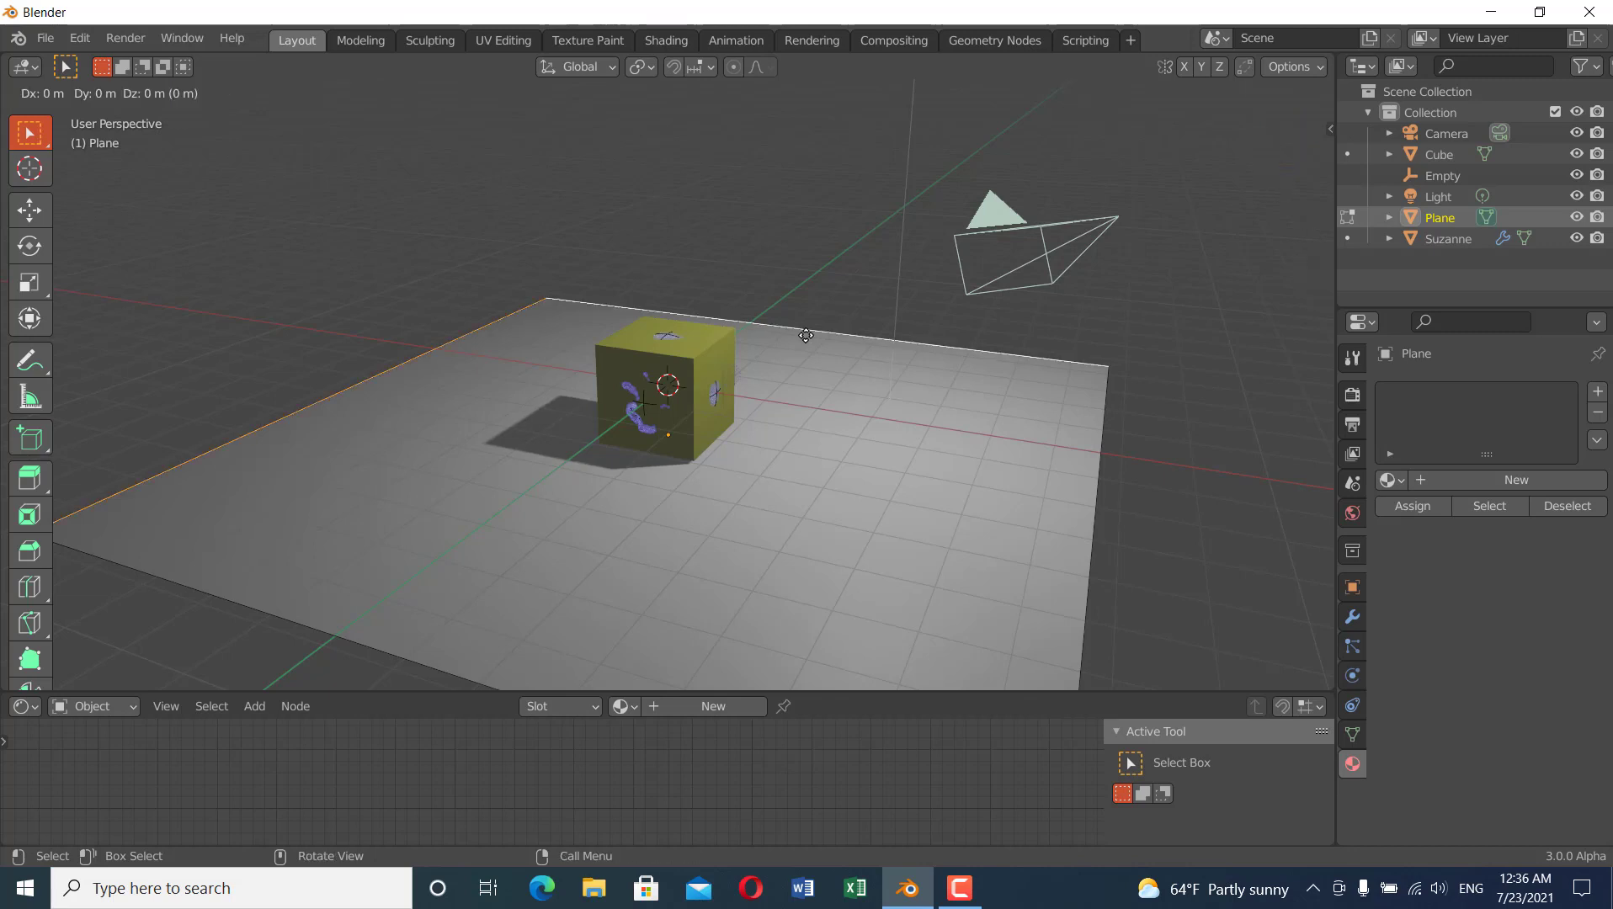
key("z")
left_click(796, 517)
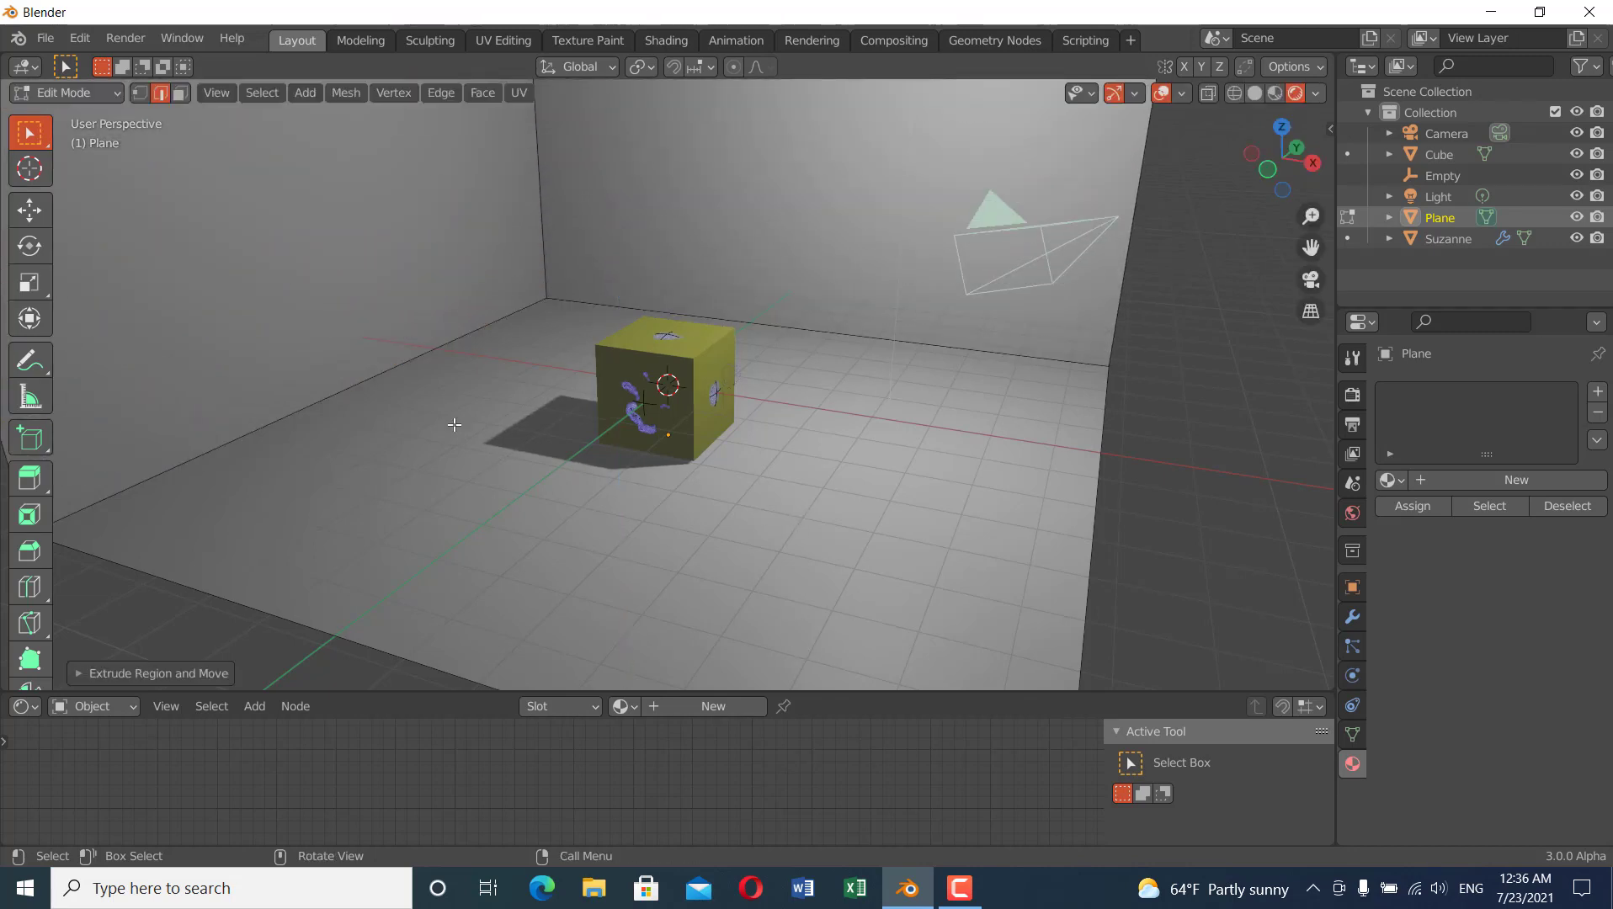
- Bevel the backdrop's two floor-to-wall edges and vertical corner edge with 13 segments and a width of about 0.392 m
left_click(401, 363)
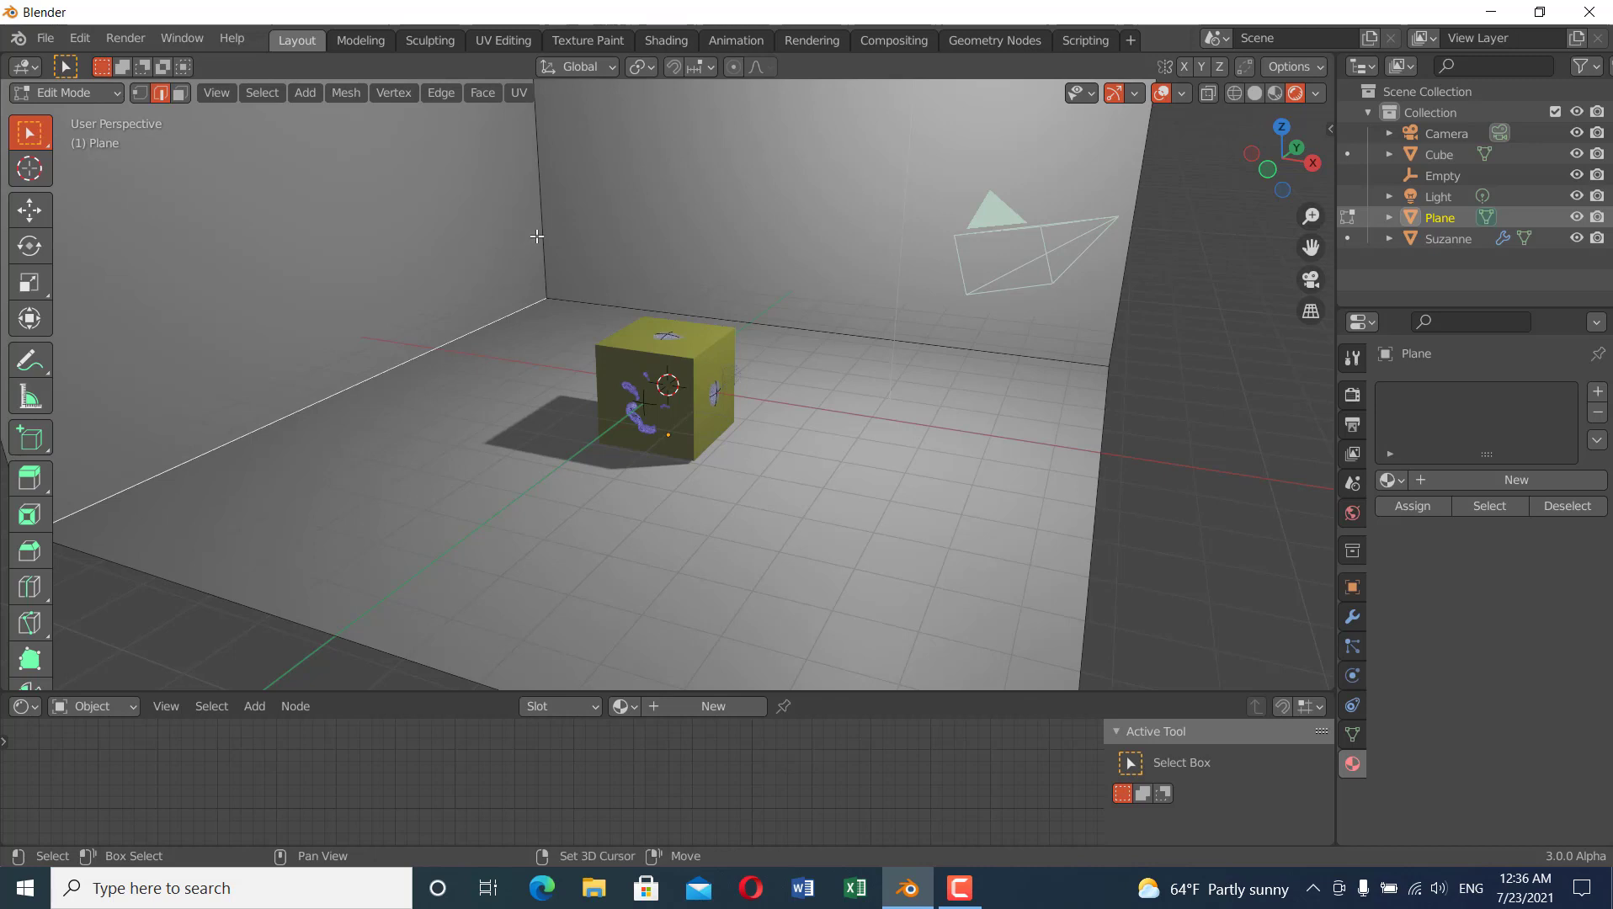
left_click(616, 304, "shift")
left_click(686, 315, "shift")
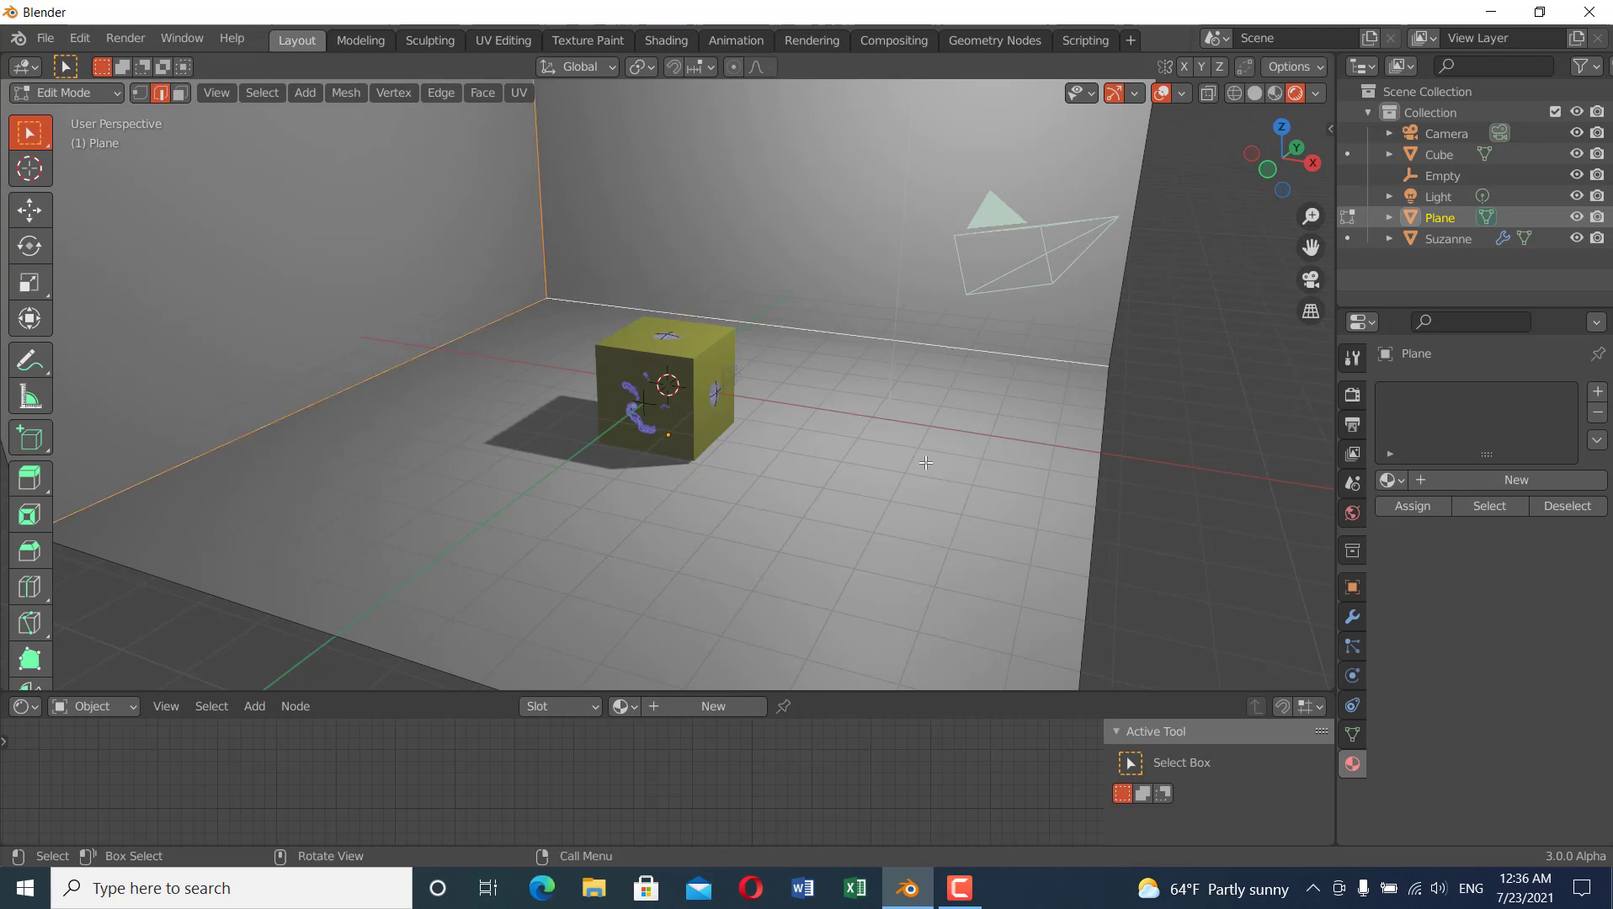
key("ctrl+b")
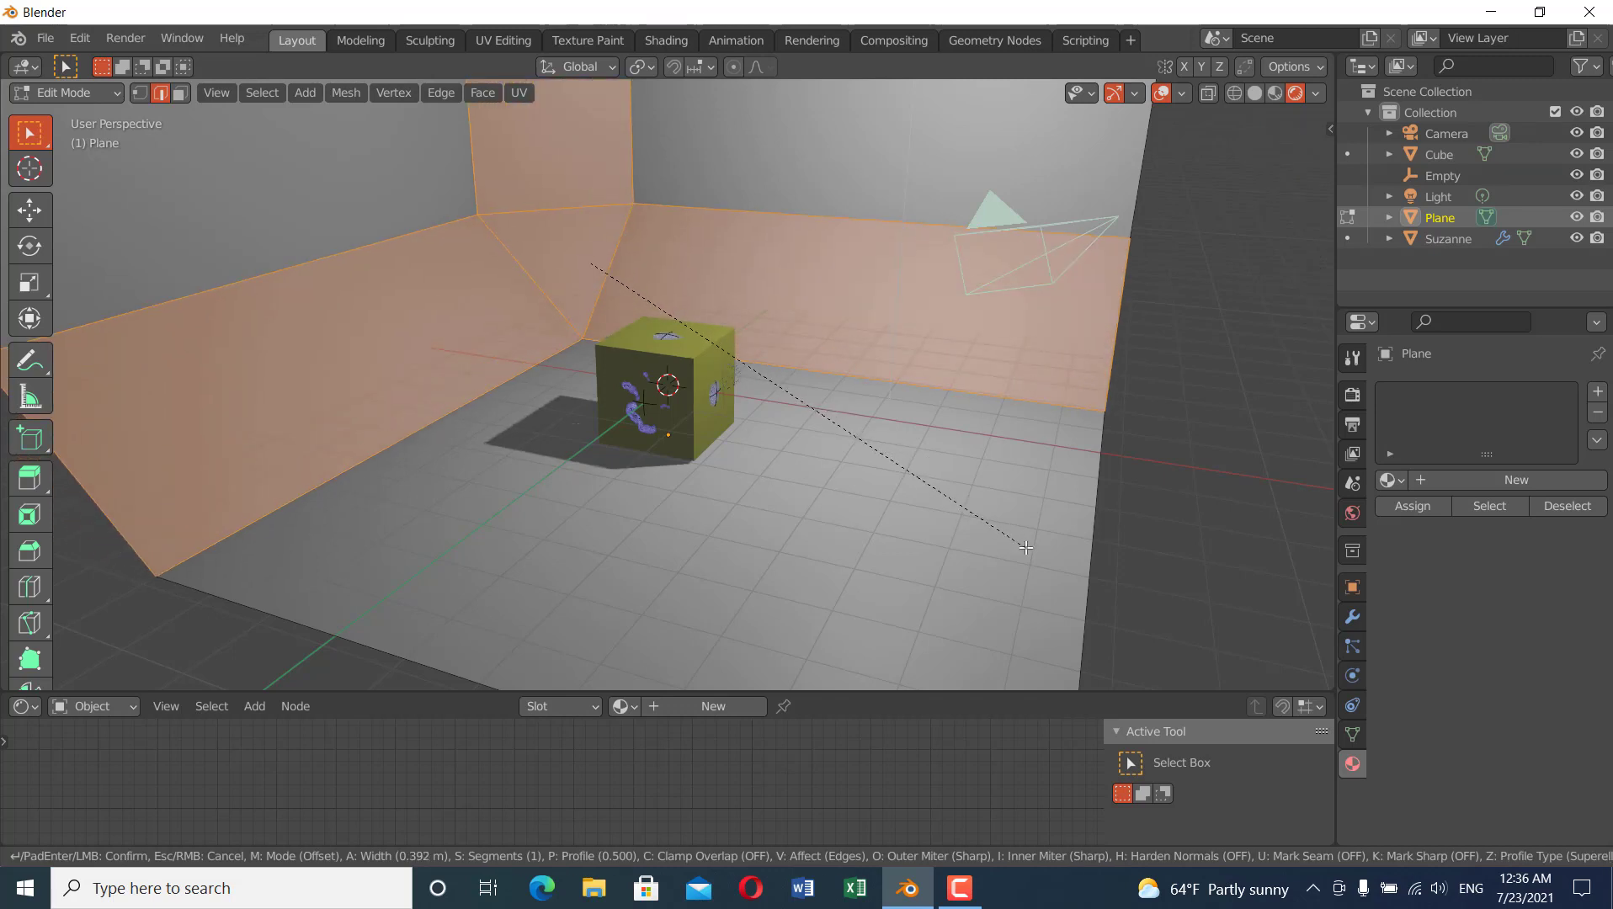
scroll(1025, 547, "up", 12)
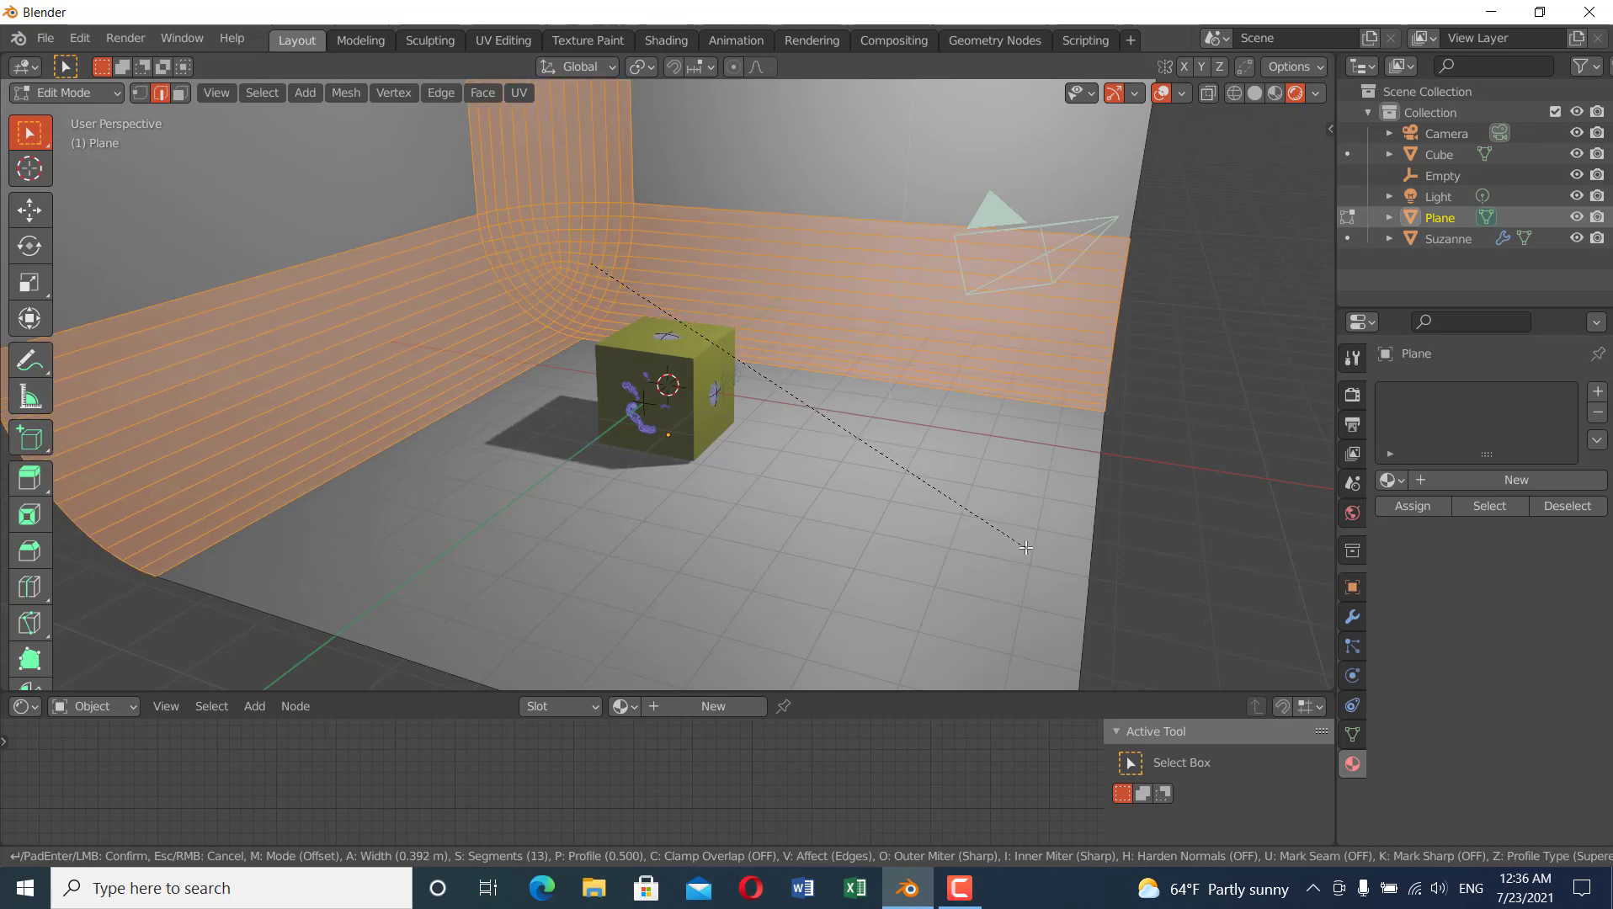
left_click(1025, 547)
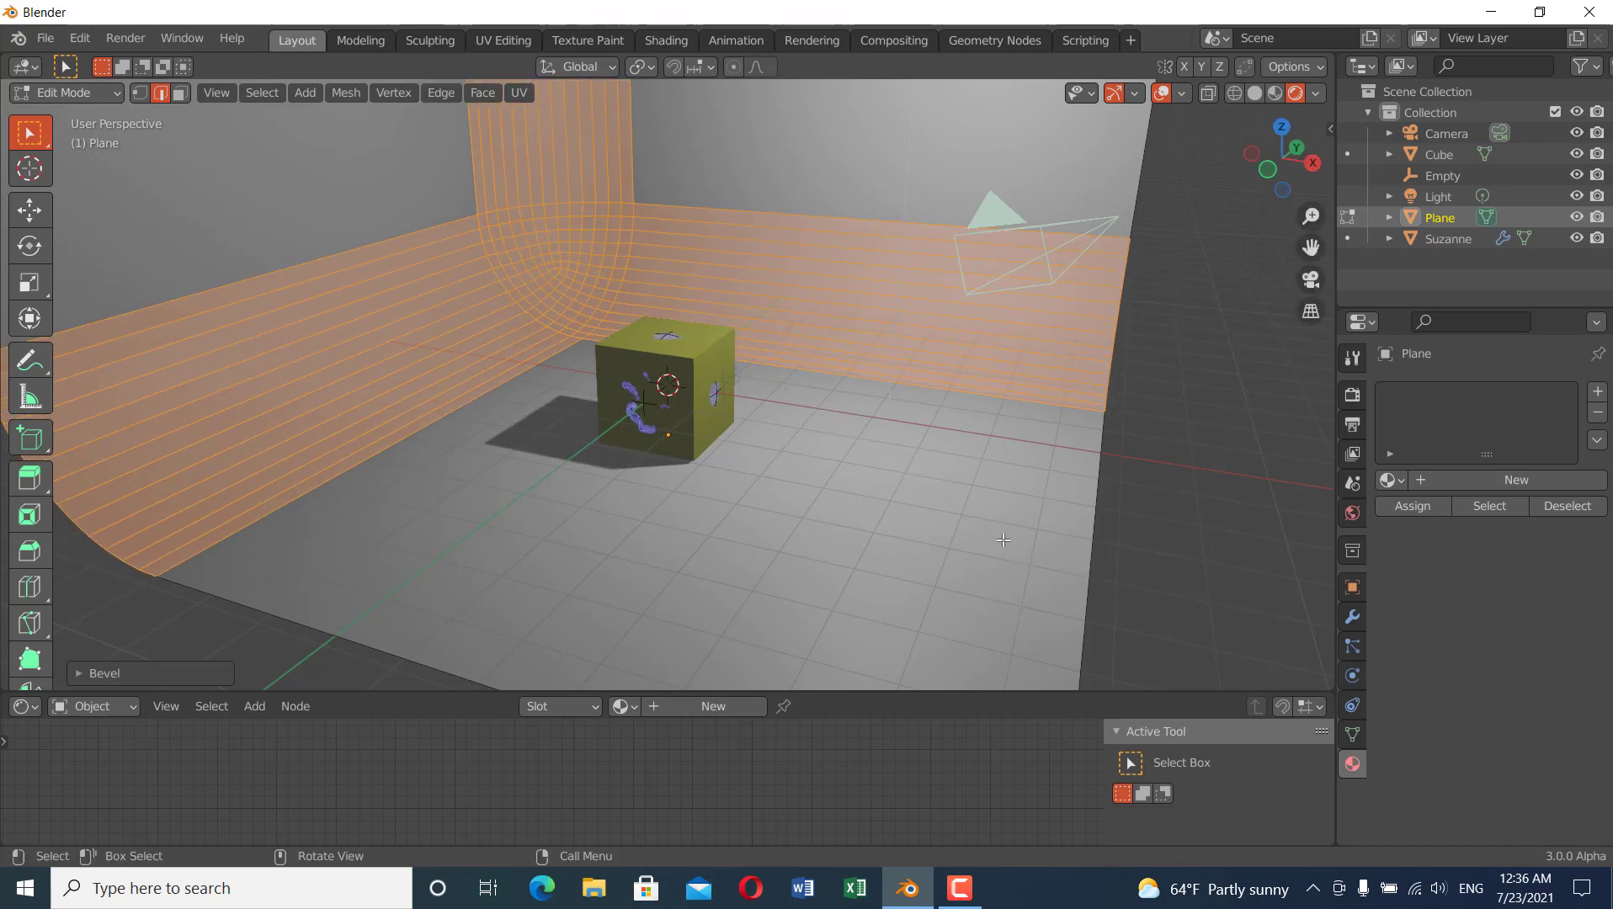
middle_click_drag(1004, 539, 857, 535)
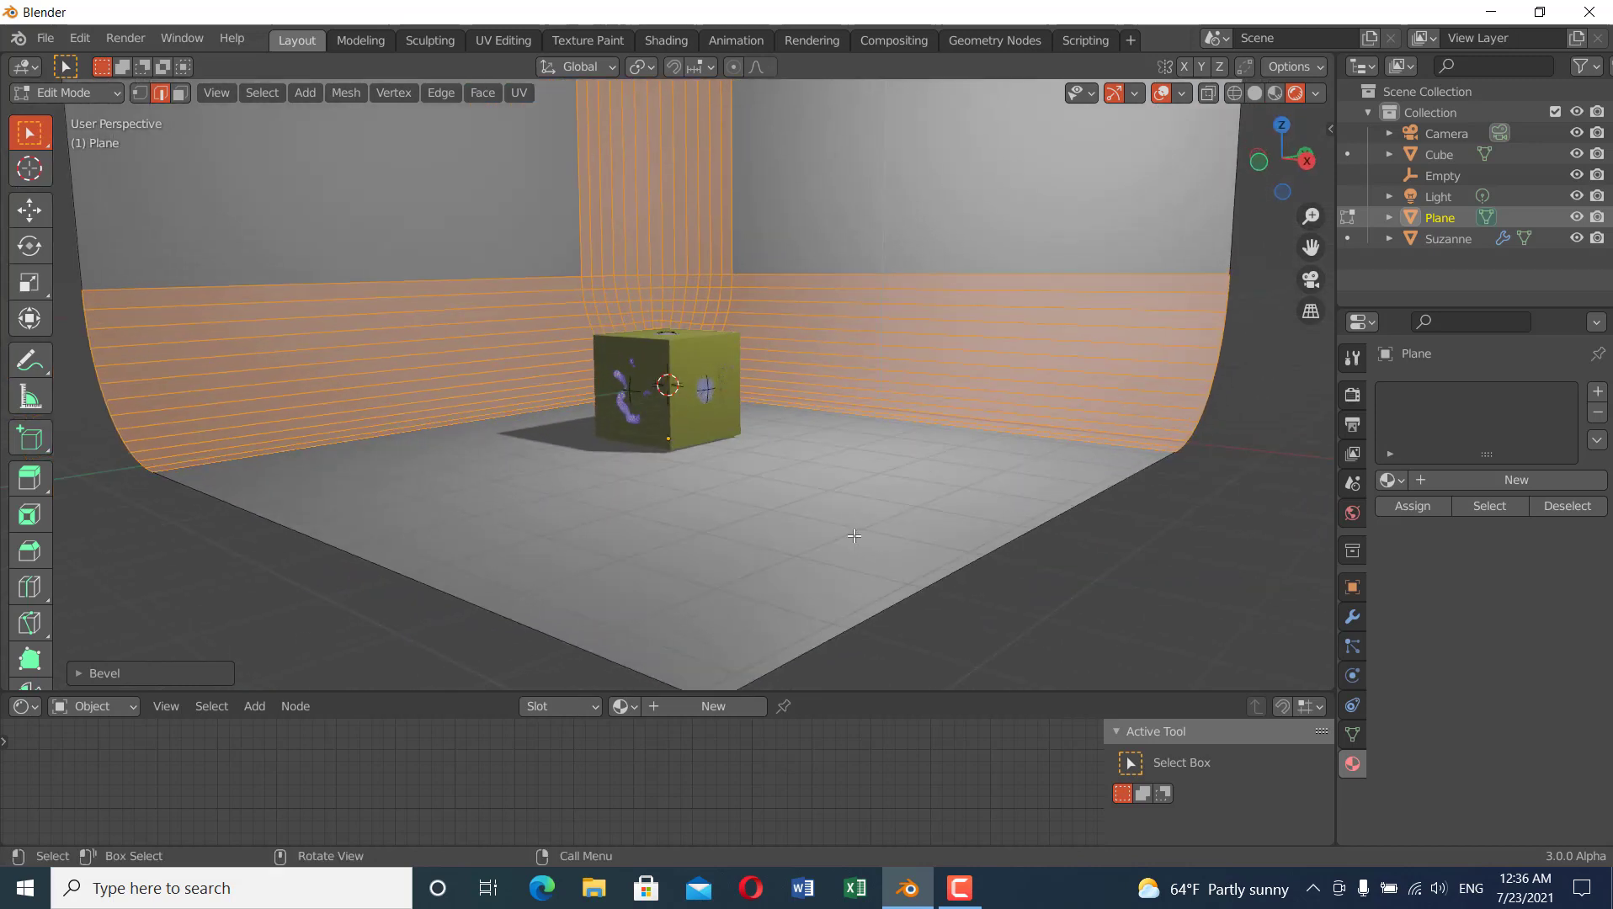
- Return to Object Mode and apply smooth shading to the curved backdrop plane
key("Tab")
right_click(925, 257)
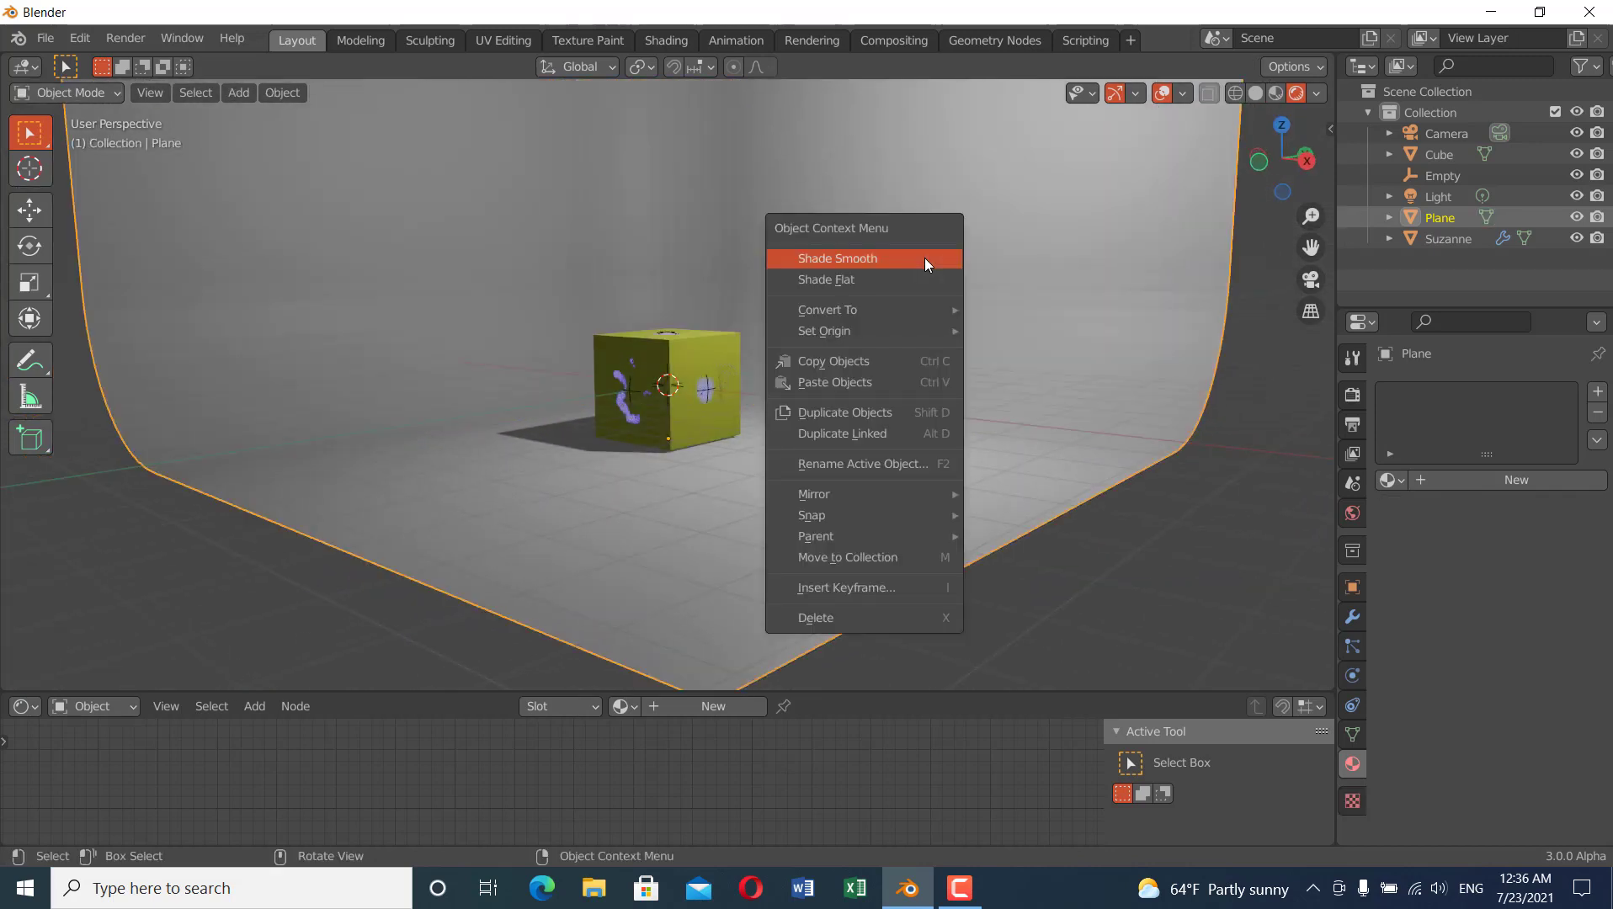
left_click(925, 256)
- Select the yellow cube and apply smooth shading to it
middle_click_drag(781, 509, 812, 560)
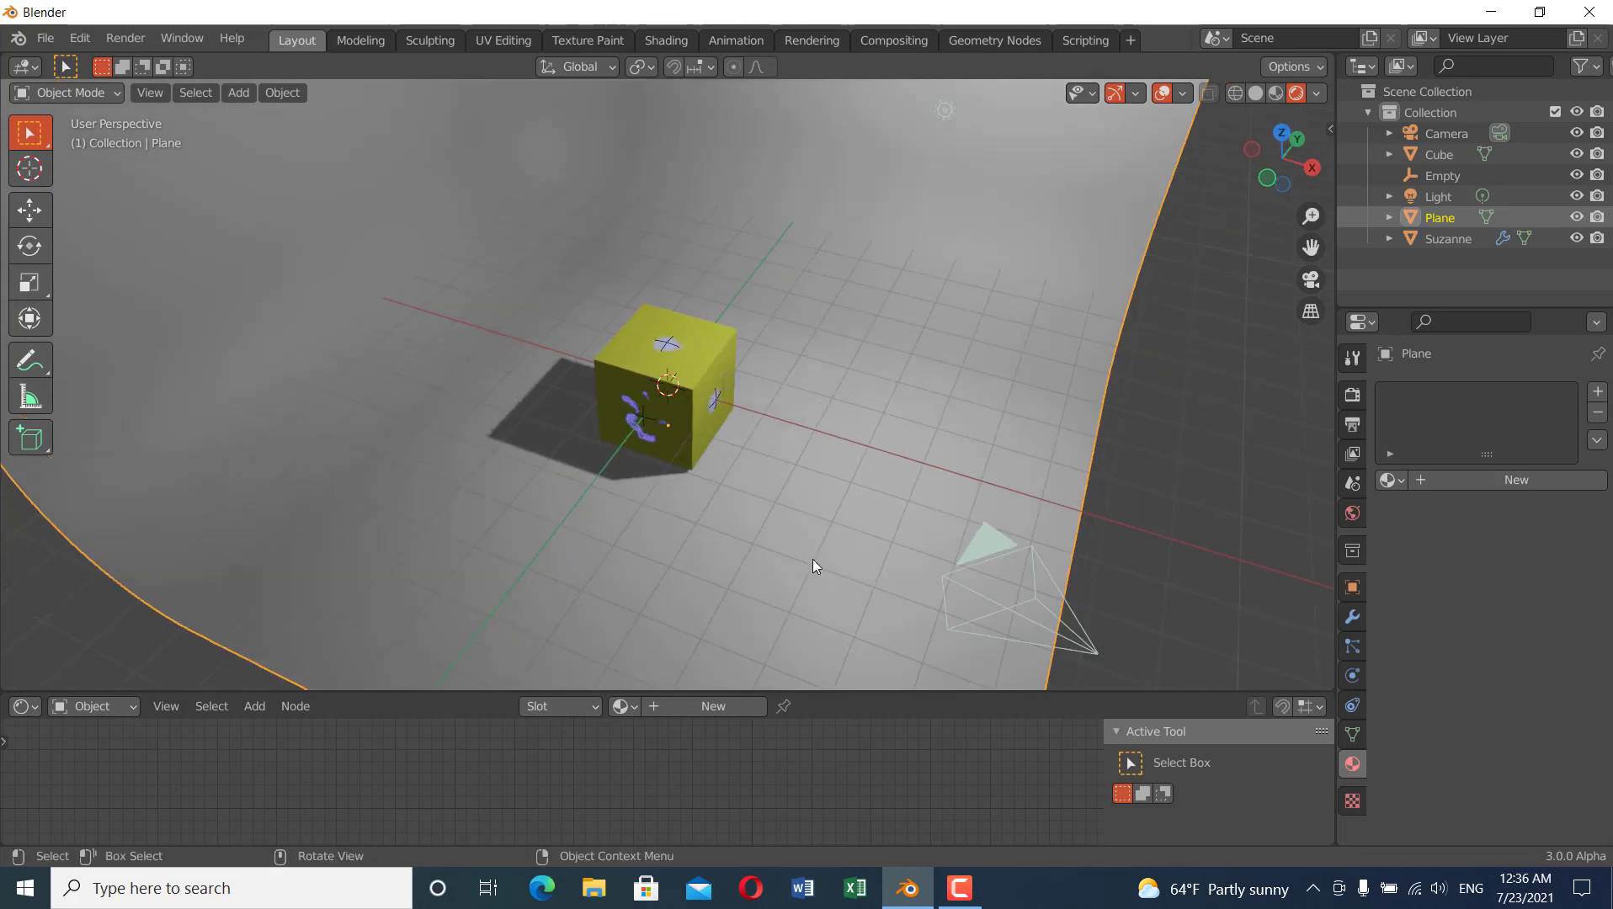
left_click(688, 372)
right_click(720, 355)
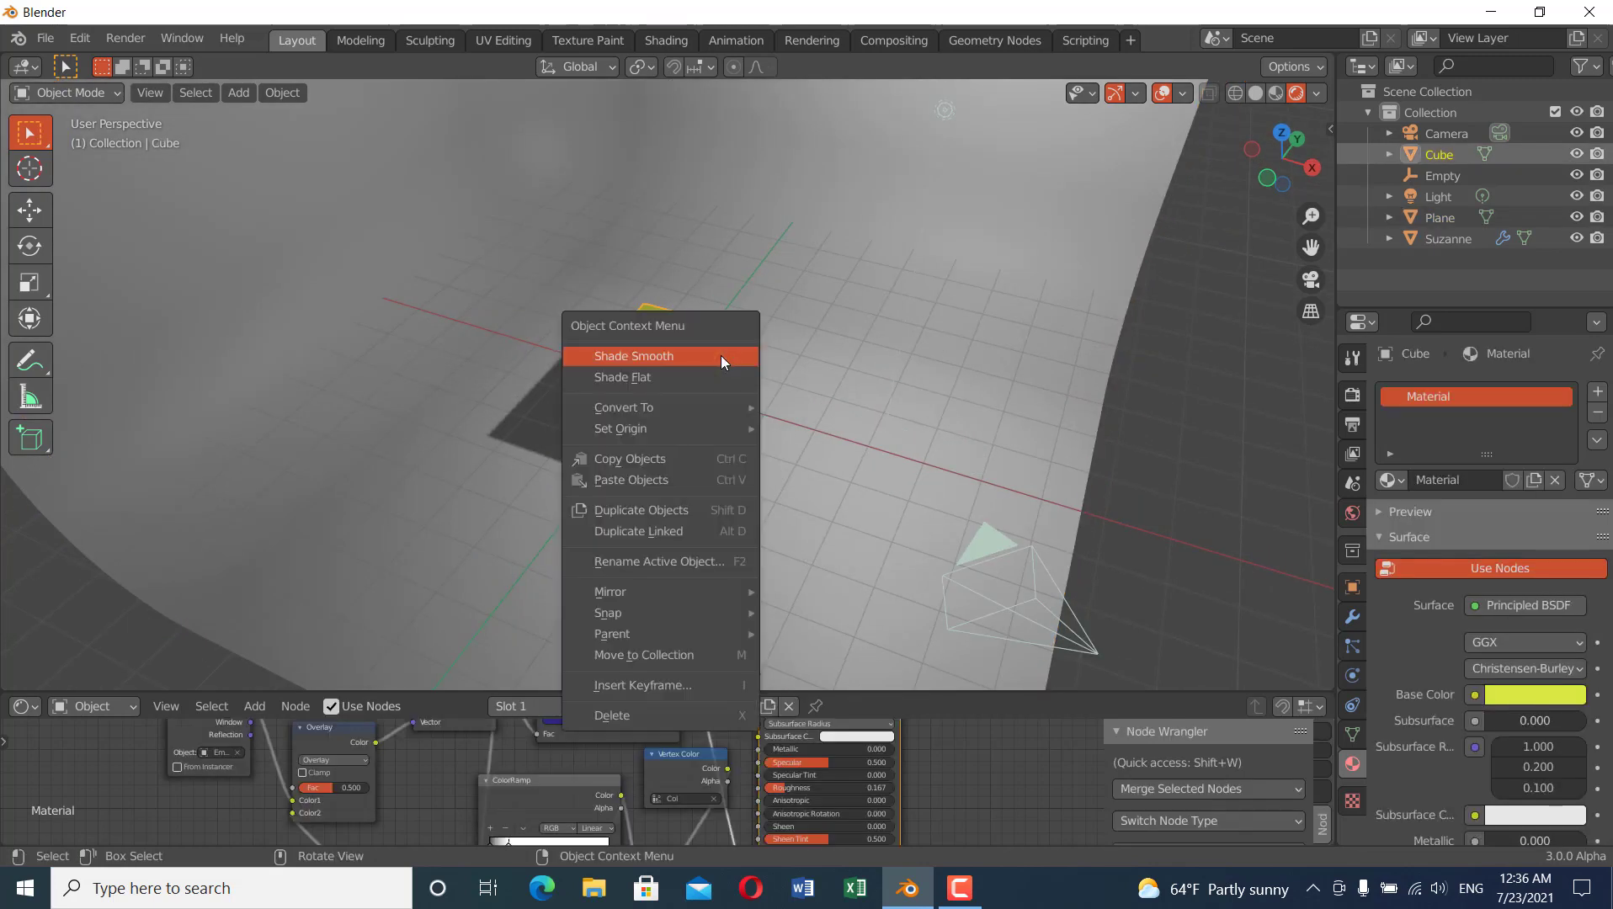
left_click(720, 356)
scroll(778, 418, "up", 3)
middle_click_drag(778, 418, 722, 396)
scroll(716, 426, "up", 3)
scroll(730, 397, "down", 8)
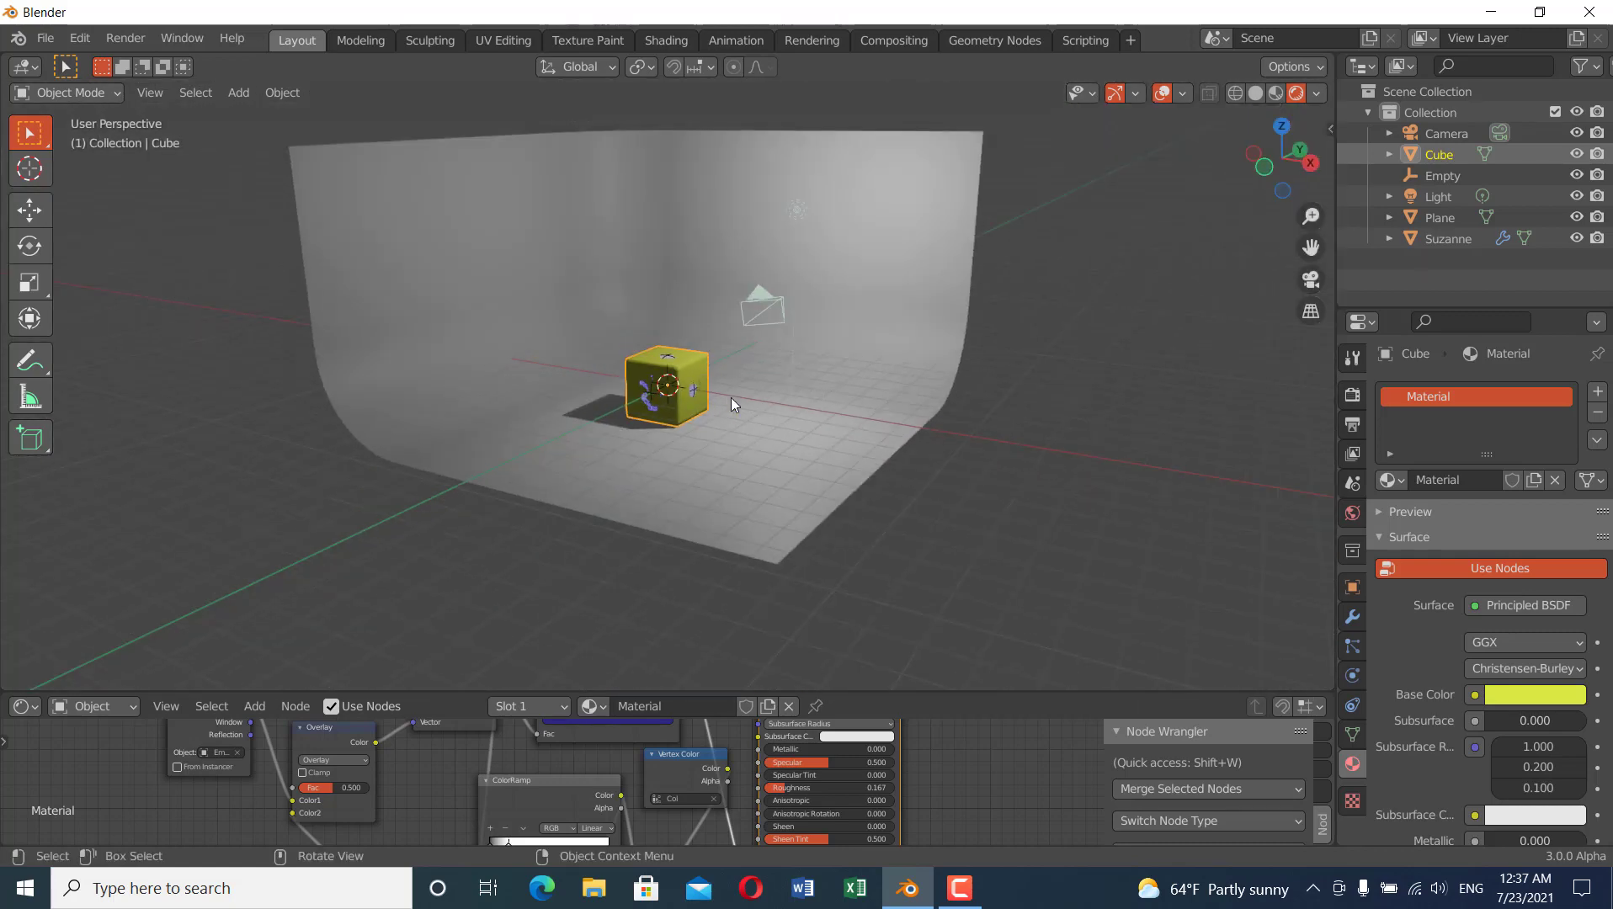
- Delete the existing point light from the scene
left_click(794, 210)
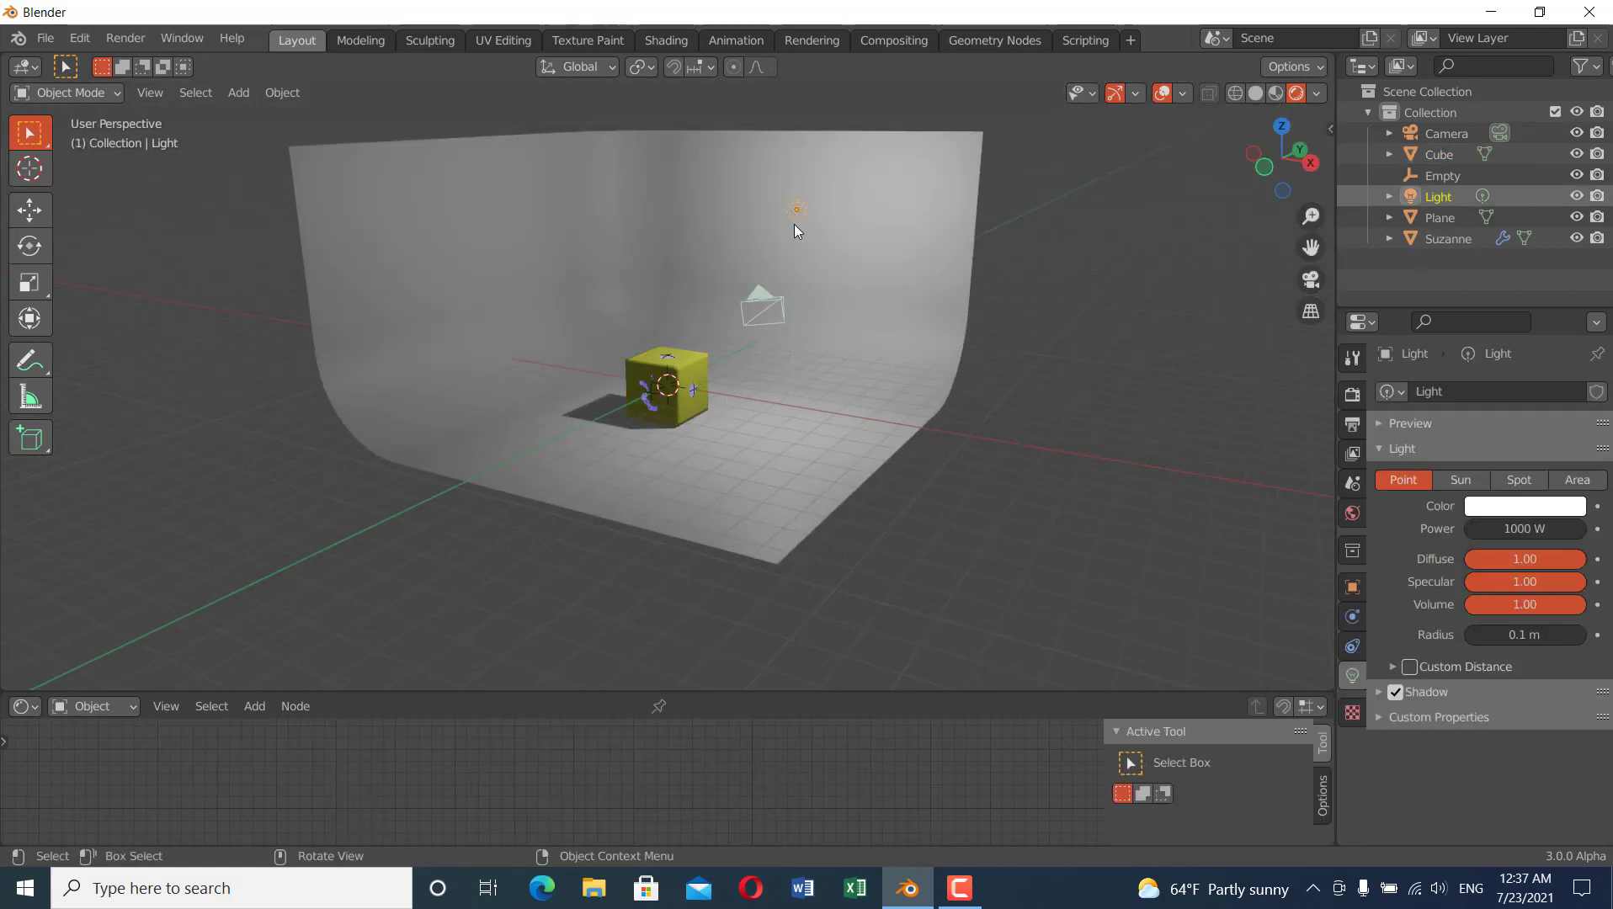
key("x")
left_click(850, 362)
- Add an area light and raise it along the Z axis to hang high above the cube
key("shift+a")
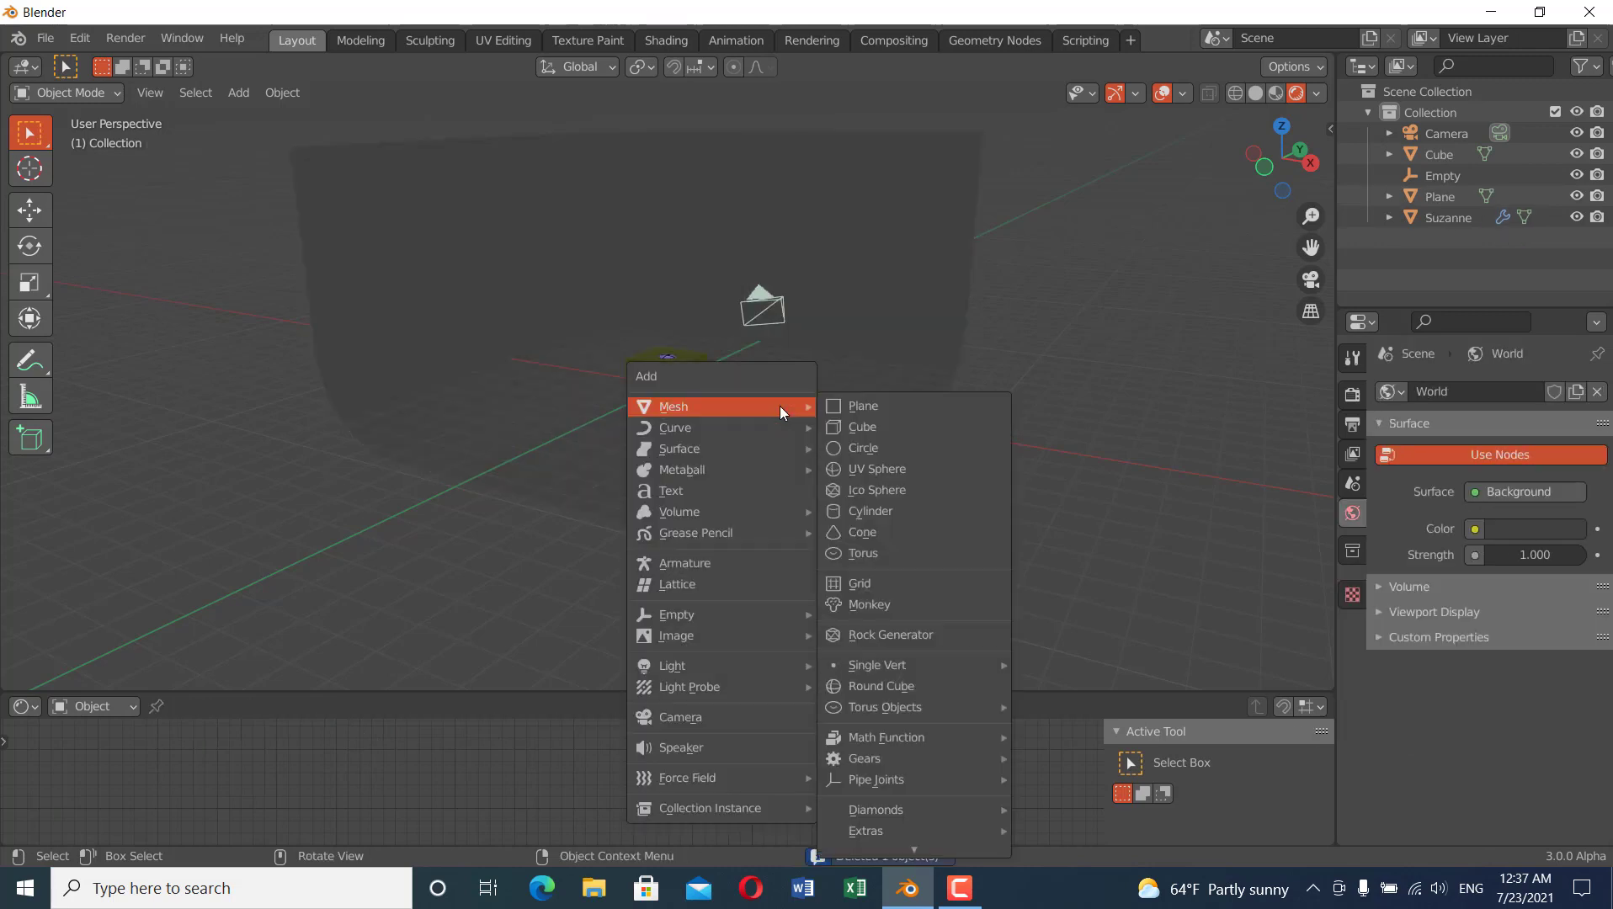
mouse_move(742, 666)
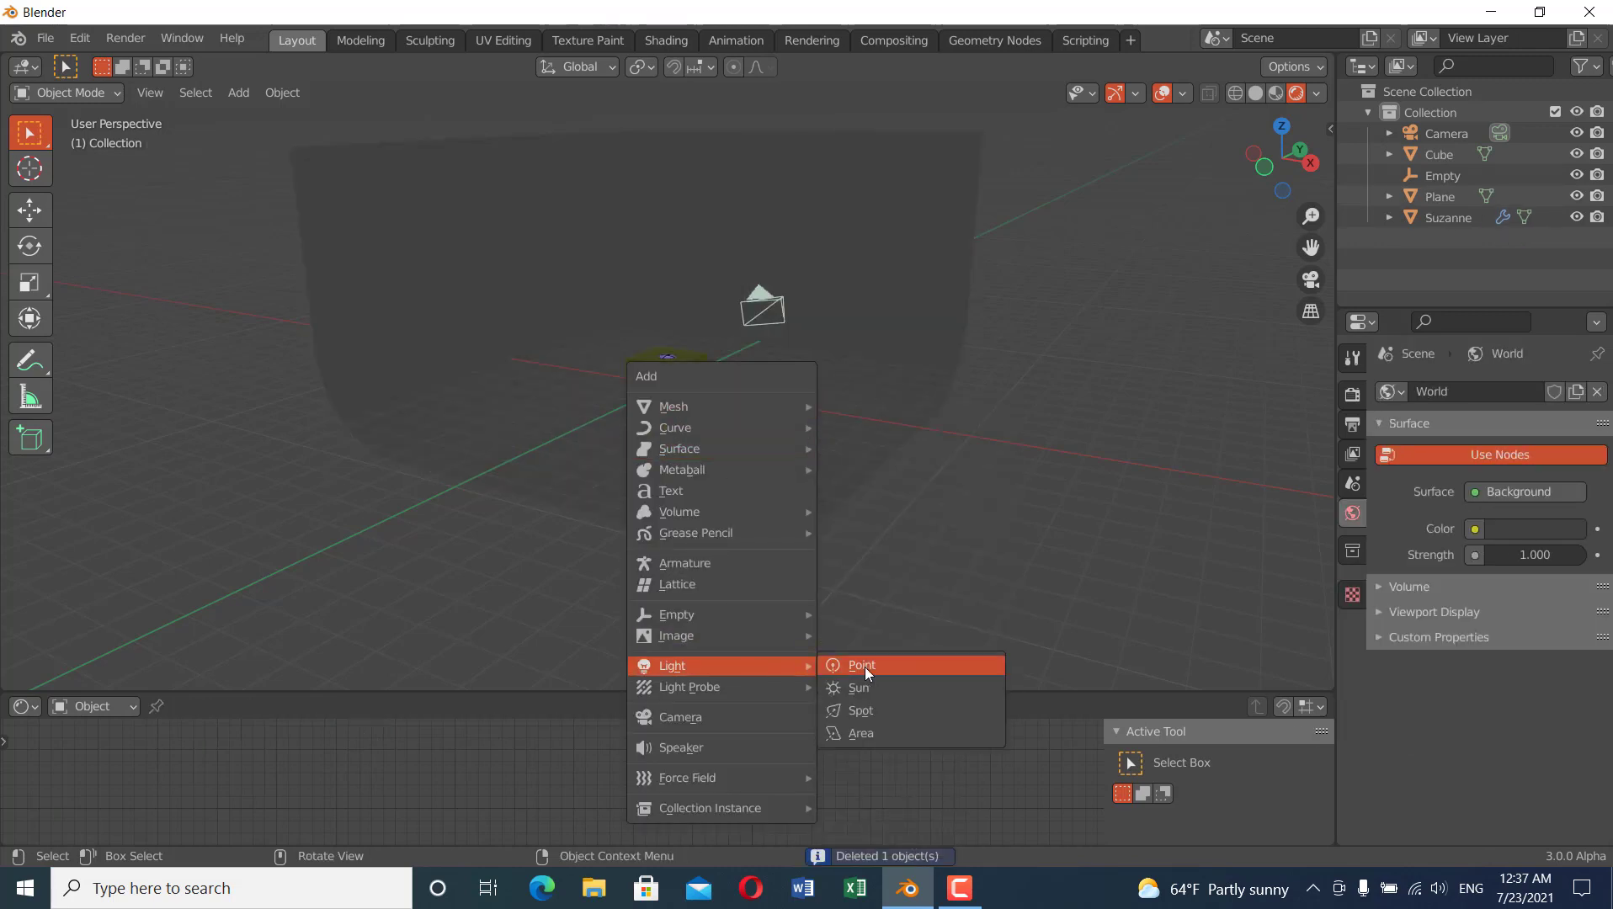
left_click(883, 734)
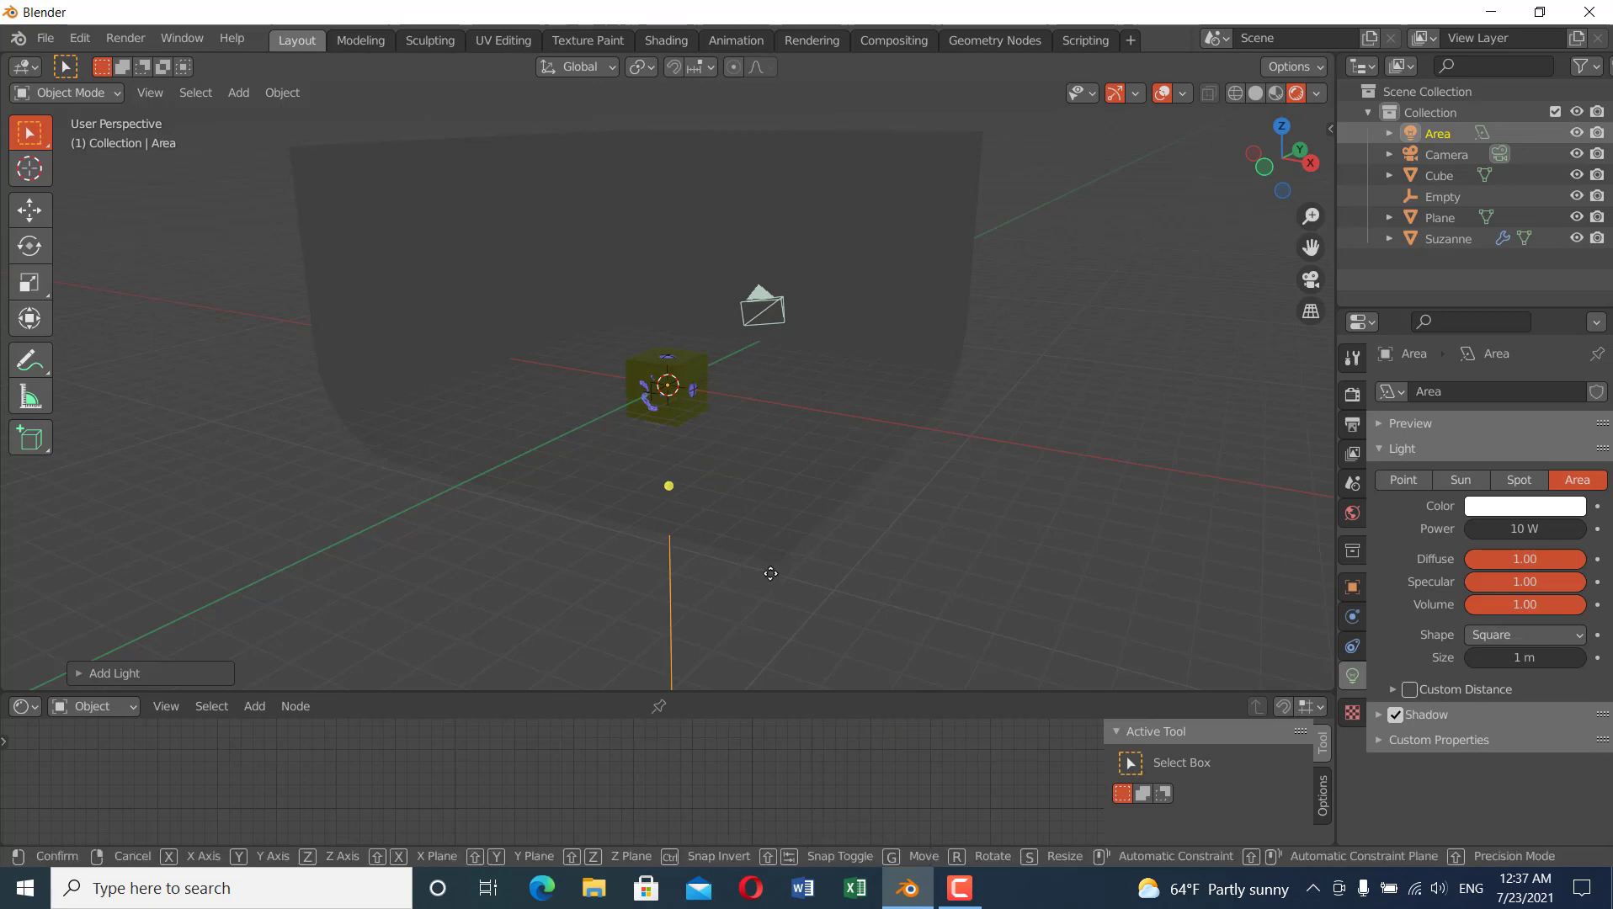
key("g")
key("z")
left_click(749, 335)
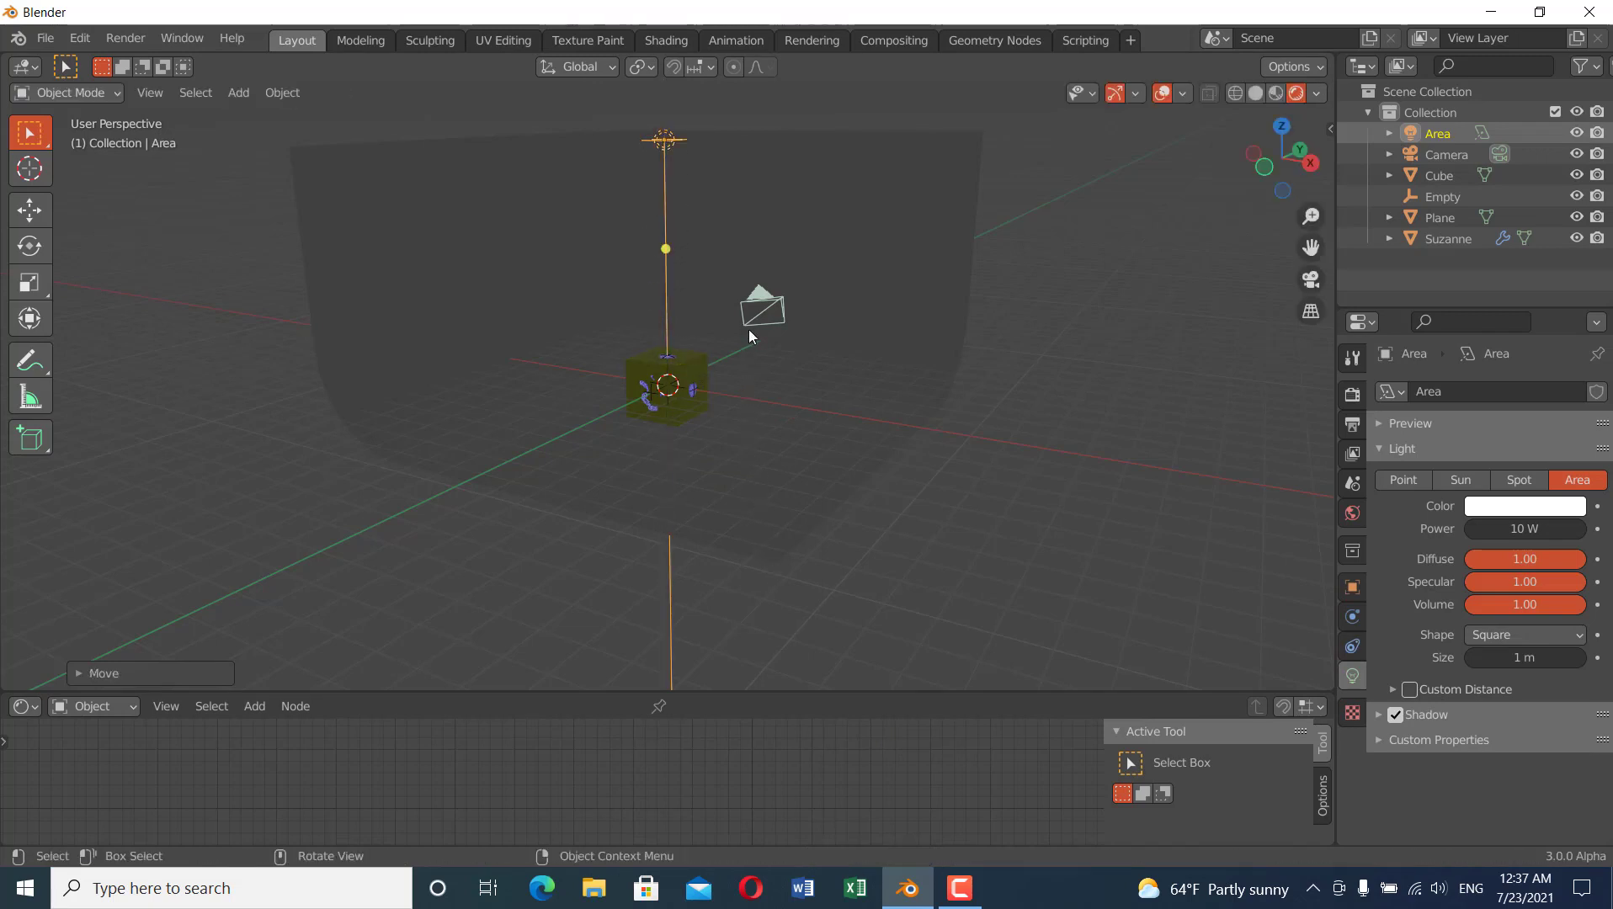
- Enlarge the square area light above the cube to about 7.89 m
middle_click_drag(661, 166, 695, 229)
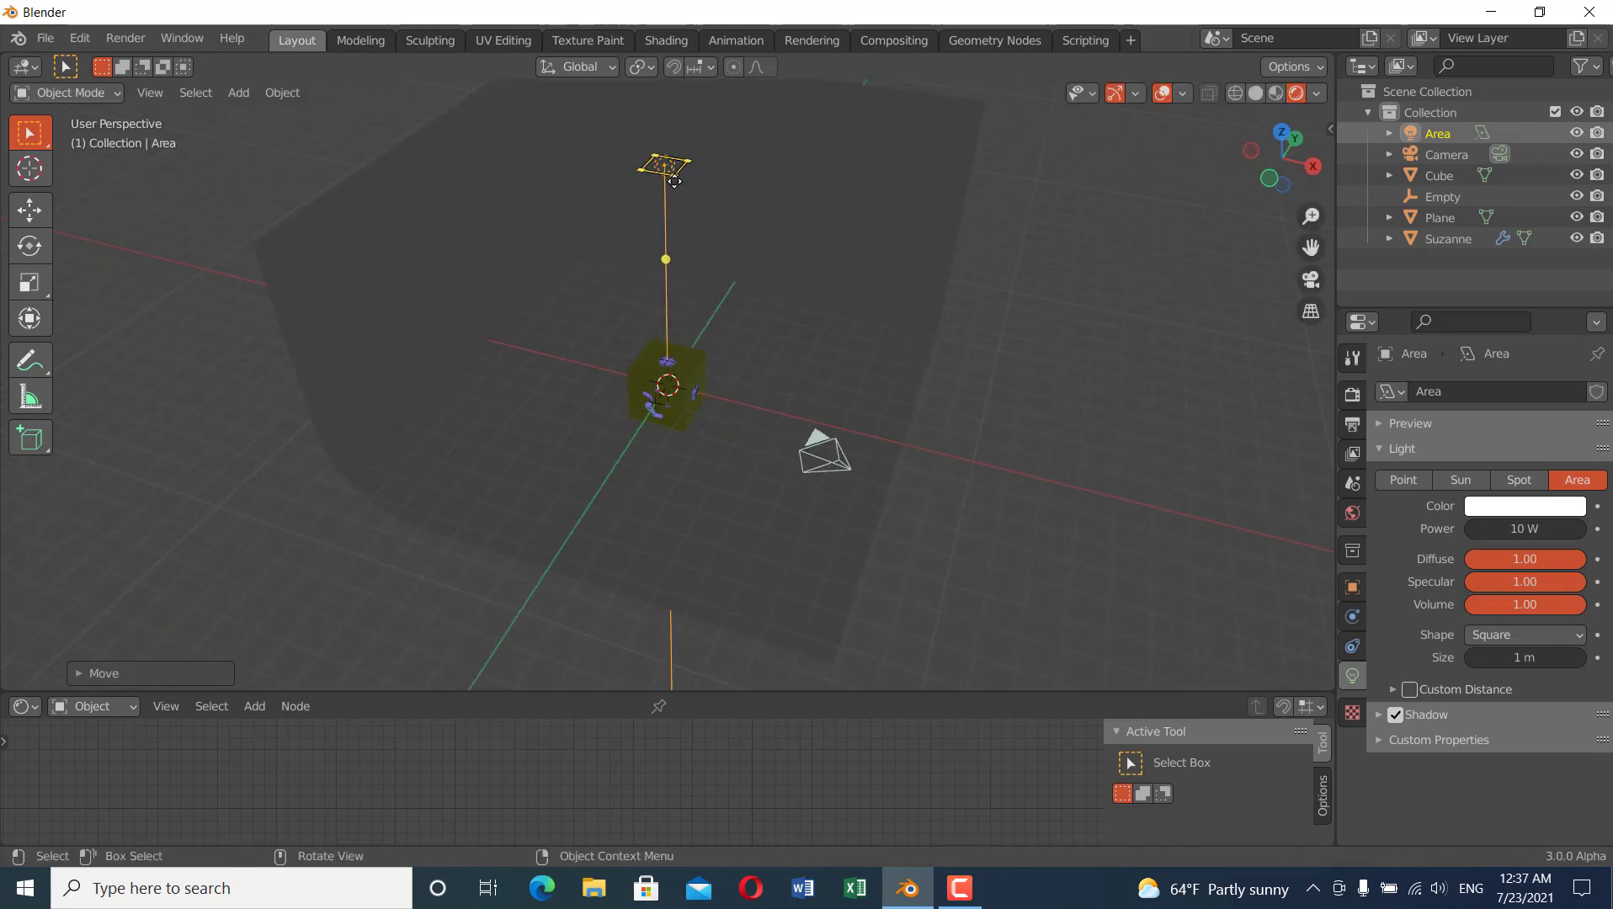
left_click_drag(670, 172, 926, 383)
middle_click_drag(785, 435, 690, 375)
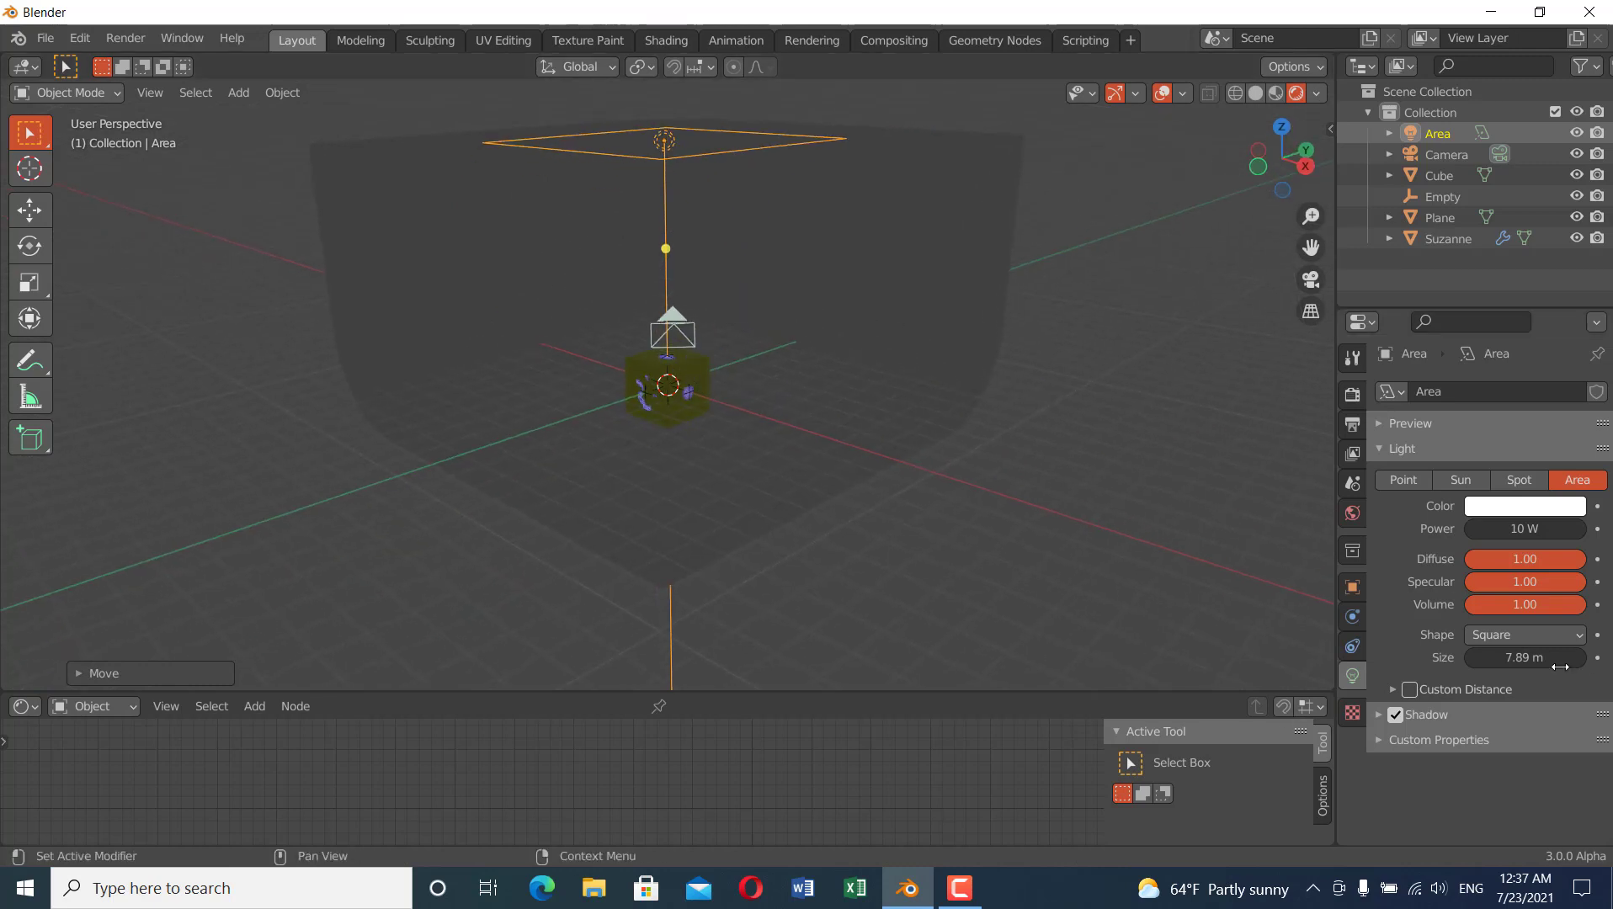
- Set the area light's power to 500 W
double_click(1522, 530)
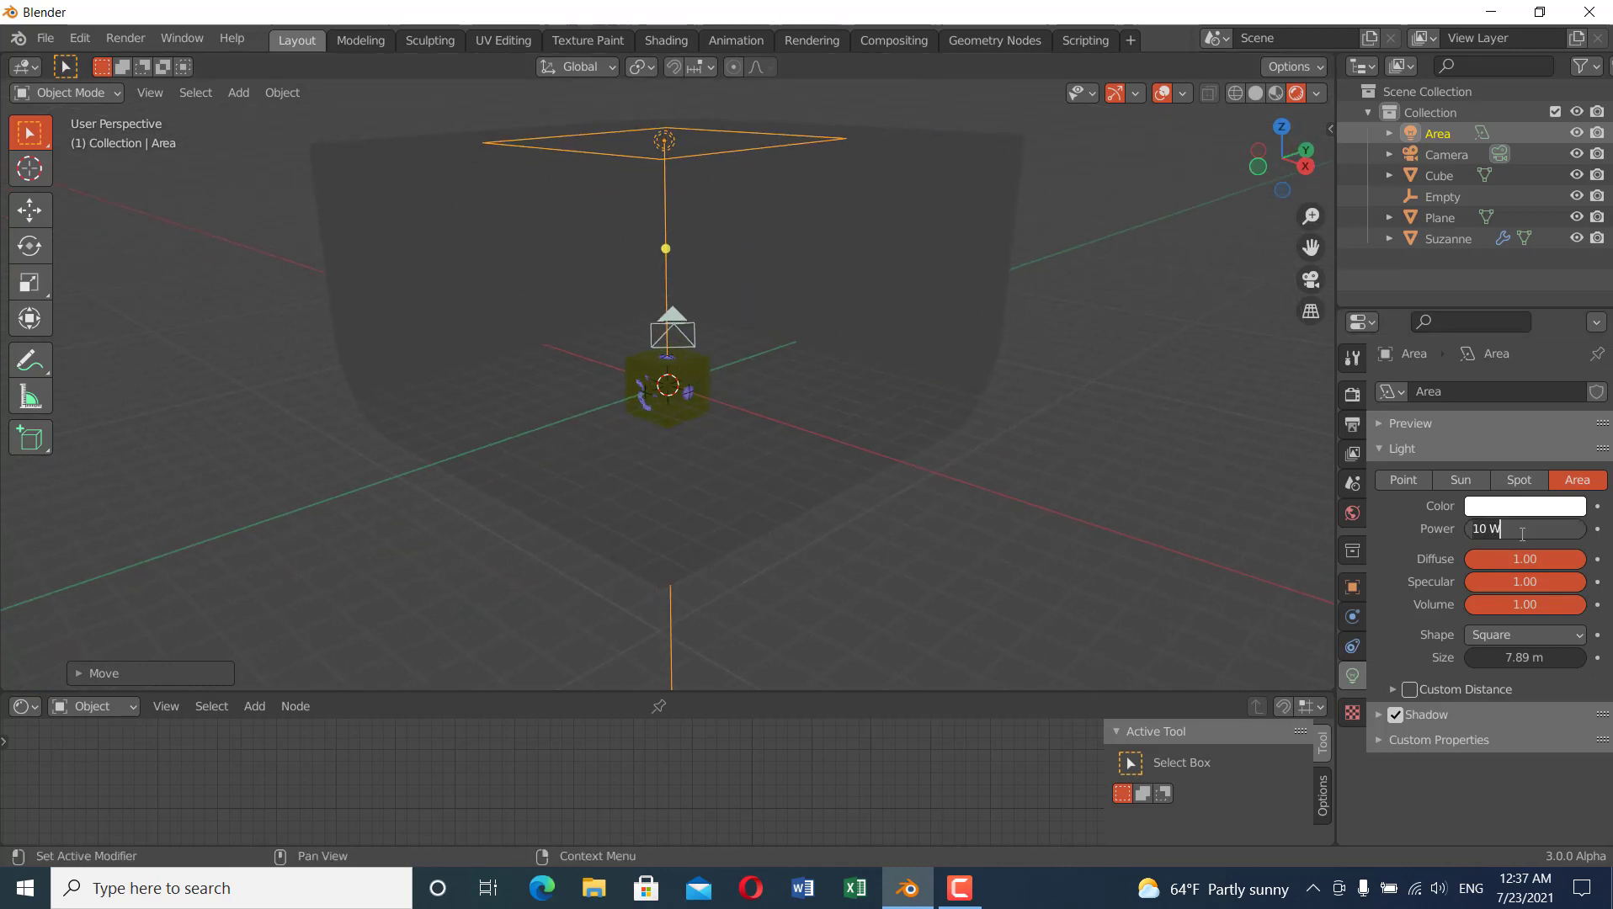
key("BackSpace")
key("BackSpace")
key("BackSpace")
key("BackSpace")
key("Return")
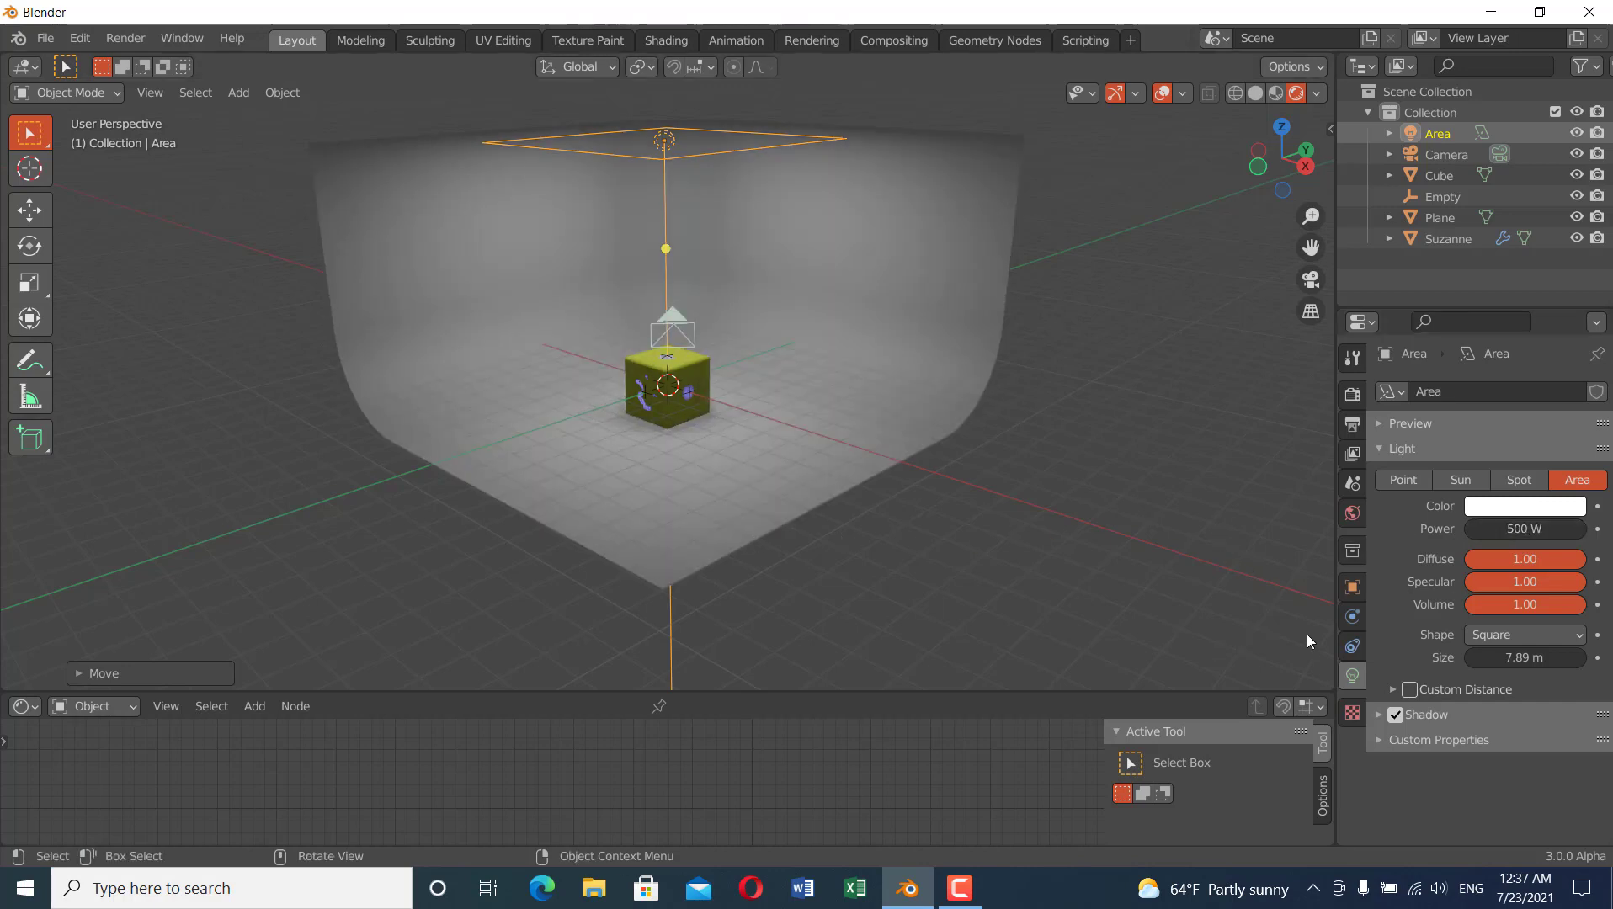
- Add a Track To constraint to the area light with the Cube as its target
left_click(1352, 645)
left_click(1505, 391)
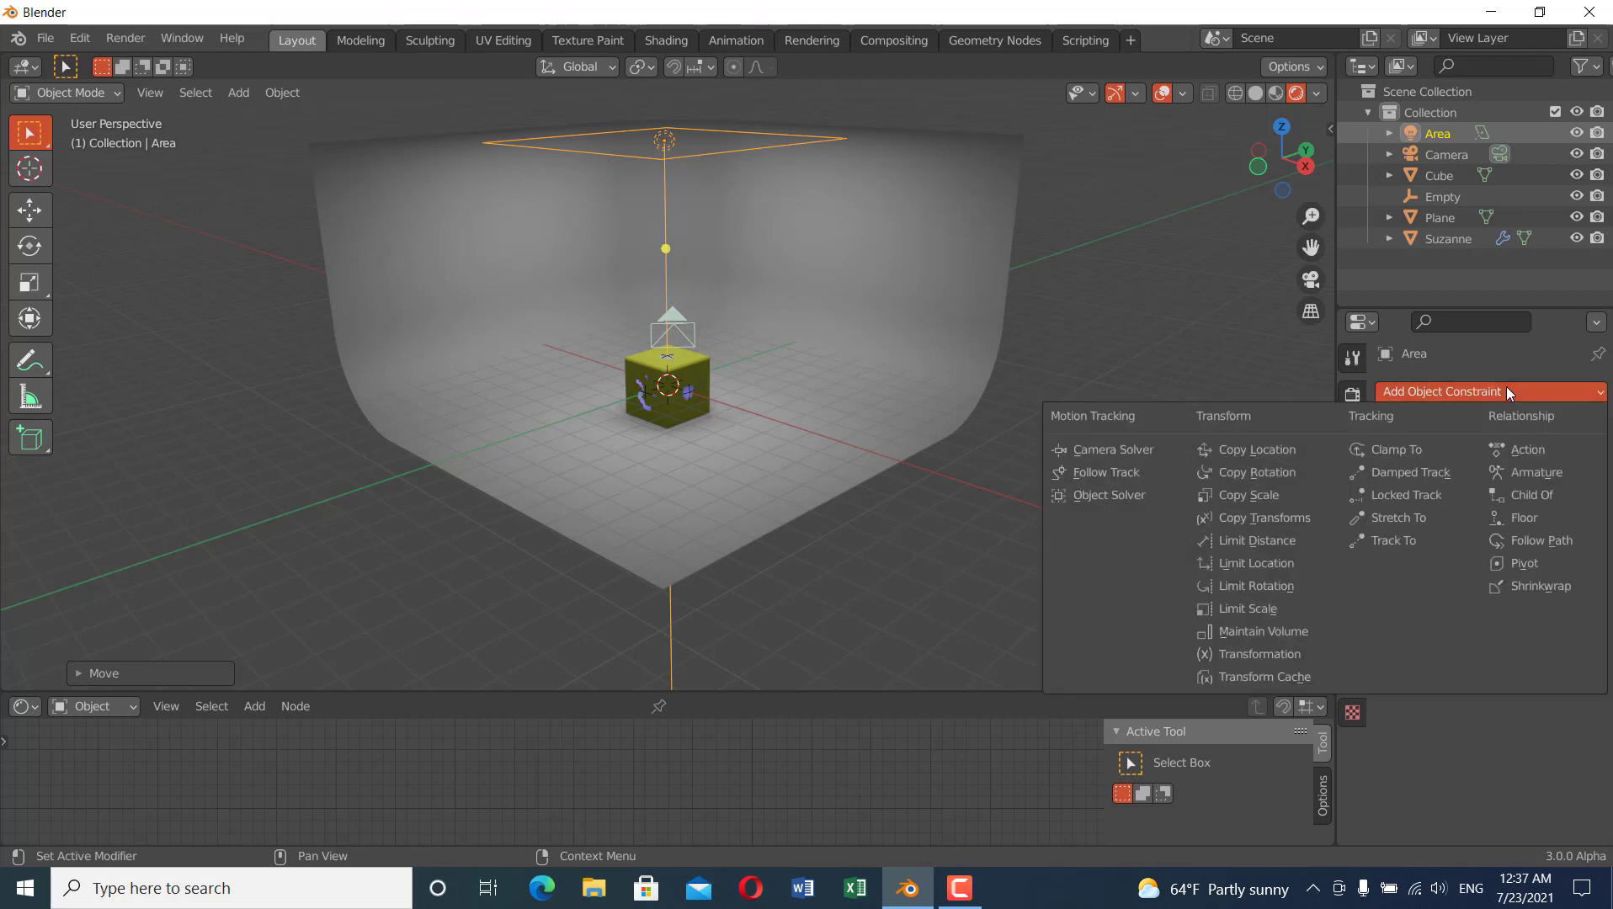
left_click(1532, 390)
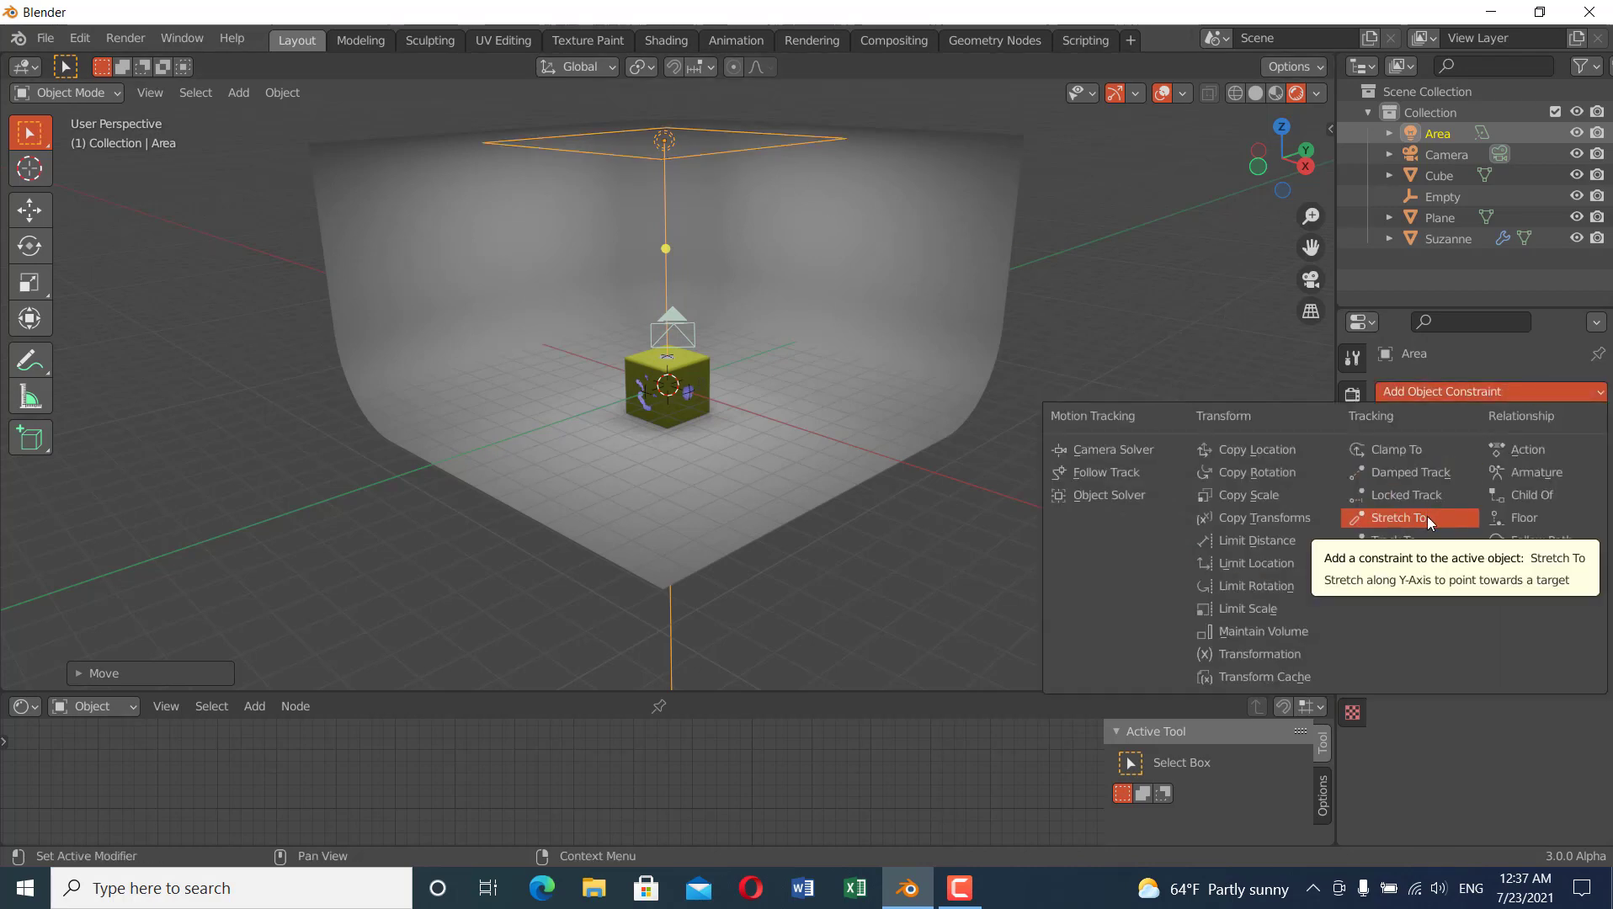
left_click(1426, 539)
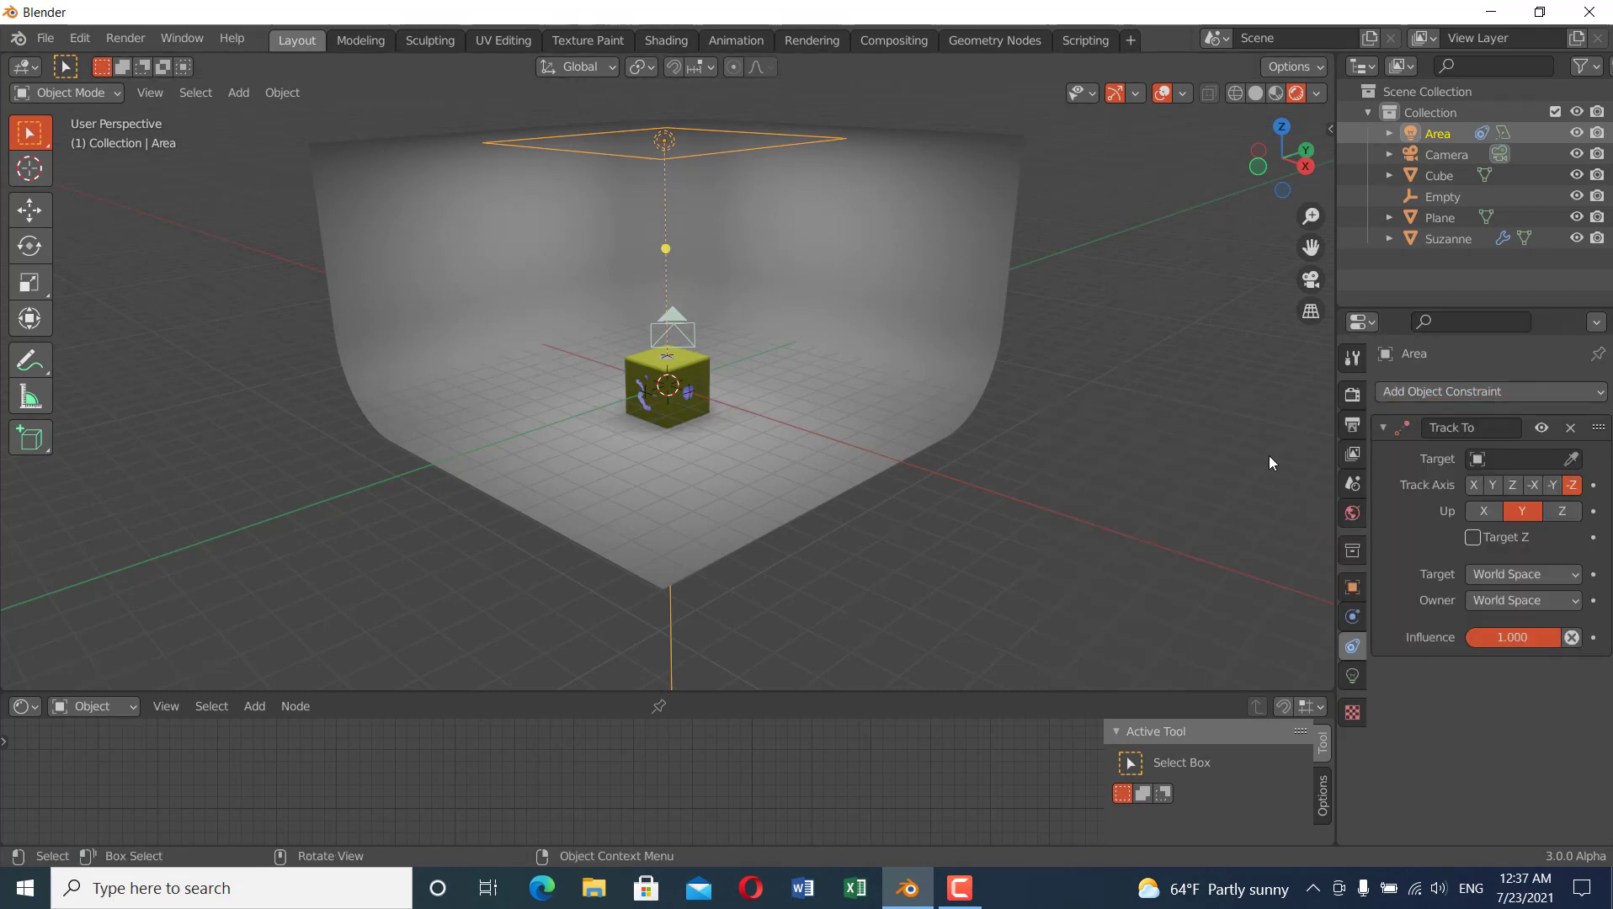
left_click(1571, 458)
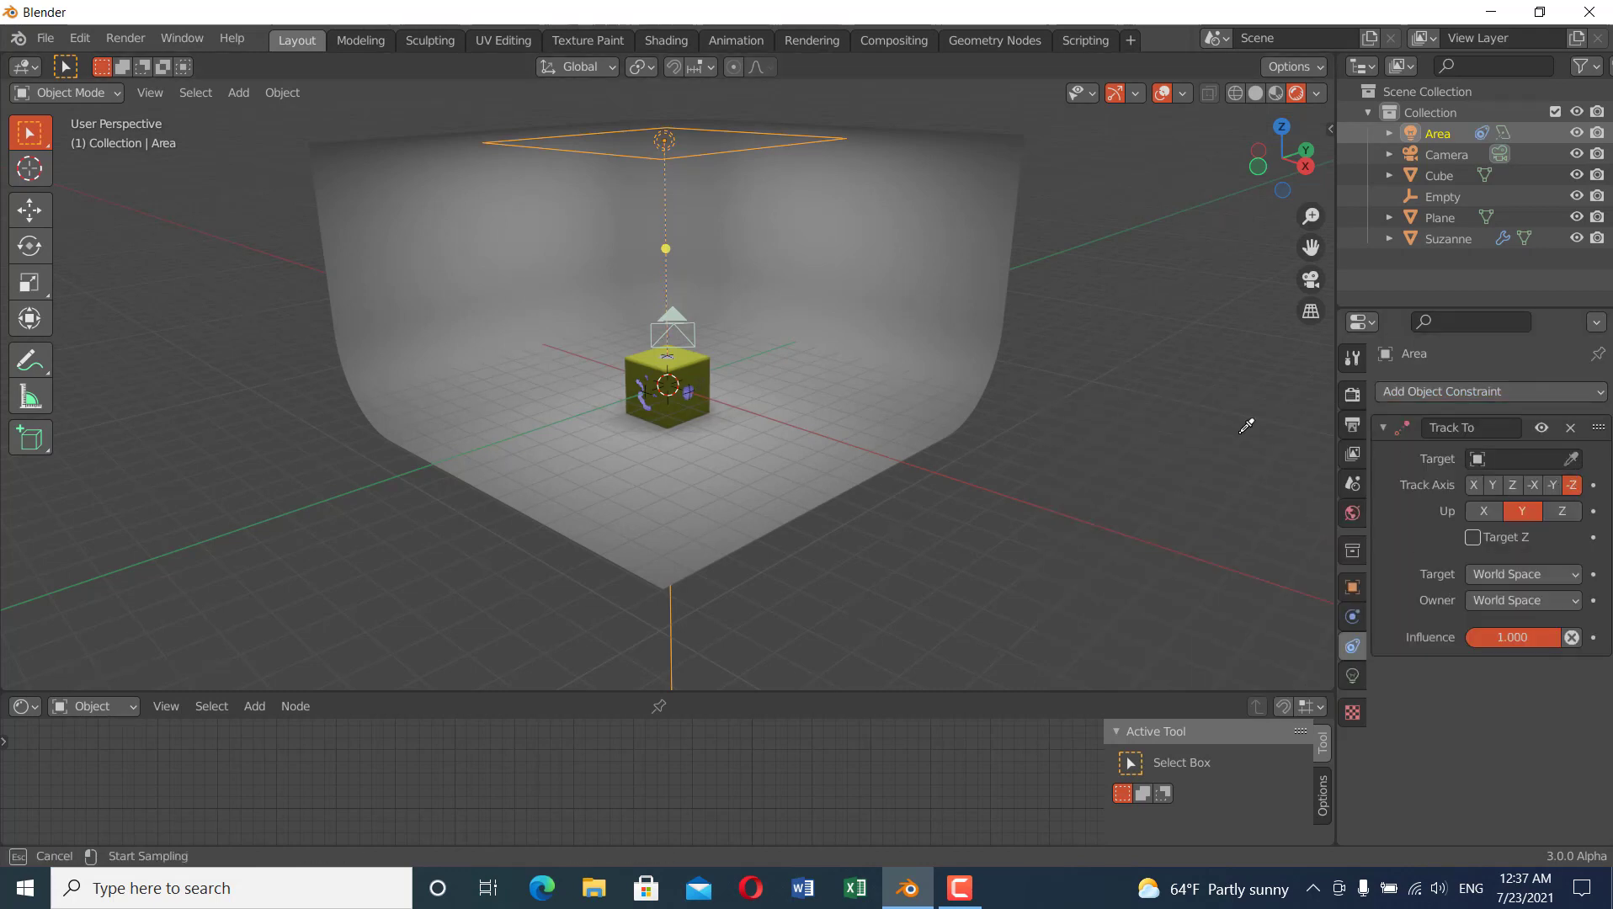
left_click(697, 362)
- Duplicate the area light and place the copy high up beside the backdrop's open side
middle_click_drag(619, 352, 674, 375)
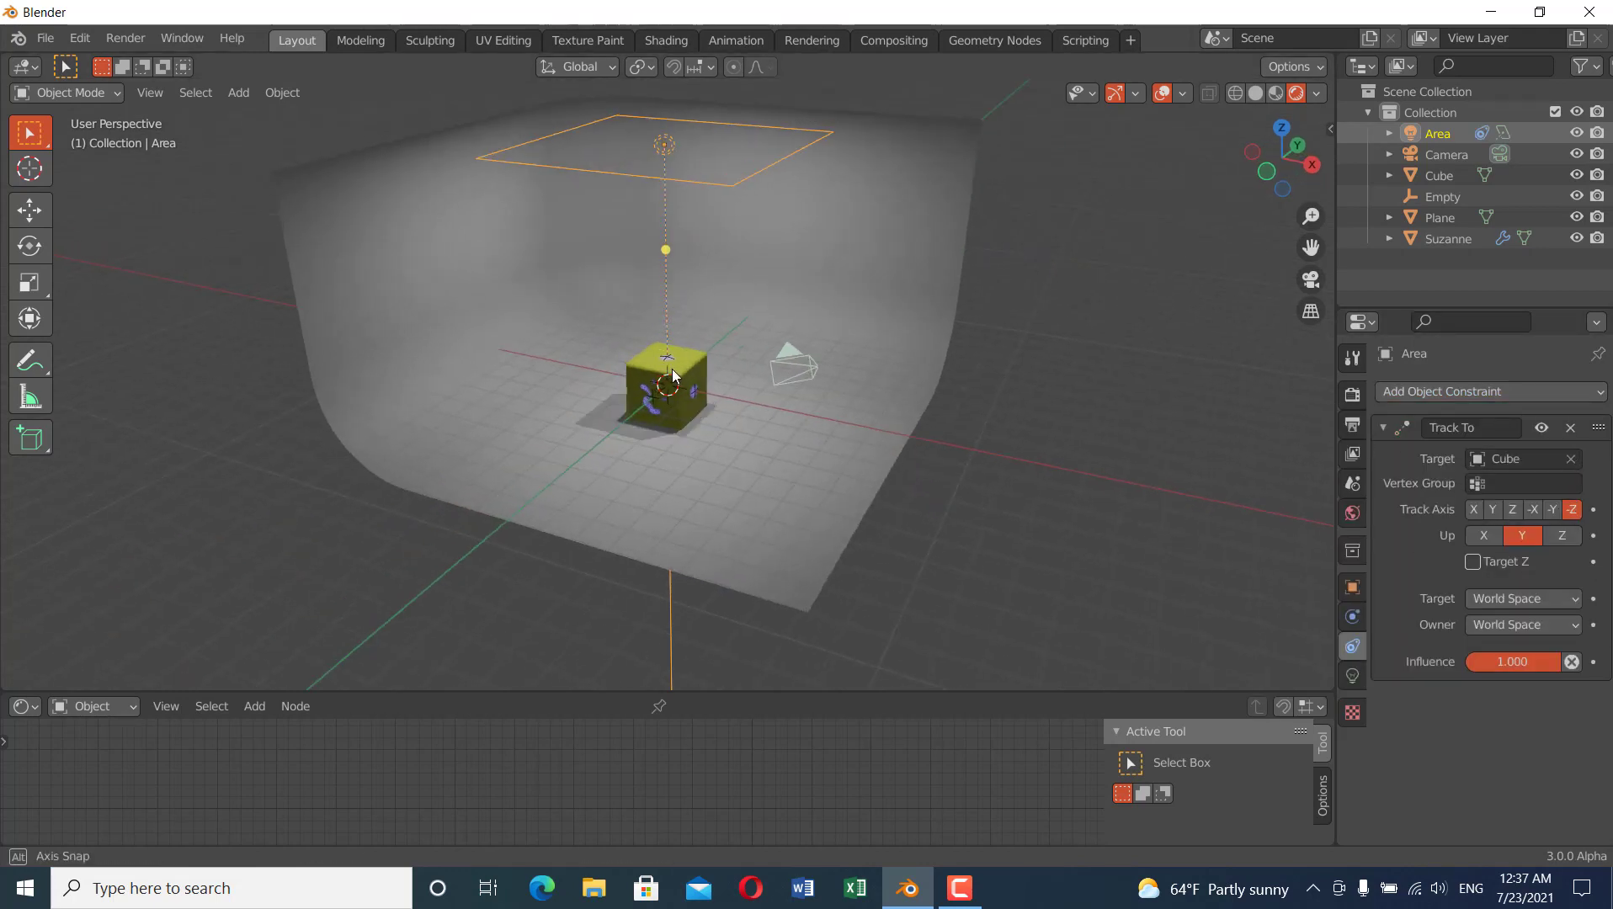
key("shift+d")
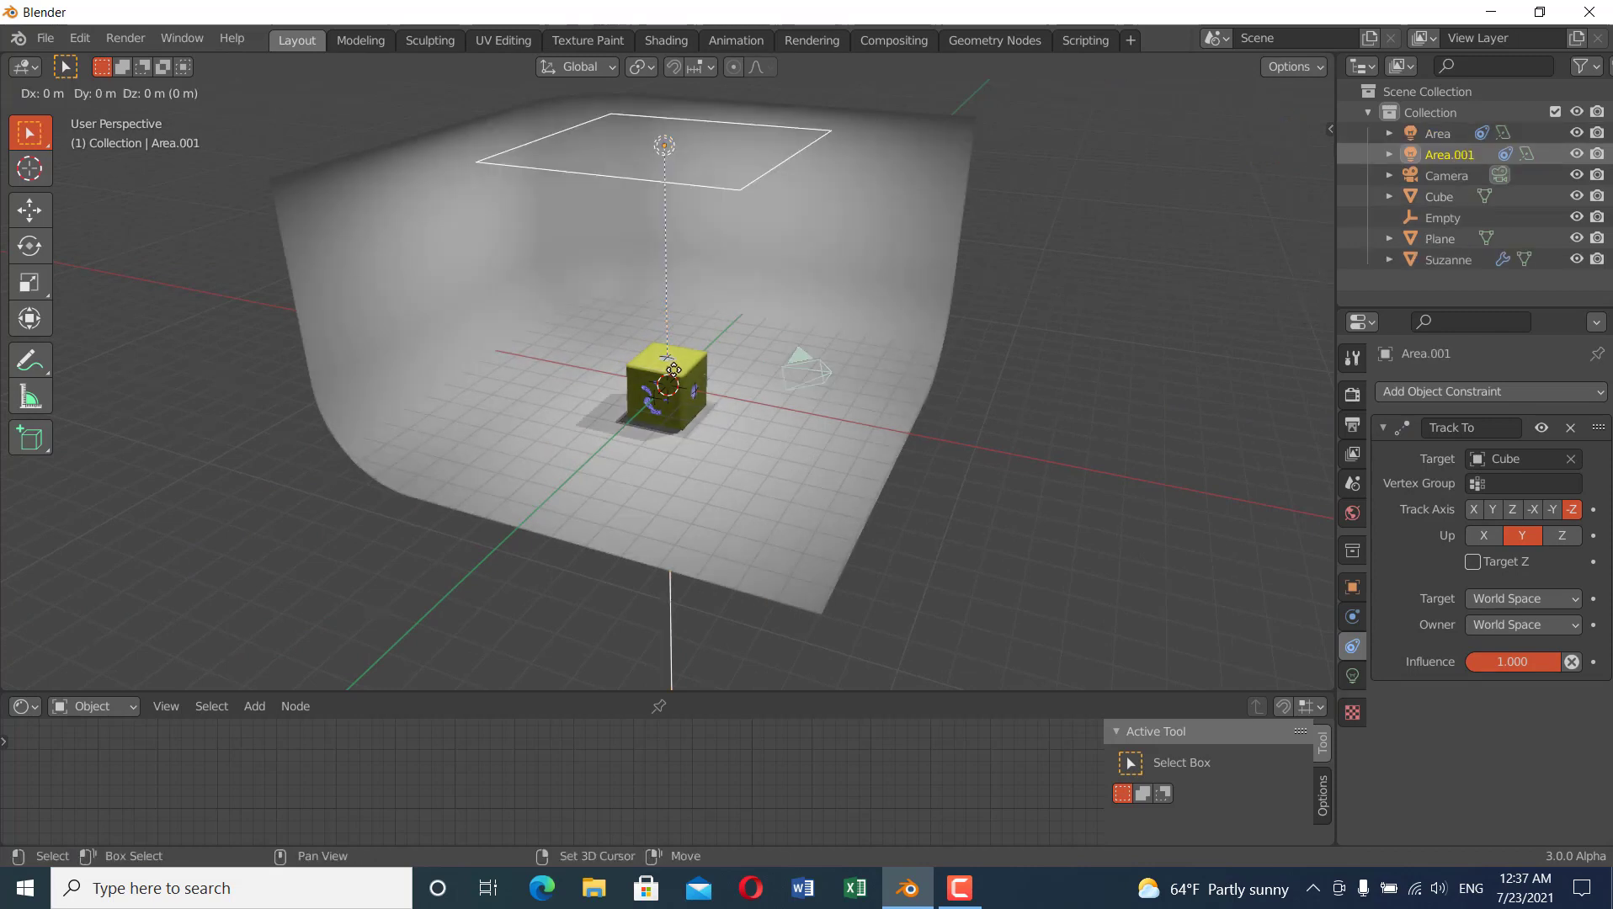
left_click(1009, 429)
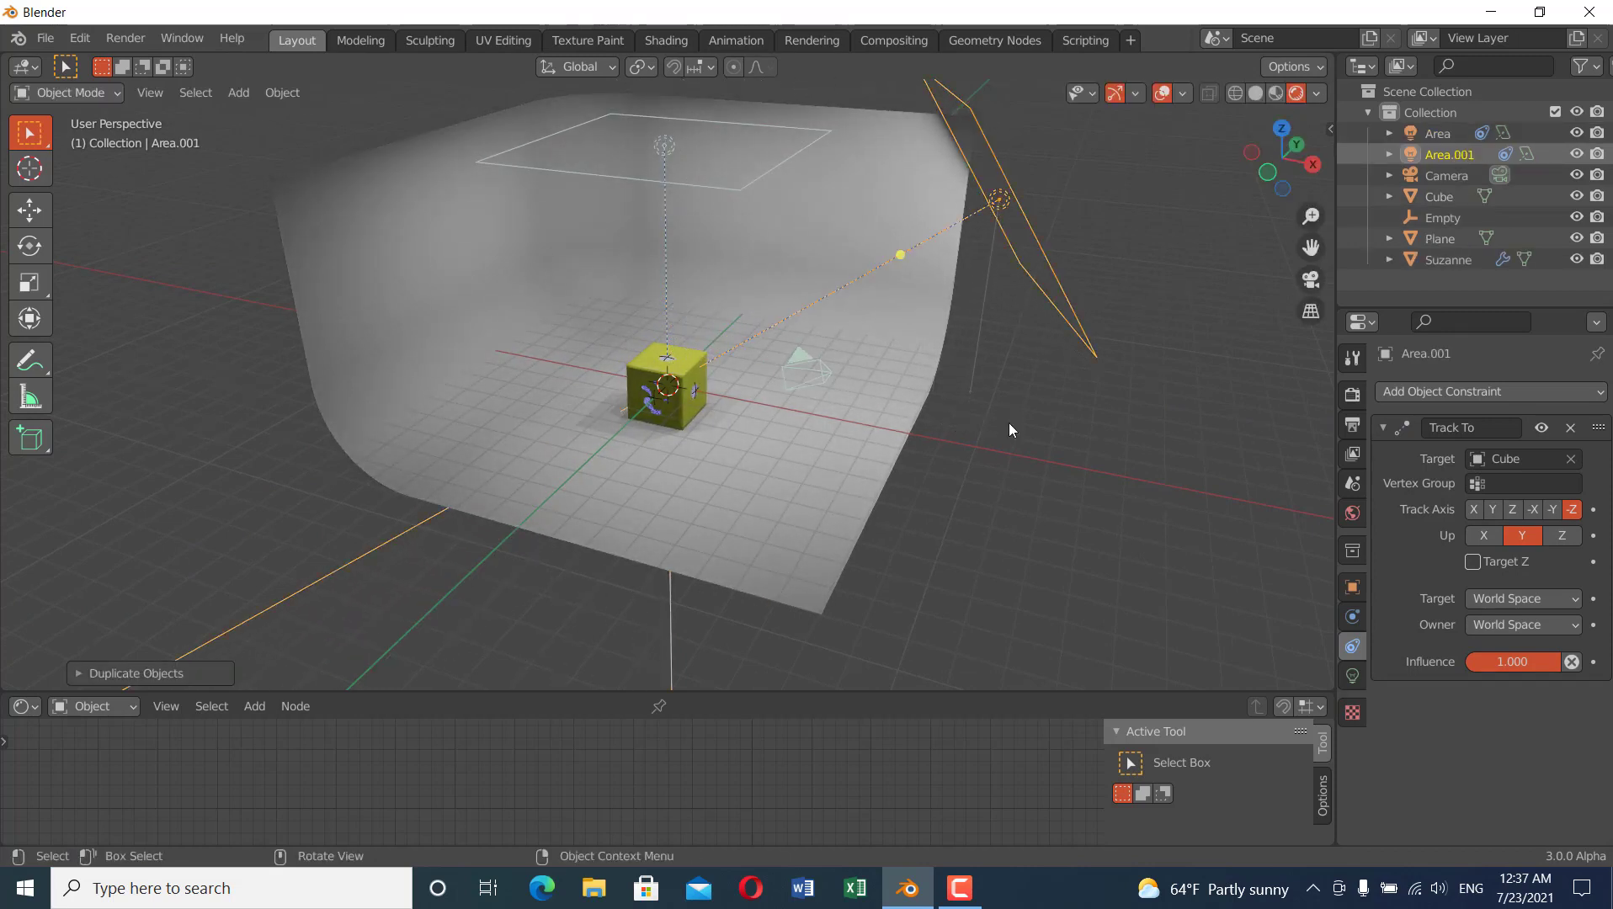
- Duplicate the overhead area light again and place the copy on the opposite side of the cube
left_click(775, 174)
left_click(754, 177)
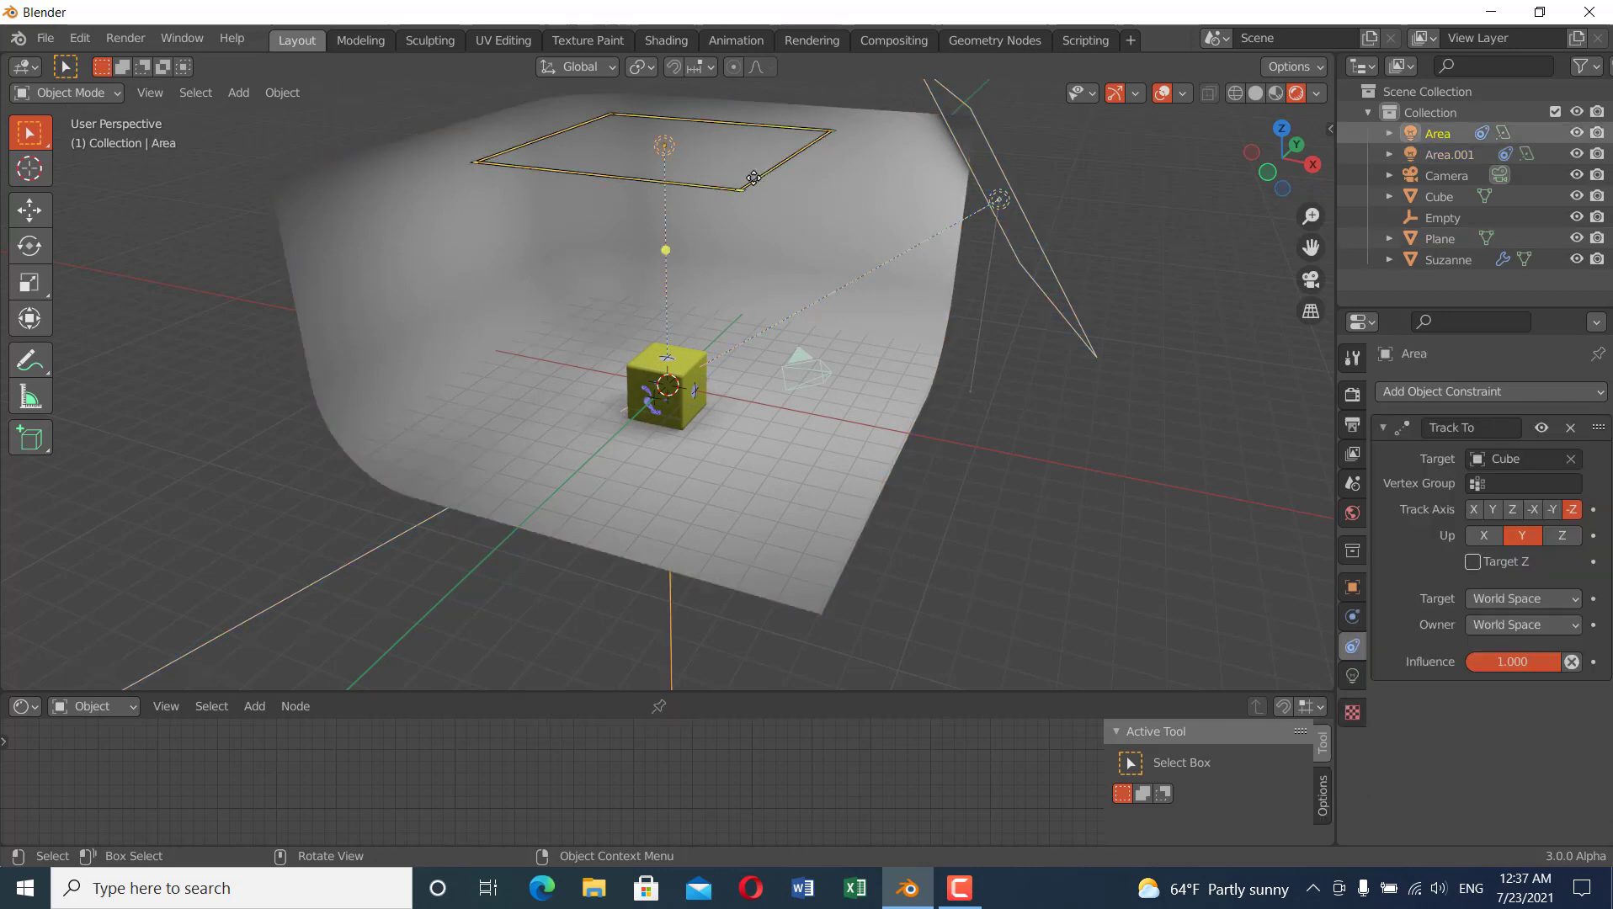
key("shift+d")
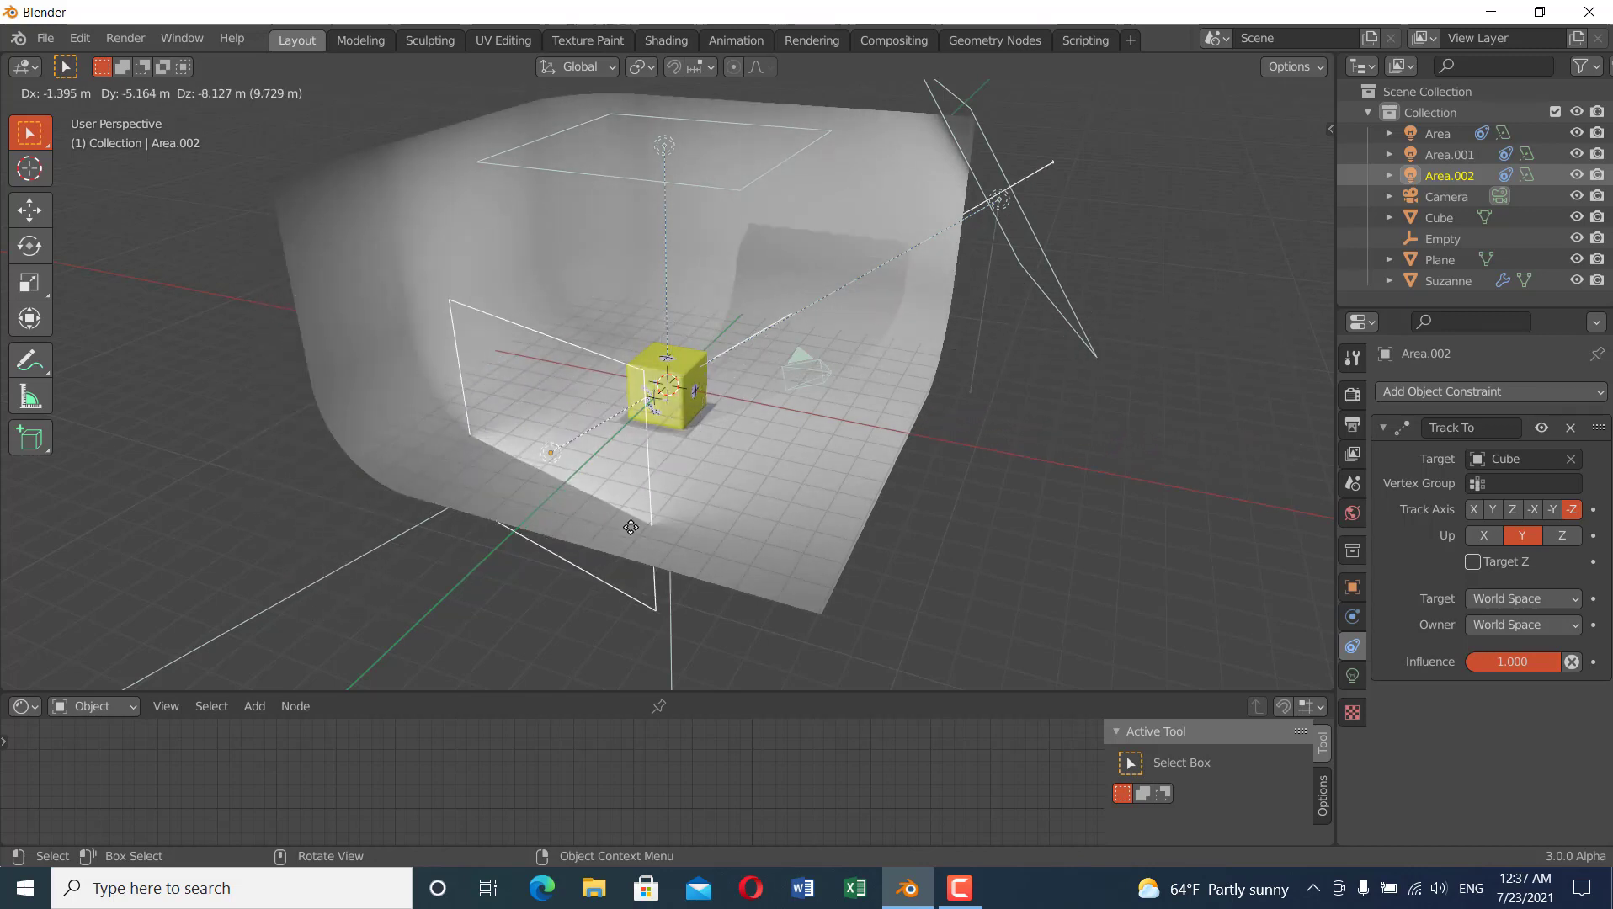
left_click(249, 346)
- Examine the three-light illumination and shadows around the cube from several distances and angles
middle_click_drag(654, 432, 776, 477)
scroll(693, 557, "up", 3)
scroll(792, 467, "down", 4)
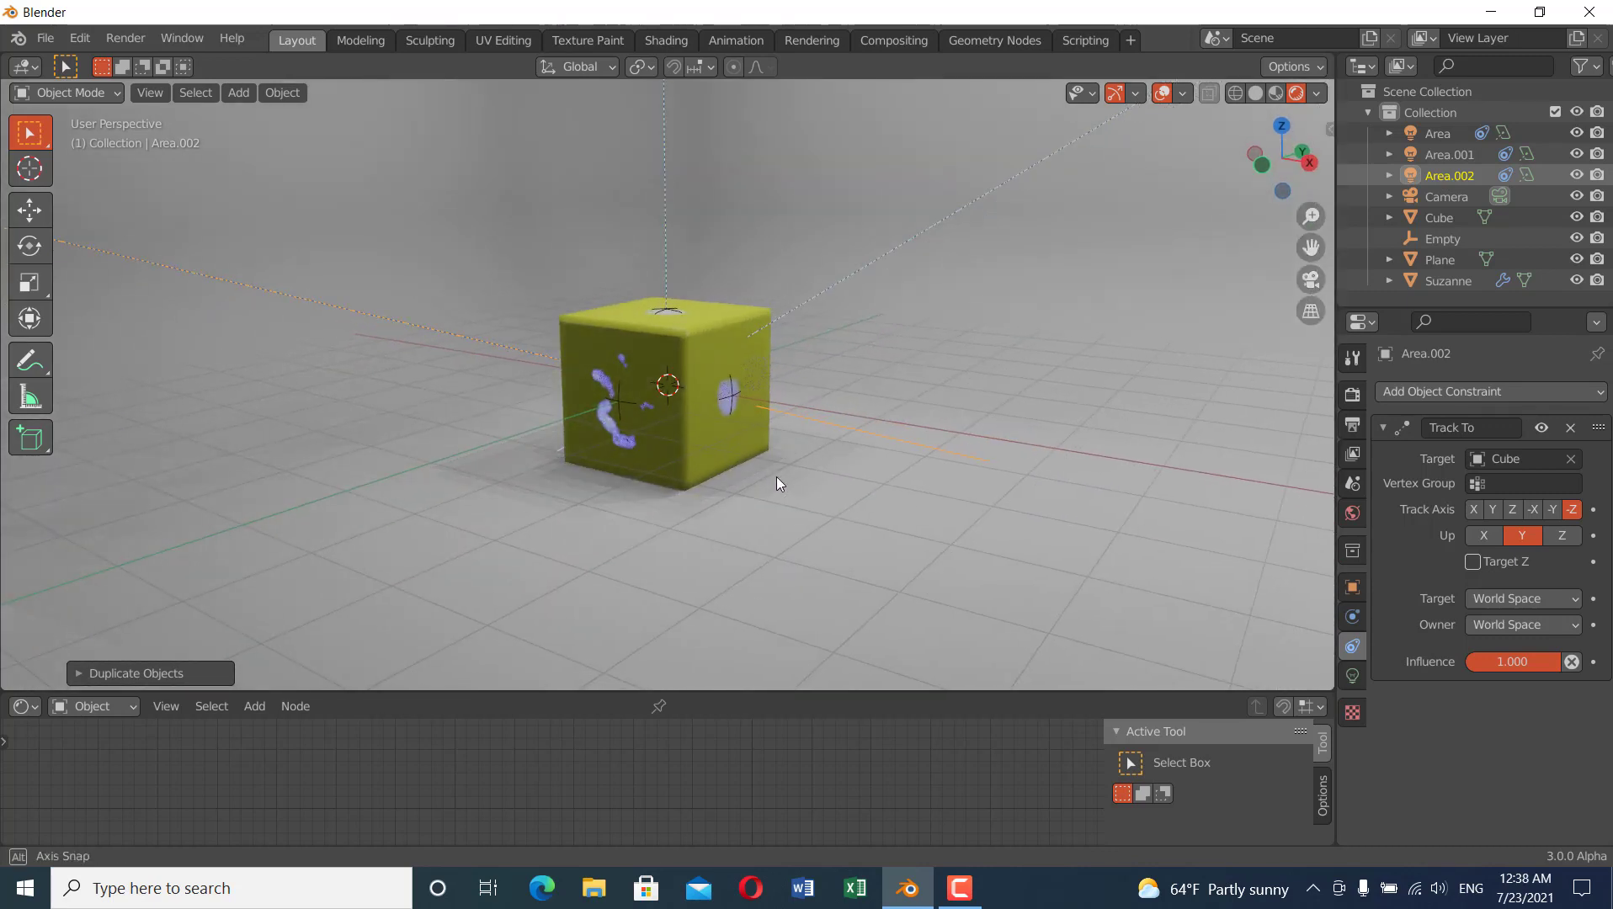
scroll(700, 430, "up", 3)
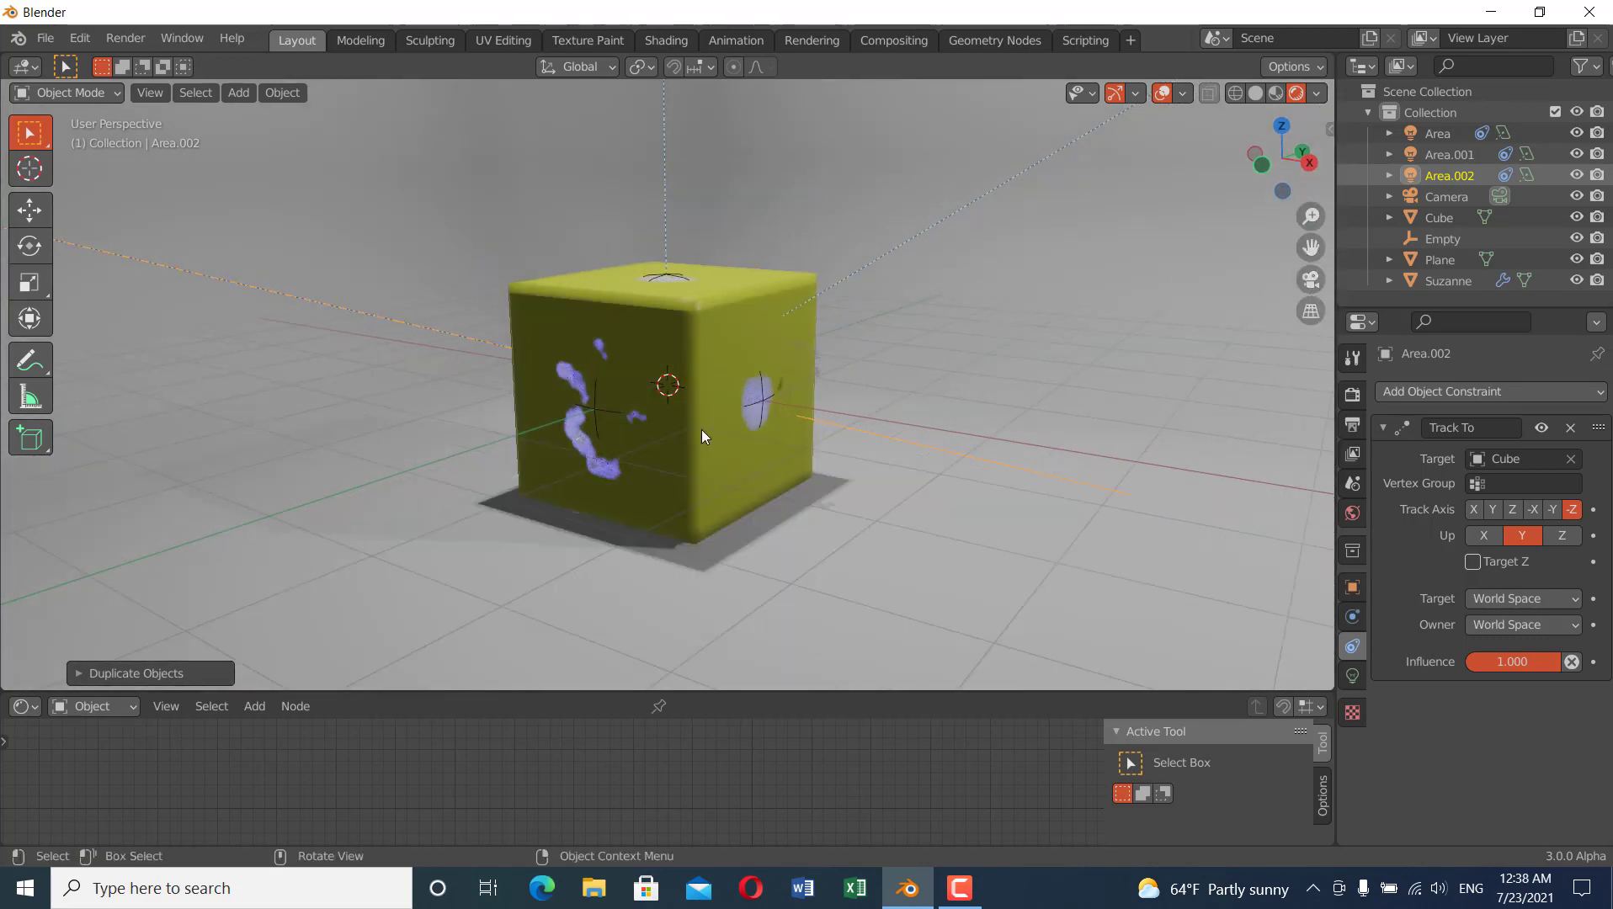
scroll(700, 429, "down", 4)
middle_click_drag(695, 409, 708, 447)
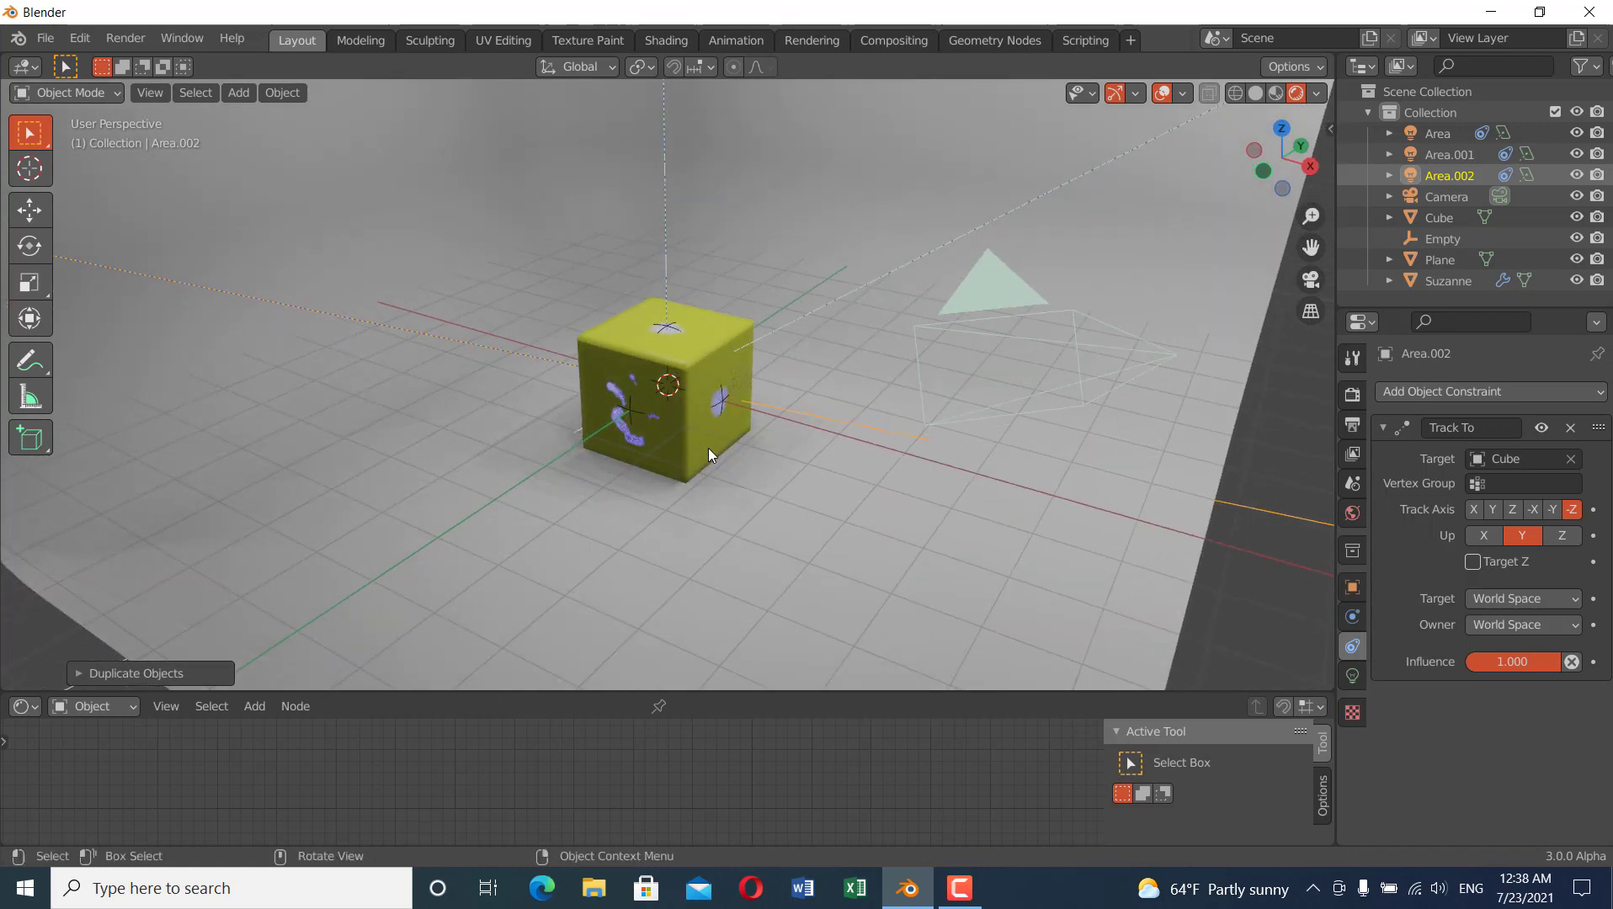
scroll(708, 447, "up", 2)
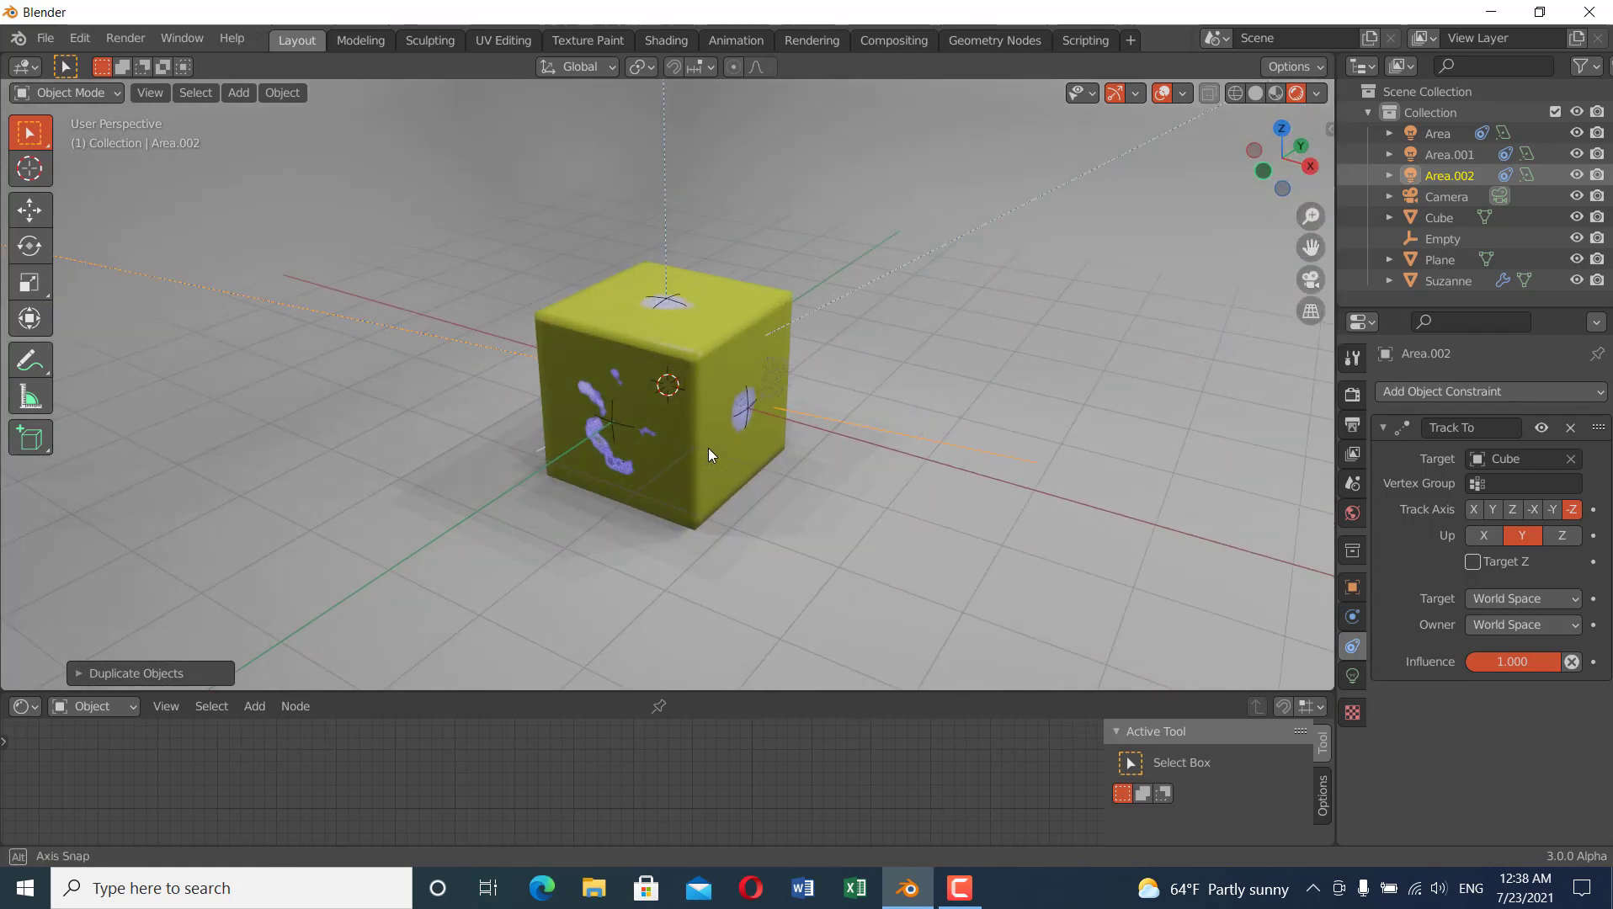
- Replace the lower node editor with an enlarged Timeline and set the animation's end frame to 100
left_click(28, 710)
left_click(317, 498)
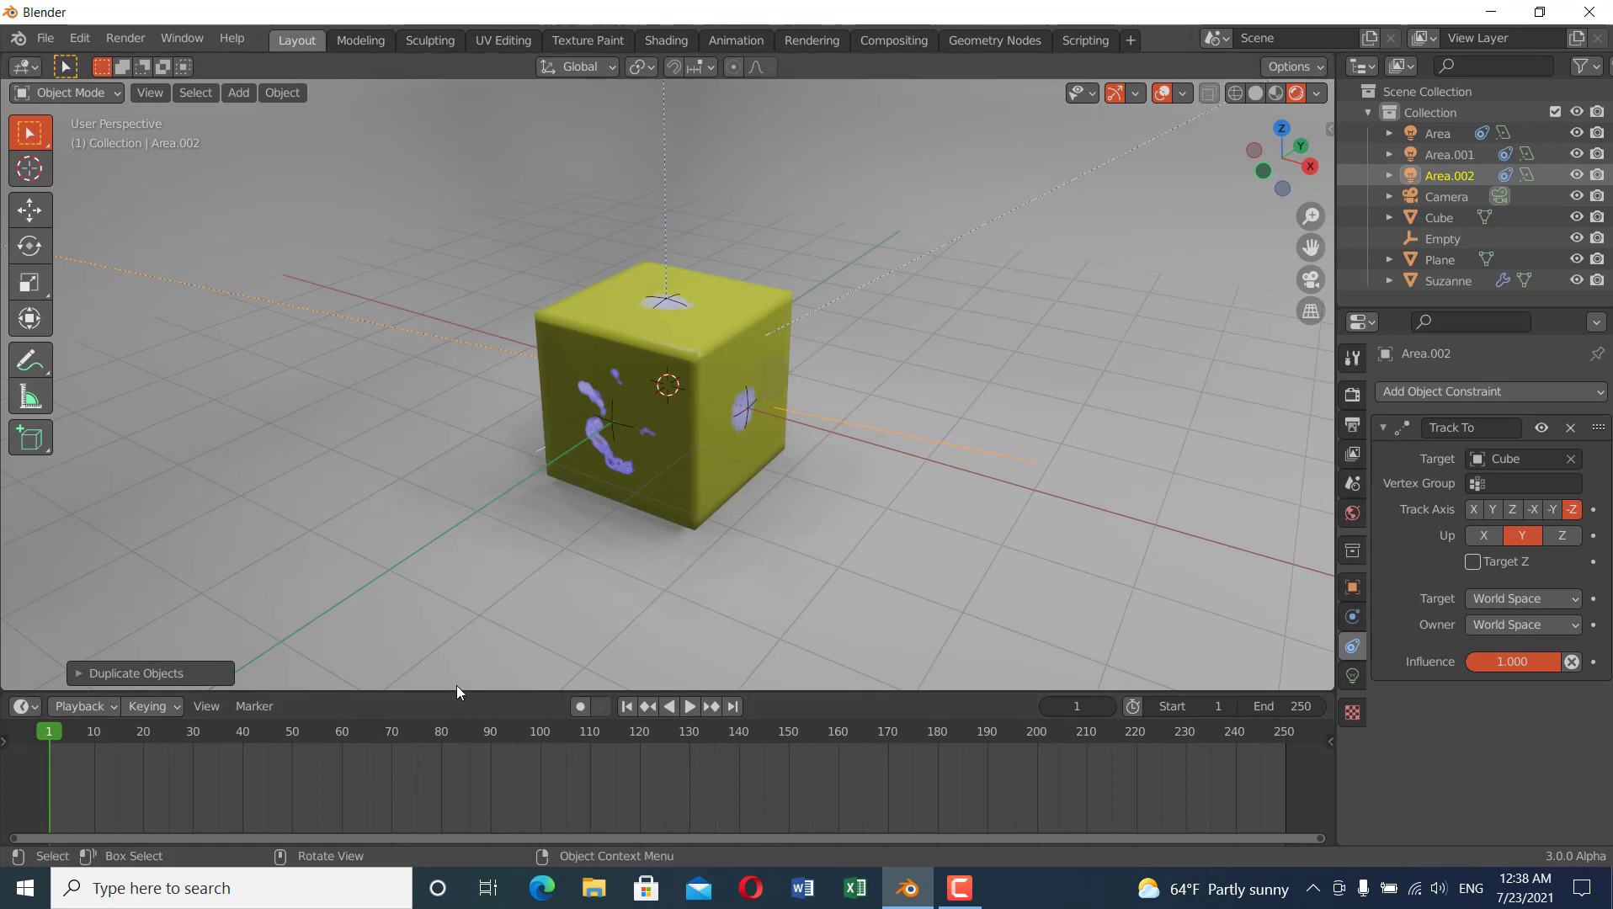
left_click_drag(457, 692, 459, 532)
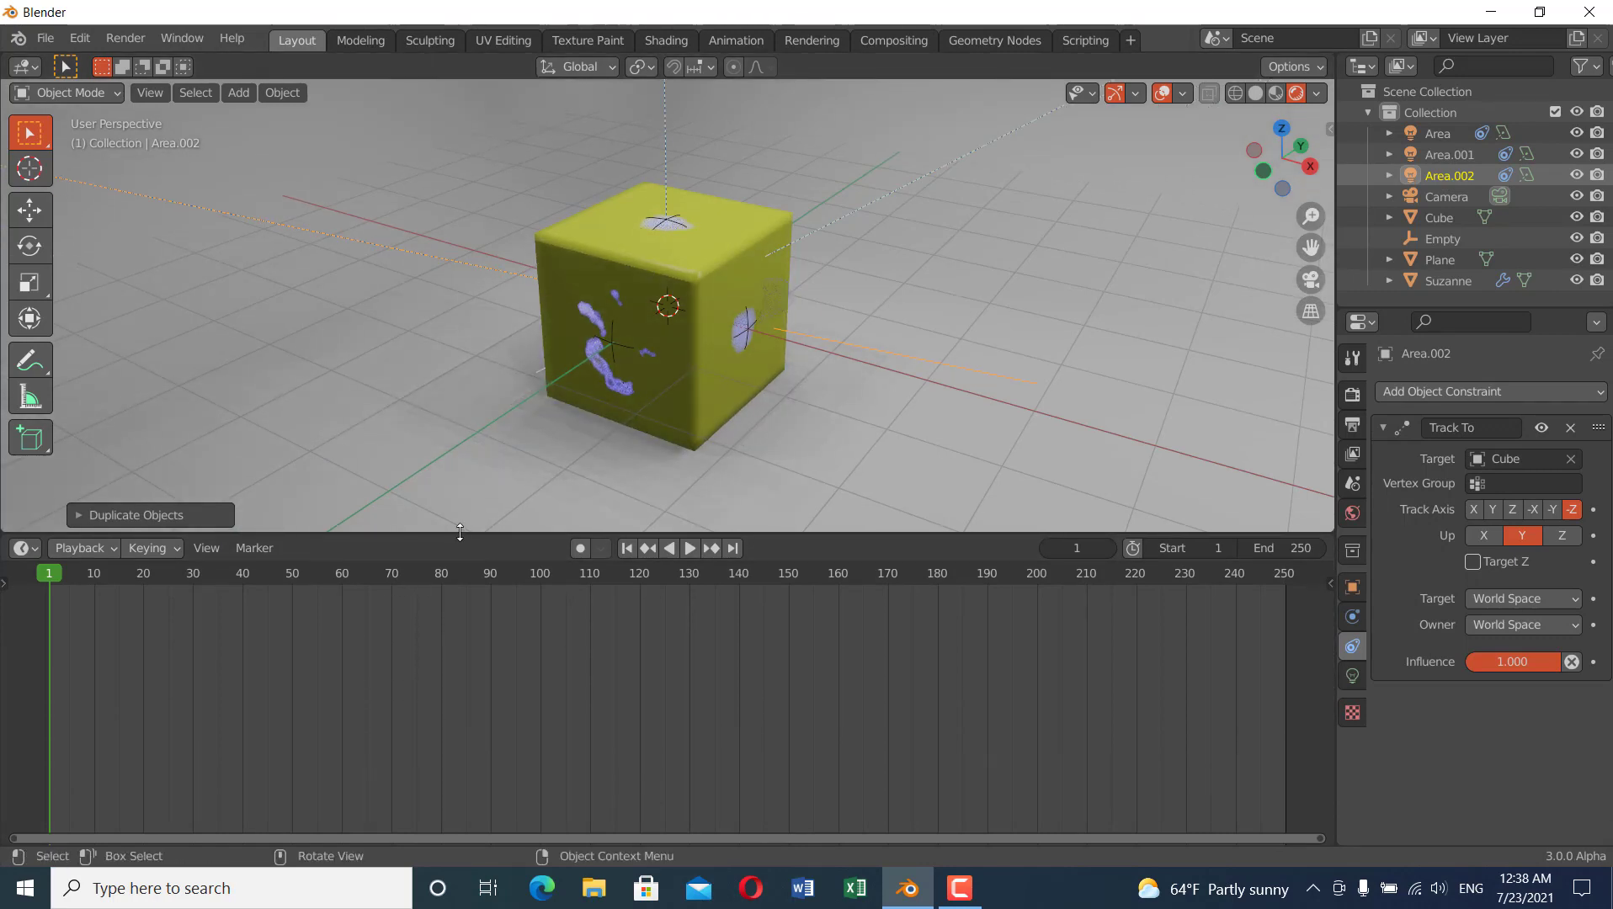
left_click(1304, 545)
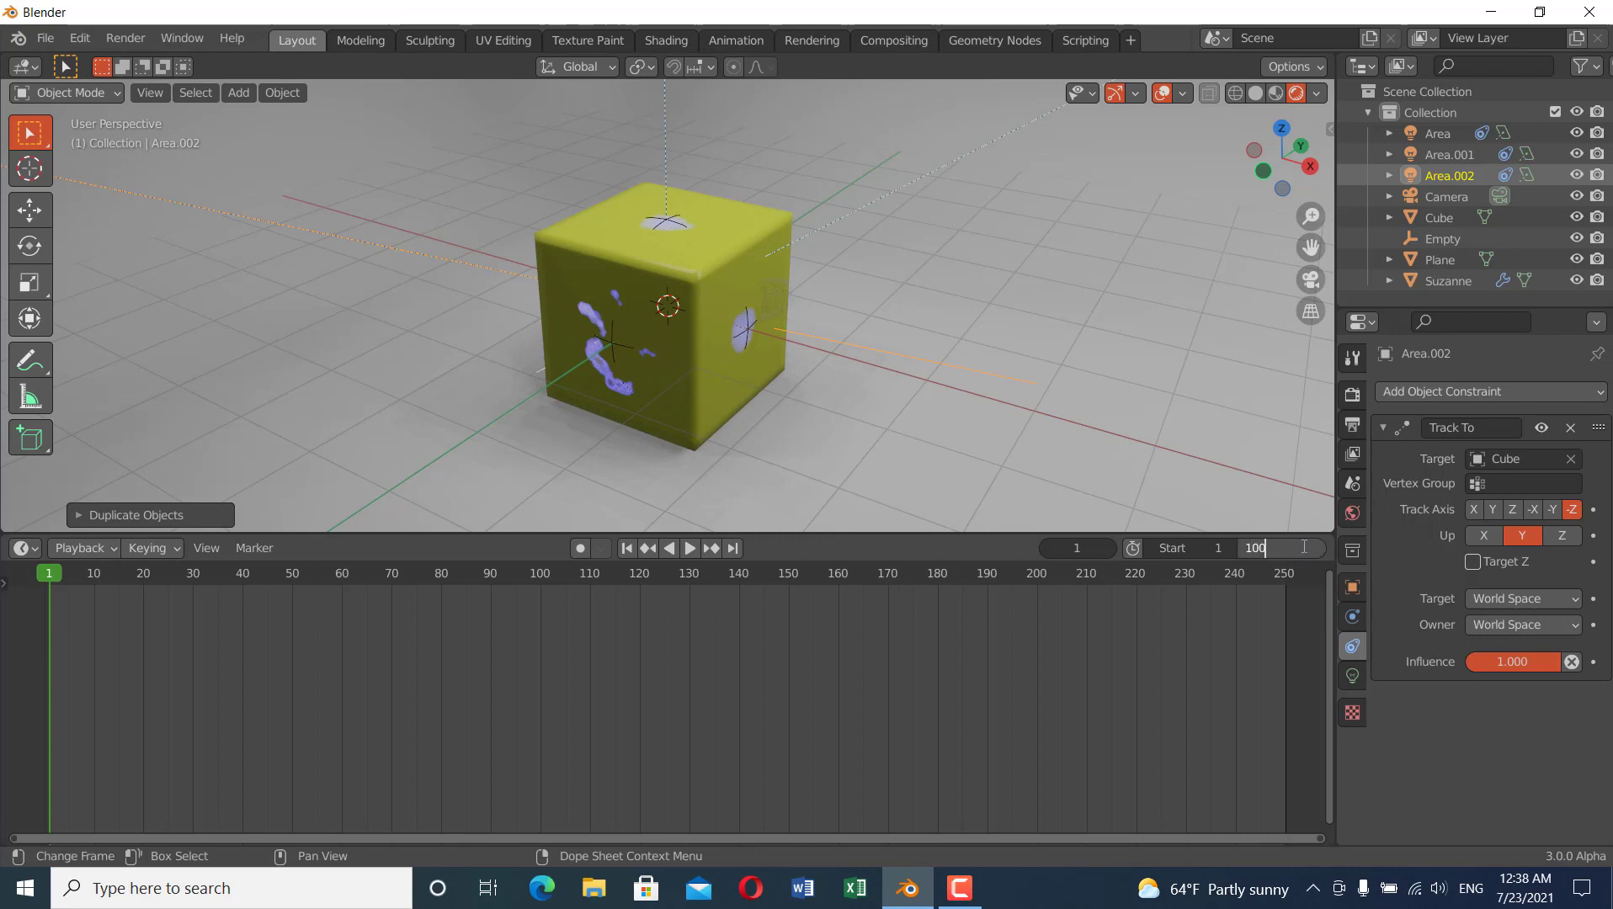
key("Return")
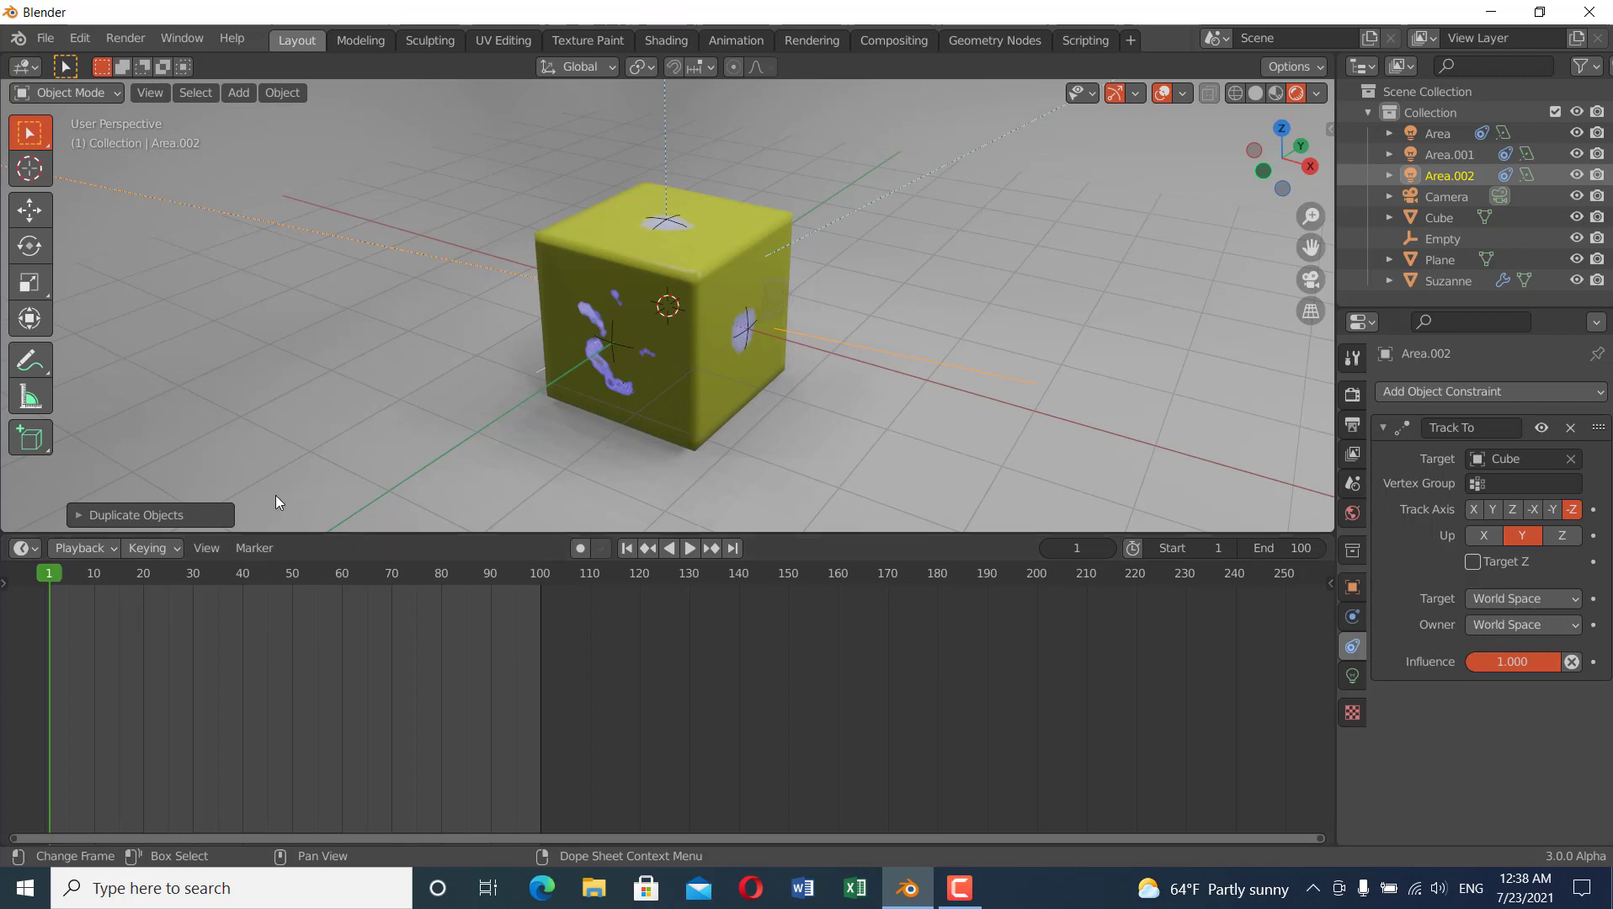
- Scale the Empty down by a factor of about 0.84 and insert a Location, Rotation & Scale keyframe at frame 1
left_click(749, 324)
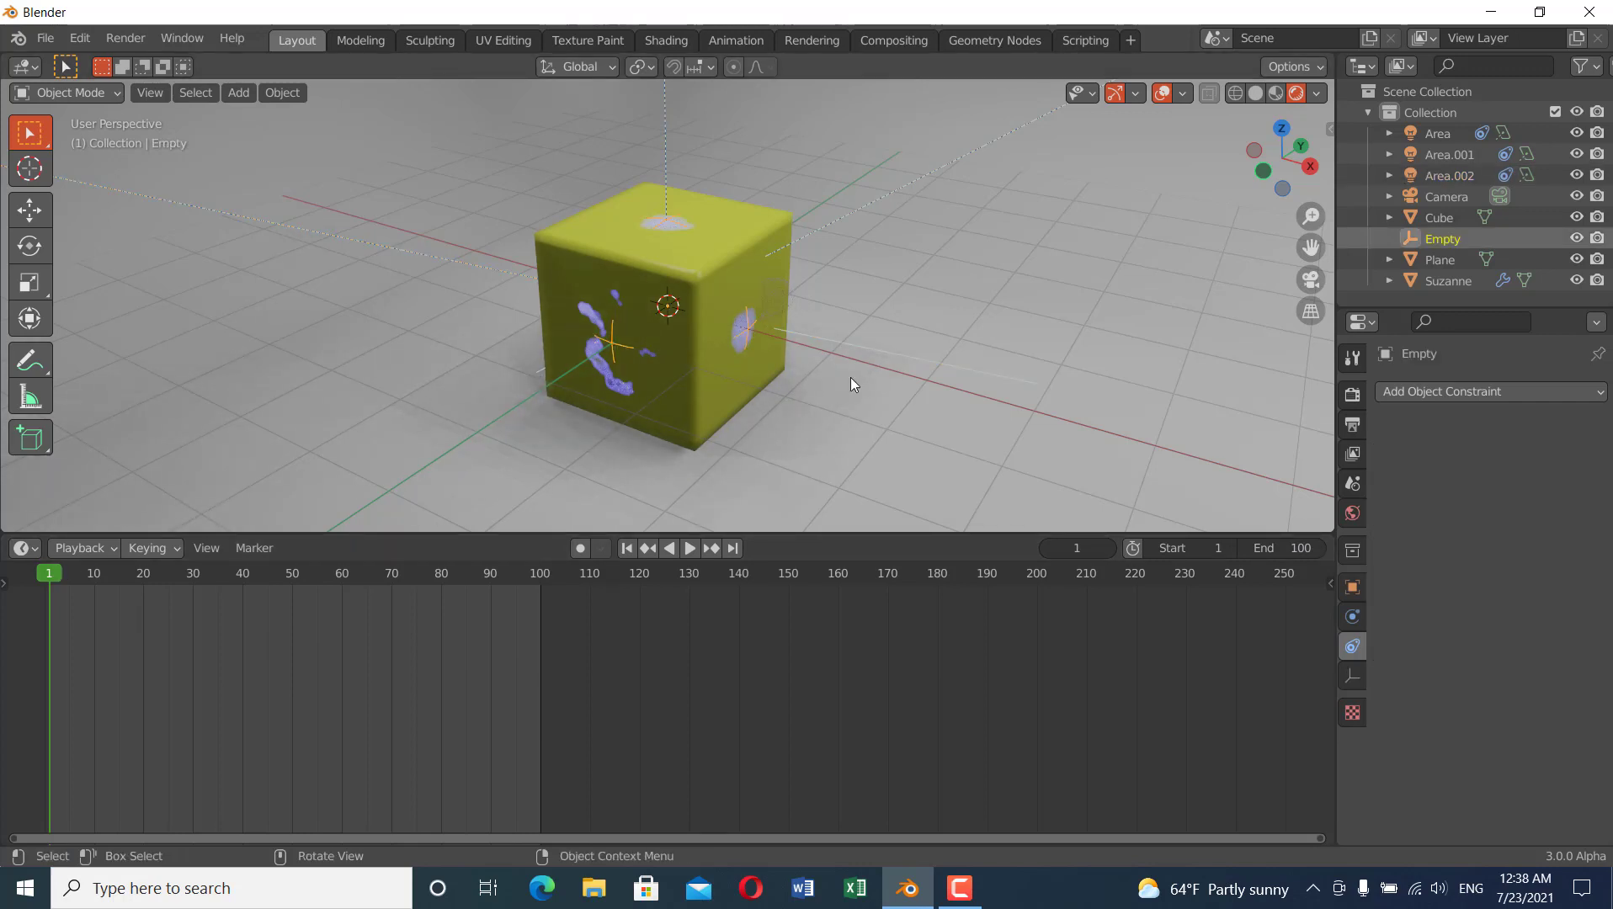
key("s")
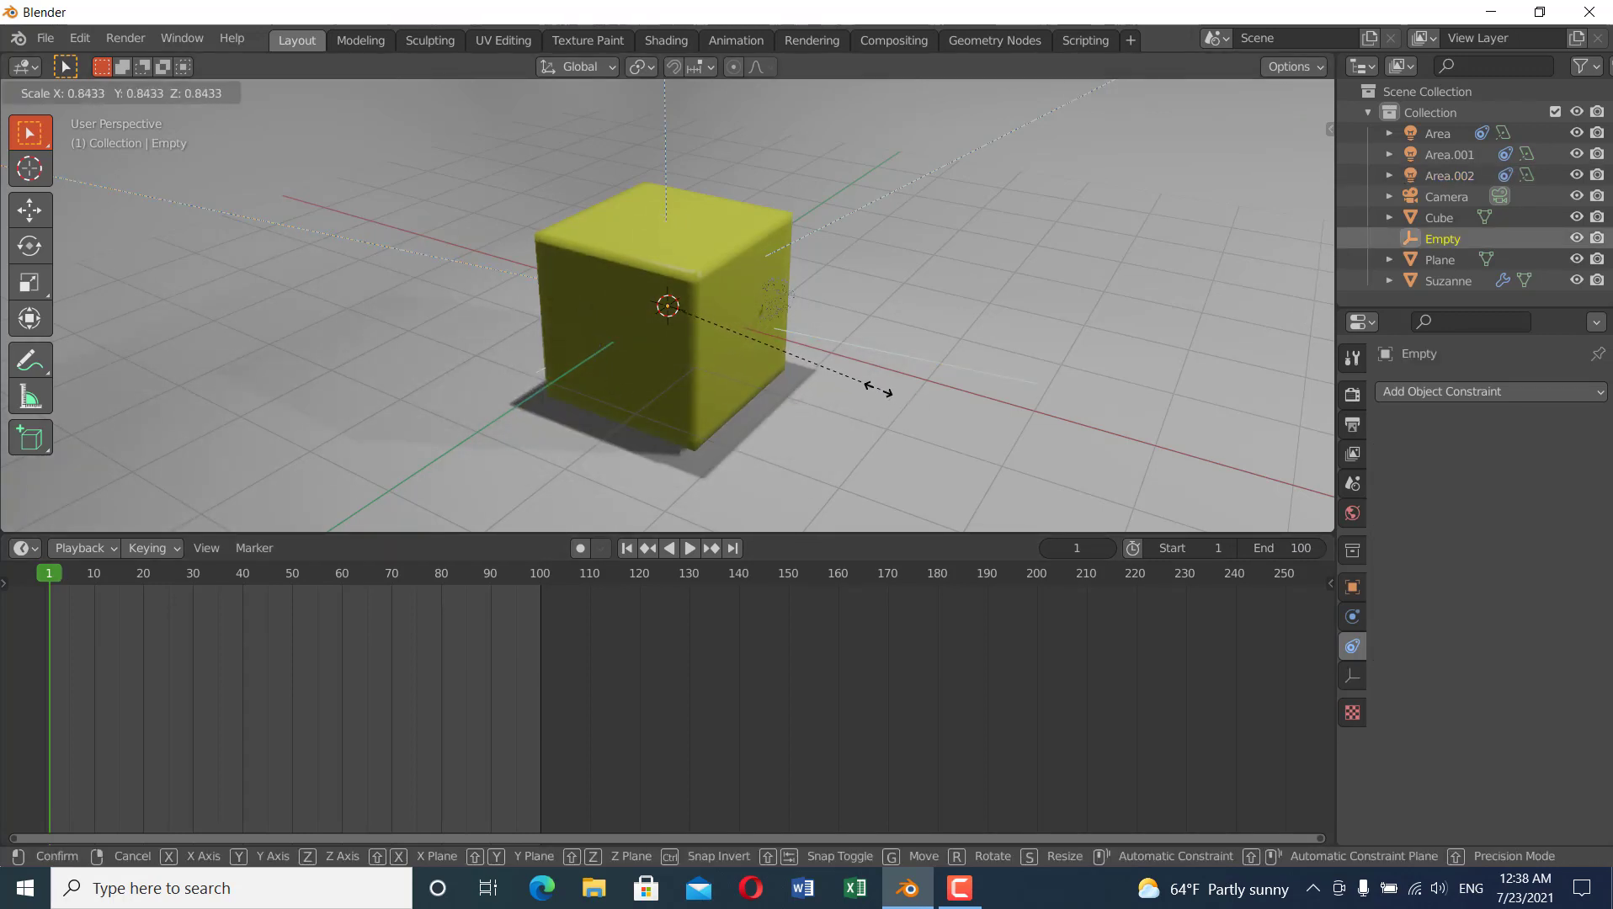
left_click(873, 393)
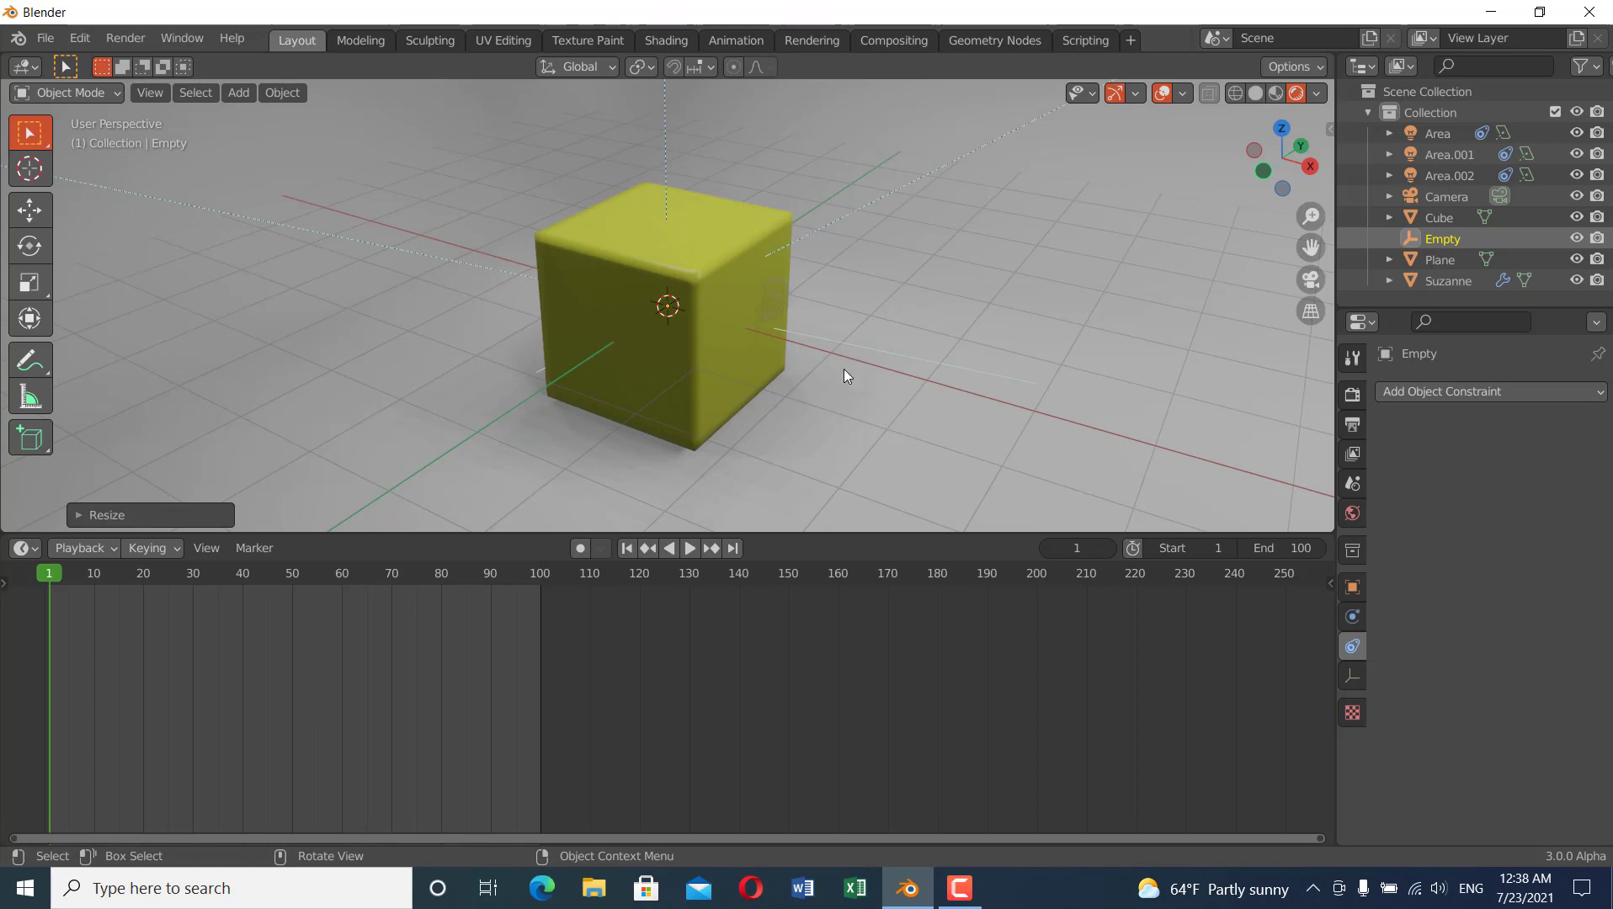
key("i")
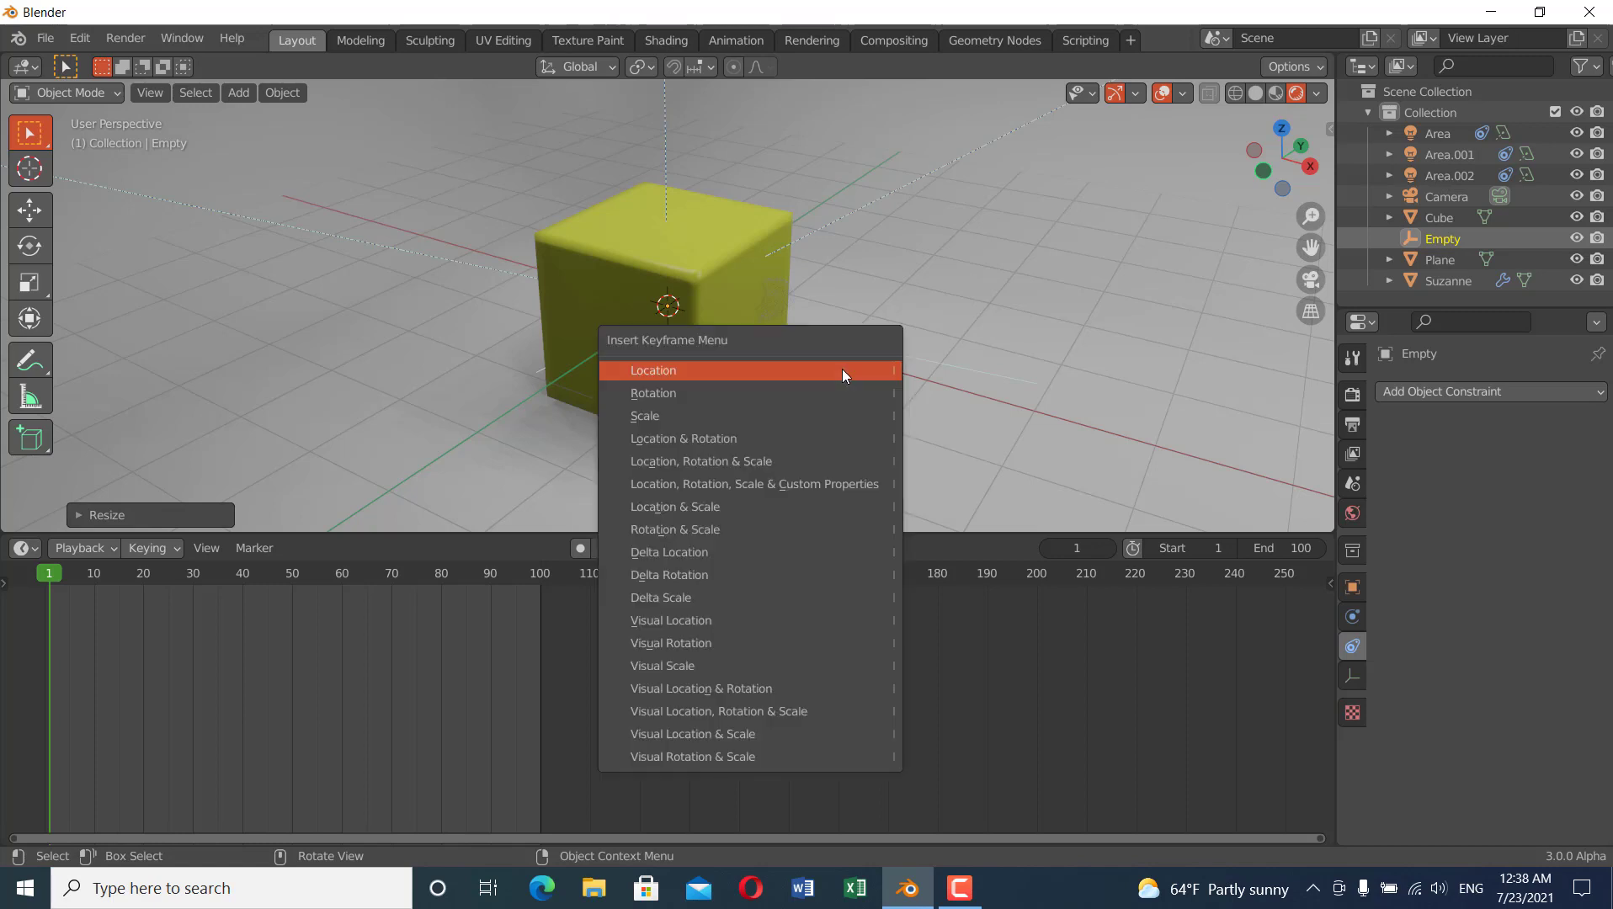
left_click(723, 464)
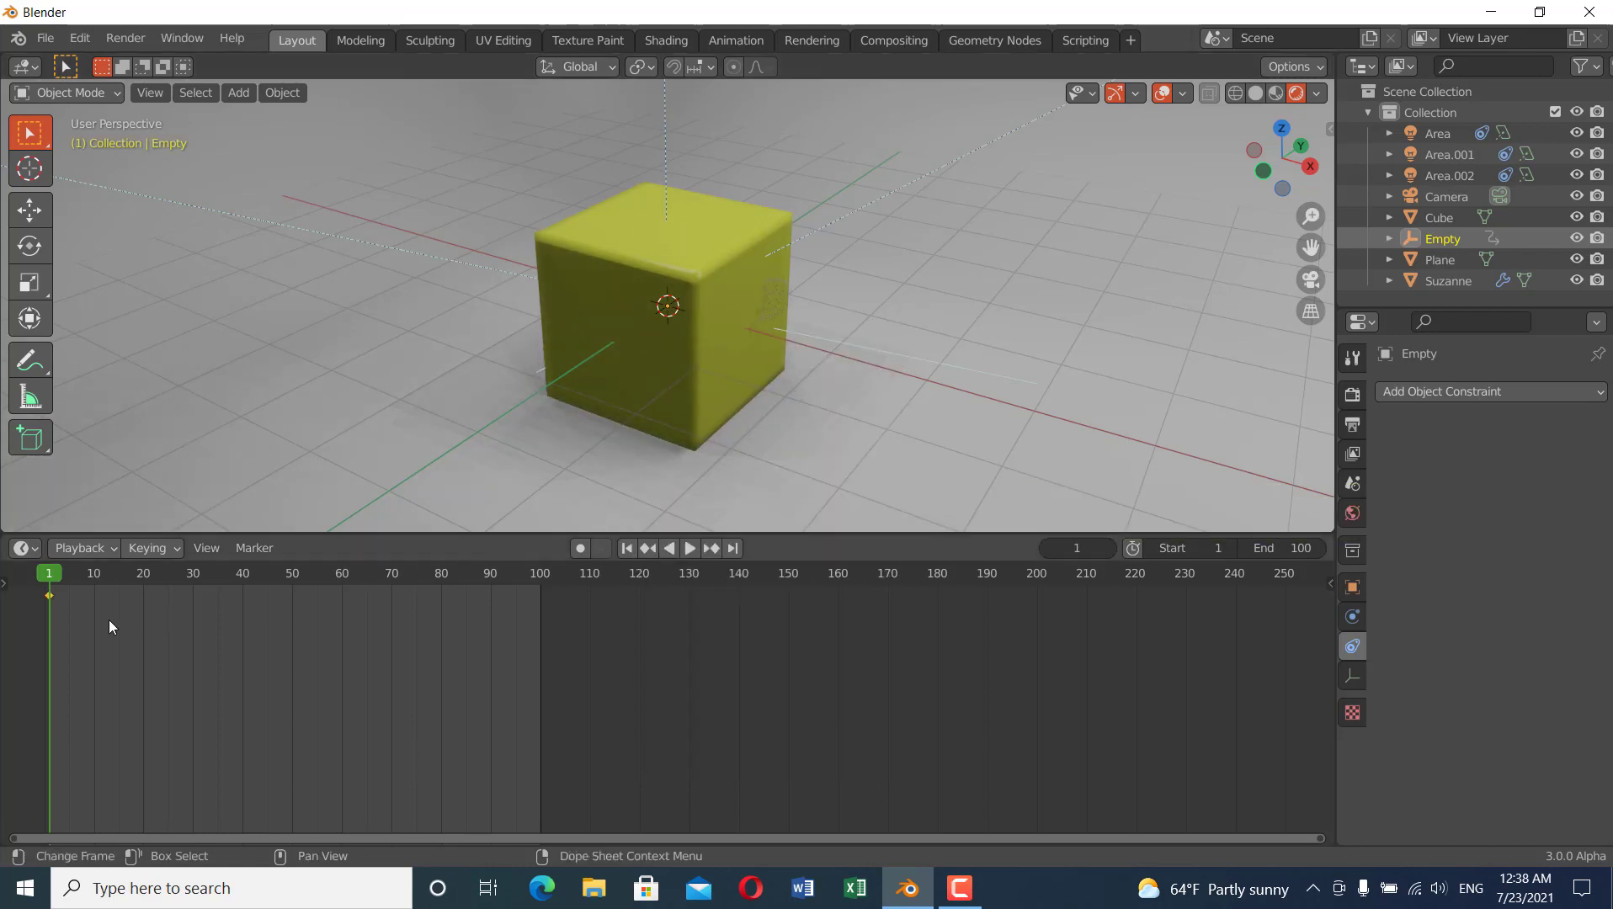
- At frame 100, scale the Empty up by a factor of about 3.36 and insert a Location, Rotation & Scale keyframe
left_click_drag(48, 581, 543, 582)
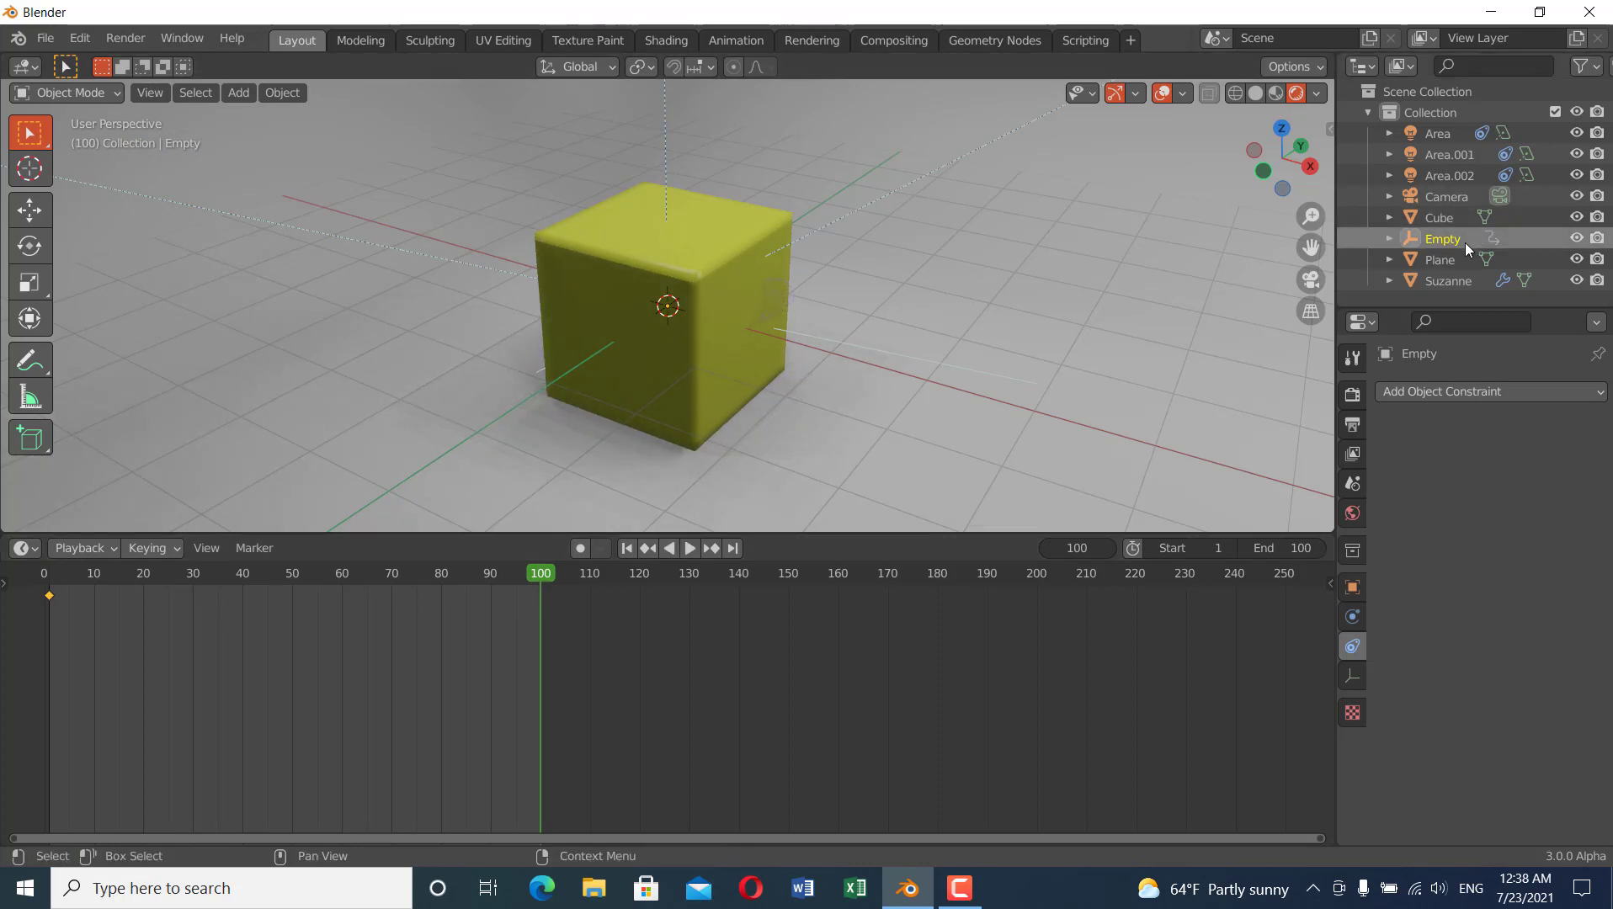
key("s")
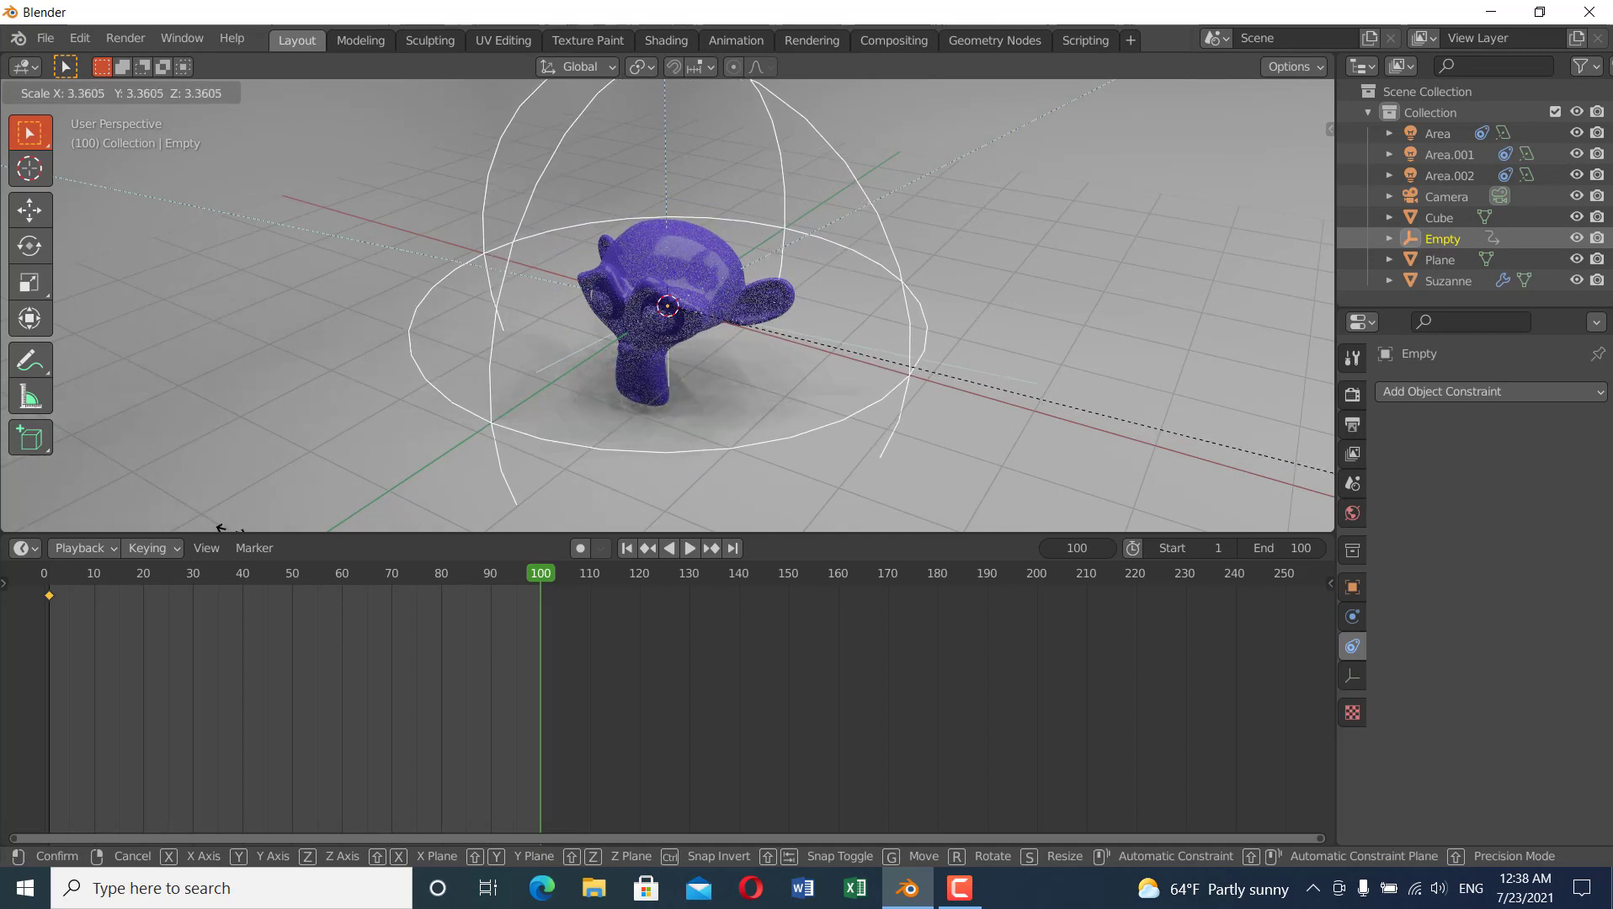
left_click(229, 530)
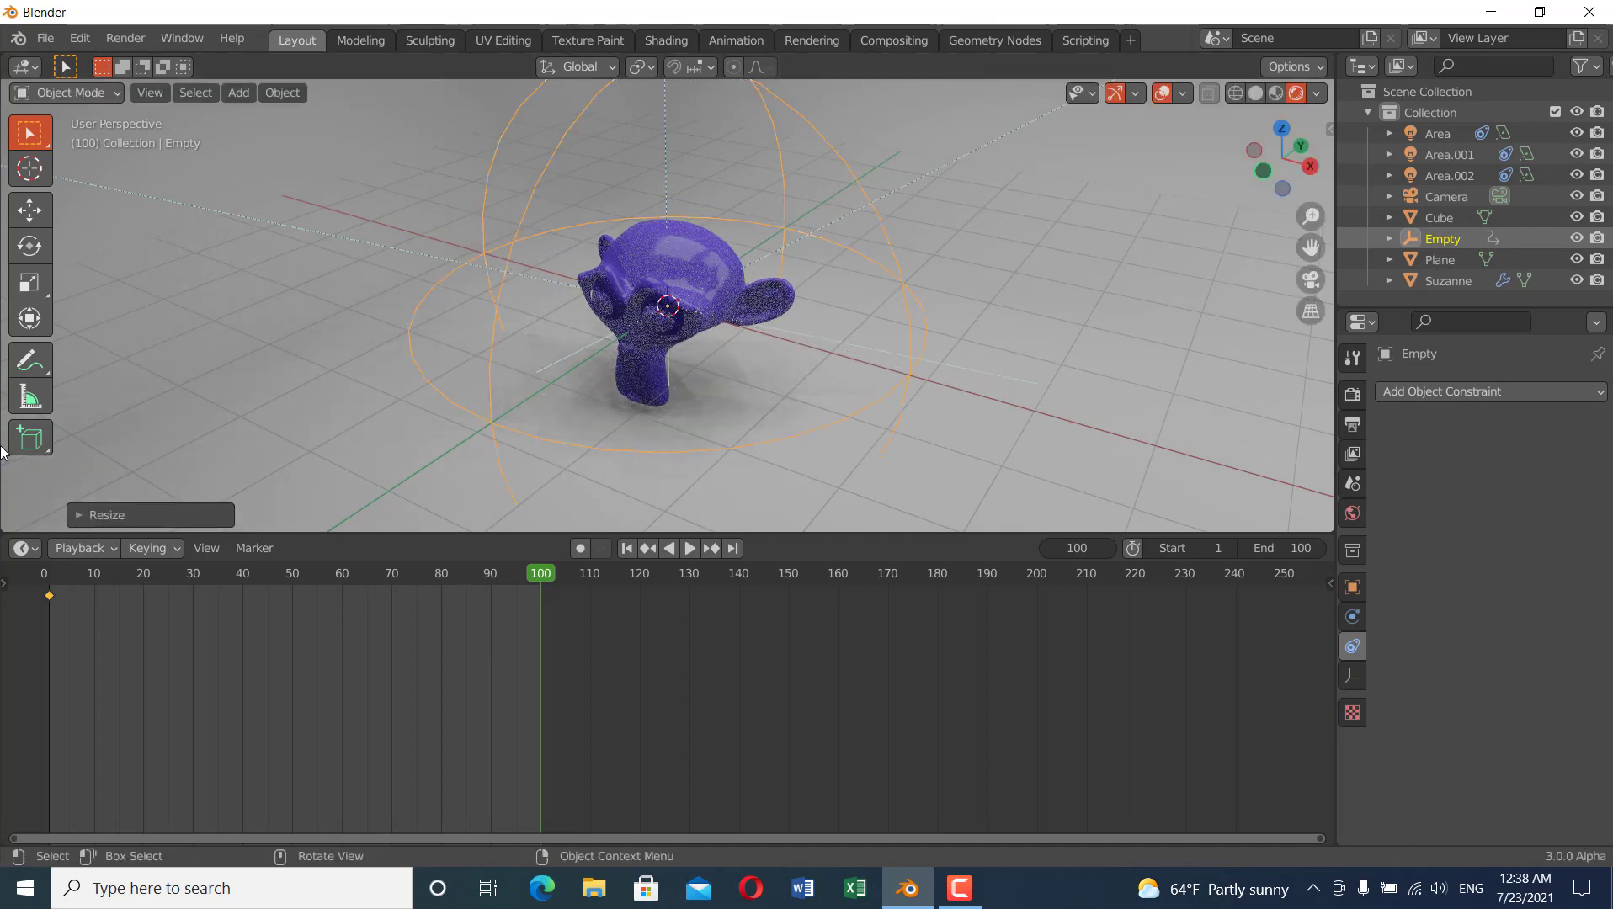
key("i")
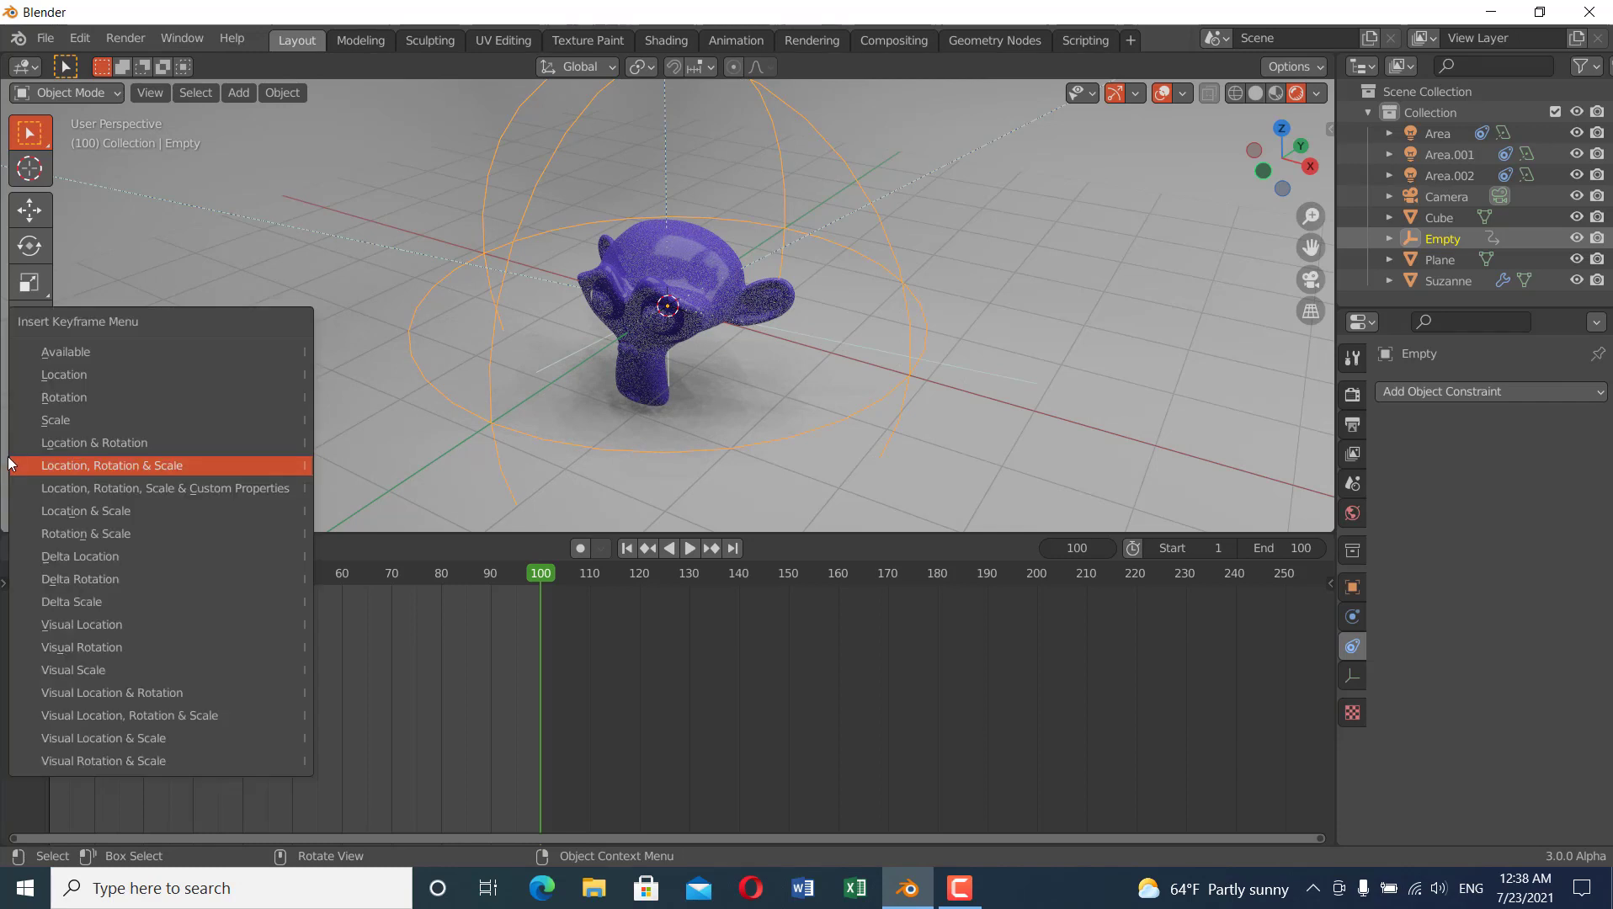
left_click(103, 465)
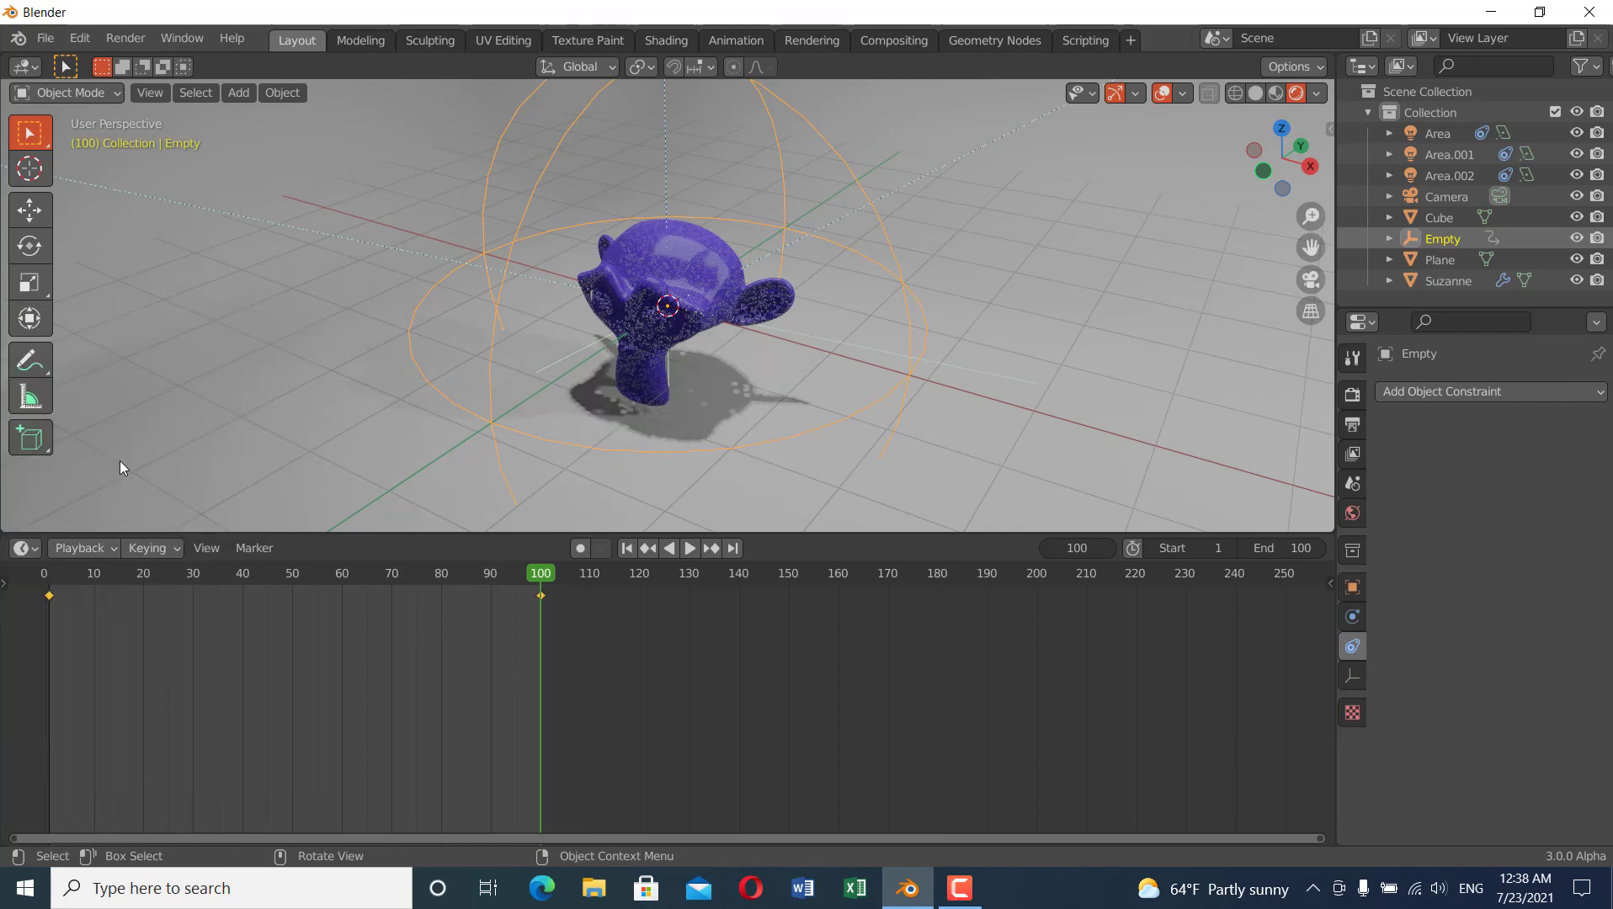
- Play the animation from the start and scrub through its frames to review the dissolve from cube to monkey head
left_click(530, 575)
key("space")
key("space")
left_click(45, 576)
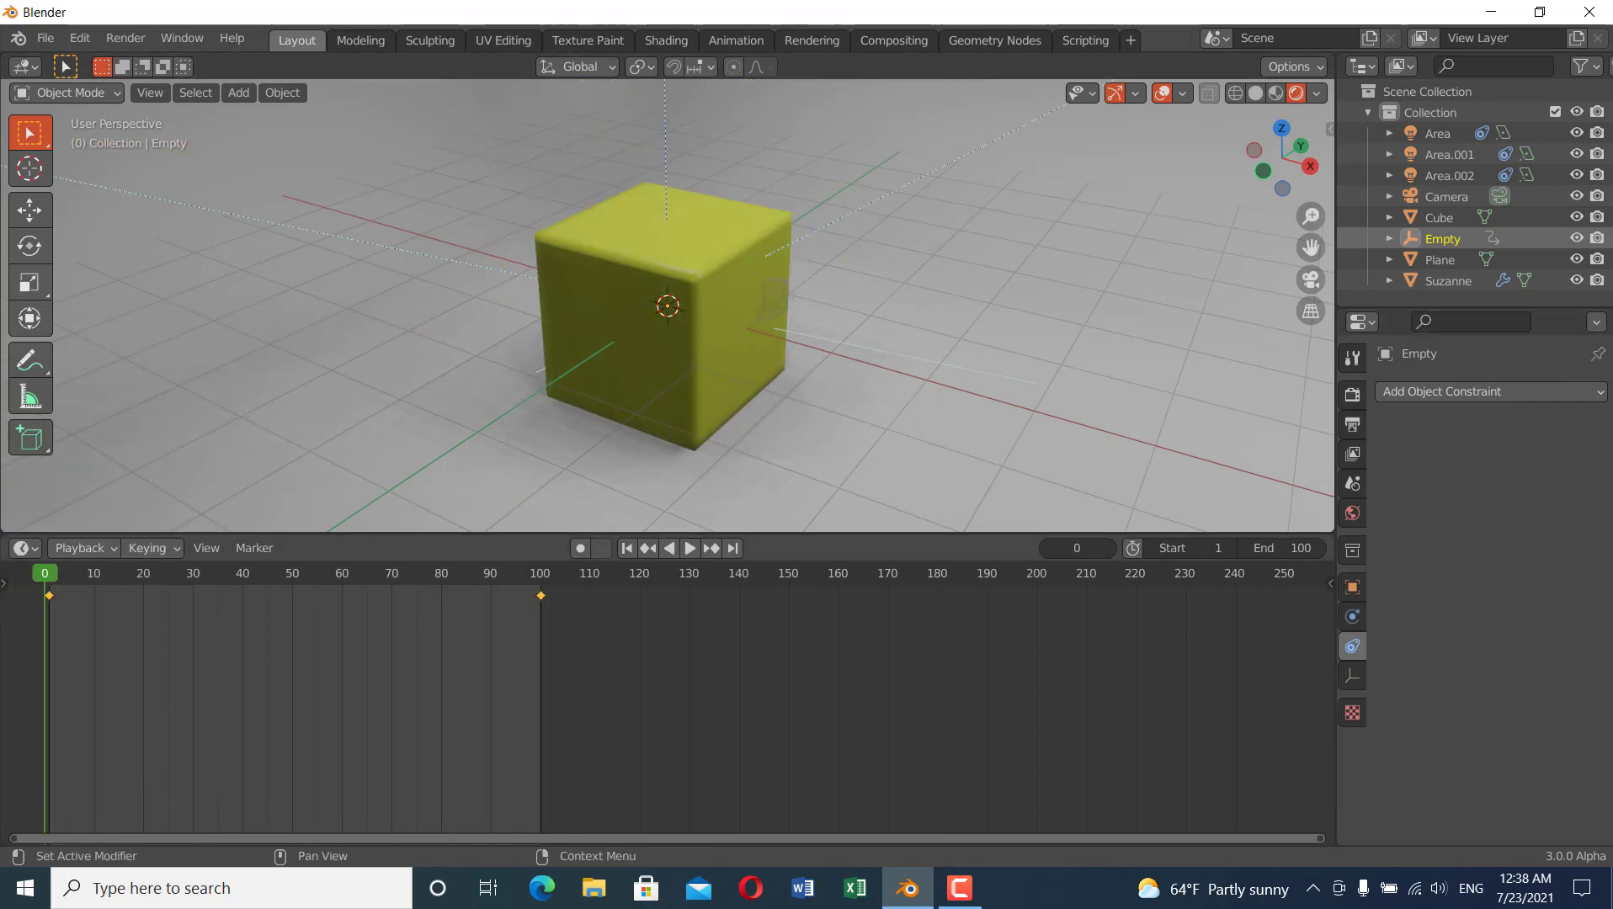
key("space")
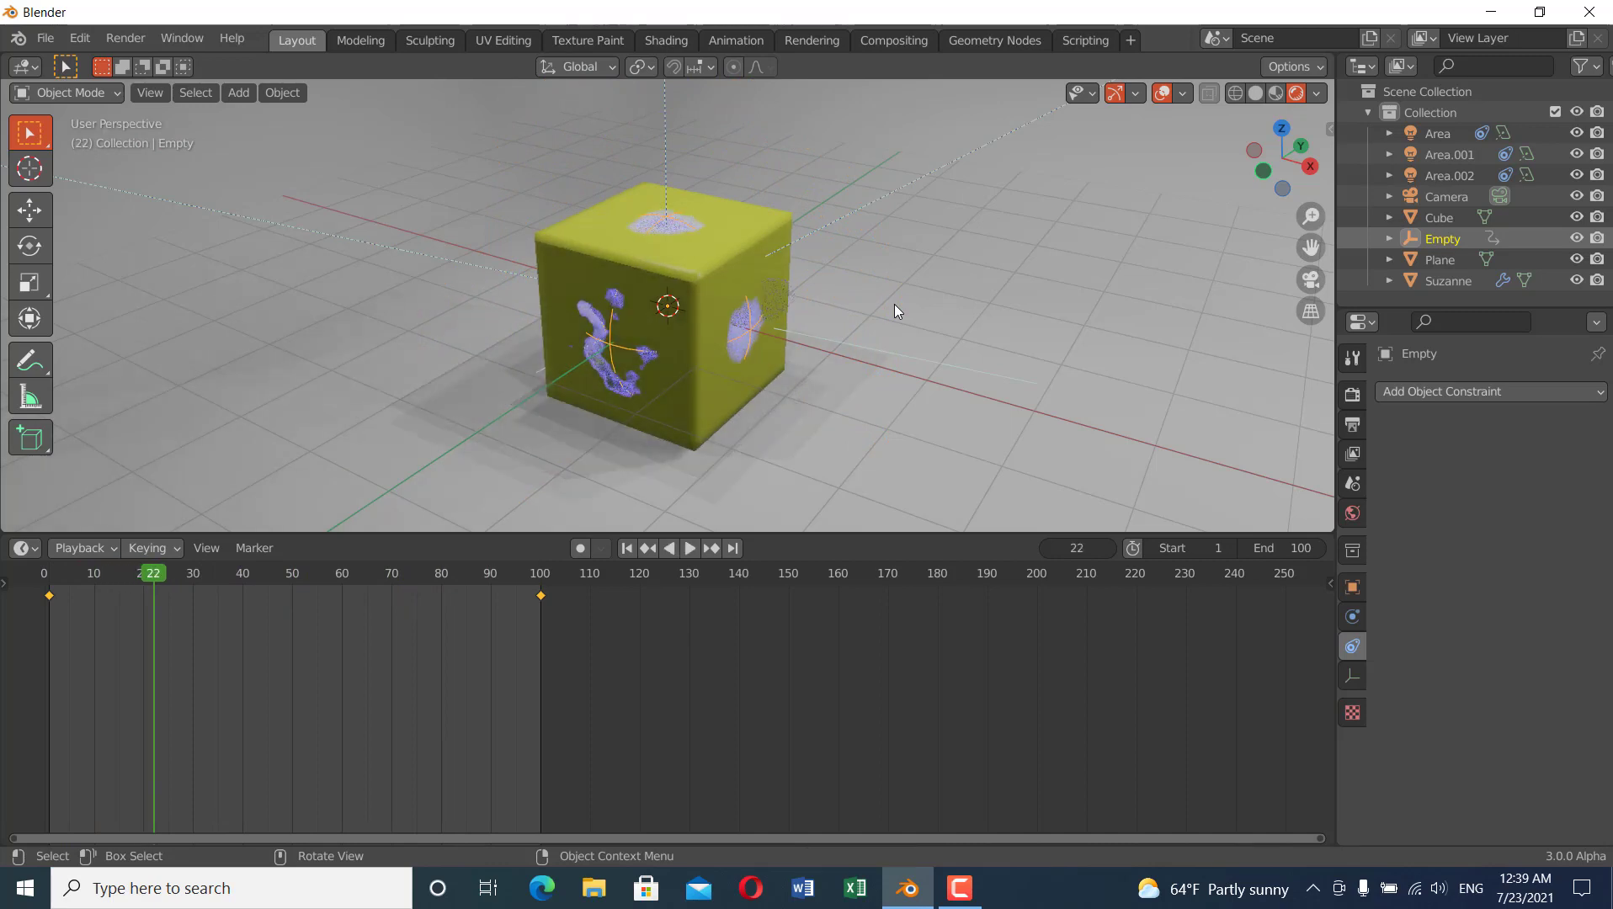
key("space")
left_click_drag(155, 583, 231, 565)
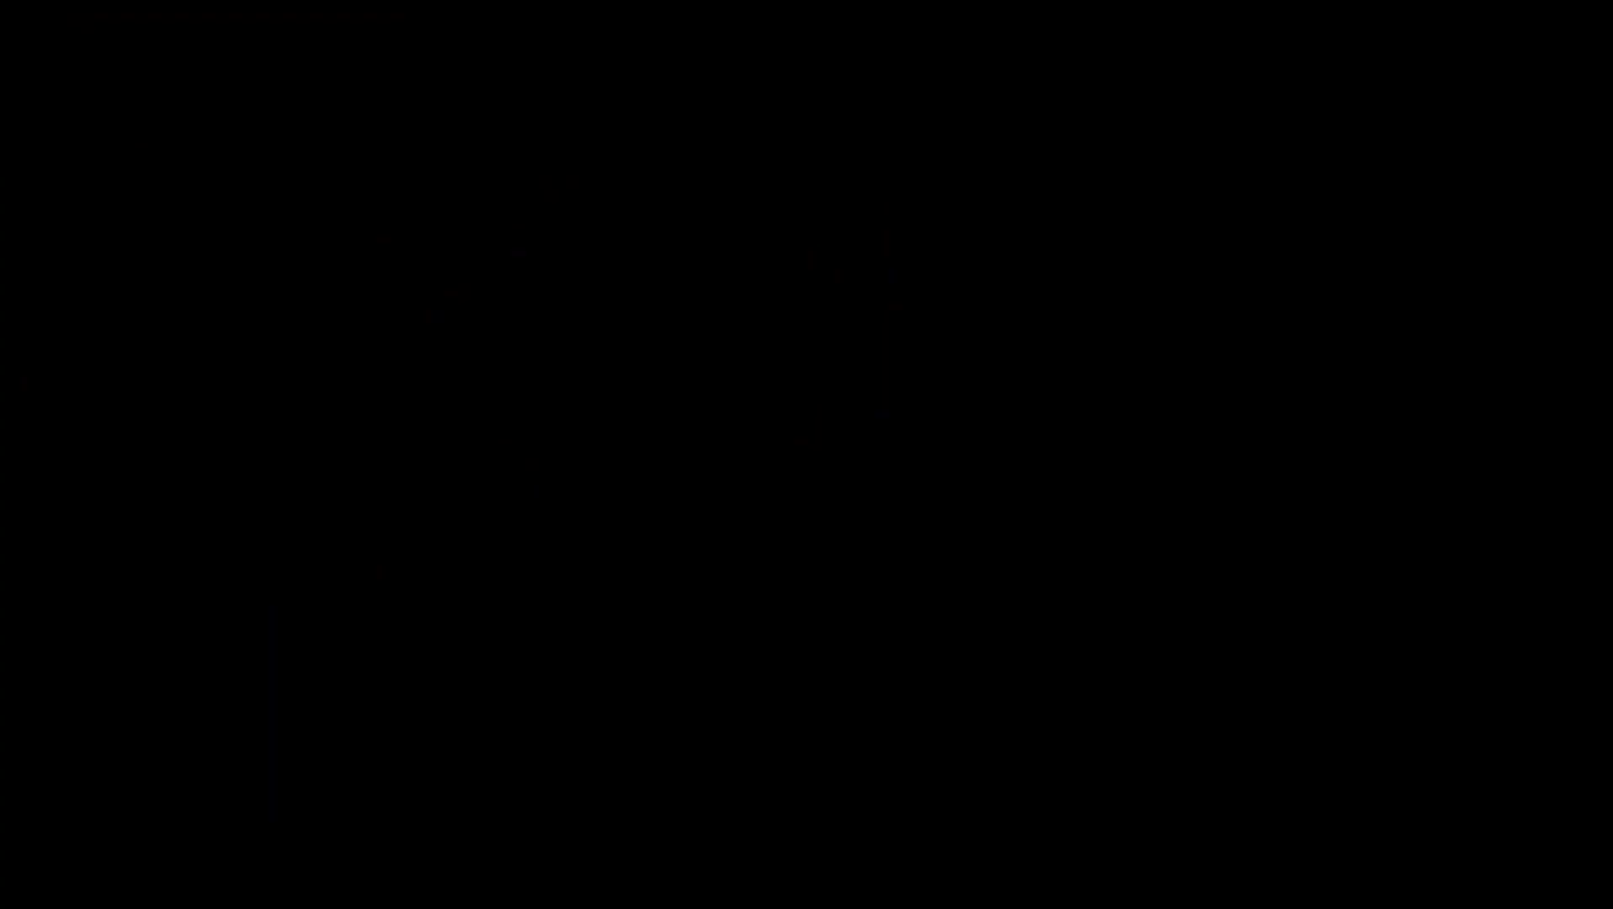